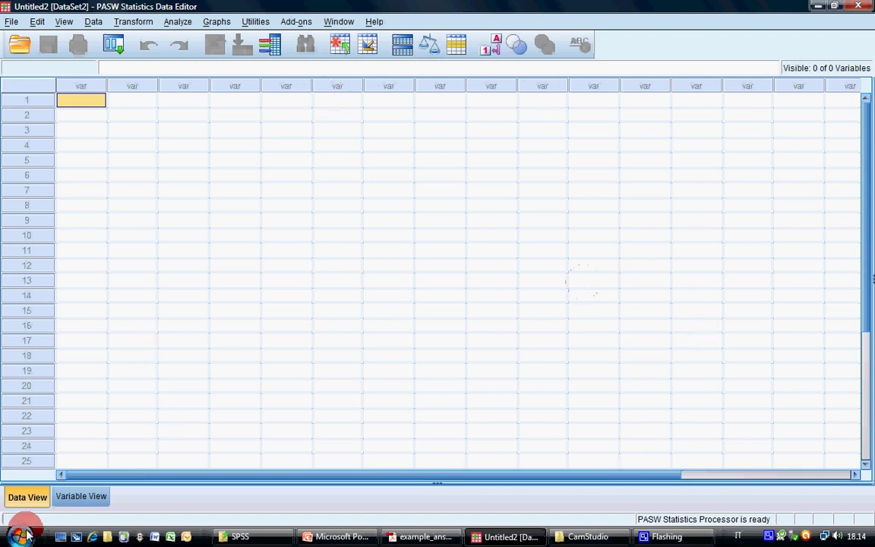
Step: Show the variable definitions and add a first variable named ID
left_click(84, 498)
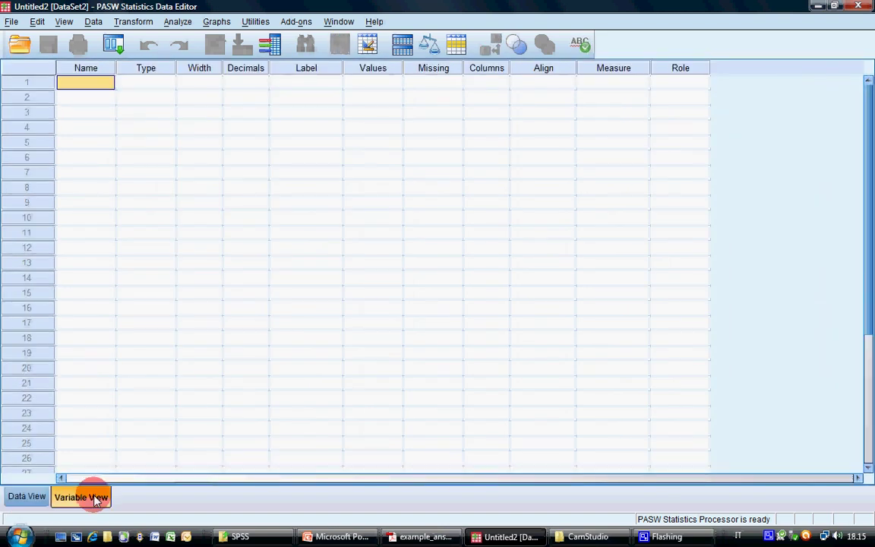
left_click(44, 499)
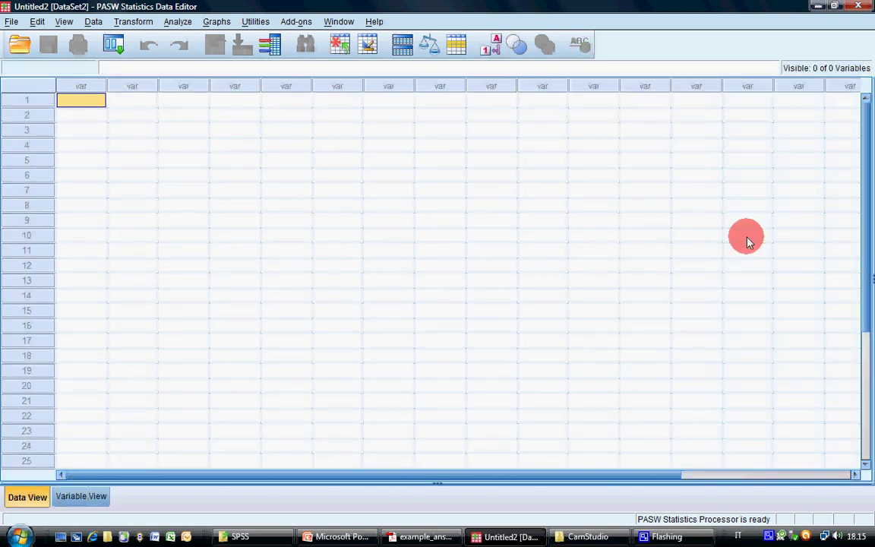
left_click(92, 497)
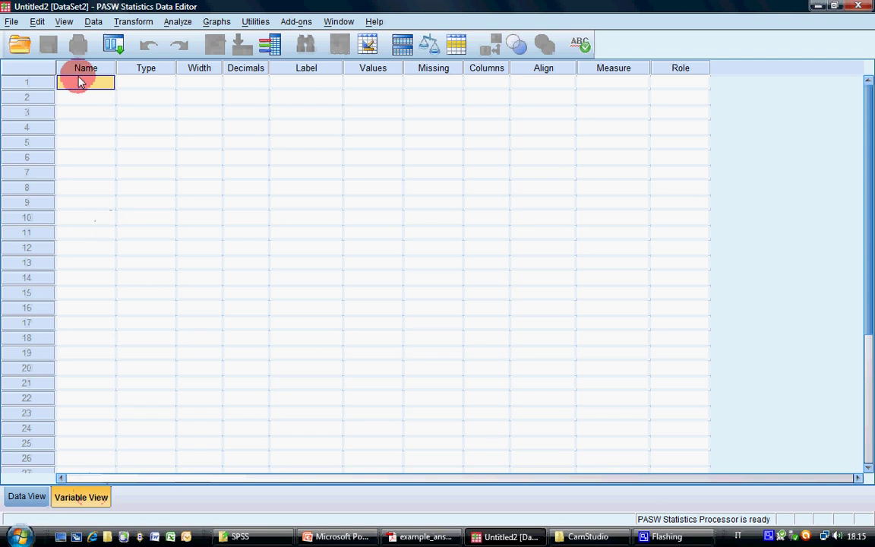
type("D")
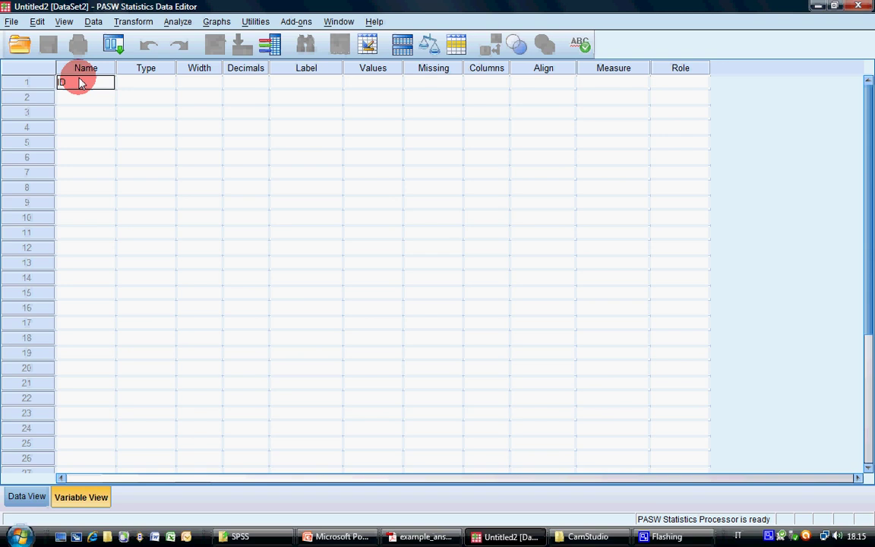
key("Return")
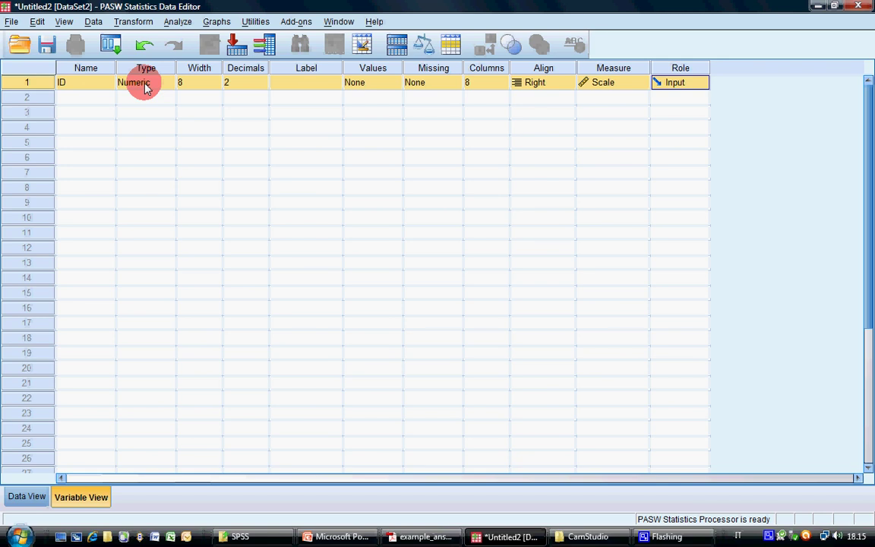
Step: Set the ID variable's decimals to 0 and its width to 5
left_click(262, 88)
left_click(263, 89)
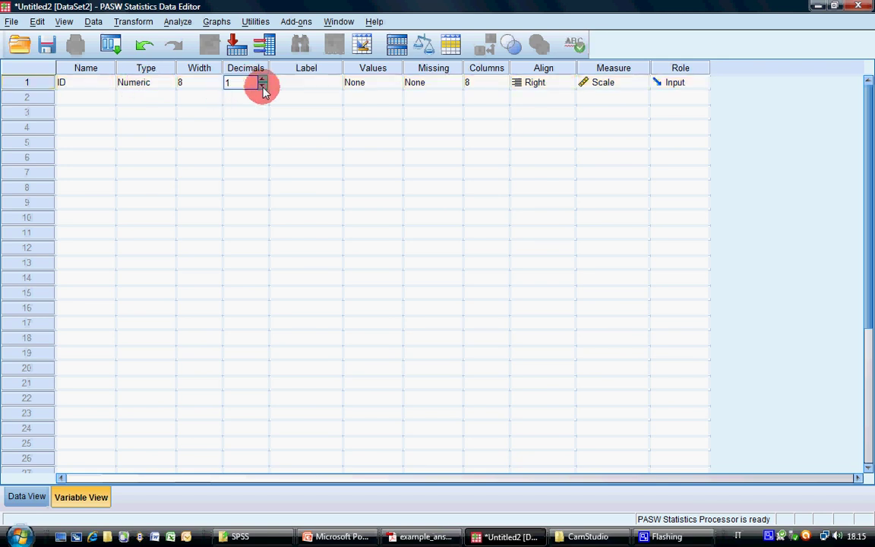
left_click(262, 89)
left_click(213, 87)
left_click(215, 89)
left_click(216, 88)
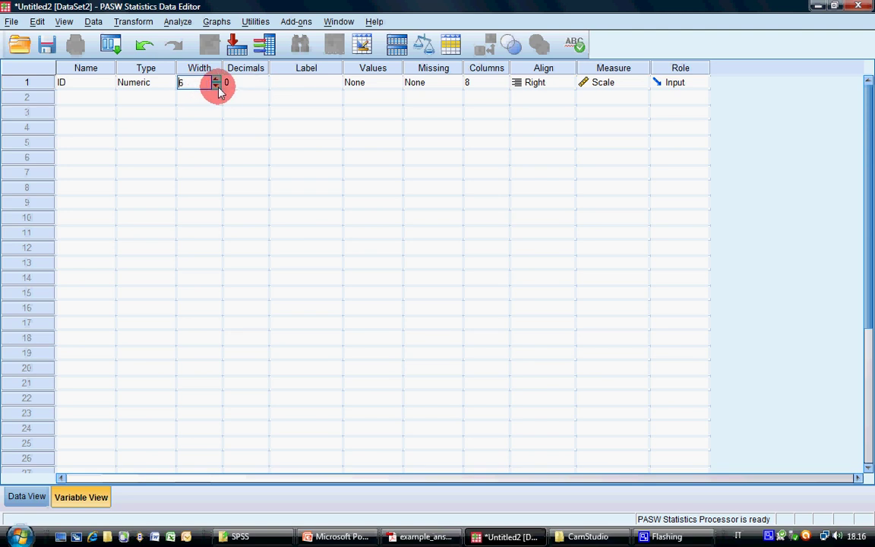
left_click(217, 89)
left_click(217, 89)
left_click(216, 79)
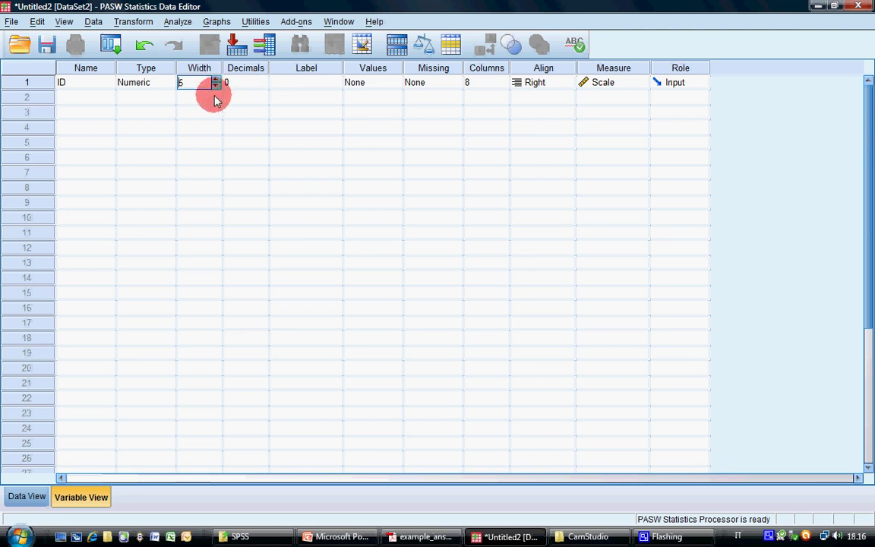
Step: Label the ID variable "Questionnaire's identification number" and widen the Label column until the whole text fits
left_click(302, 90)
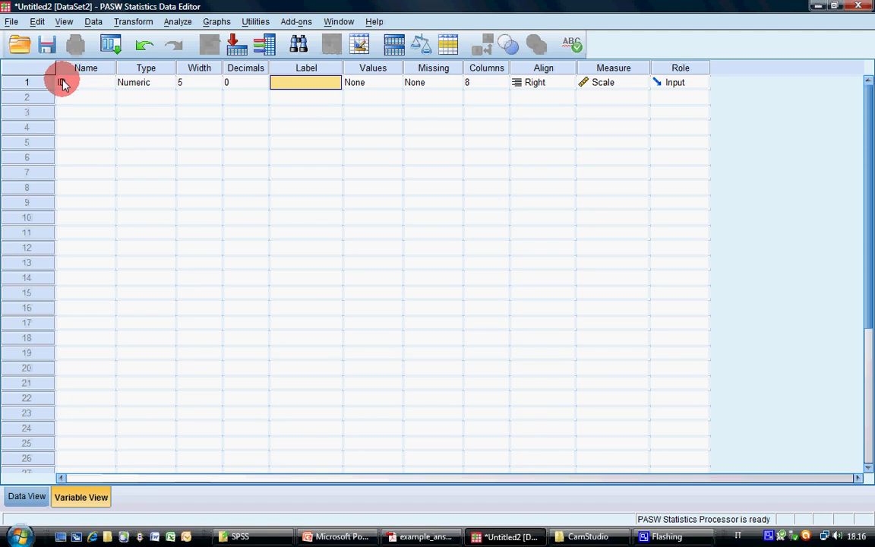
left_click(274, 83)
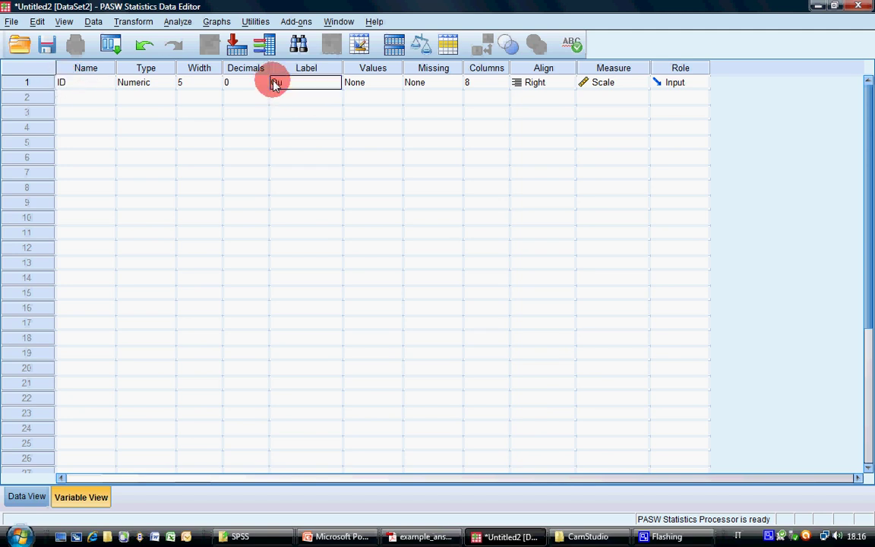
type("Questio")
type("nnaire's")
type(" identificatio")
type("n number")
key("Tab")
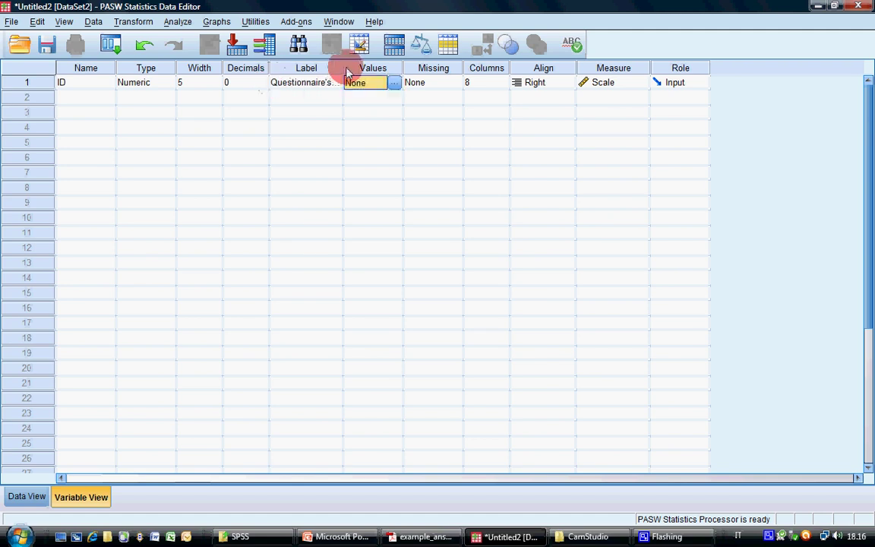
left_click_drag(343, 69, 428, 68)
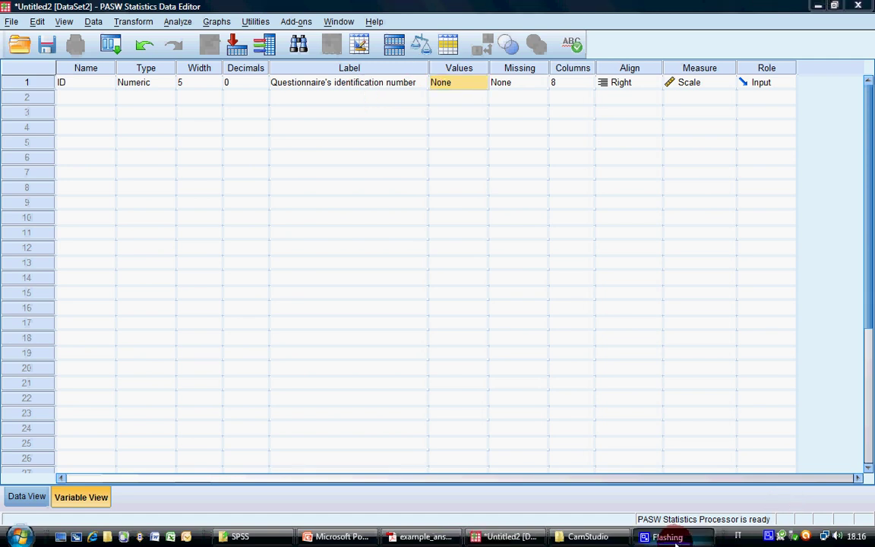
Step: Set the ID variable's measurement level to Nominal, leaving its value labels and missing values undefined
left_click(443, 98)
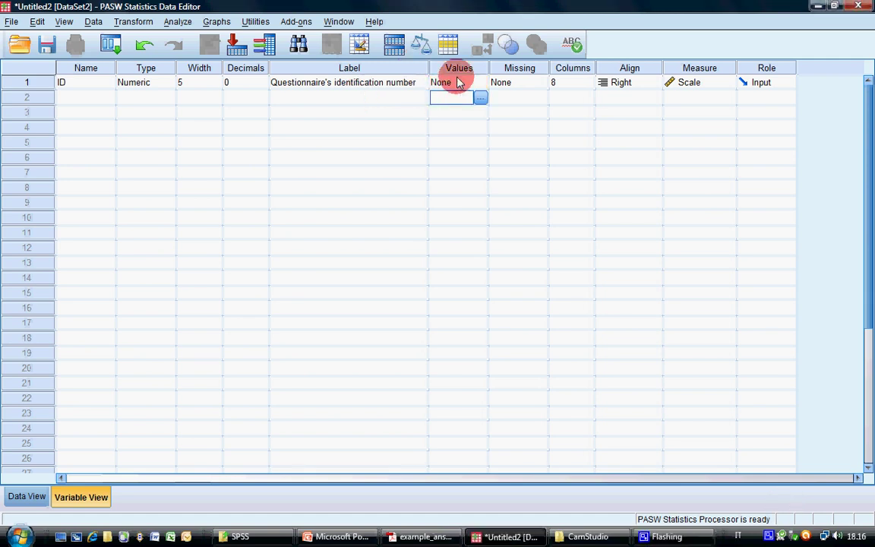
left_click(458, 83)
left_click(518, 84)
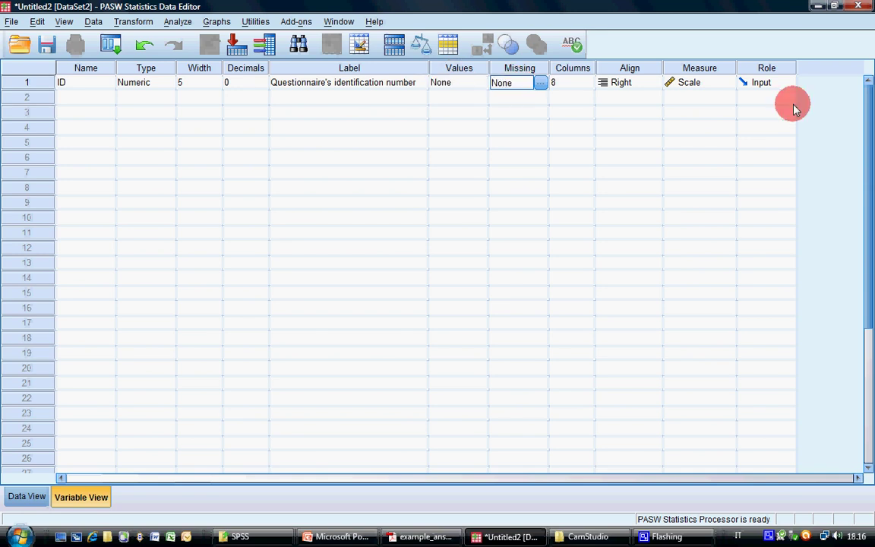
left_click(719, 85)
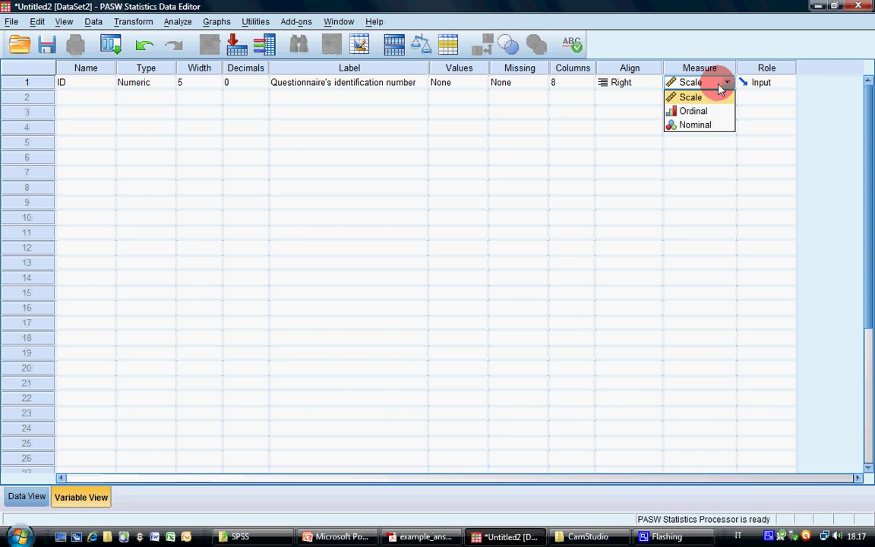
left_click(695, 126)
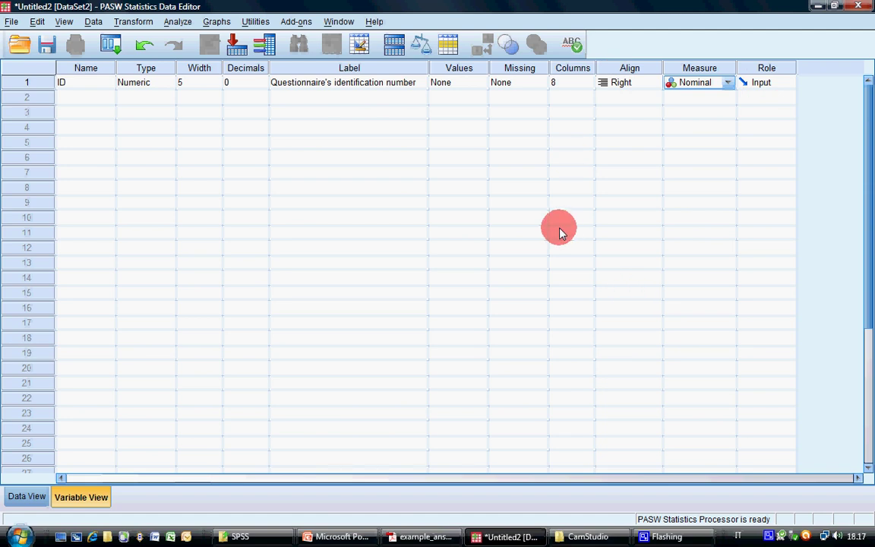
Step: Add a second variable named submit with the label "Year of submission"
left_click(107, 99)
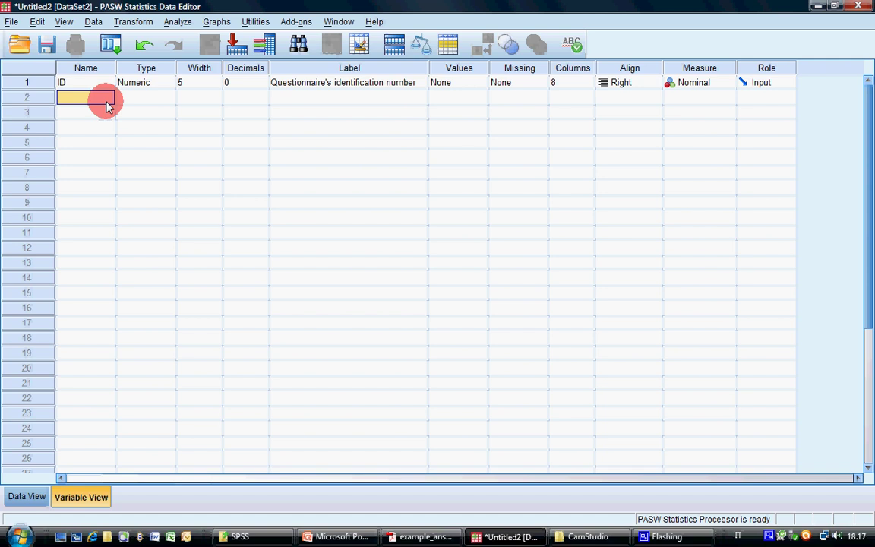
type("submit")
key("Return")
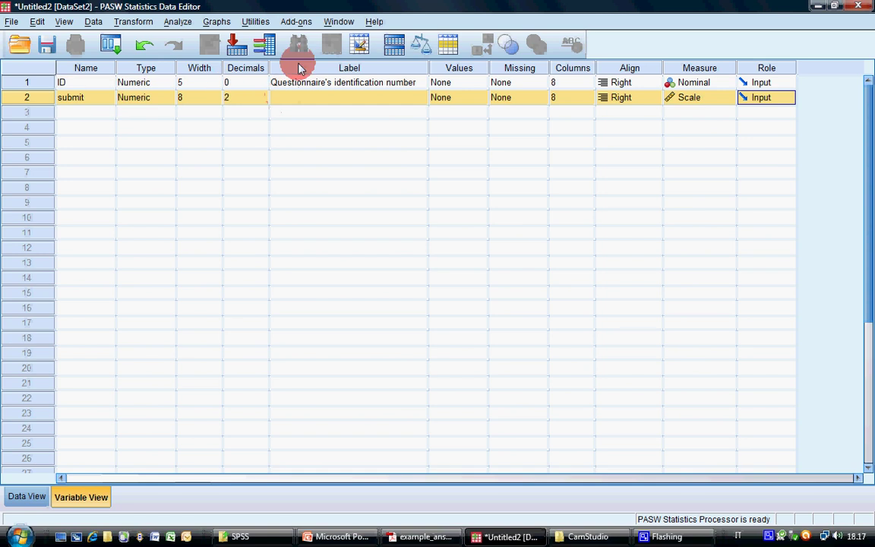
left_click(310, 99)
type("Yea")
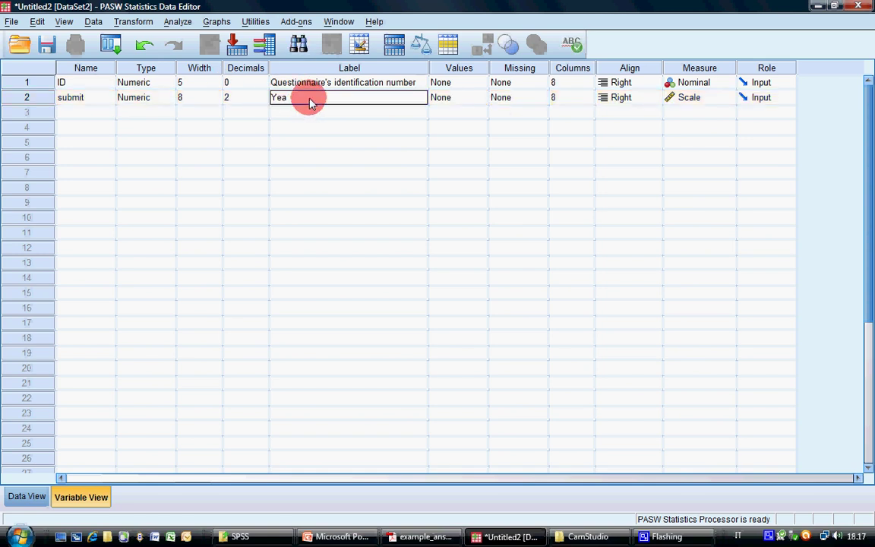
type("r of submission")
key("Return")
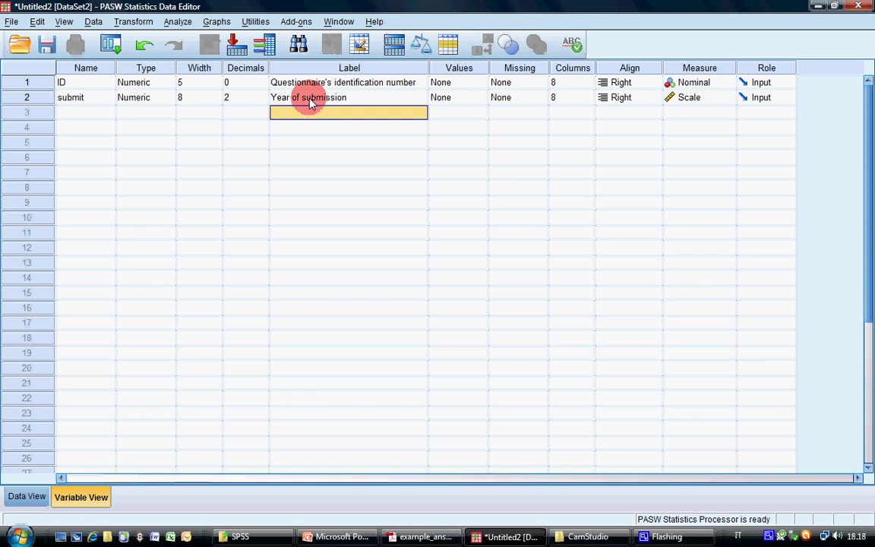
Step: Set the submit variable's decimals to 0 and its width to 4
left_click(262, 103)
type("0")
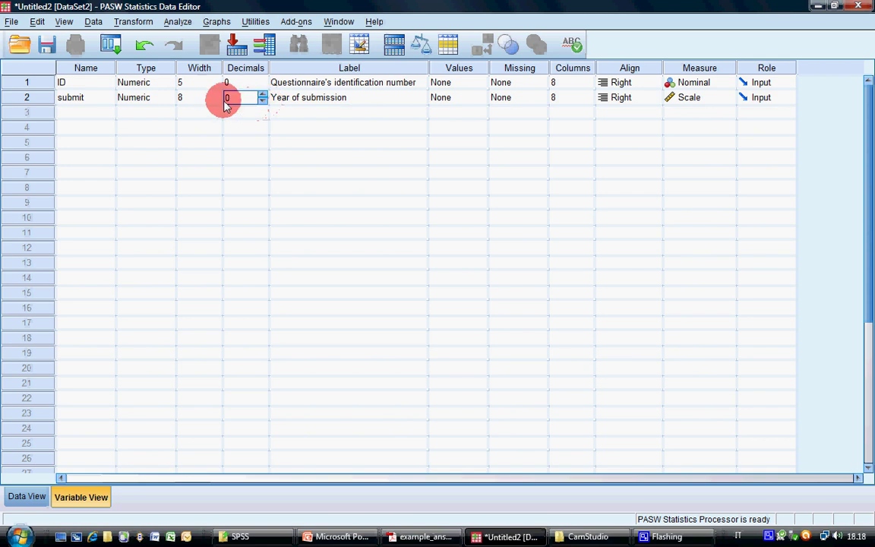
left_click(221, 99)
left_click(216, 101)
left_click(217, 101)
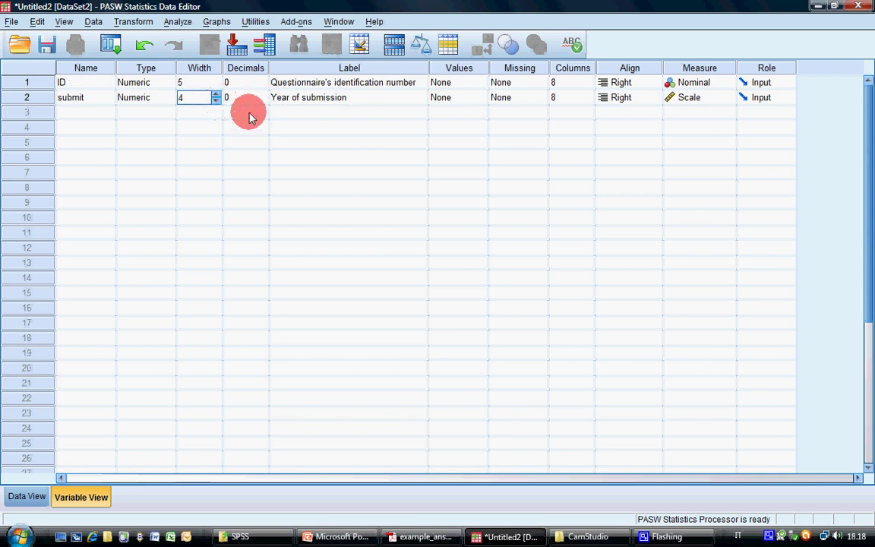
left_click(248, 108)
Step: Define 9999 as a discrete missing value for the submit variable
left_click(342, 98)
left_click(464, 101)
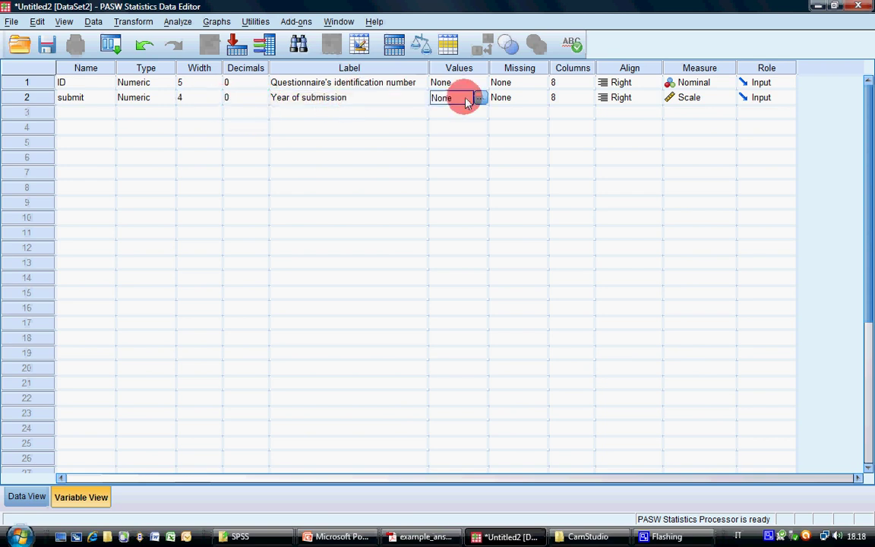
left_click(491, 100)
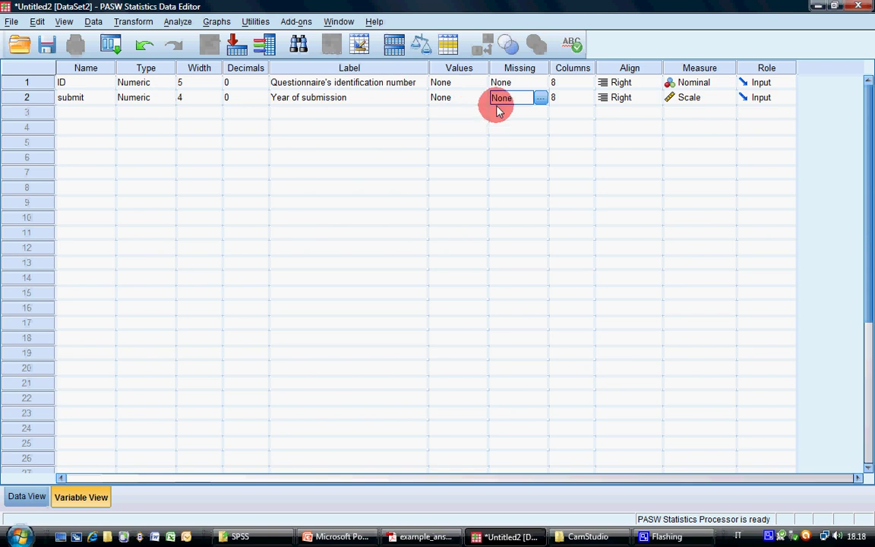
left_click(541, 98)
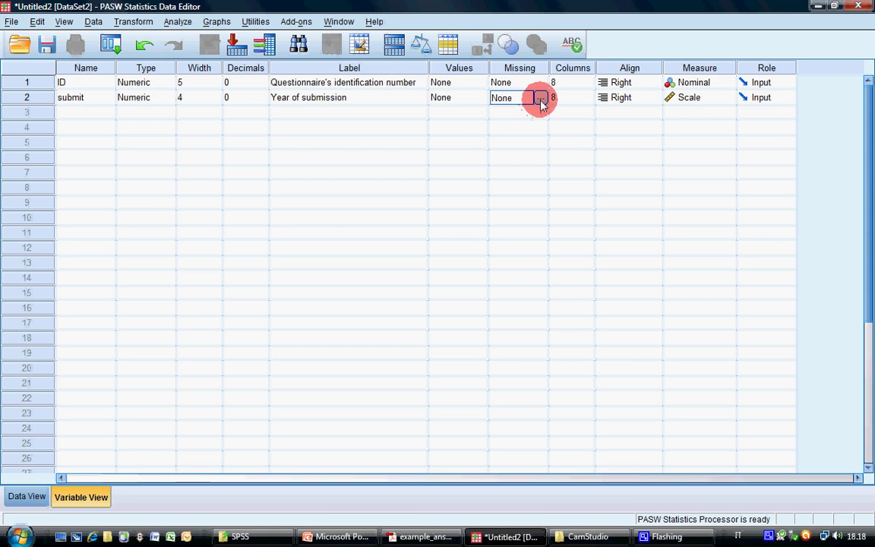
left_click(358, 233)
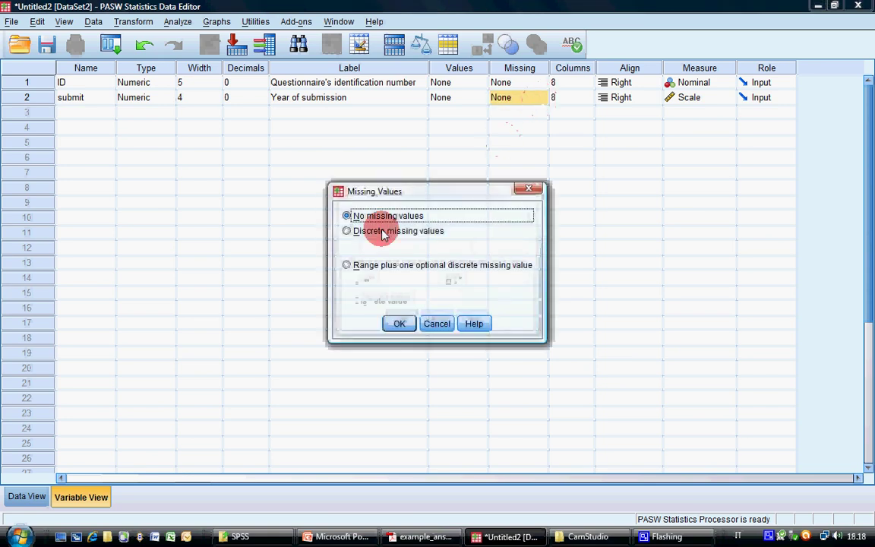
left_click(393, 244)
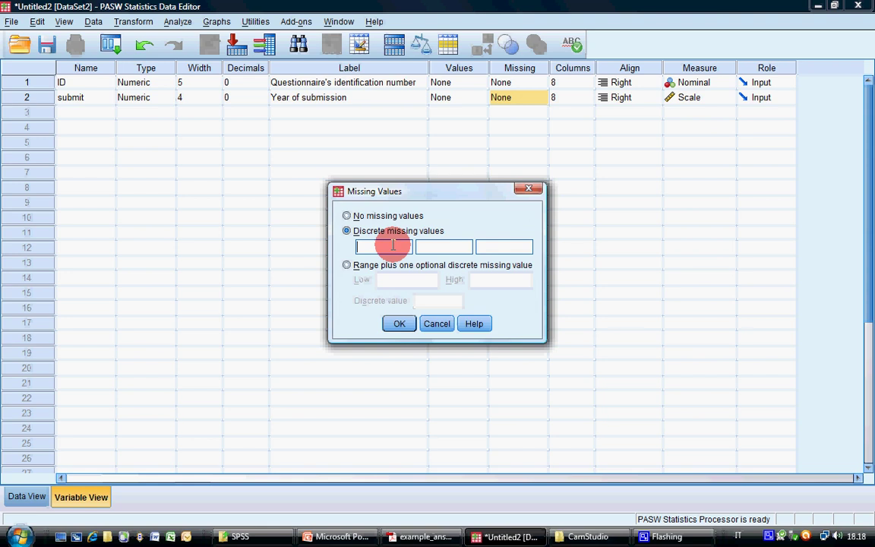
type("9999")
left_click(399, 324)
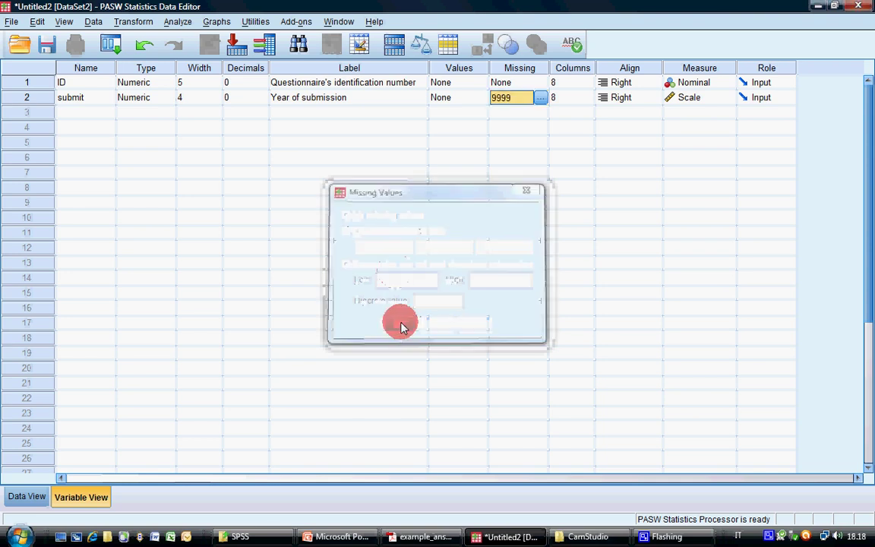
Step: Choose Scale as the submit variable's measurement level
left_click(638, 117)
left_click(720, 99)
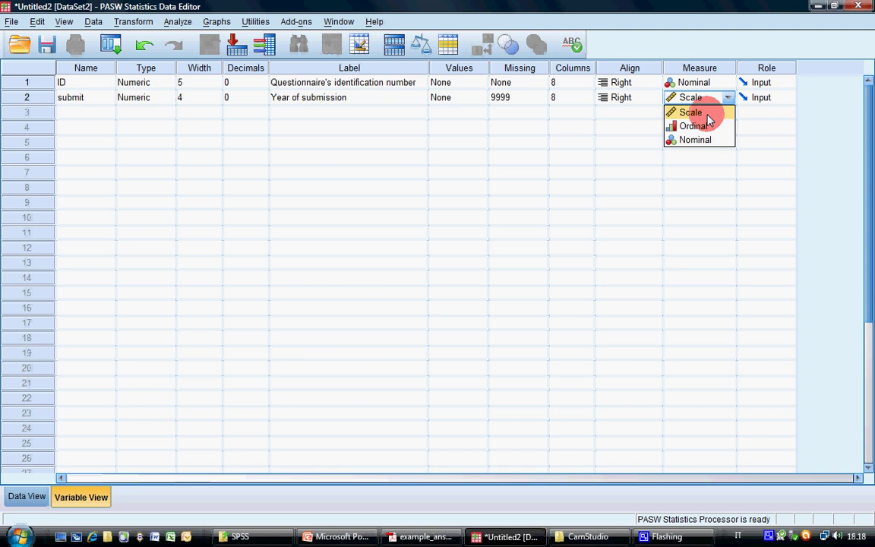
left_click(704, 113)
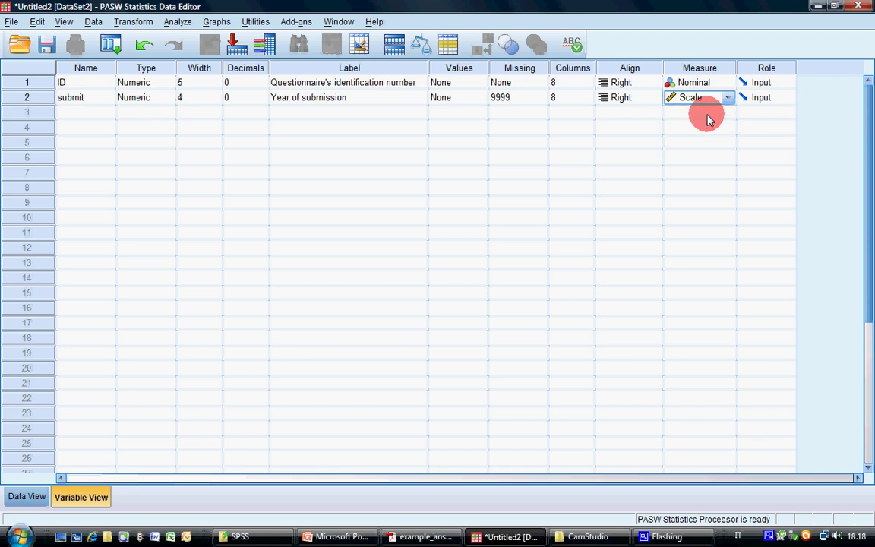
Step: Check the questionnaire PDF in Adobe Acrobat, and add a third variable named town in the data file
left_click(84, 114)
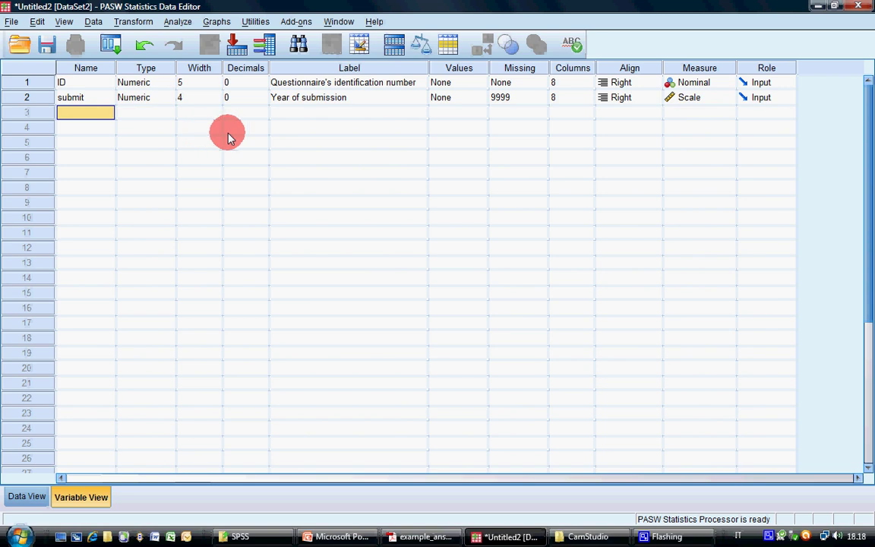
mouse_move(400, 532)
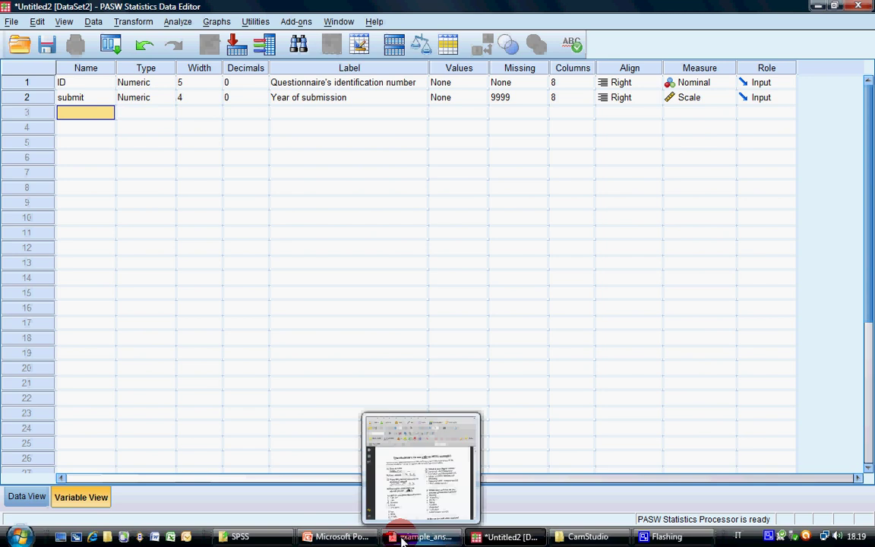
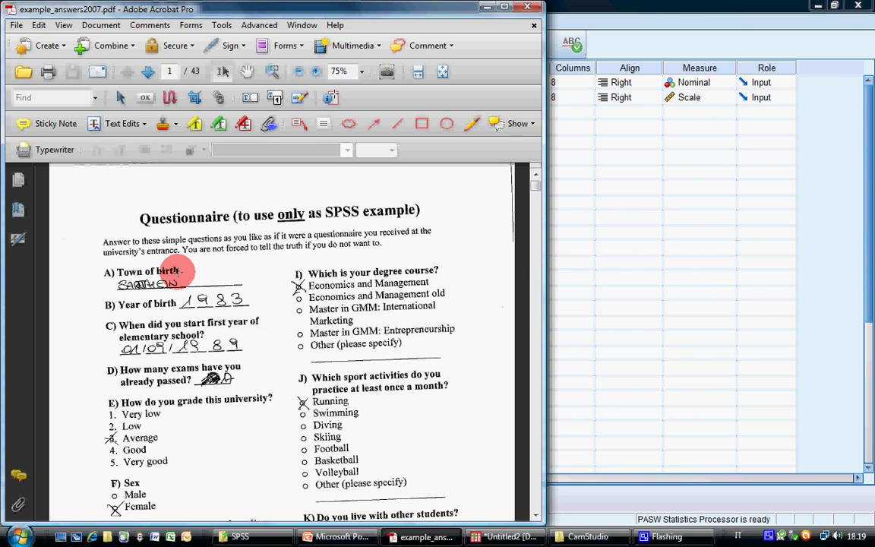
left_click(721, 6)
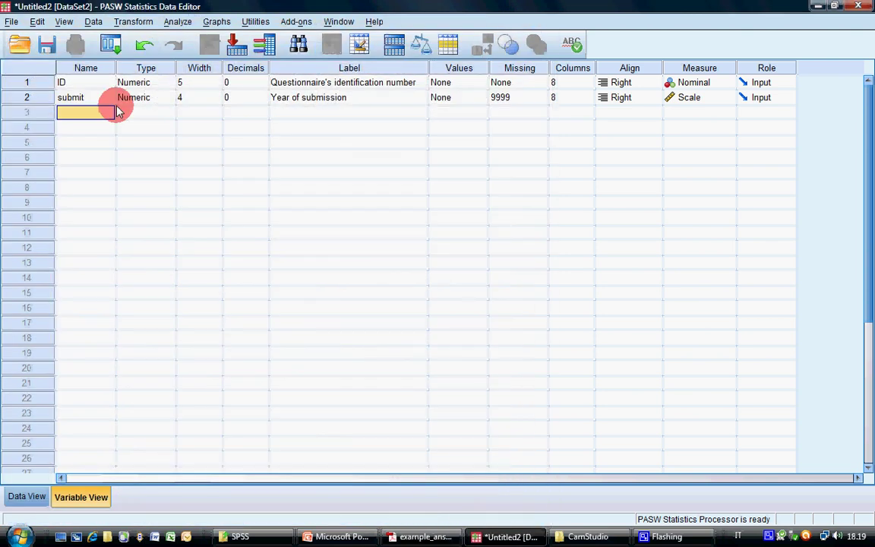
type("town")
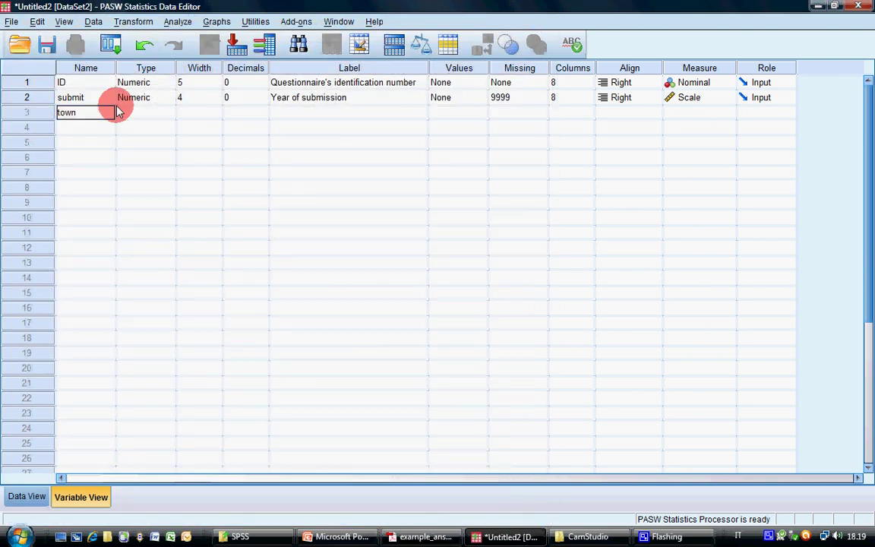
left_click(118, 111)
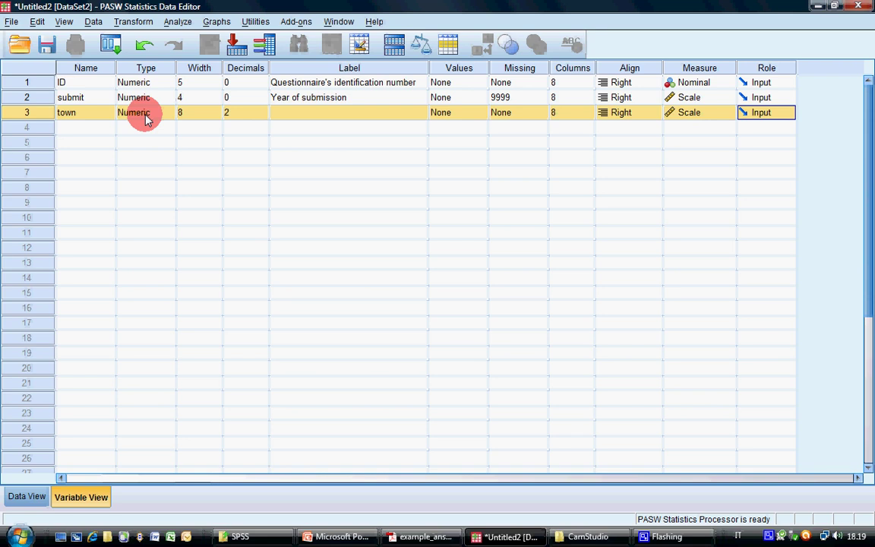
Step: Change the town variable's type to String with a length of 30 characters
left_click(144, 114)
left_click(169, 113)
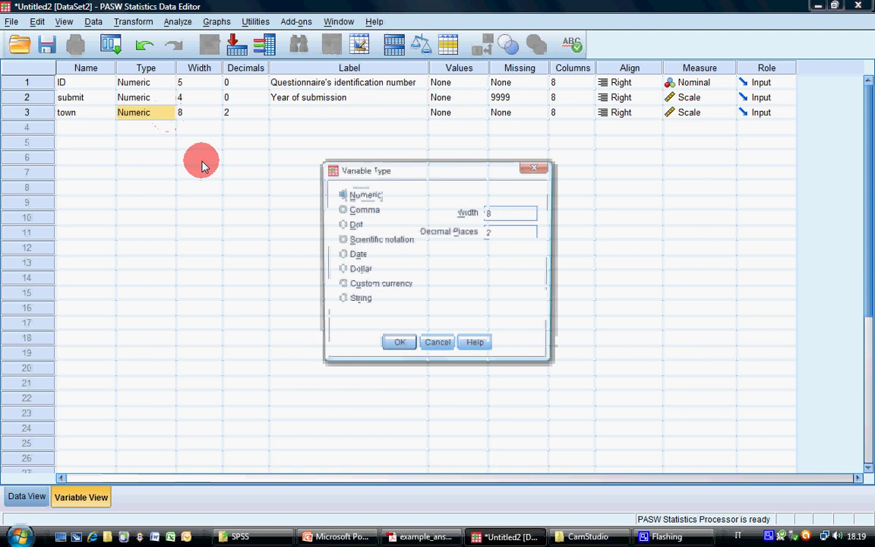
left_click(354, 299)
double_click(471, 213)
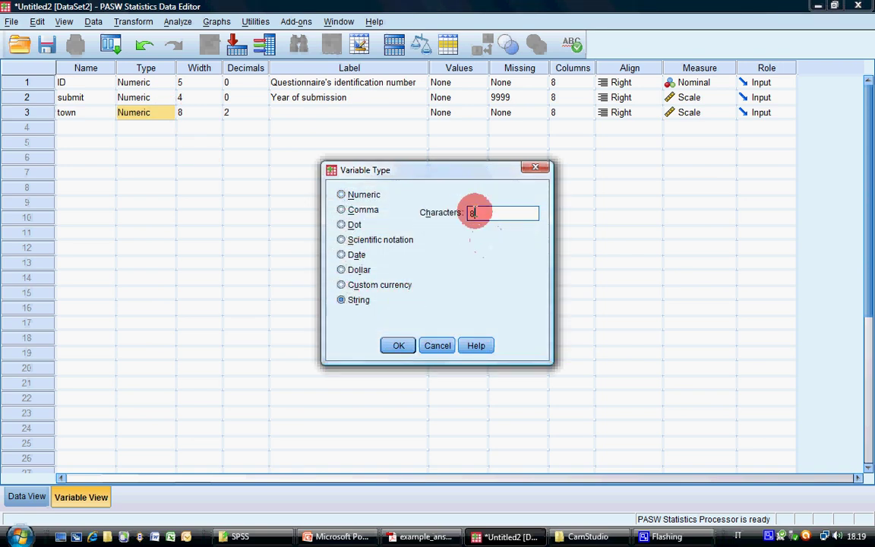
type("30")
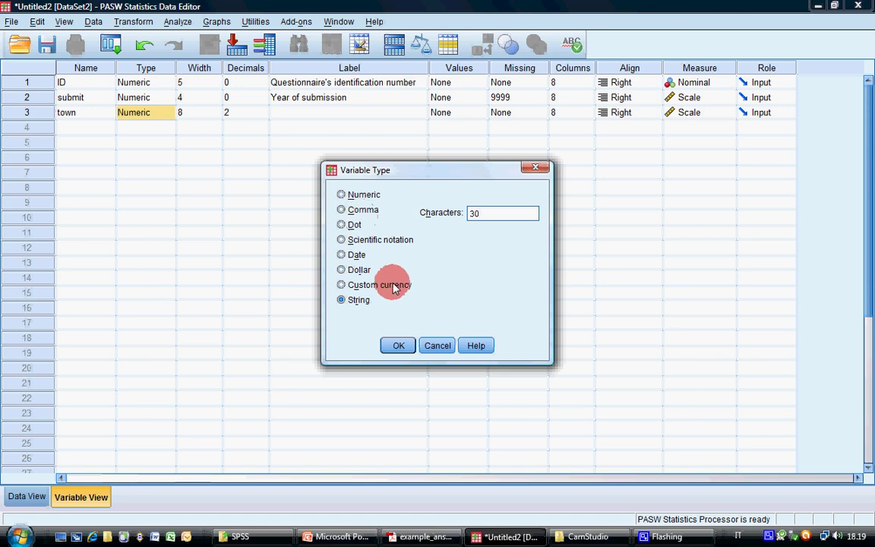
left_click(398, 345)
Step: Give the town variable the label "Town of birth"
left_click(298, 113)
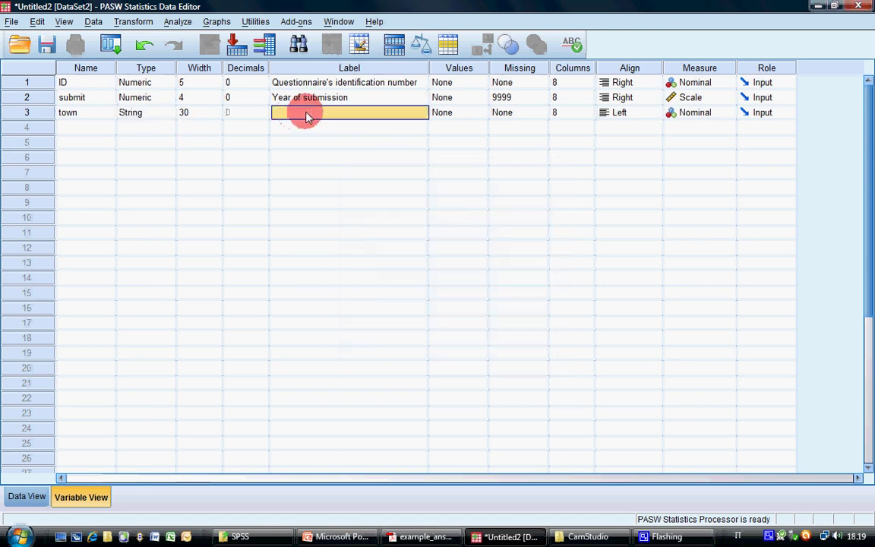
type("Tow")
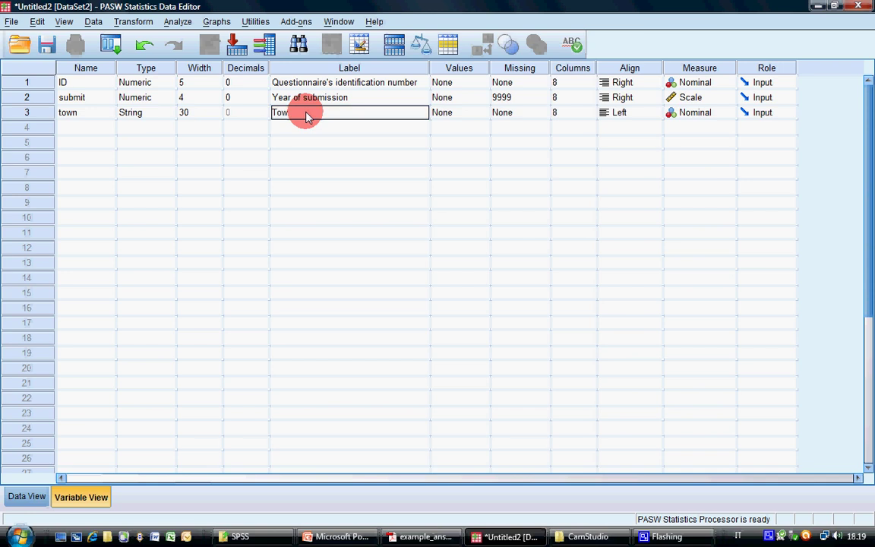
type("n of rirth")
key("Tab")
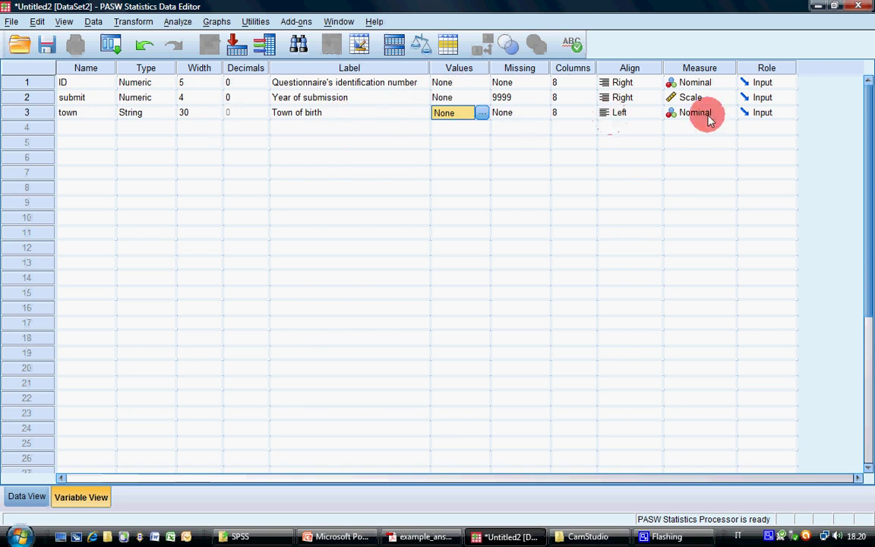
Step: Consult the questionnaire PDF in Adobe Acrobat for question B, and add a fourth variable named birth
left_click(82, 126)
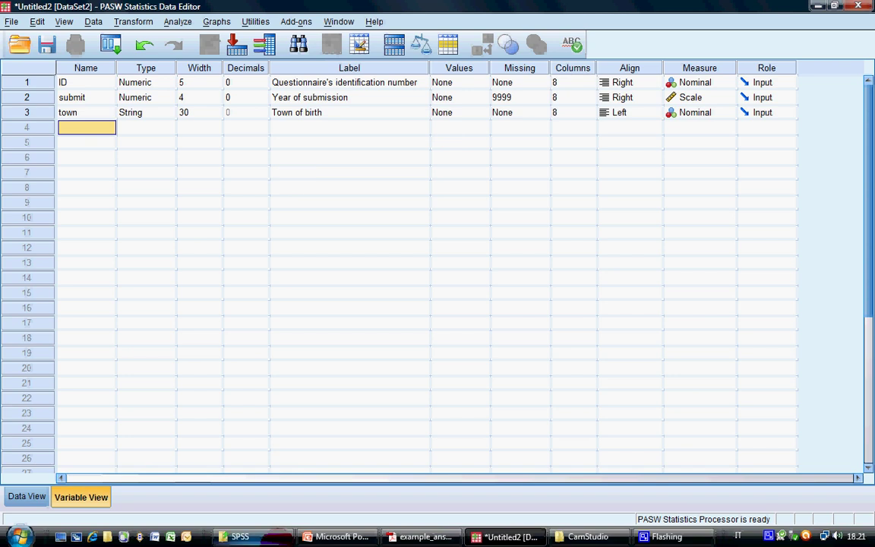
left_click(422, 536)
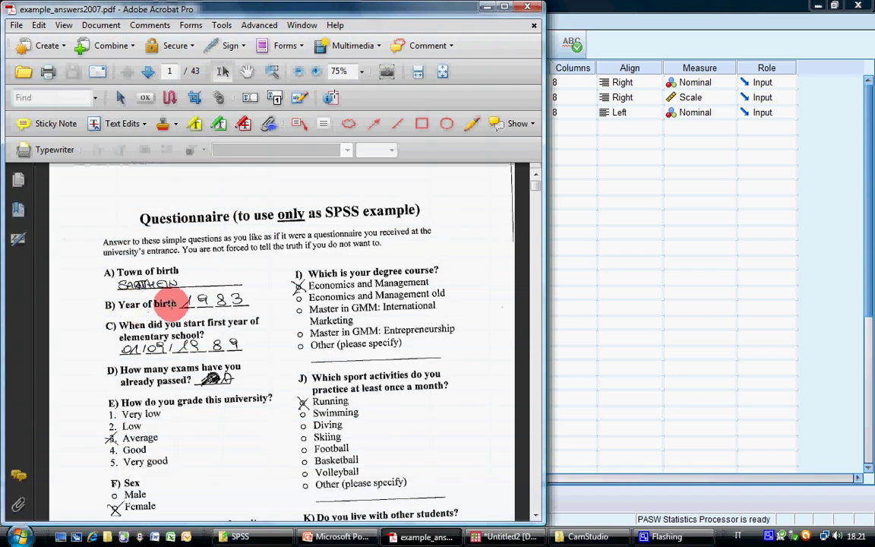
left_click(548, 14)
type("birth")
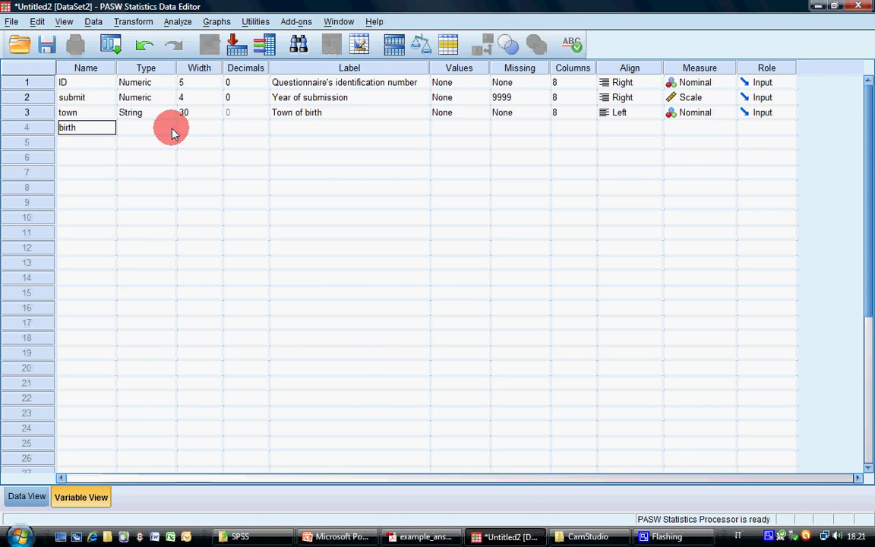
key("Return")
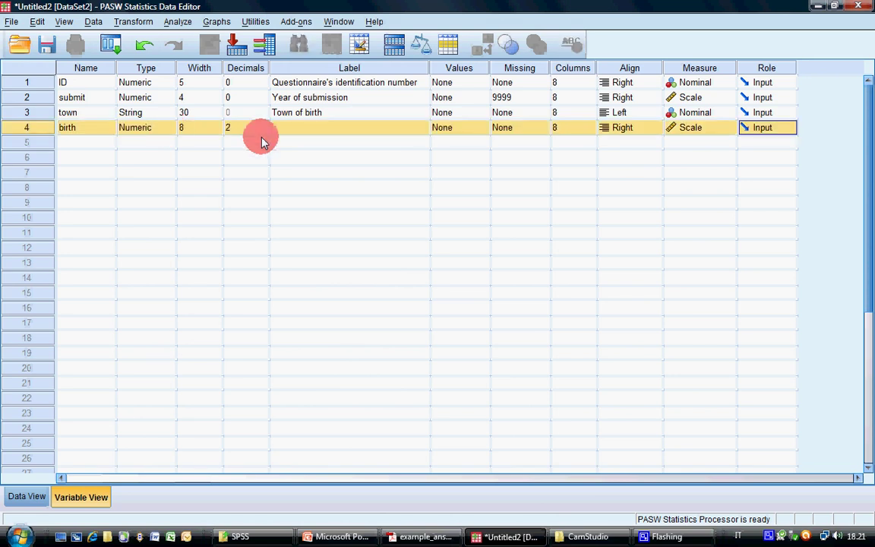
Step: Set the birth variable's decimals to 0 and its width to 4
left_click(230, 130)
type("0")
left_click(221, 131)
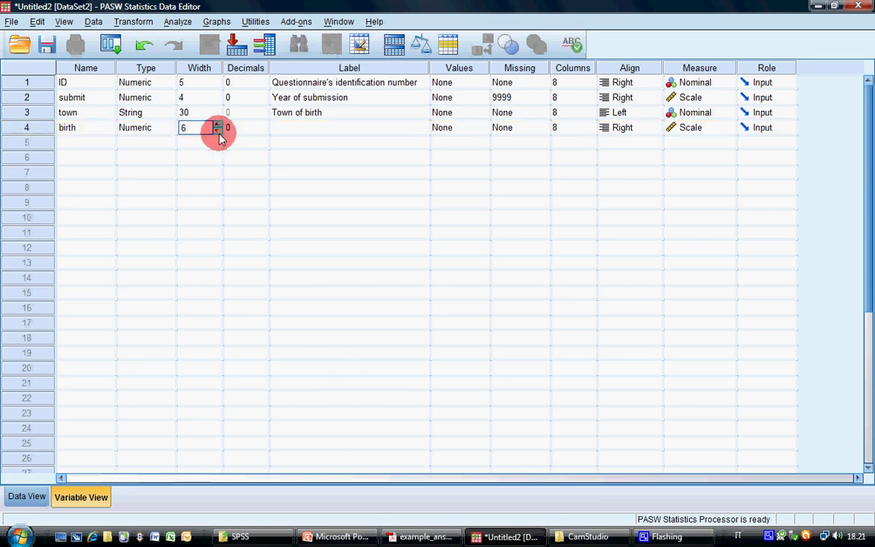
type("4")
Step: Label the birth variable "Year of birth"
left_click(327, 131)
type("Year of birth")
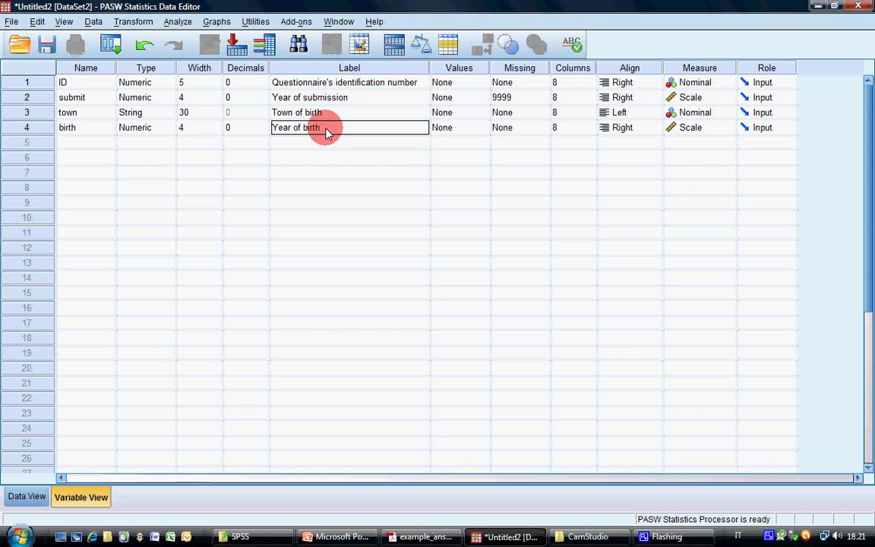
key("Tab")
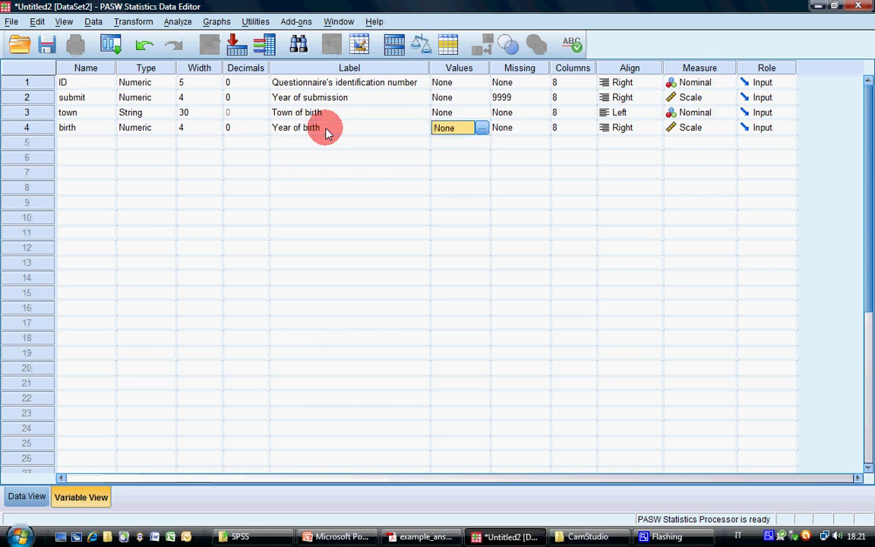
Step: Define 9999 as a discrete missing value for the birth variable
left_click(530, 129)
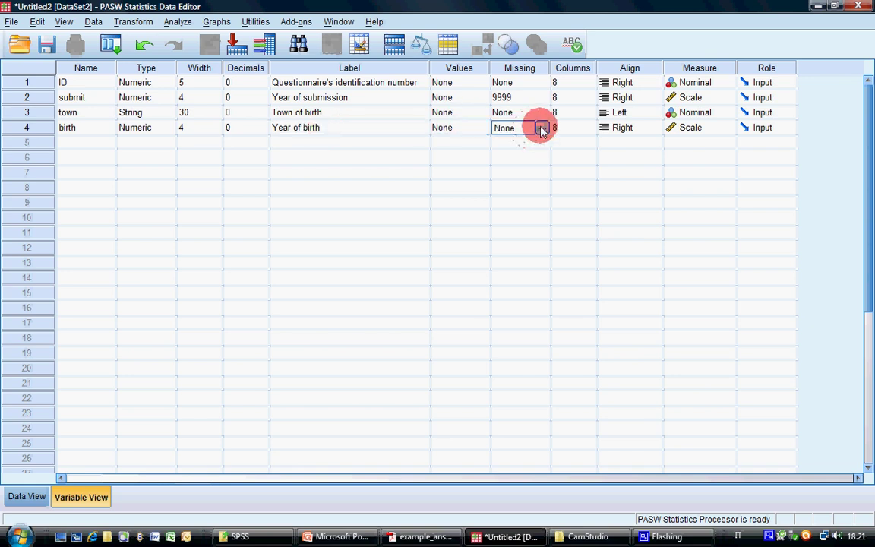
left_click(541, 128)
left_click(371, 236)
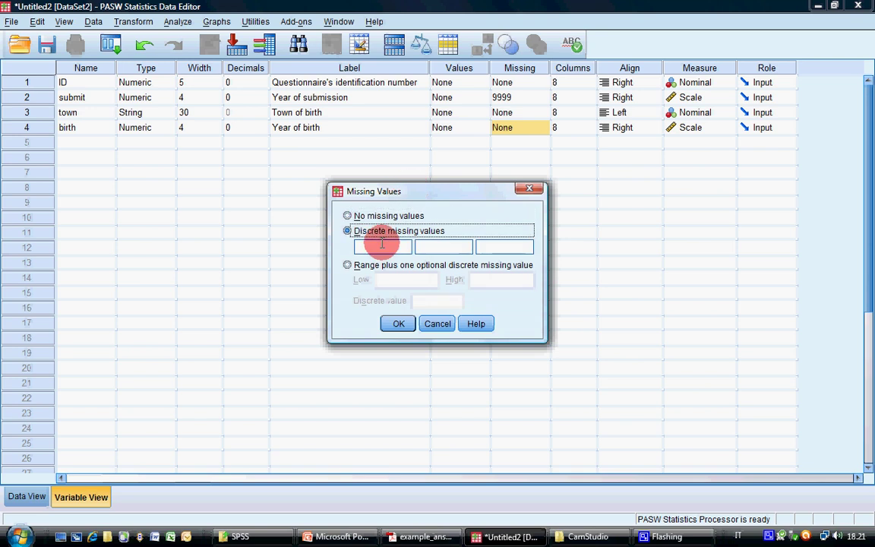
type("9999")
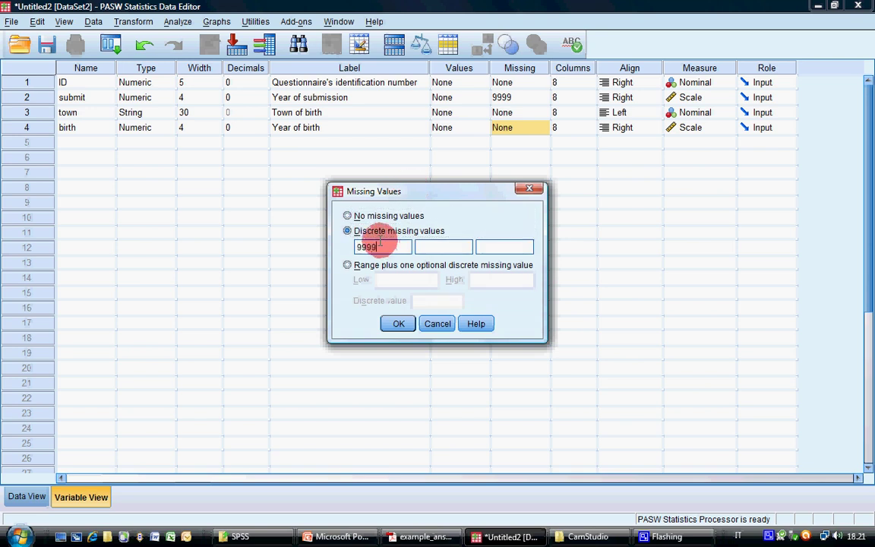
left_click(398, 323)
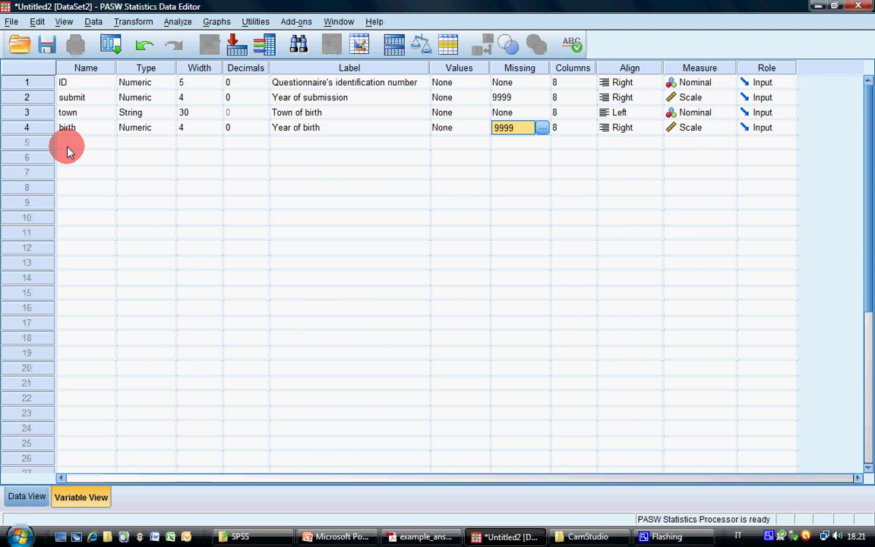
Step: Consult the questionnaire PDF in Adobe Acrobat for the passed-exams question, and add a variable named exams below birth
left_click(443, 543)
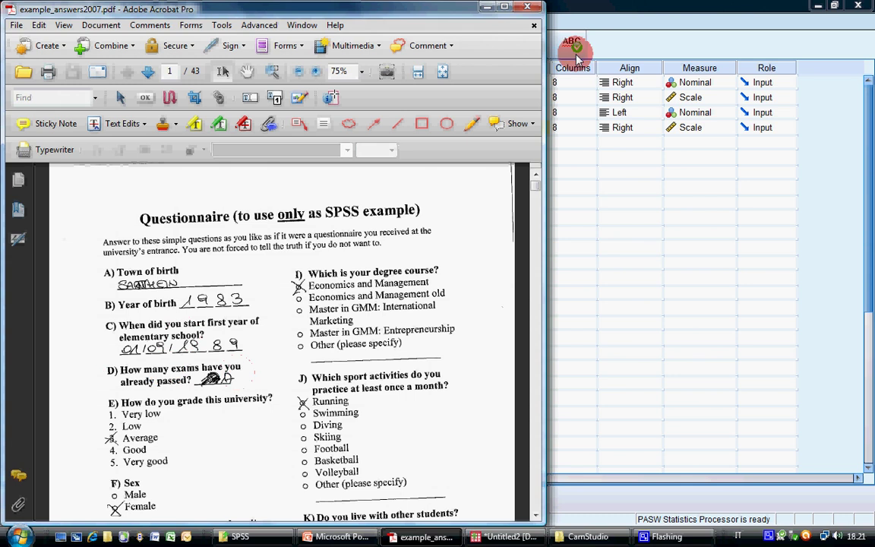
left_click(617, 6)
left_click(90, 143)
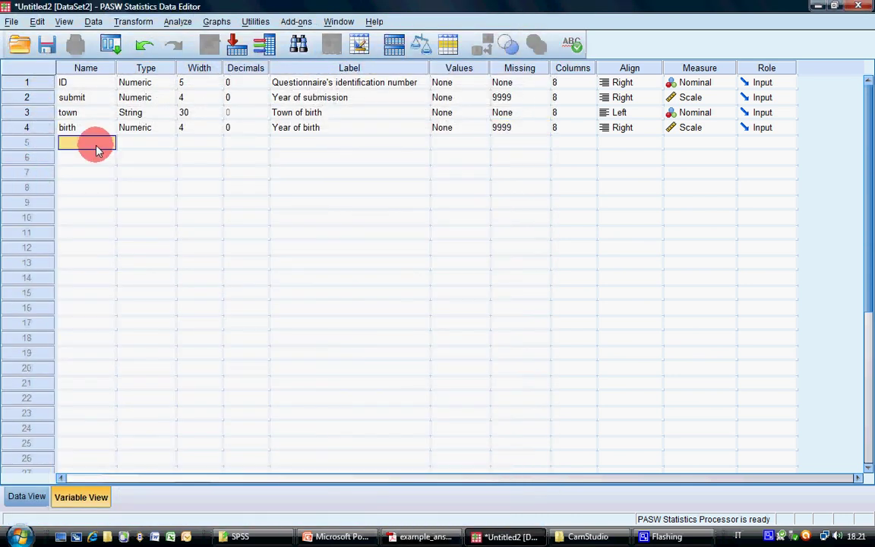
type("exams")
key("Return")
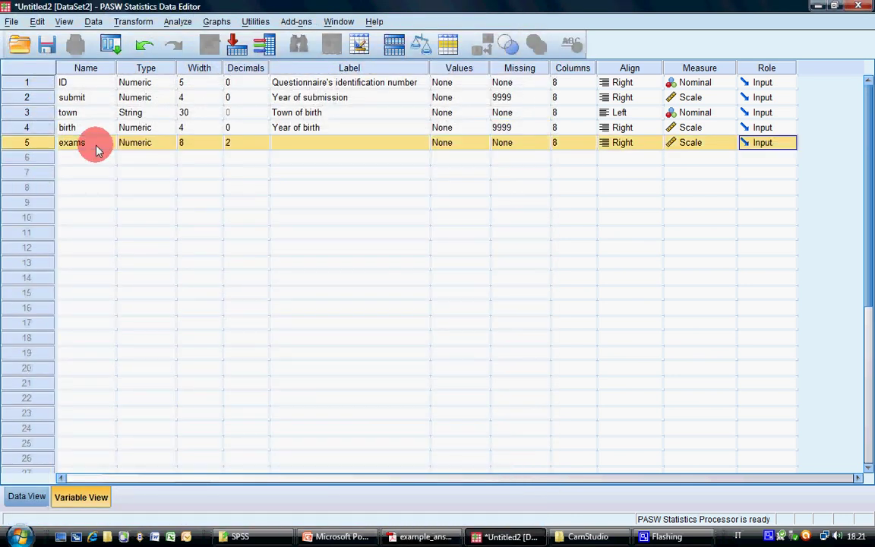
Step: Set the exams variable's decimals to 0 and reduce its width to 2
left_click(219, 148)
left_click(218, 147)
left_click(218, 147)
left_click(218, 147)
left_click(218, 147)
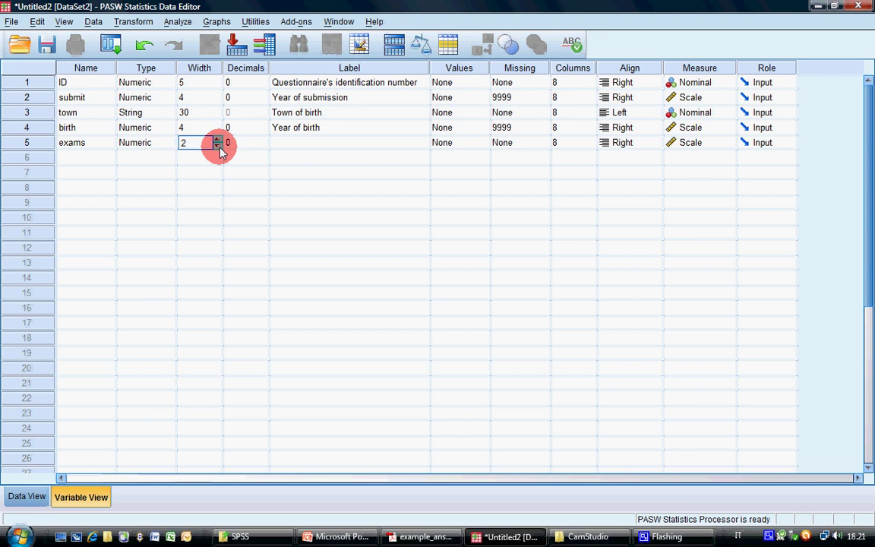
Step: Label the exams variable "Passed exams"
left_click(323, 143)
type("Pa")
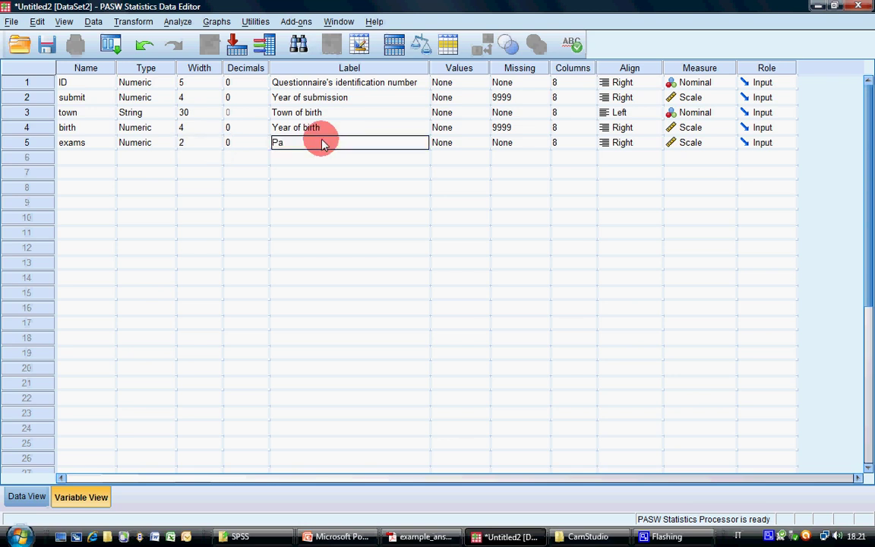
type("ssed exams")
key("Tab")
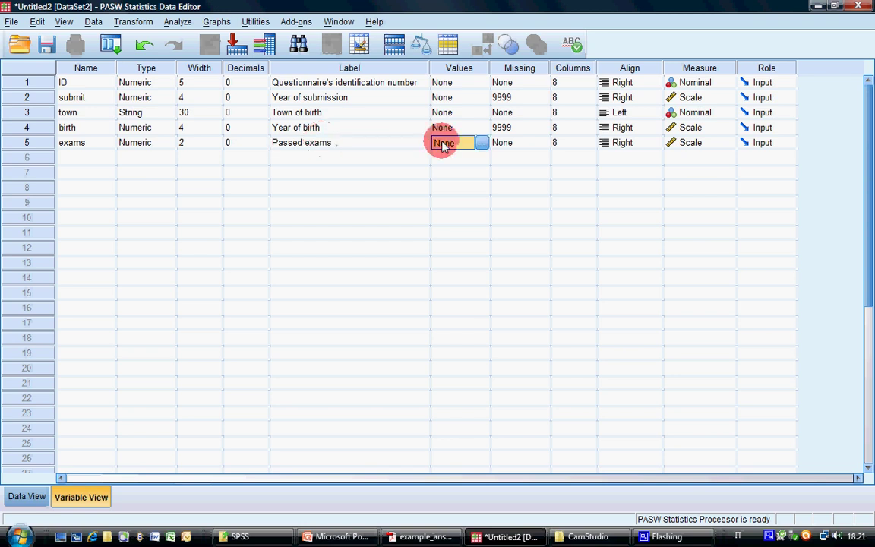
Step: Define 99 as a discrete missing value for the exams variable
left_click(525, 152)
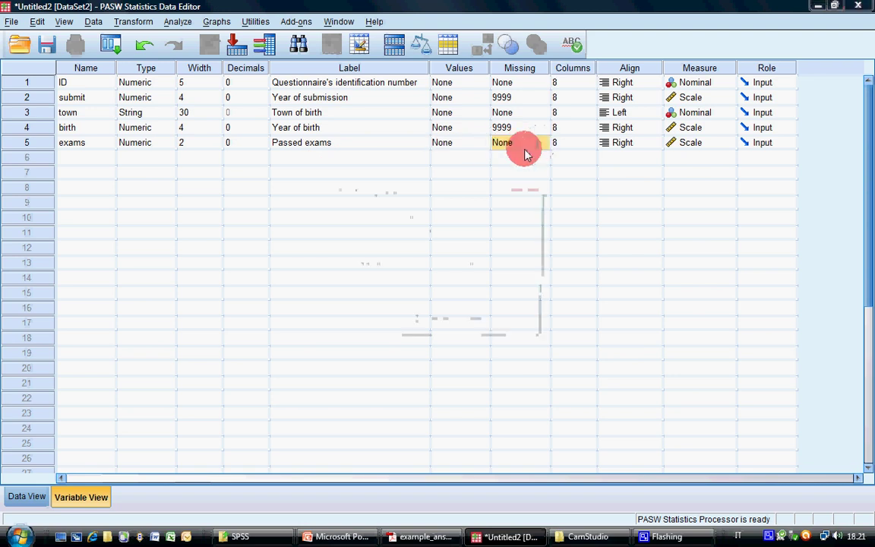
left_click(536, 144)
left_click(348, 230)
type("99")
left_click(399, 323)
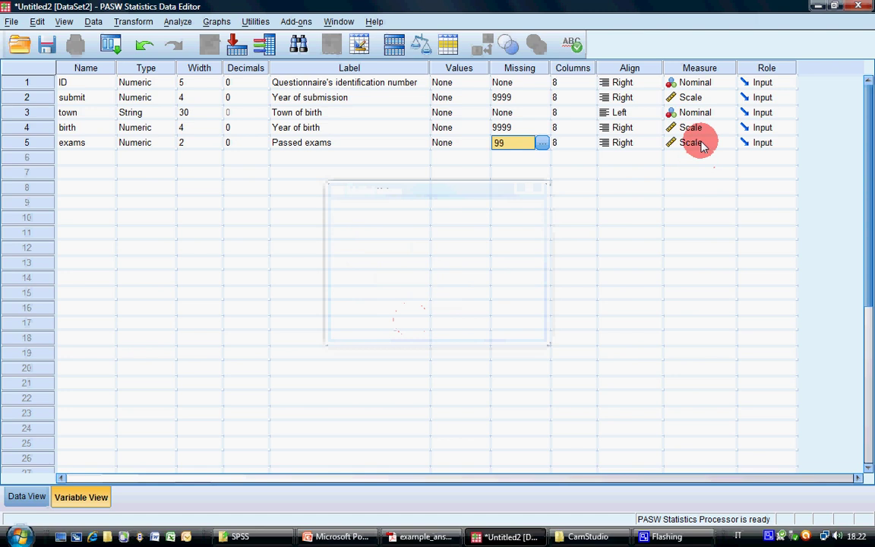
Step: Review the questions on the questionnaire PDF in Adobe Acrobat against the variables already defined
left_click(89, 157)
left_click(426, 537)
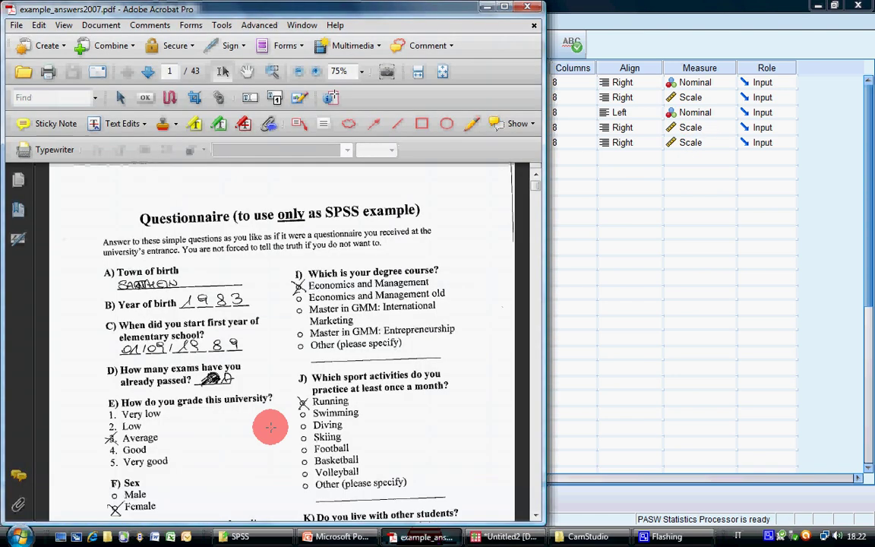
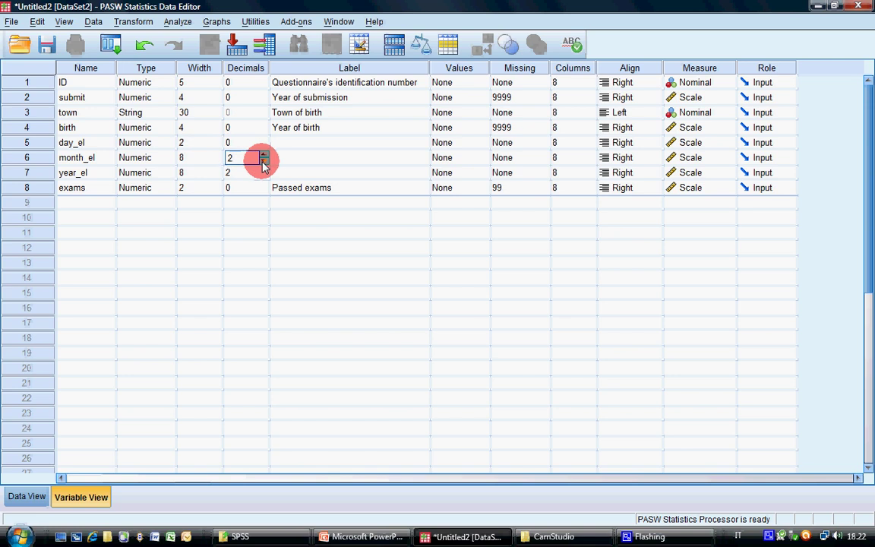
Step: Set the month_el variable's decimals to 0 and its width to 2
left_click(264, 161)
left_click(264, 161)
left_click(216, 161)
left_click(217, 161)
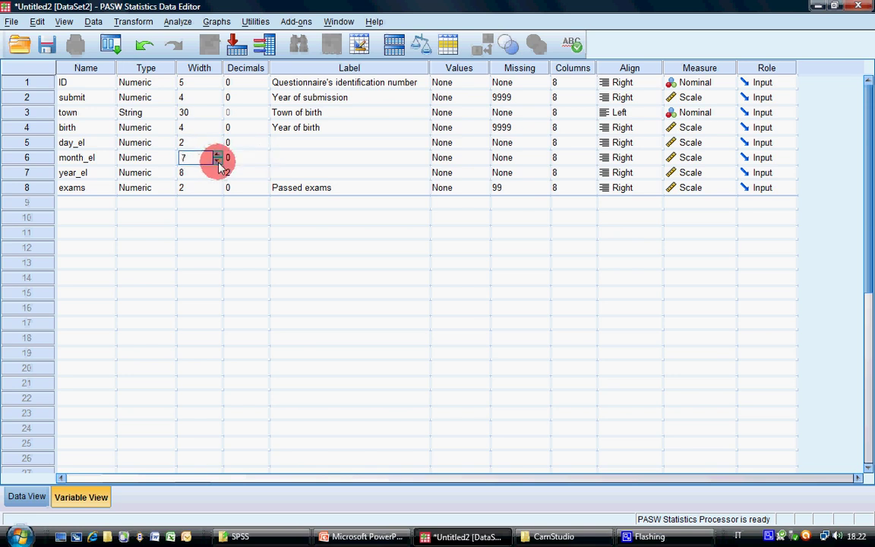
left_click(217, 161)
left_click(216, 161)
left_click(216, 161)
left_click(217, 161)
left_click(216, 161)
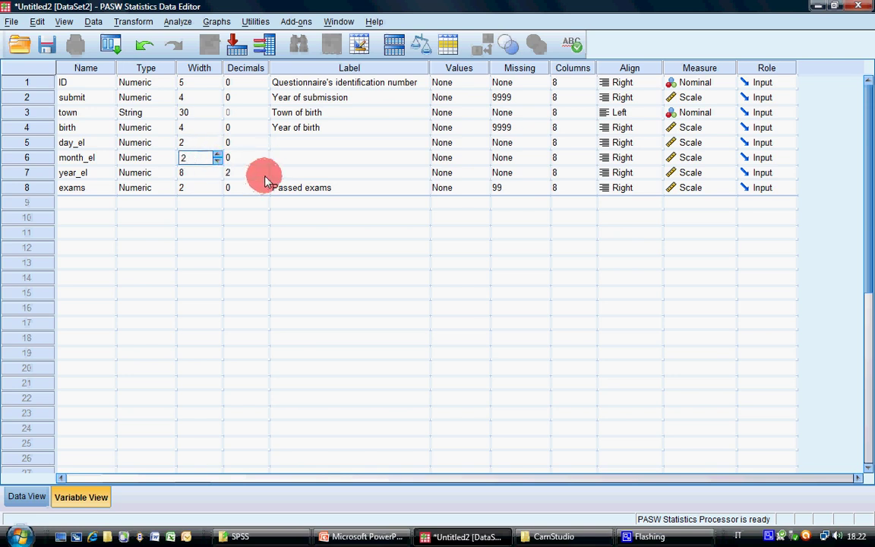
Step: Set the year_el variable's decimals to 0 and its width to 4
left_click(264, 174)
left_click(263, 175)
left_click(264, 175)
left_click(216, 174)
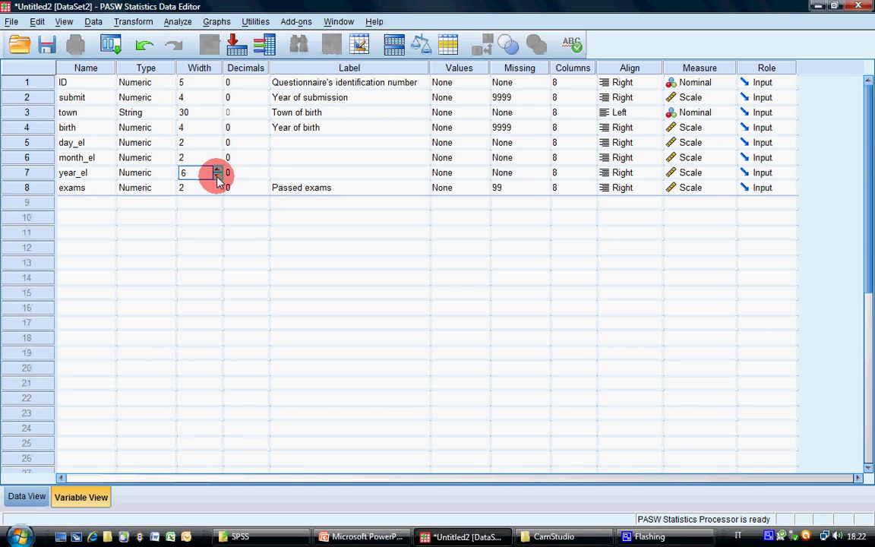
left_click(217, 176)
left_click(217, 177)
left_click(217, 176)
left_click(217, 176)
left_click(217, 177)
left_click(217, 170)
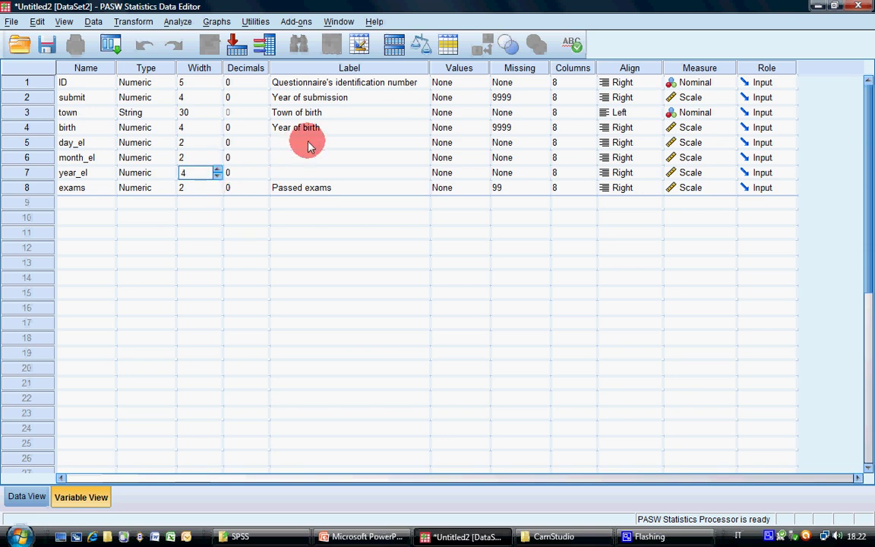
Step: Label the day_el variable "First day of elementary school"
left_click(311, 142)
type("Fir")
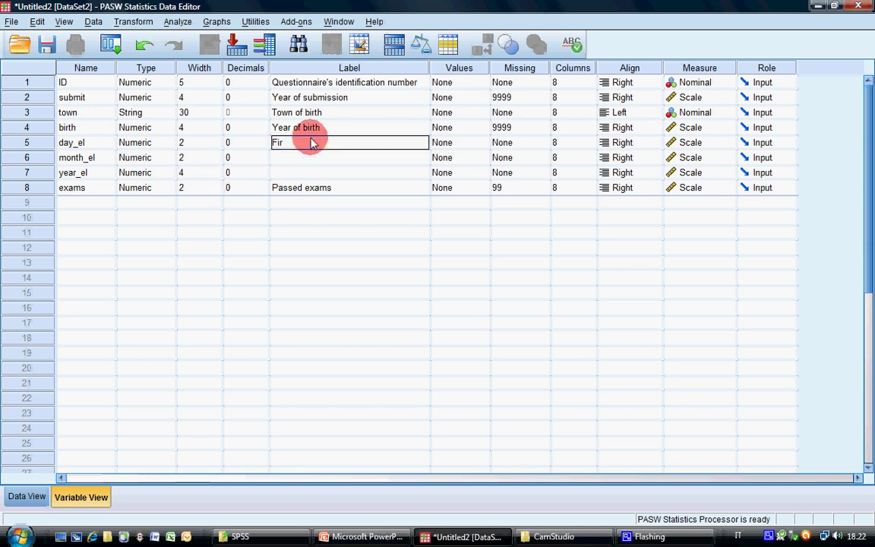
type("st dd:")
type("y of elementa")
type("ry sch")
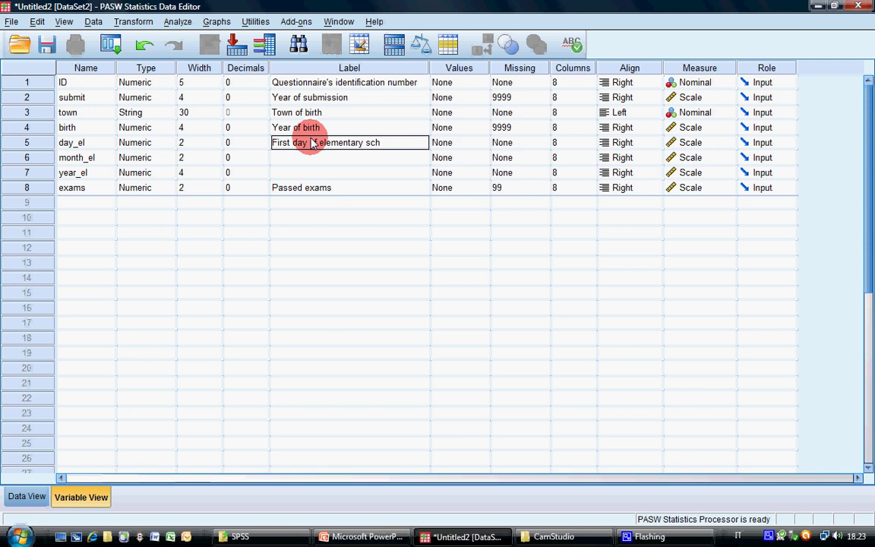
type("ool")
key("Return")
Step: Label month_el "First month of elementary school" and year_el "First year of elementary school"
type("Fir")
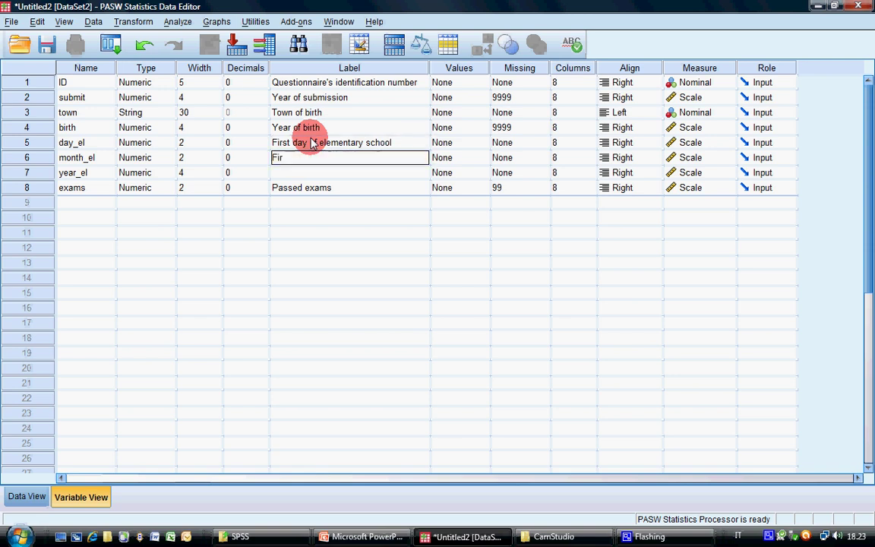
type("st month of elementary school")
key("Return")
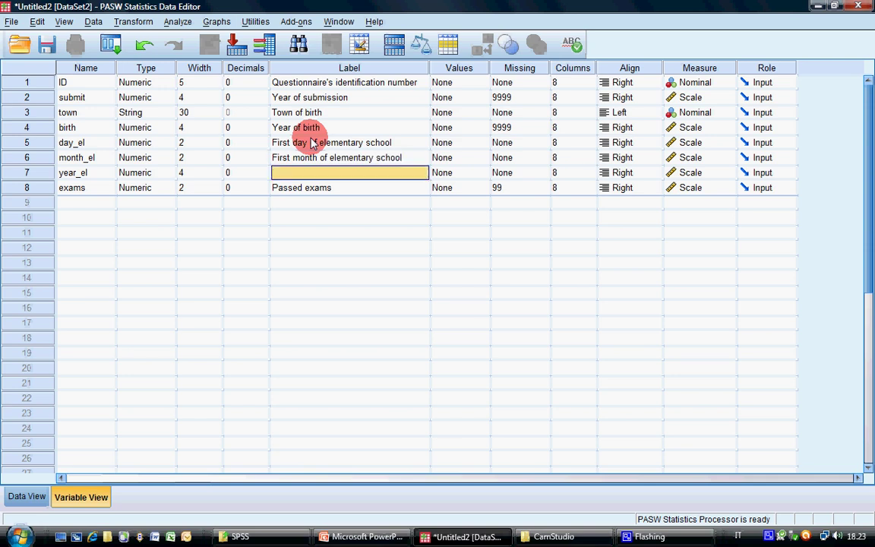
type("First year")
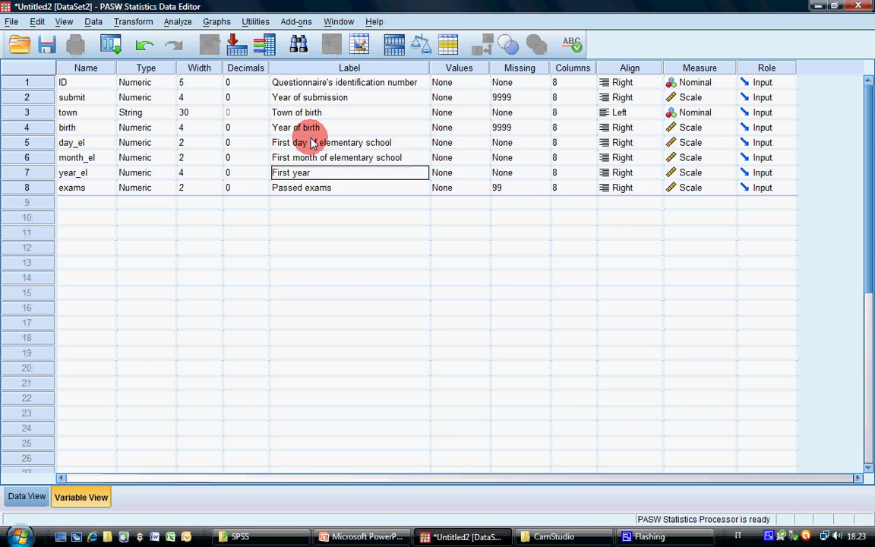
type(" of elementary school")
key("Tab")
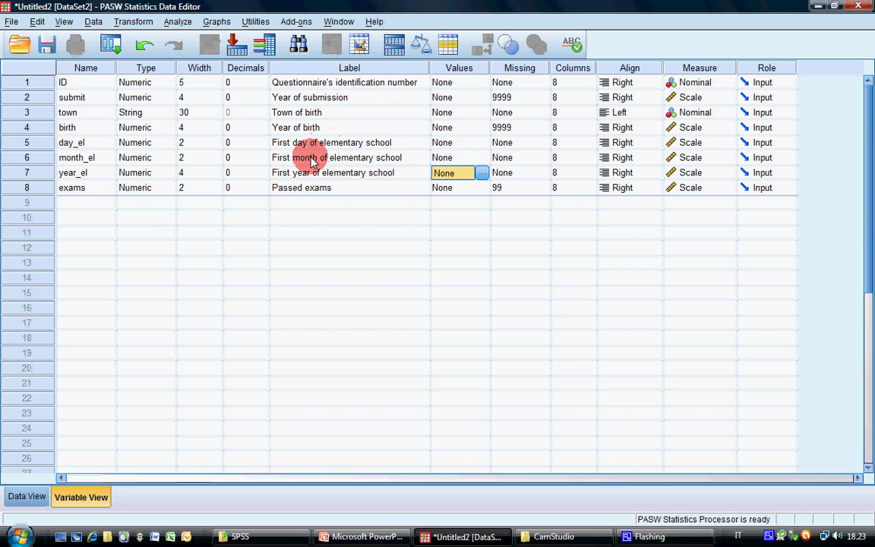
Step: Define 99 as a discrete missing value for the day_el variable
left_click(441, 142)
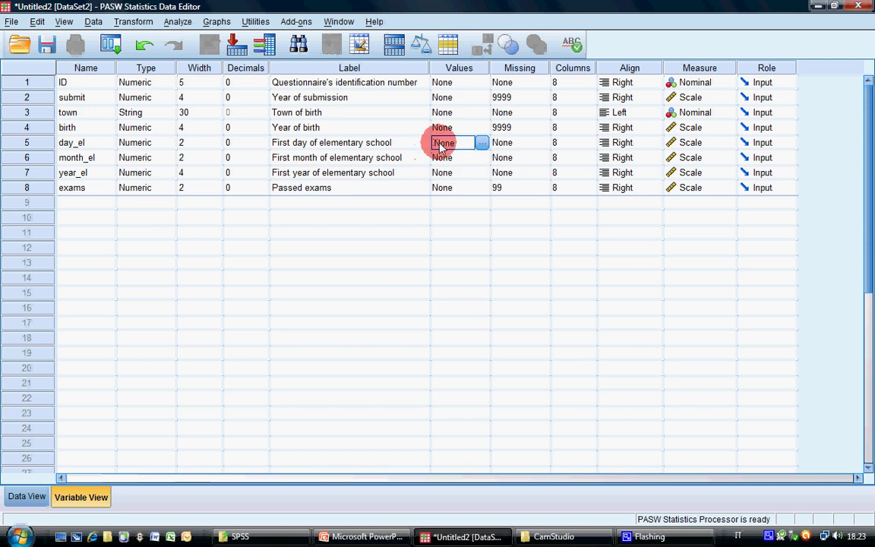
left_click(534, 146)
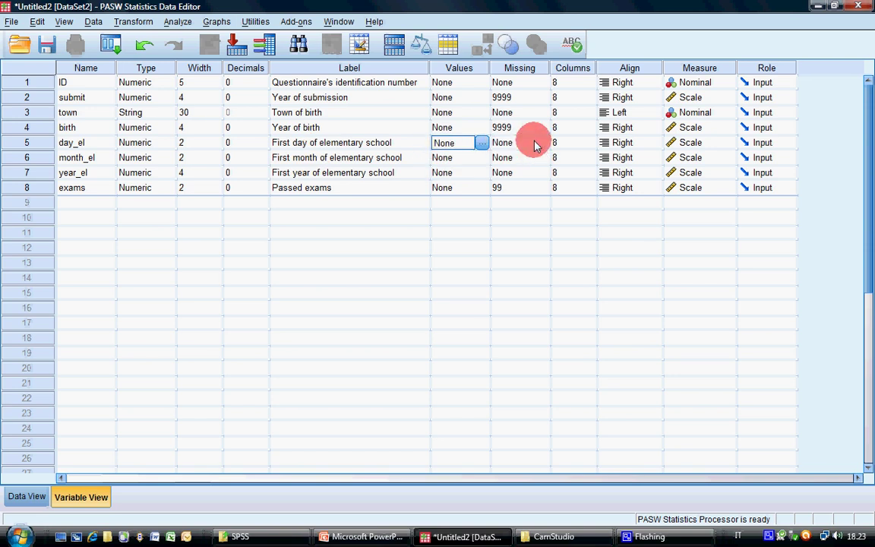
left_click(544, 143)
left_click(384, 236)
type("99")
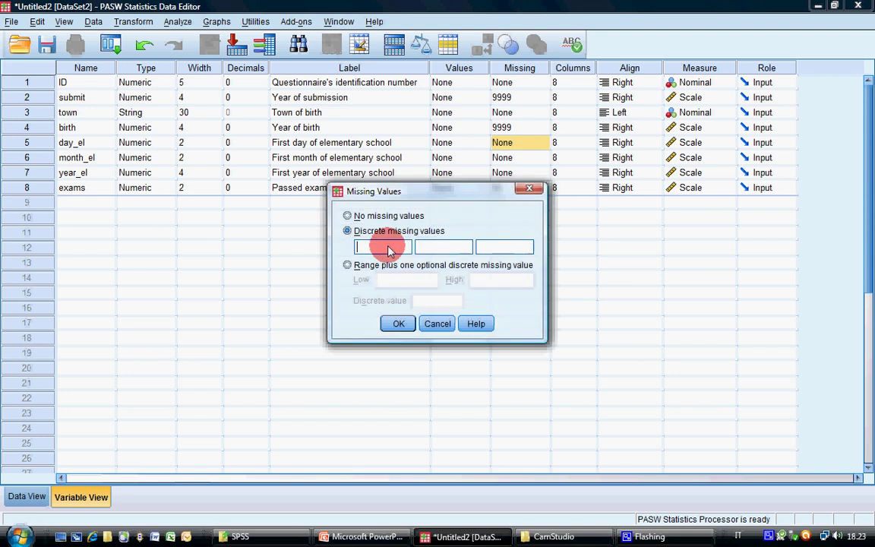
left_click(411, 324)
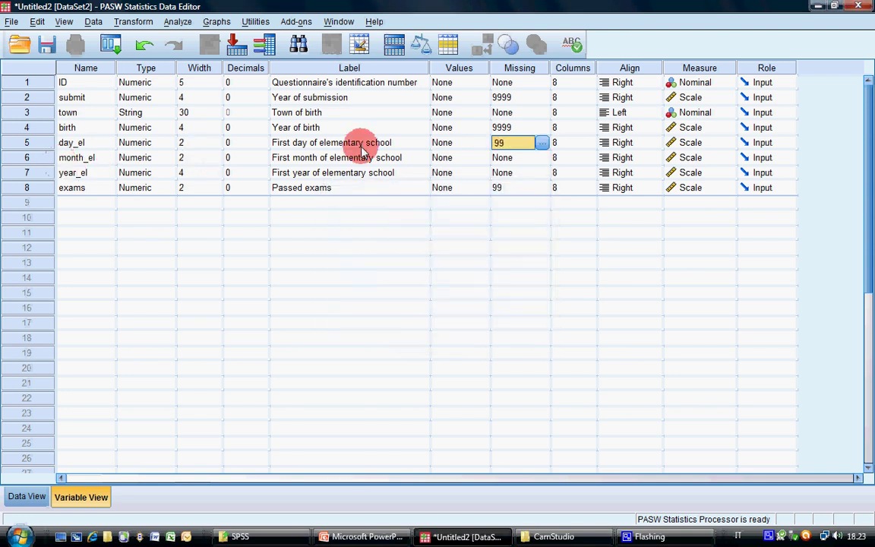
Step: Copy the missing-value definition of day_el to the month_el variable
right_click(502, 148)
left_click(515, 156)
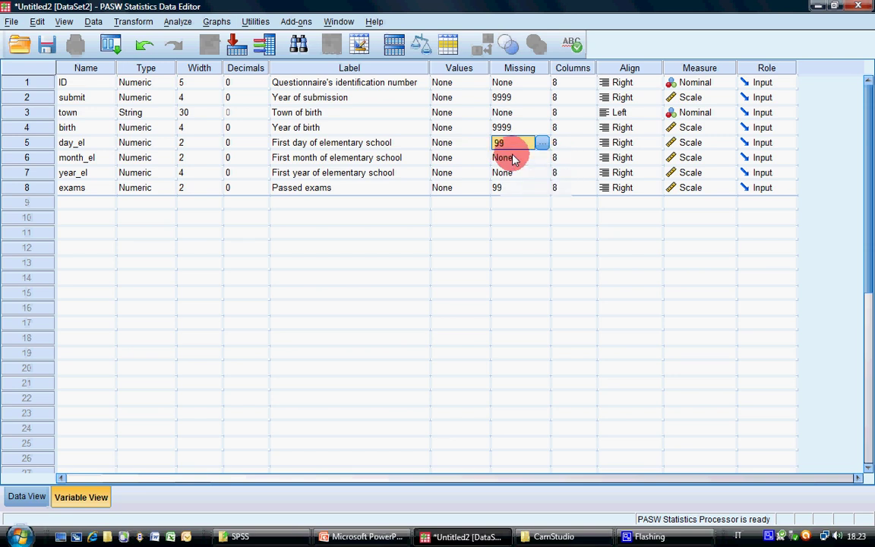
left_click(502, 157)
right_click(500, 159)
left_click(516, 185)
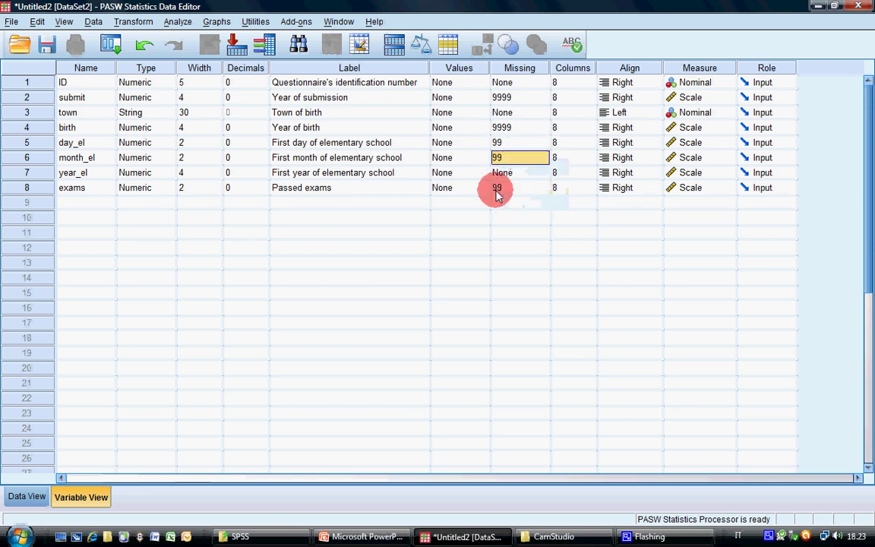
Step: Copy the missing value 9999 from the birth variable to the year_el variable
left_click(508, 172)
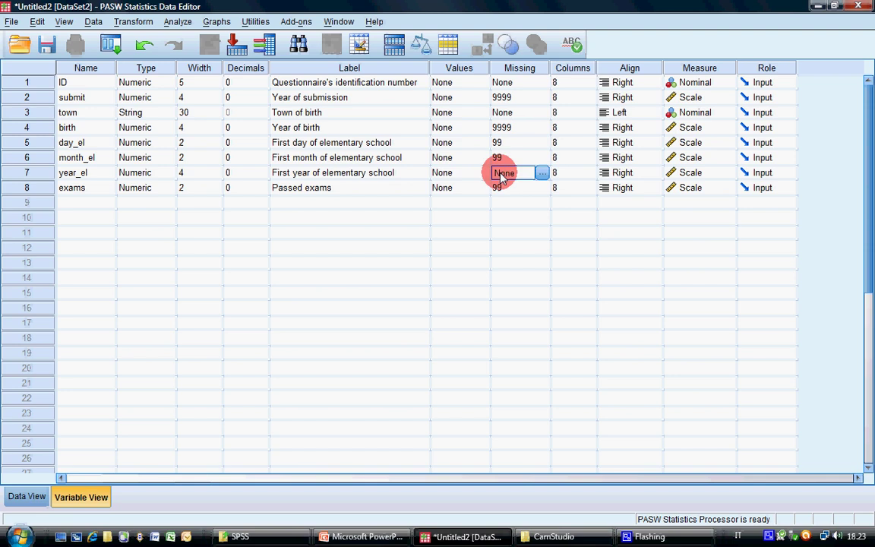
left_click(506, 129)
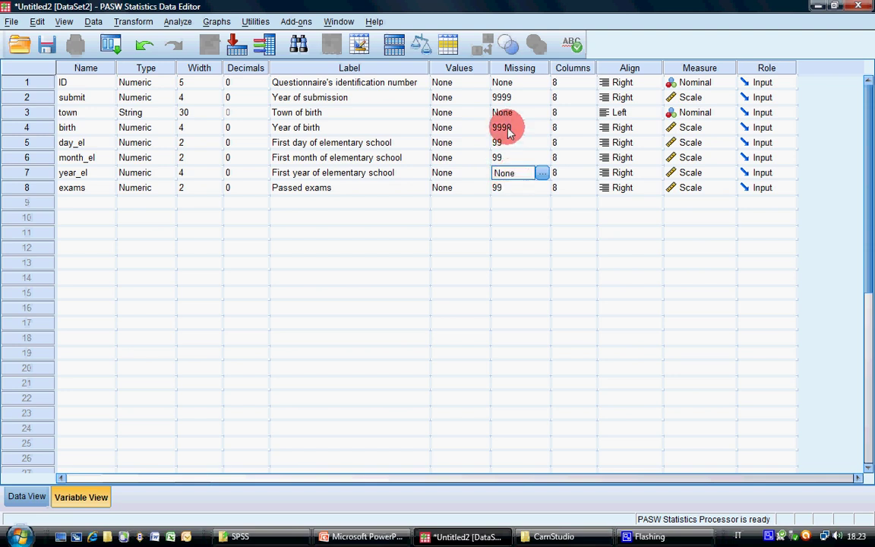
right_click(507, 130)
left_click(525, 138)
left_click(501, 173)
right_click(506, 174)
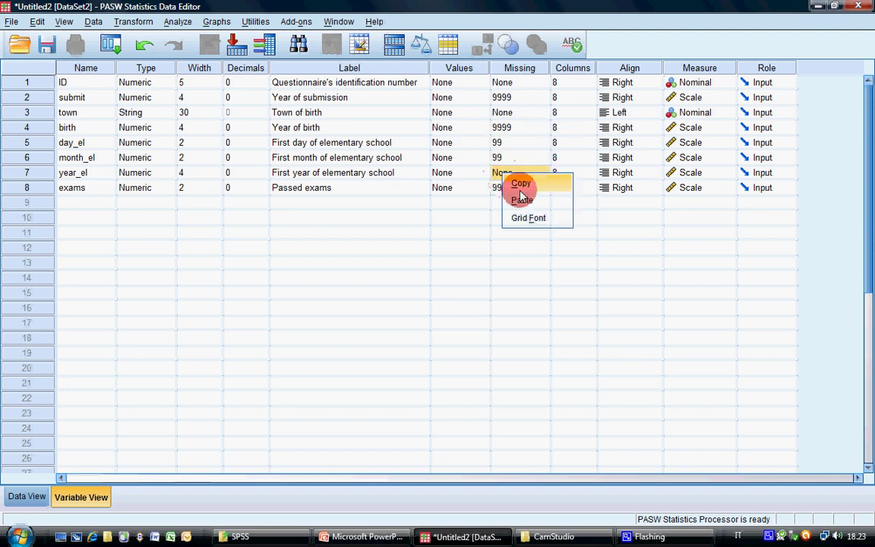
left_click(519, 190)
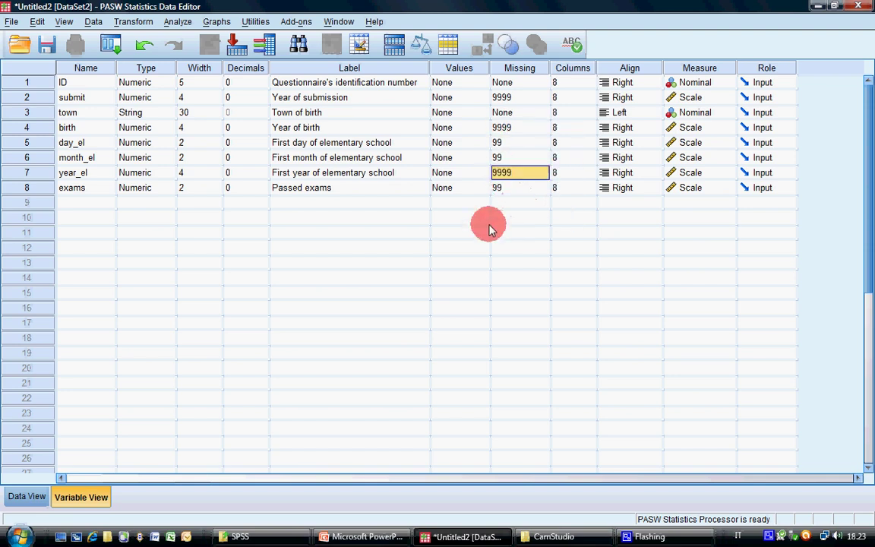
Step: Set the measurement level of the day_el and month_el variables to Nominal
left_click(689, 144)
left_click(687, 152)
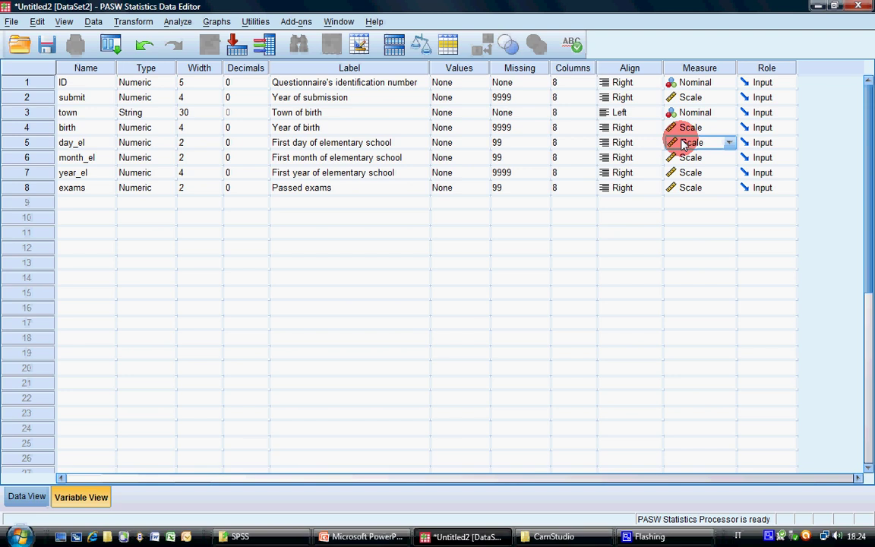
left_click(729, 143)
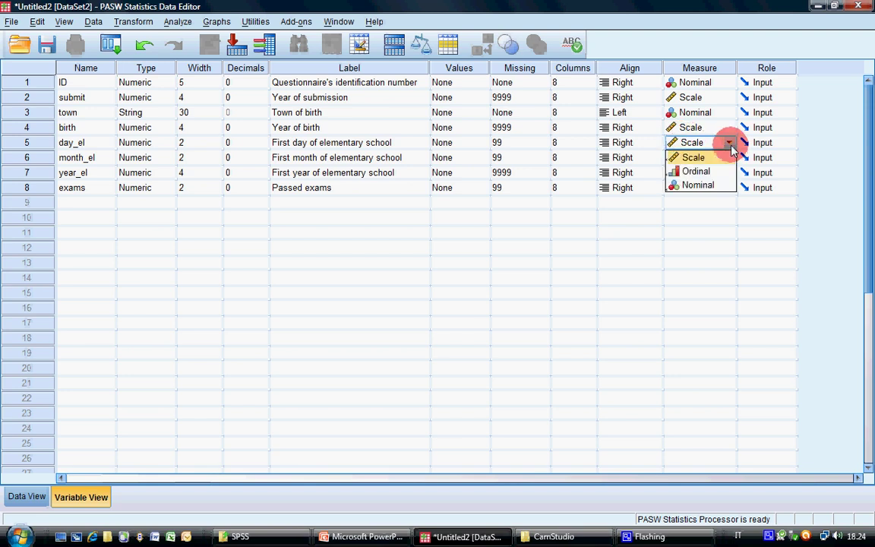
left_click(703, 185)
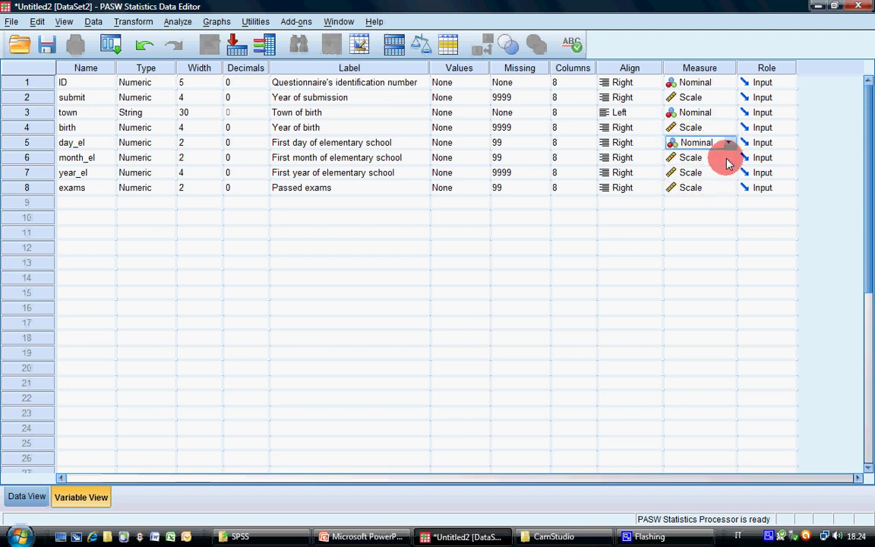
left_click(727, 161)
left_click(728, 161)
left_click(713, 195)
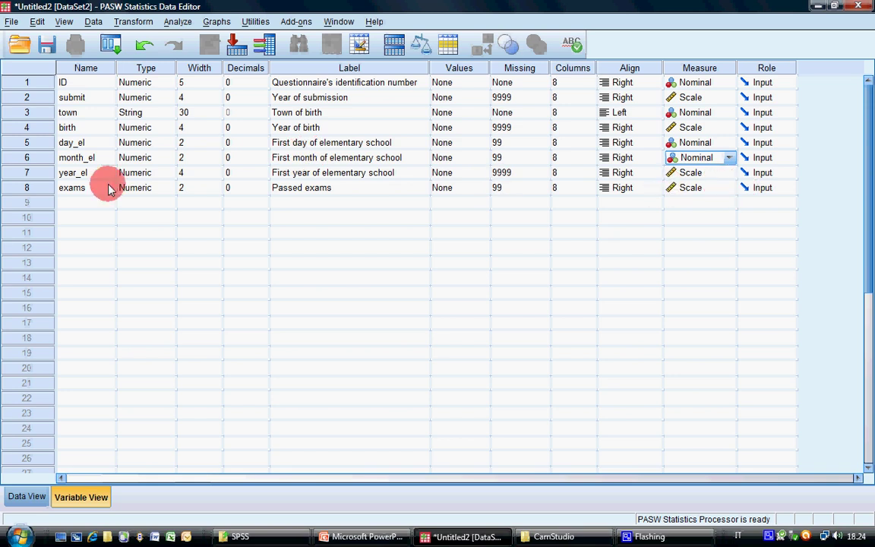
Step: Add the value labels 1 = "January" and 2 = "February" to the month_el variable
left_click(76, 142)
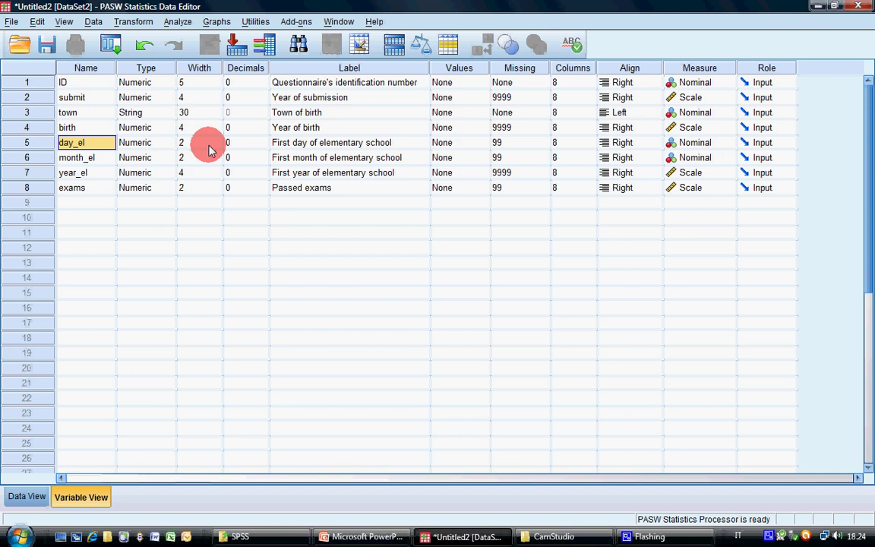
left_click(107, 159)
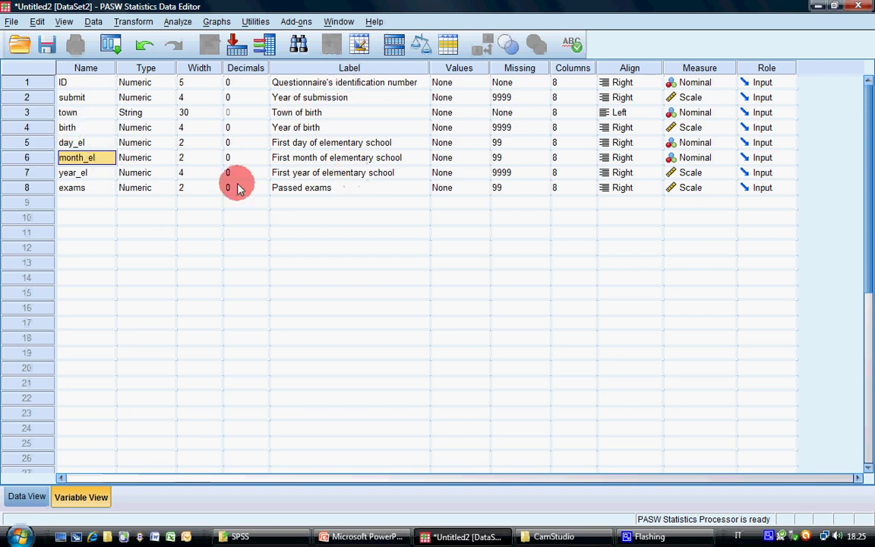
left_click(487, 158)
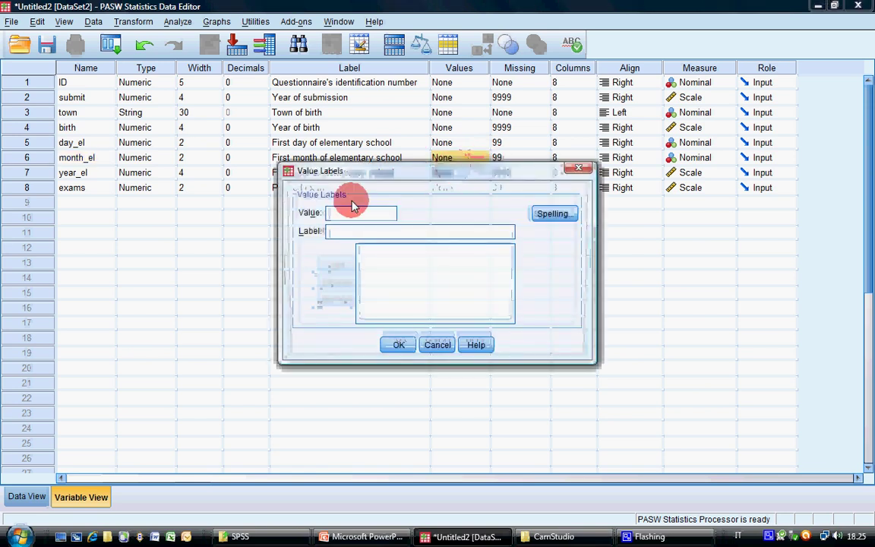
type("1")
left_click(359, 231)
type("Ja")
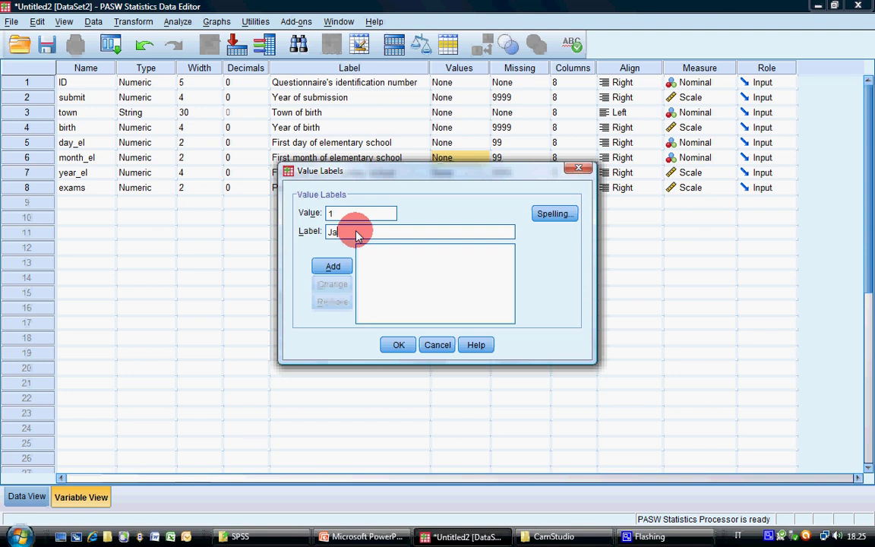
type("nuary")
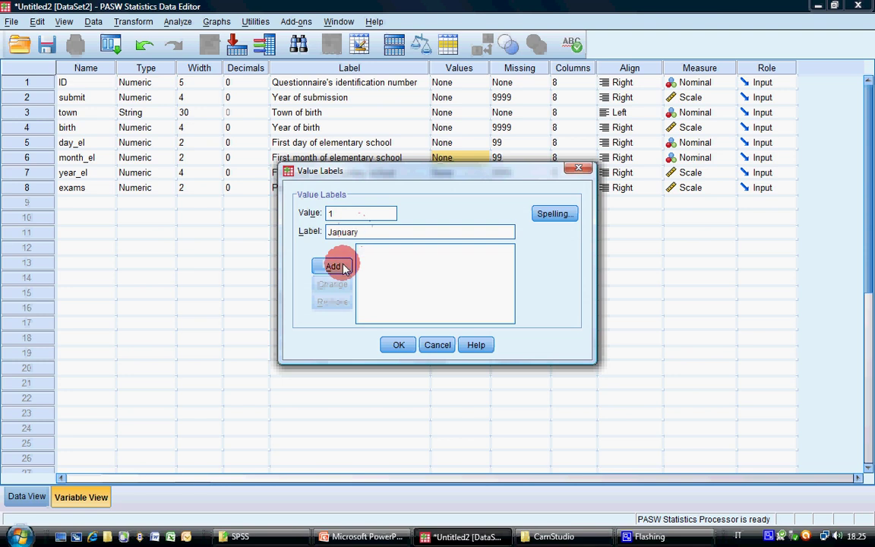
left_click(344, 267)
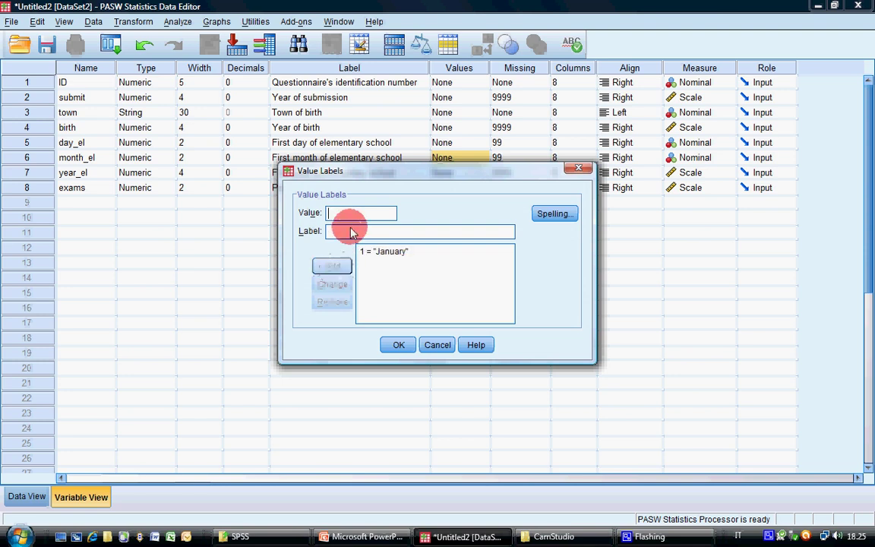
type("2")
left_click(352, 232)
type("February")
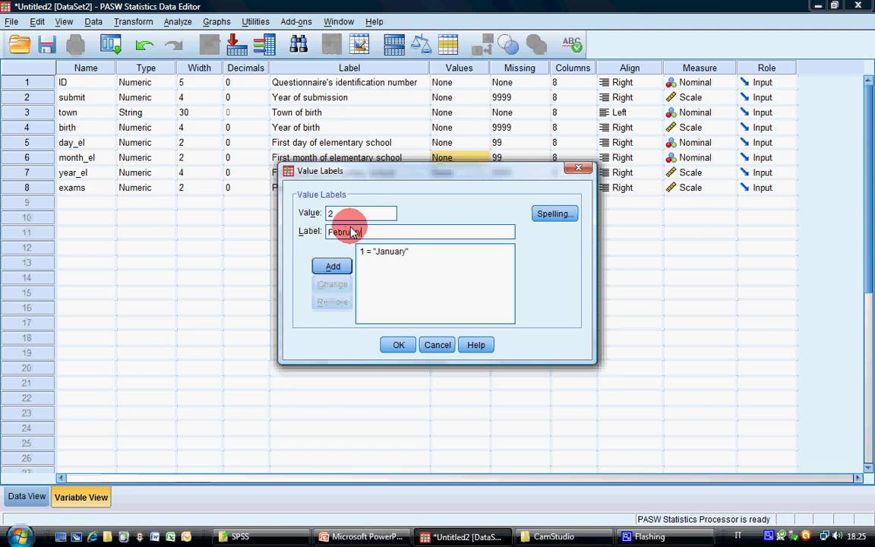
key("Return")
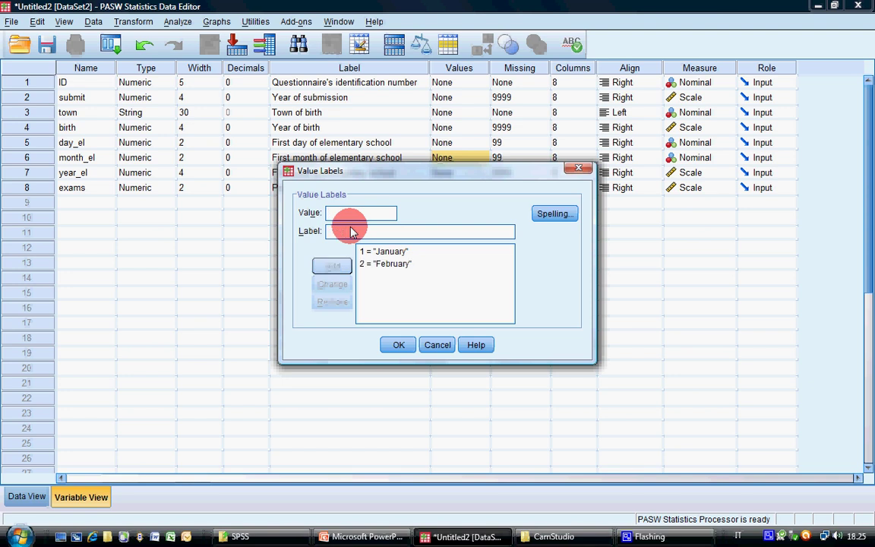
Step: Add the value labels 3 = "March" and 4 = "April" for month_el
type("3")
left_click(351, 233)
type("March")
key("Return")
type("4")
left_click(351, 232)
type("April")
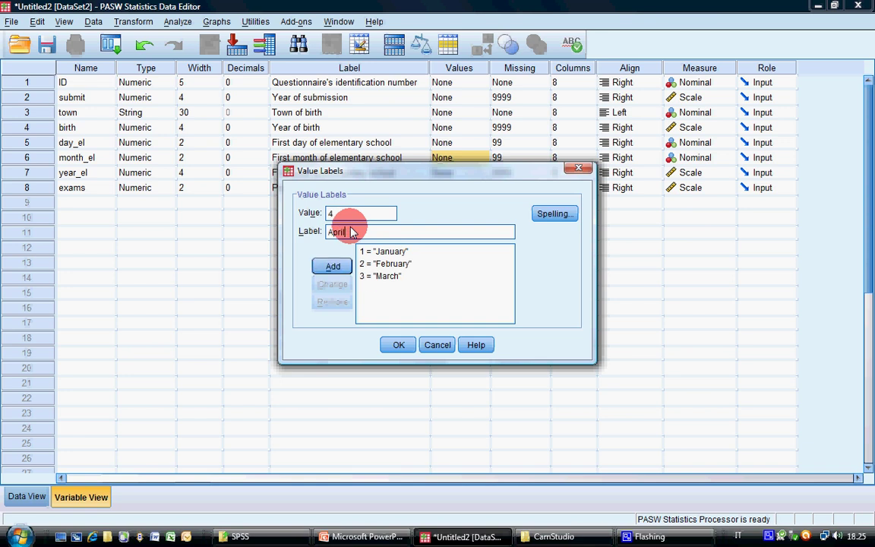
key("Return")
Step: Add the value labels 5 = "May" and 6 = "June" for month_el
type("5")
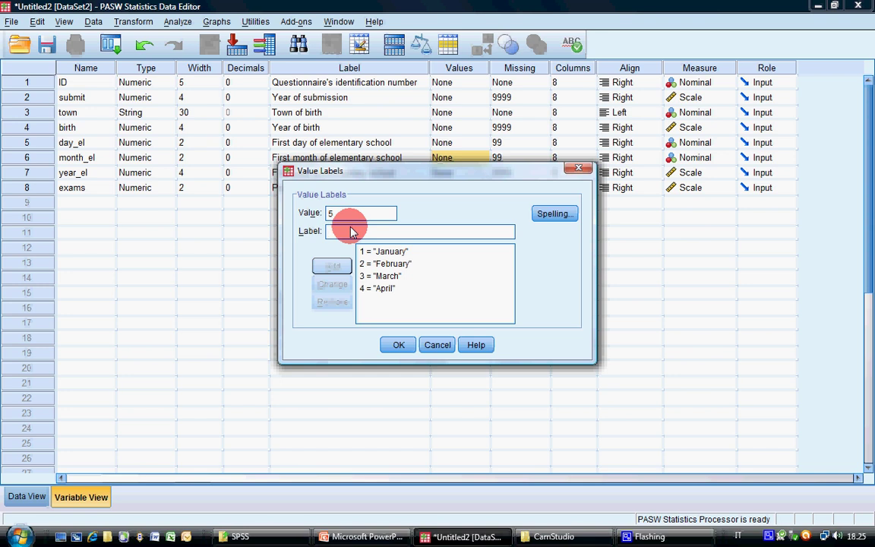
left_click(351, 233)
type("May")
key("Return")
type("6")
left_click(351, 232)
type("June")
key("Return")
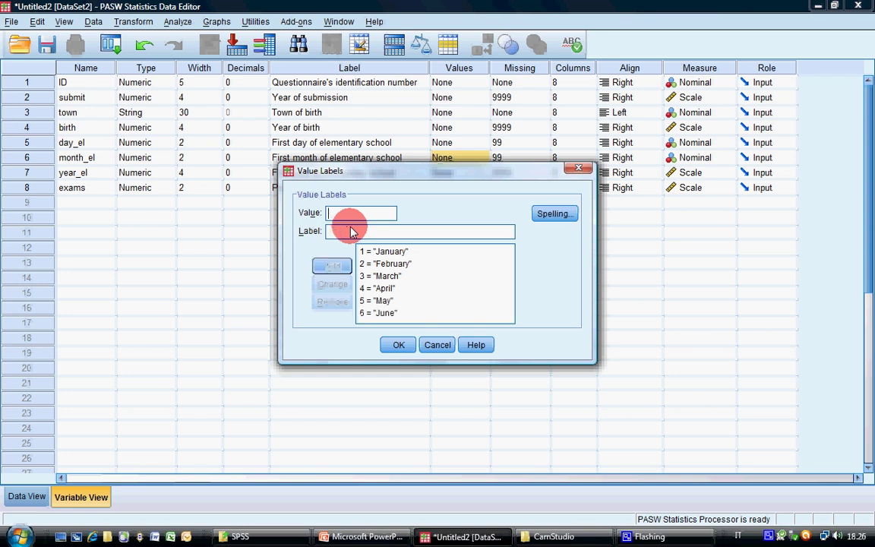
Step: Add the value labels 7 = "July" and 8 = "August" for month_el
type("7")
left_click(351, 233)
type("July")
key("Return")
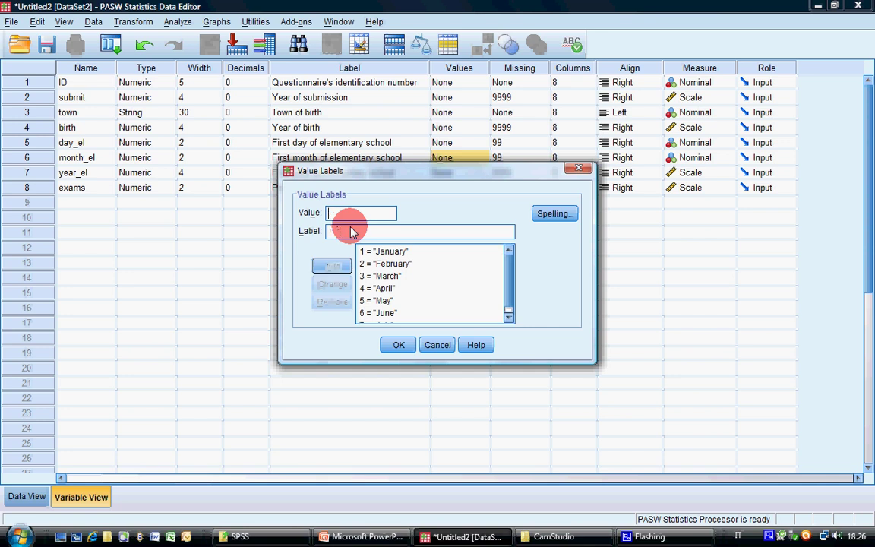
type("8")
type("August")
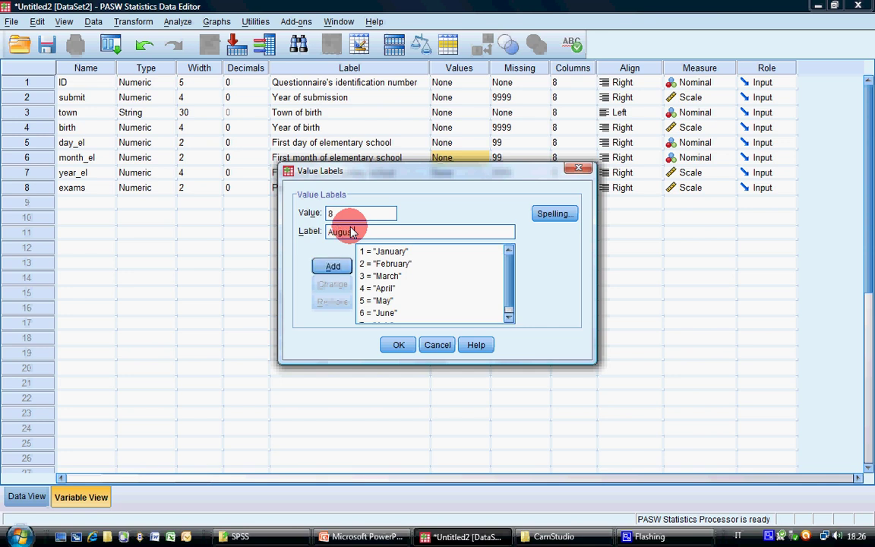
key("Return")
Step: Add the value labels 9 = "September" and 10 = "October" for month_el
type("9")
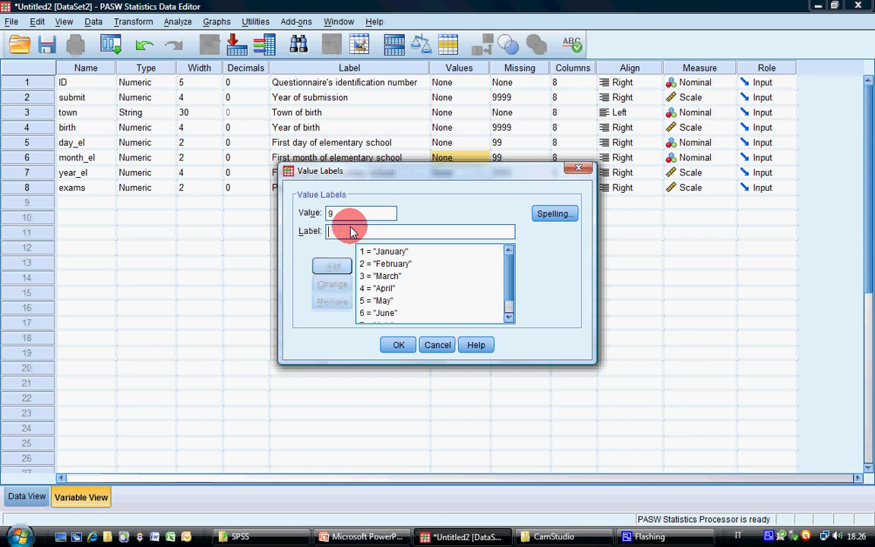
key("Tab")
type("September")
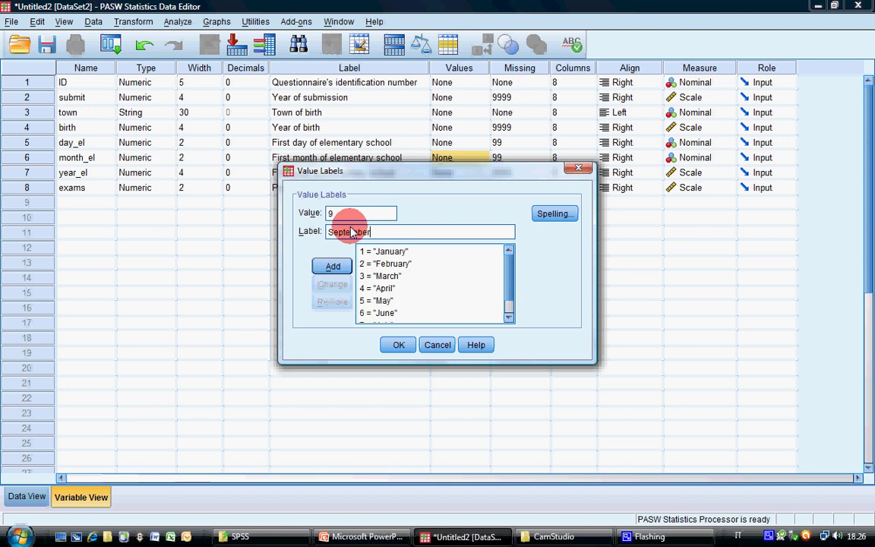
key("Return")
type("10")
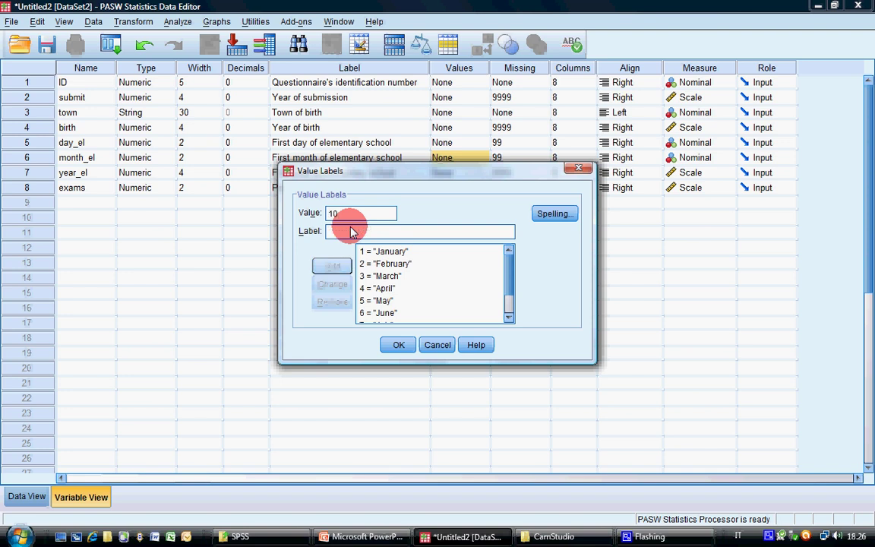
type("Octob")
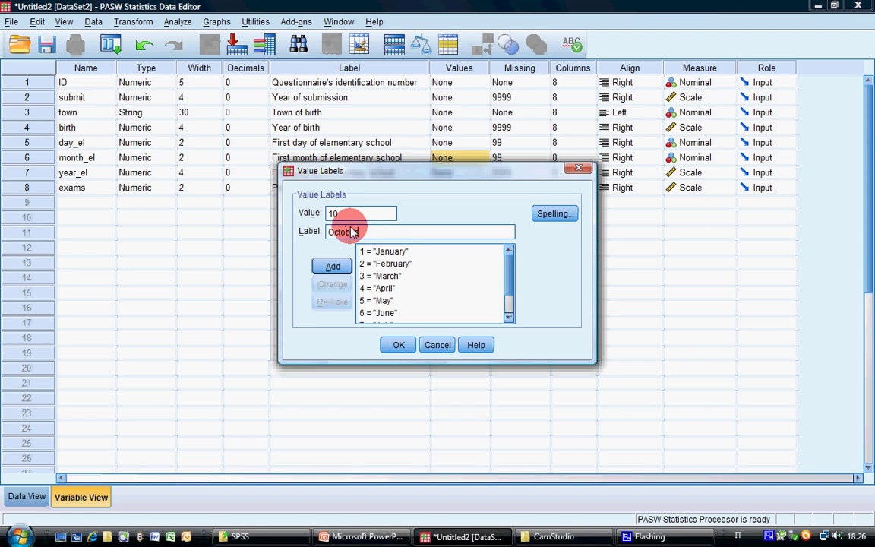
type("er")
key("Return")
Step: Add the value labels 11 = "November" and 12 = "December" for month_el
type("11")
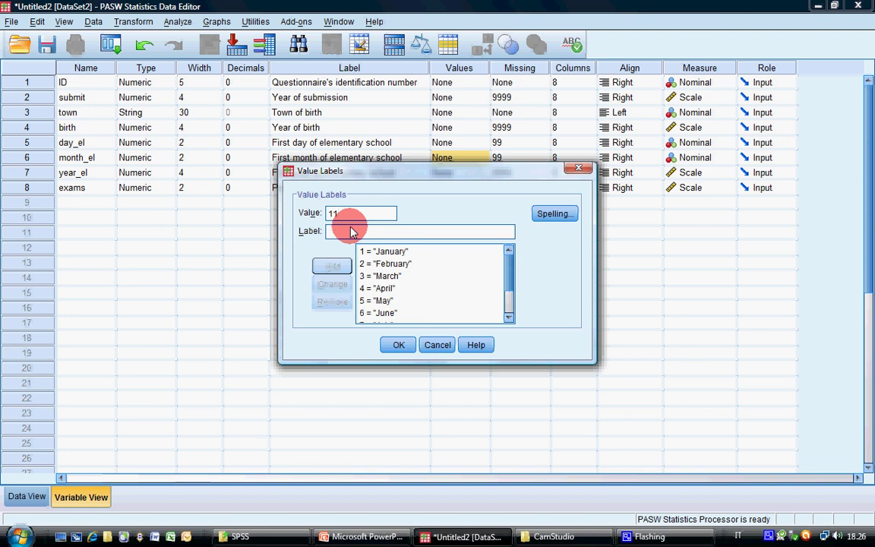
key("BackSpace")
type("November")
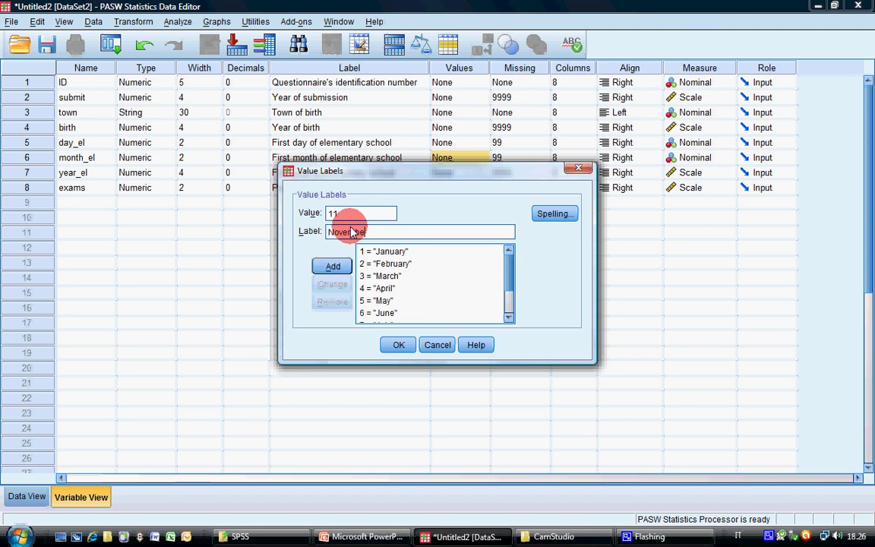
key("Return")
type("12")
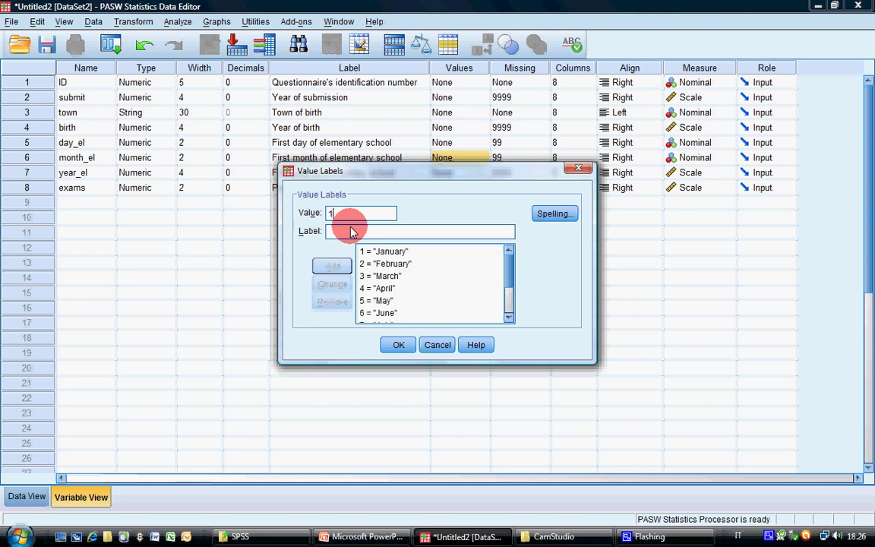
key("Tab")
type("December")
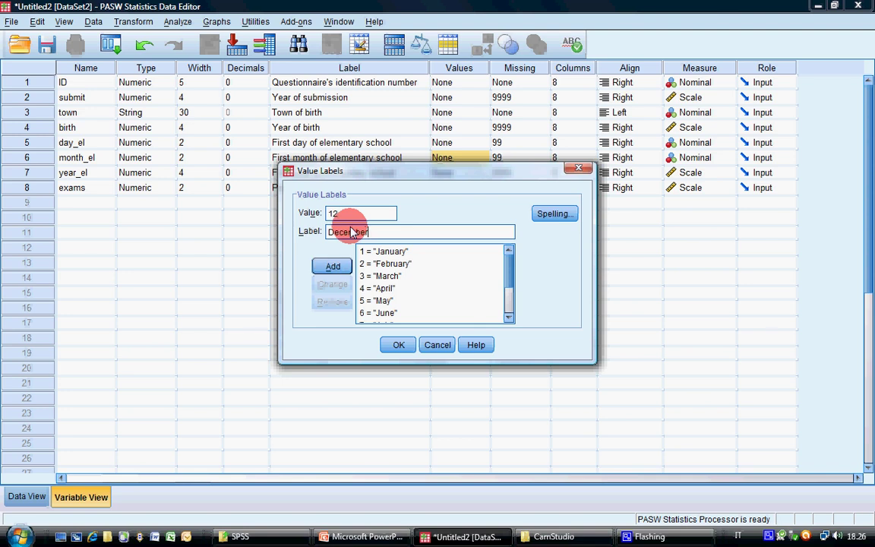
key("Return")
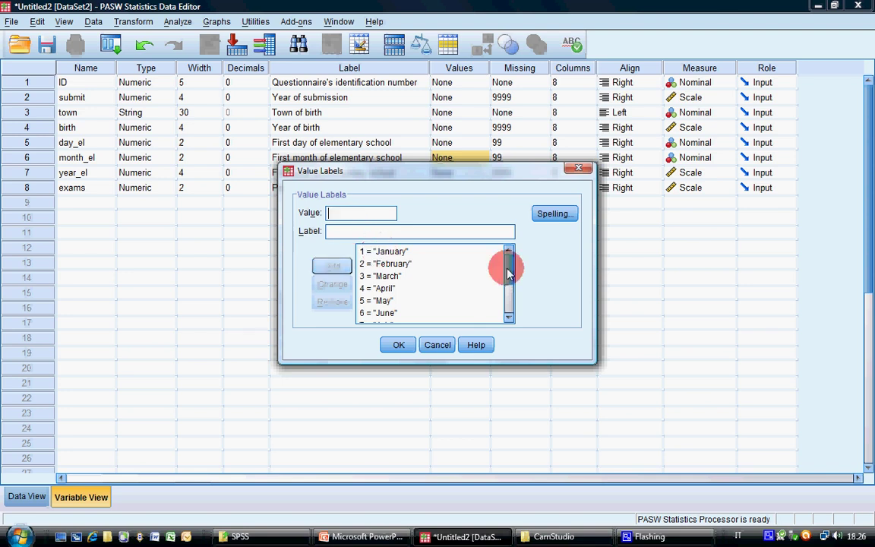
Step: Check the list of month labels down to December and apply the value labels to month_el
left_click_drag(509, 274, 514, 300)
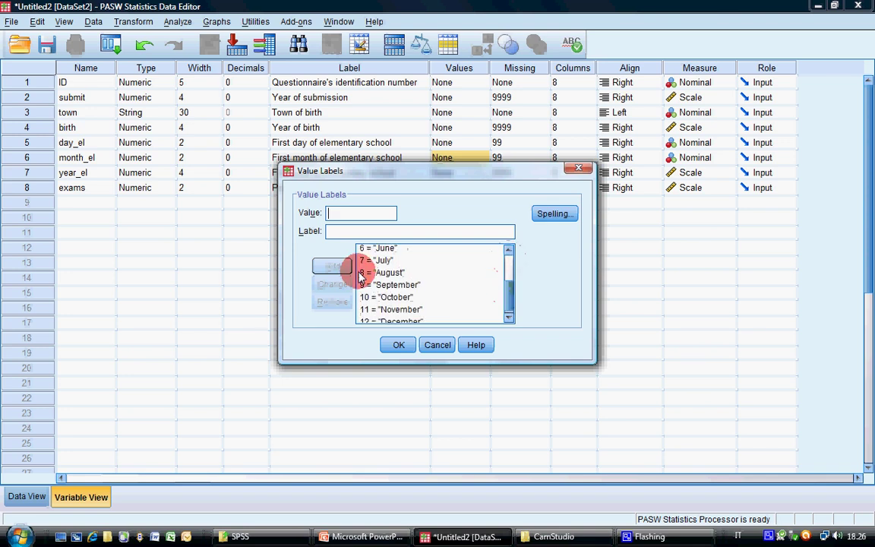
left_click(327, 269)
scroll(417, 316, "down", 1)
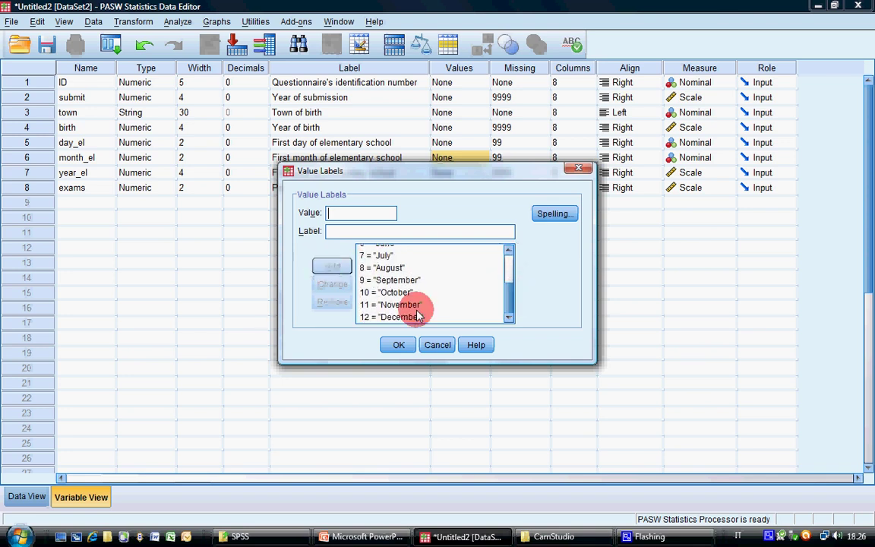
left_click(417, 315)
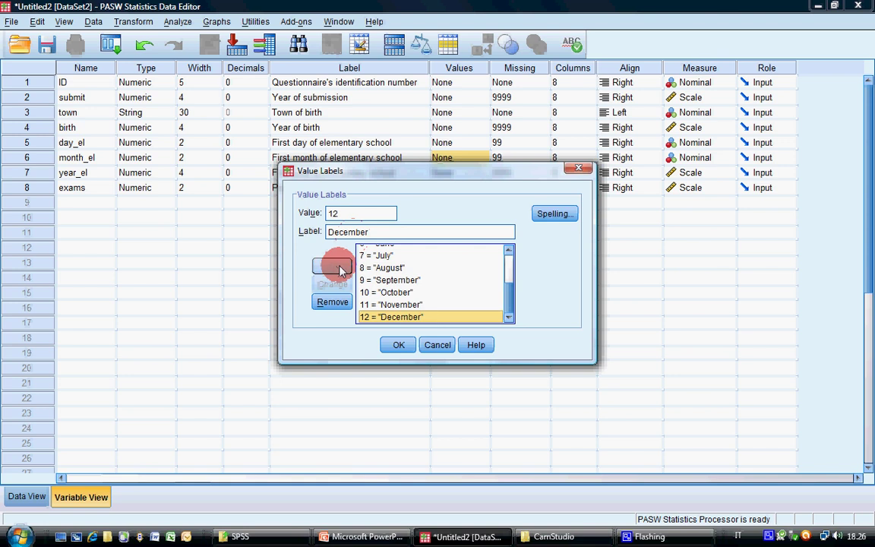
left_click(401, 345)
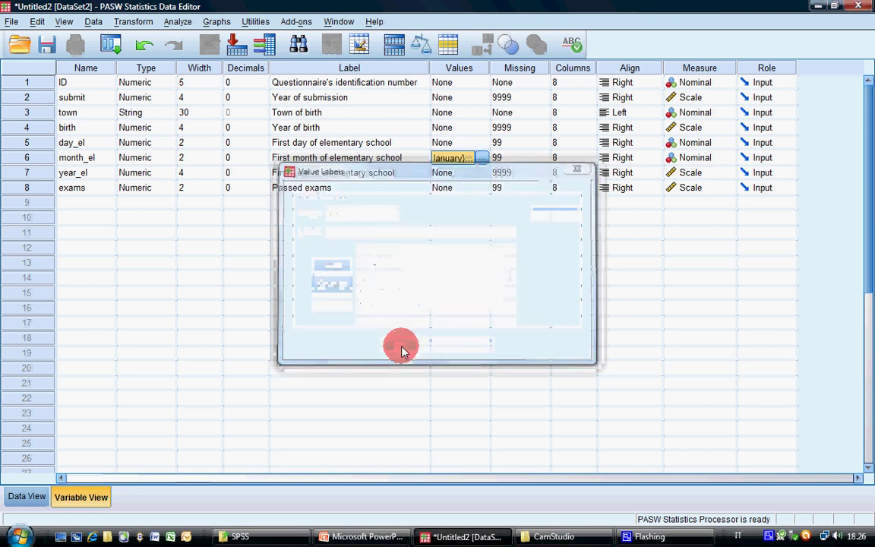
left_click(463, 202)
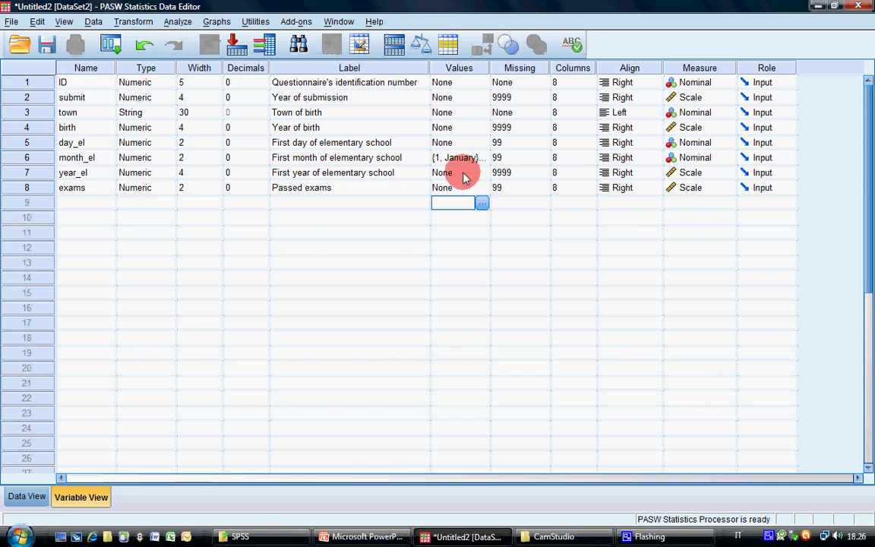
Step: Add the value label 9999 = "Missing" to the submit variable and apply it
left_click(479, 100)
left_click(483, 98)
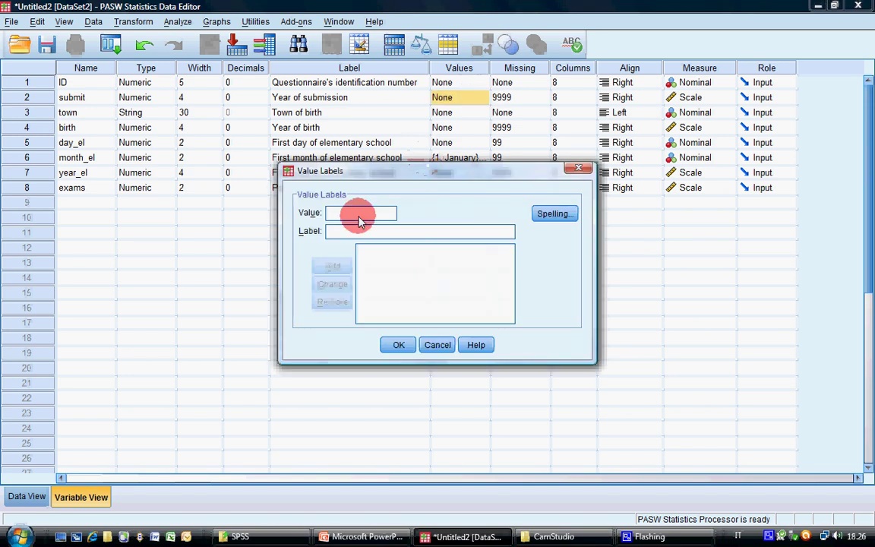
type("9999")
key("Tab")
type("Missing")
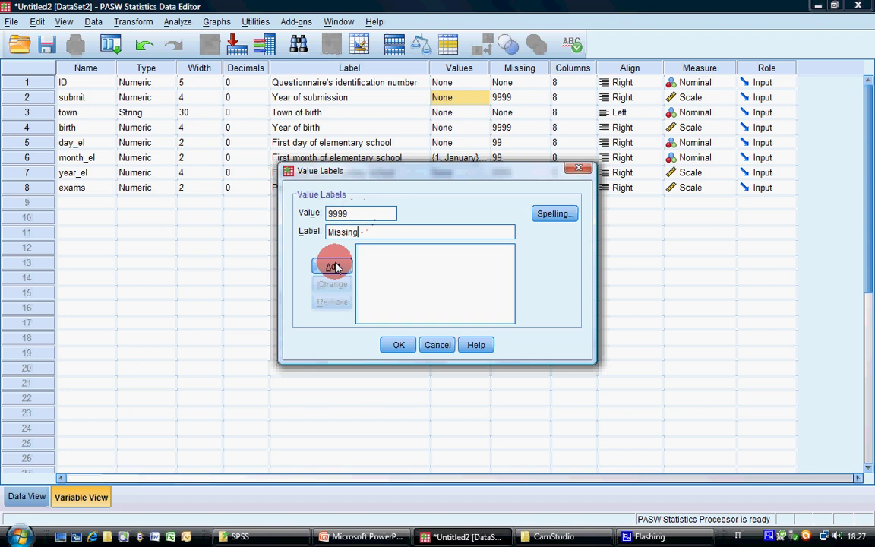
left_click(335, 267)
left_click(398, 345)
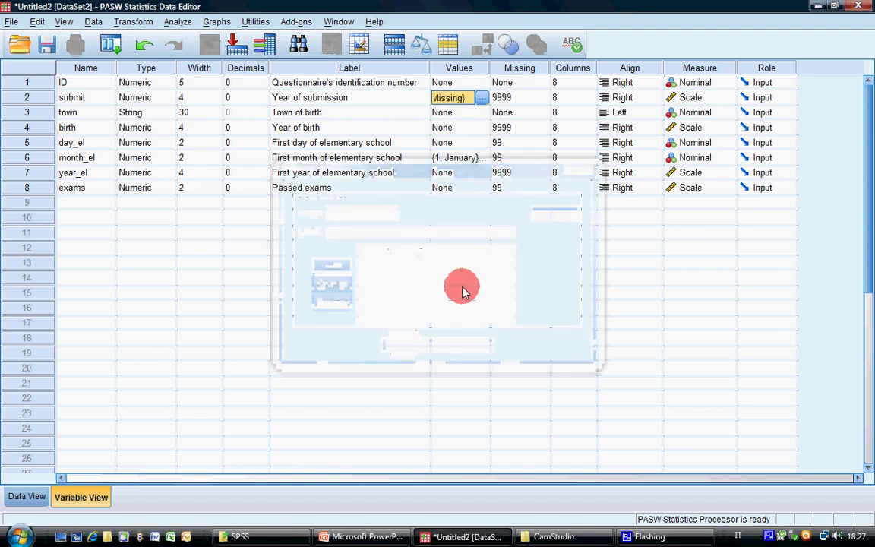
left_click(513, 248)
Step: Widen the Values column and compare the submit variable's value label with its missing value
left_click_drag(490, 70, 524, 70)
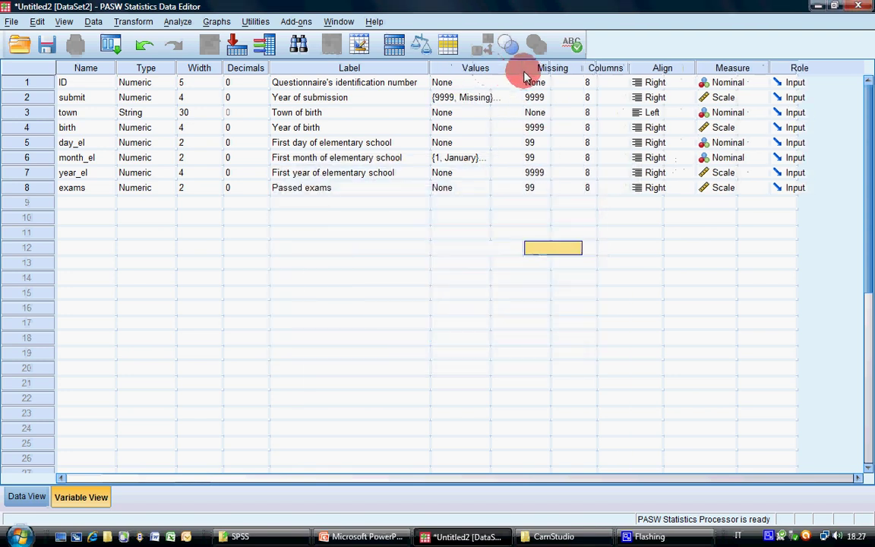
left_click(472, 98)
left_click(546, 99)
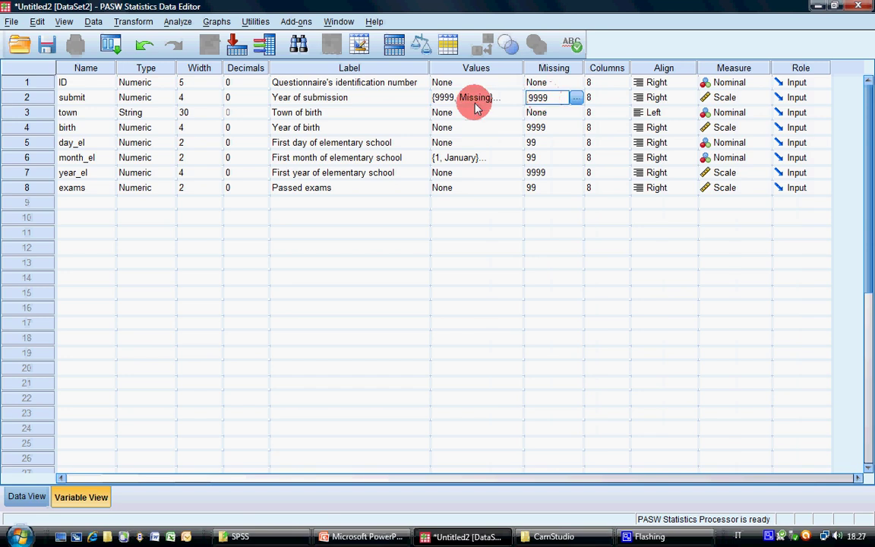
left_click(475, 101)
left_click(546, 102)
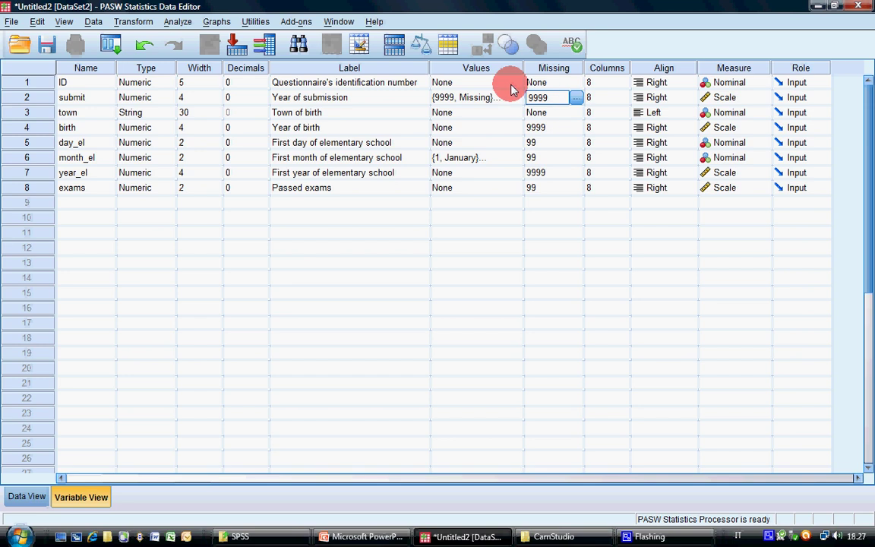
Step: Copy the value labels of the submit variable to the birth variable
left_click(484, 129)
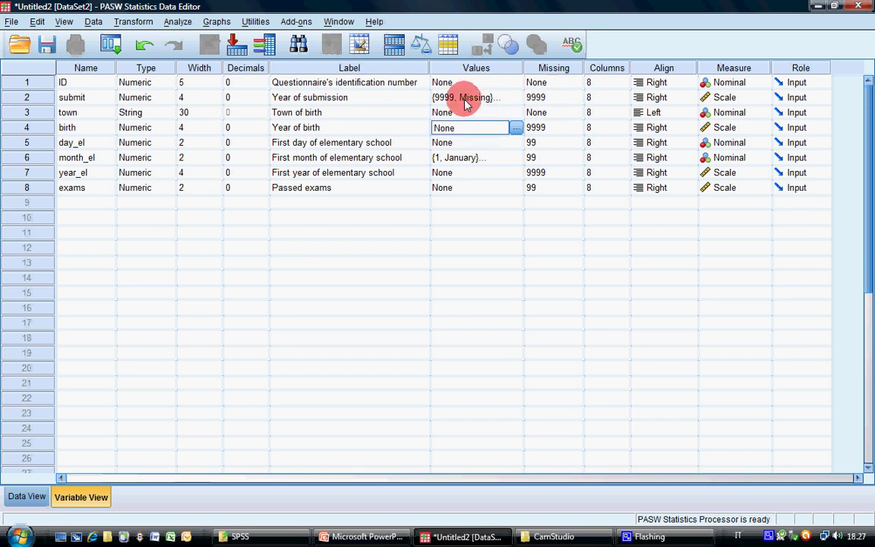
right_click(465, 100)
left_click(470, 103)
right_click(466, 131)
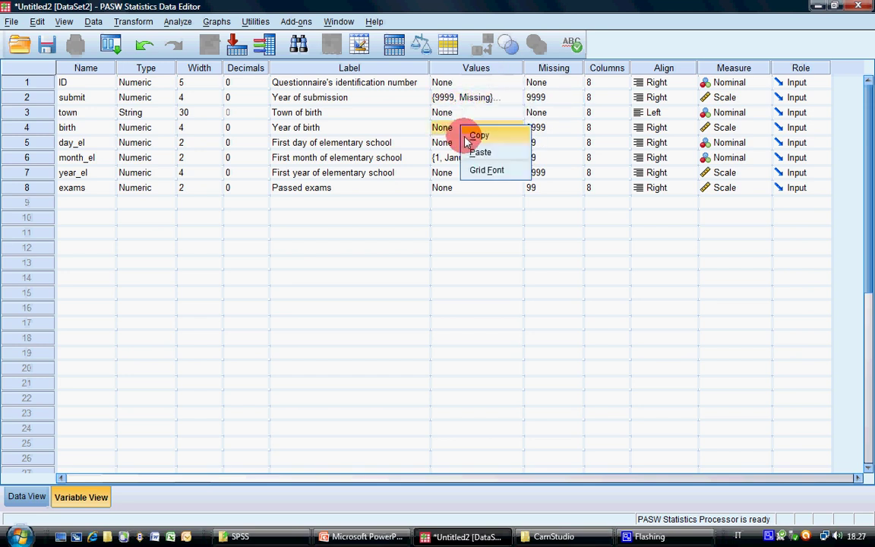
left_click(478, 152)
Step: Add the value label 99 = "Missing" to the day_el variable and apply it
left_click(509, 145)
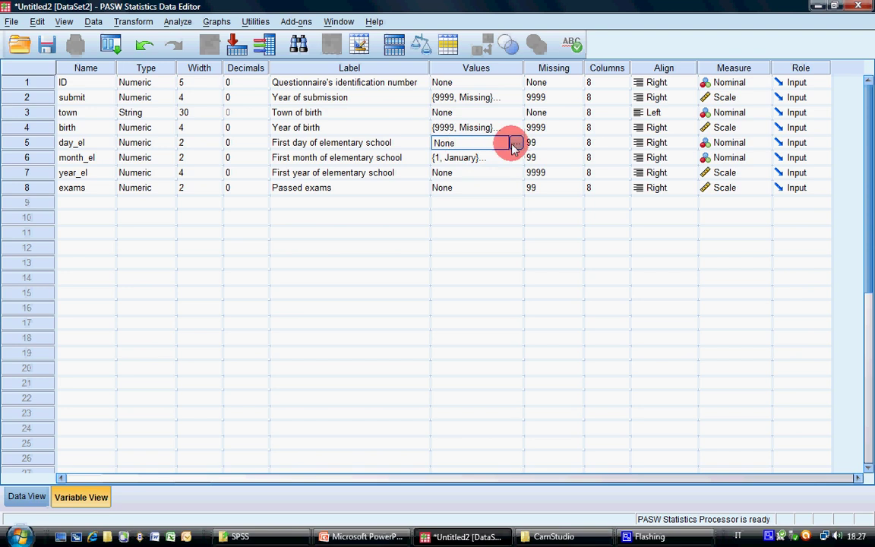
left_click(516, 145)
type("99")
key("Tab")
type("M")
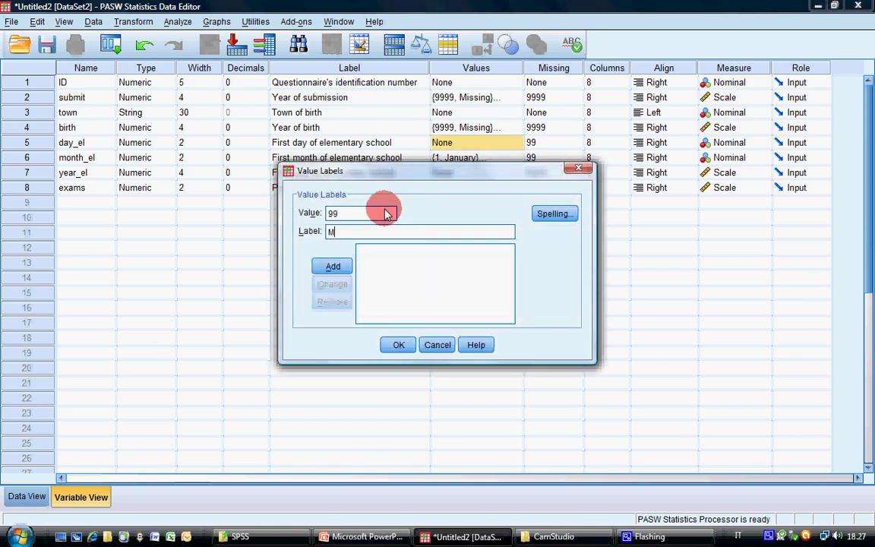
type("issng")
key("BackSpace")
key("BackSpace")
key("BackSpace")
type("sing")
key("Return")
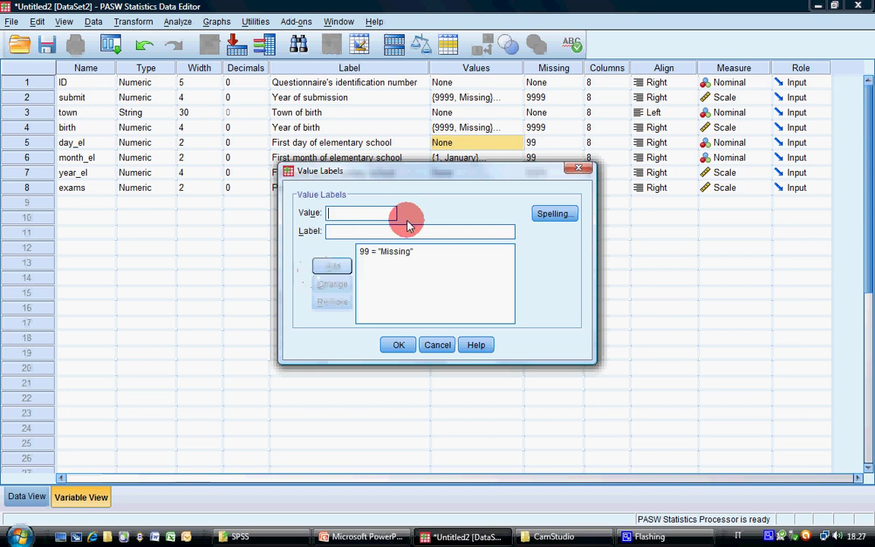
left_click(397, 346)
Step: Add the value label 99 = "Missing" to month_el's existing month labels and apply it
left_click(494, 158)
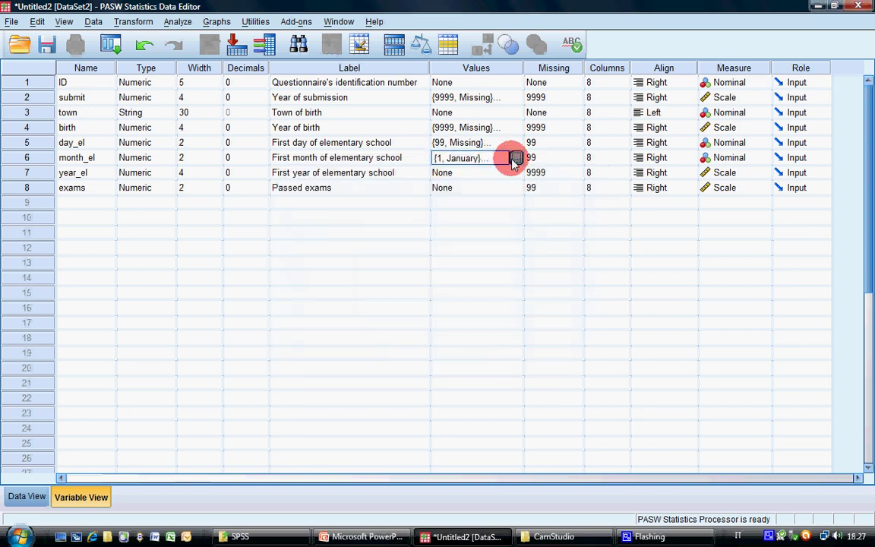
left_click(515, 158)
type("99")
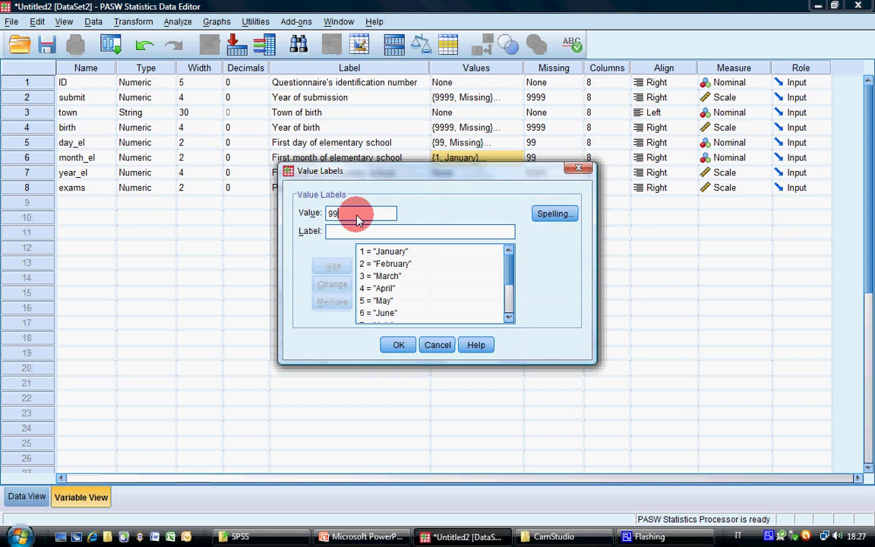
key("Tab")
type("Missing")
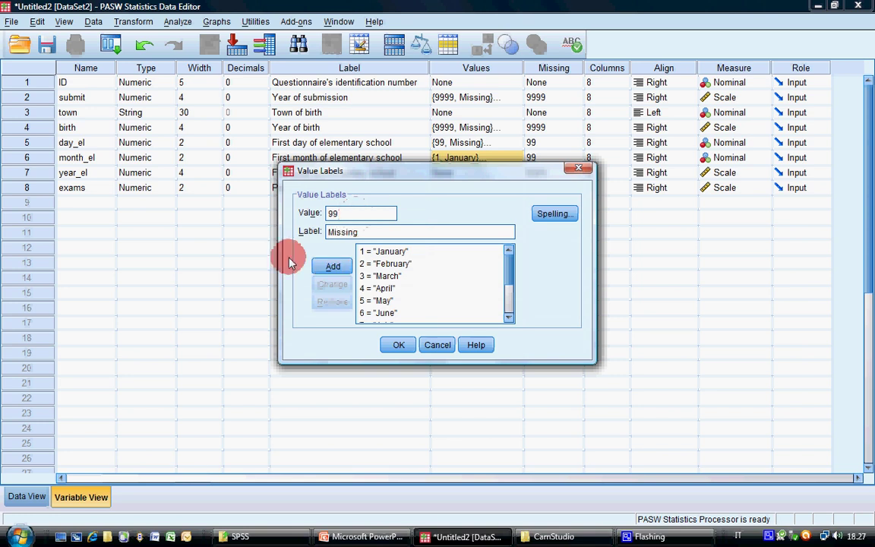
left_click(332, 266)
left_click(398, 345)
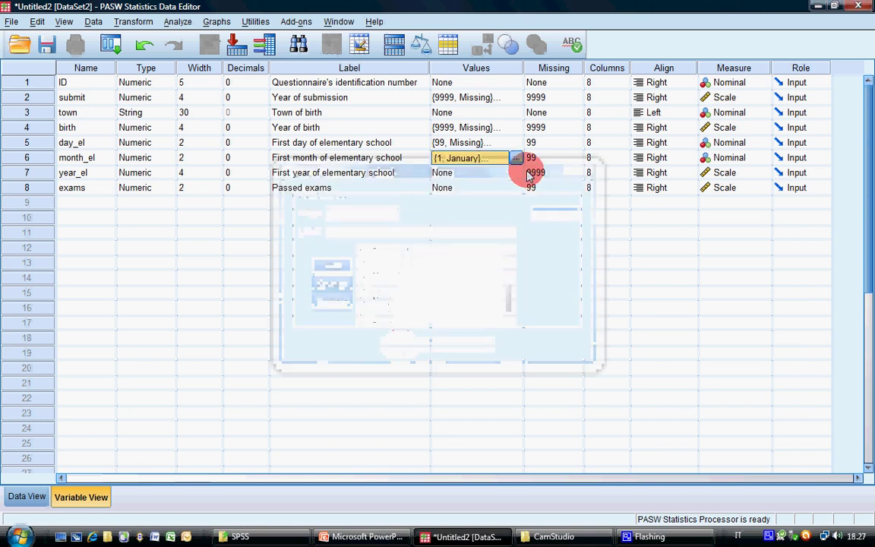
Step: Copy the value labels of the birth variable to the year_el variable
right_click(461, 128)
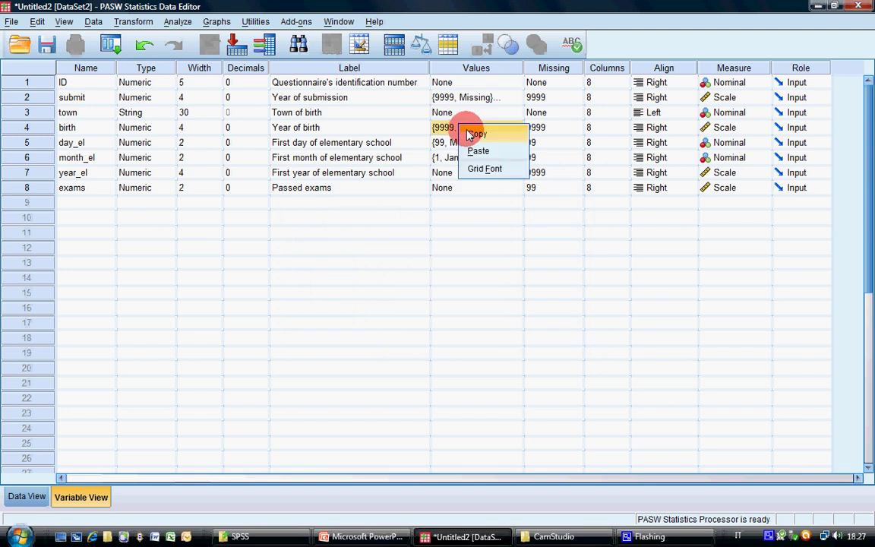
left_click(476, 135)
left_click(465, 173)
right_click(465, 173)
left_click(477, 194)
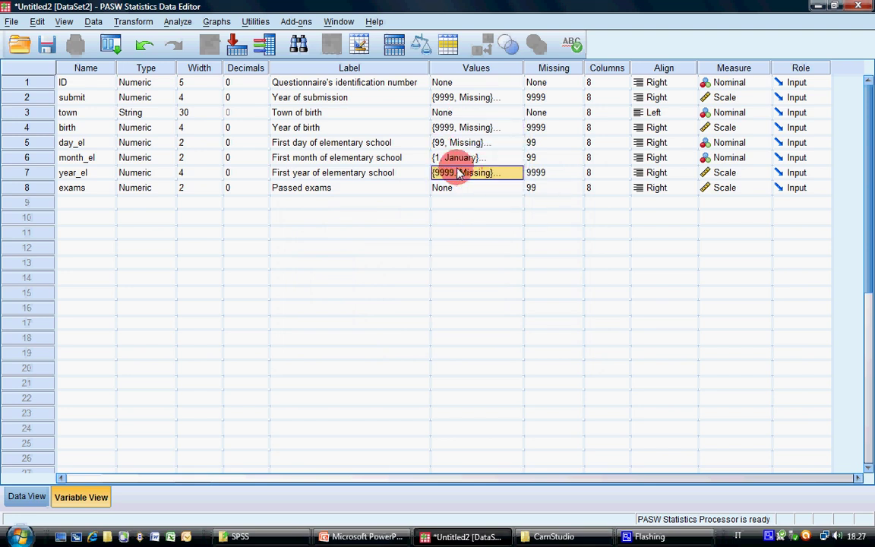
Step: Copy the value labels of the day_el variable to the exams variable
right_click(460, 145)
left_click(478, 168)
right_click(458, 190)
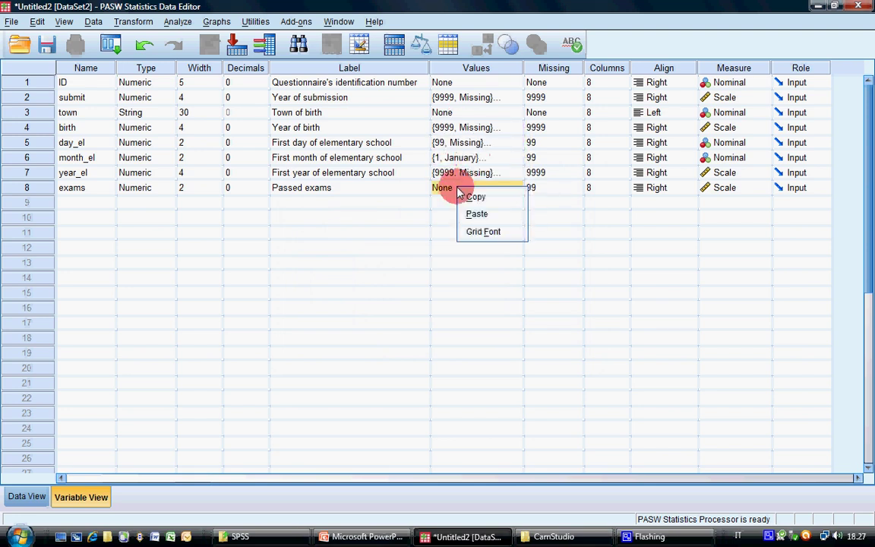
left_click(476, 214)
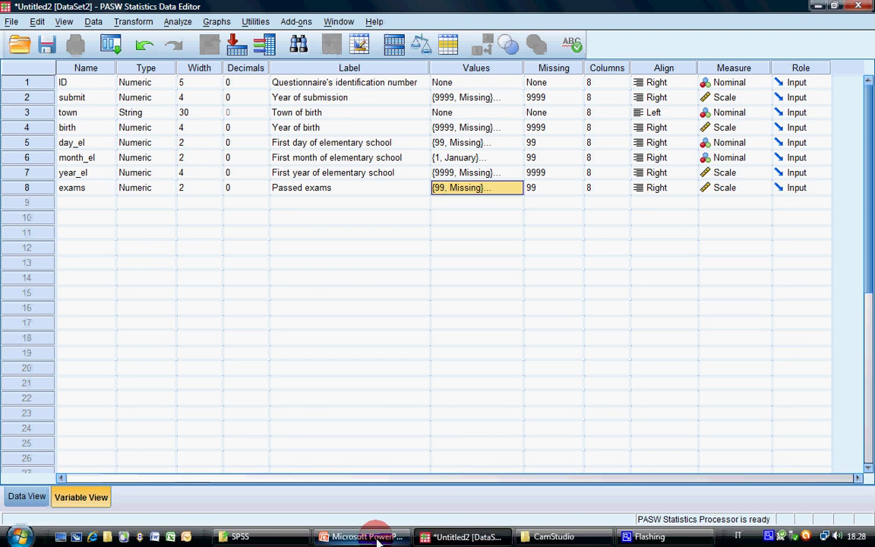
mouse_move(388, 541)
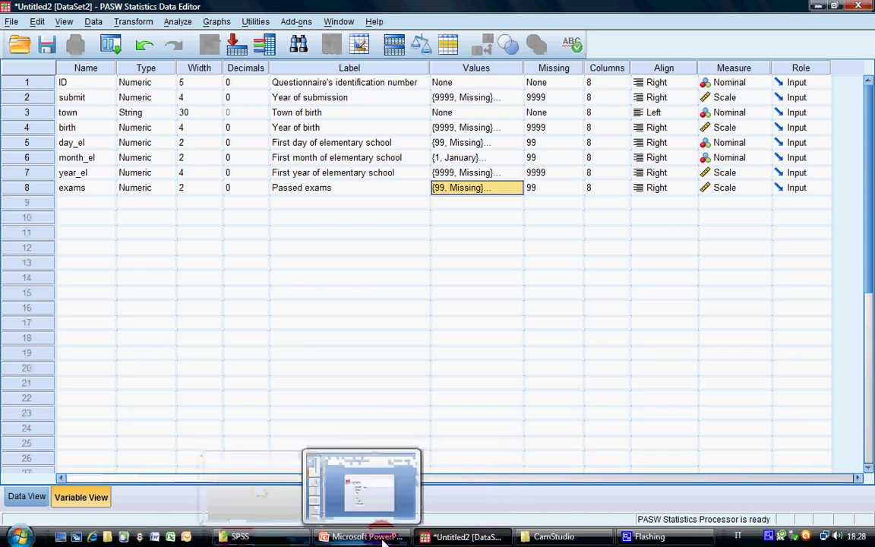
key("alt+Tab")
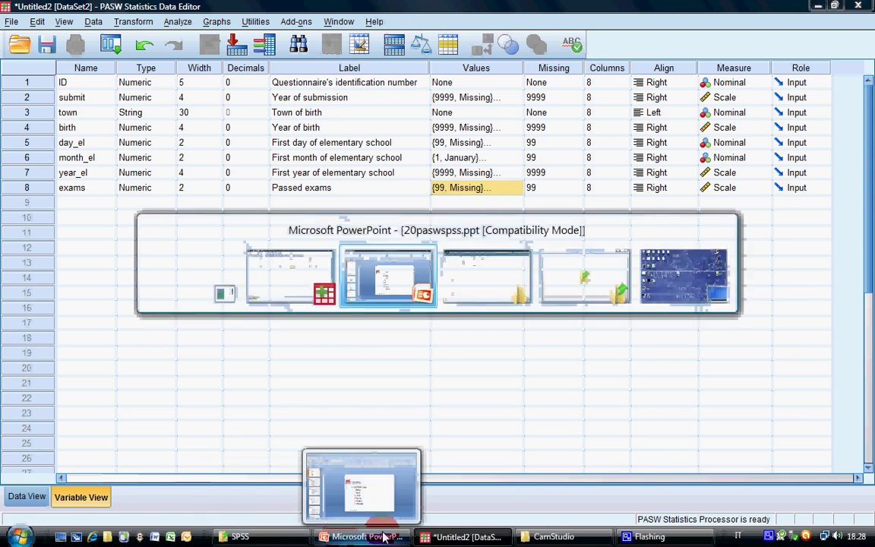
key("alt+Tab")
key("alt+Tab")
key("alt+Tab")
key("alt+Tab")
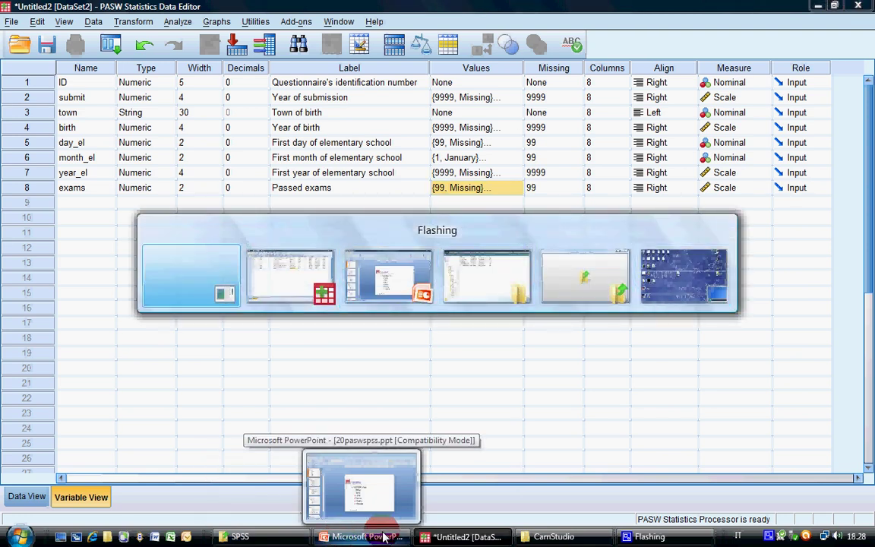
Step: Open example_answers2007.pdf from the SPSS folder and read question E about how students grade the university
left_click(235, 536)
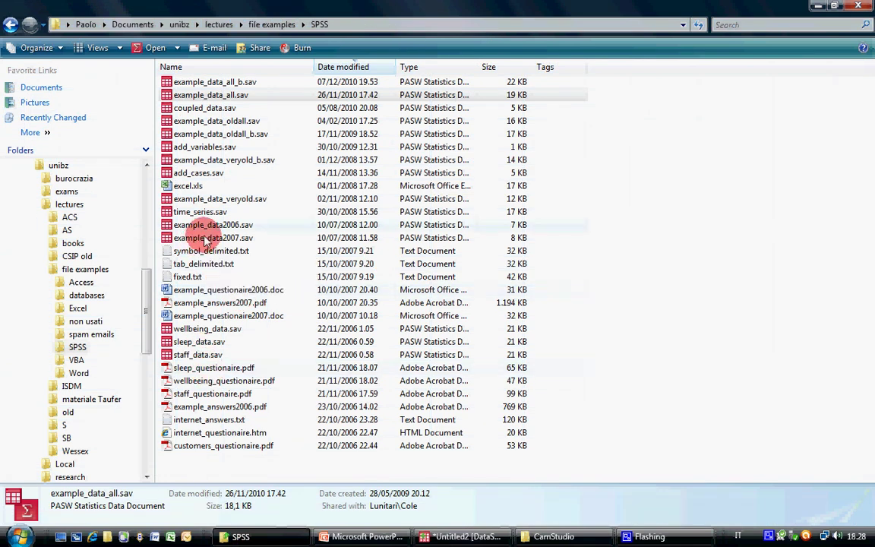
left_click(229, 302)
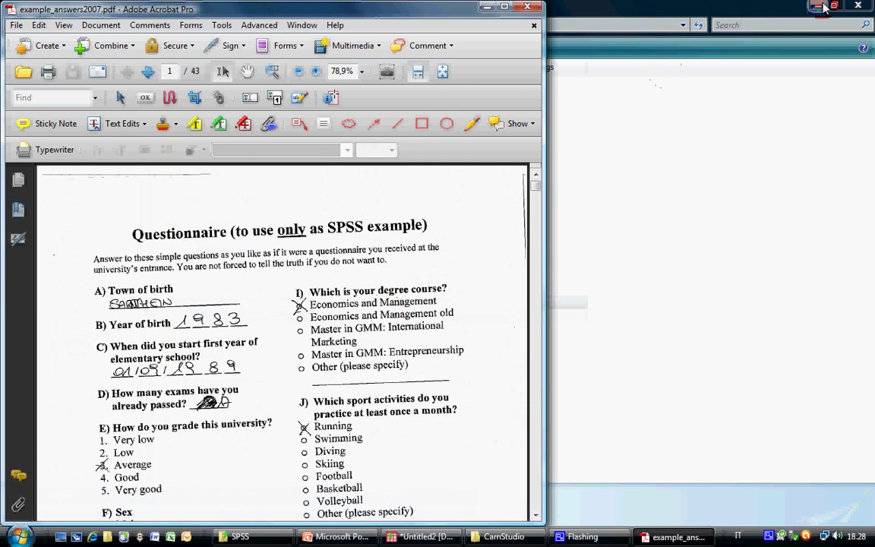
left_click(817, 6)
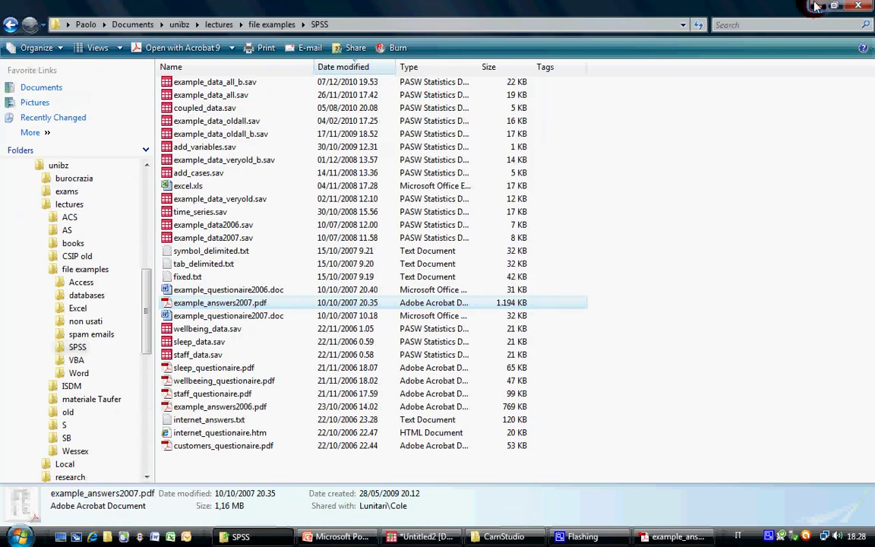
left_click(817, 6)
scroll(243, 371, "down", 1)
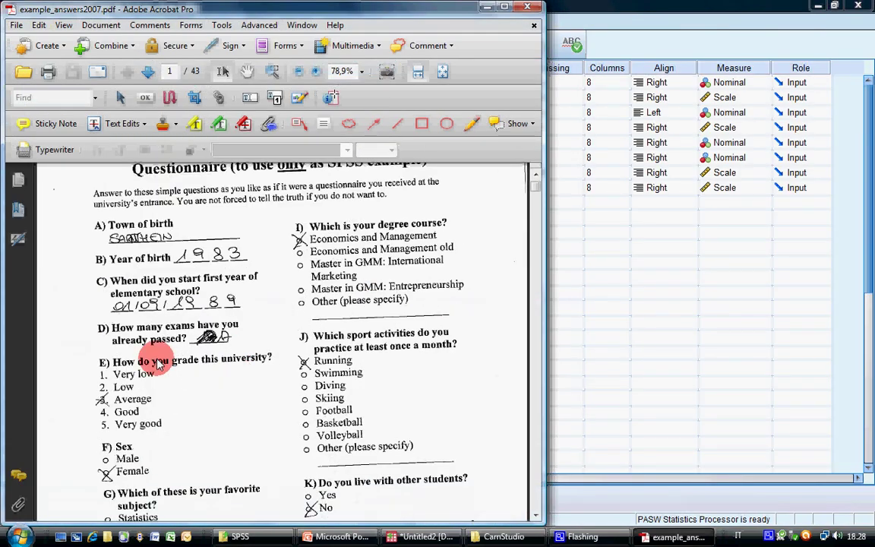
scroll(160, 361, "down", 1)
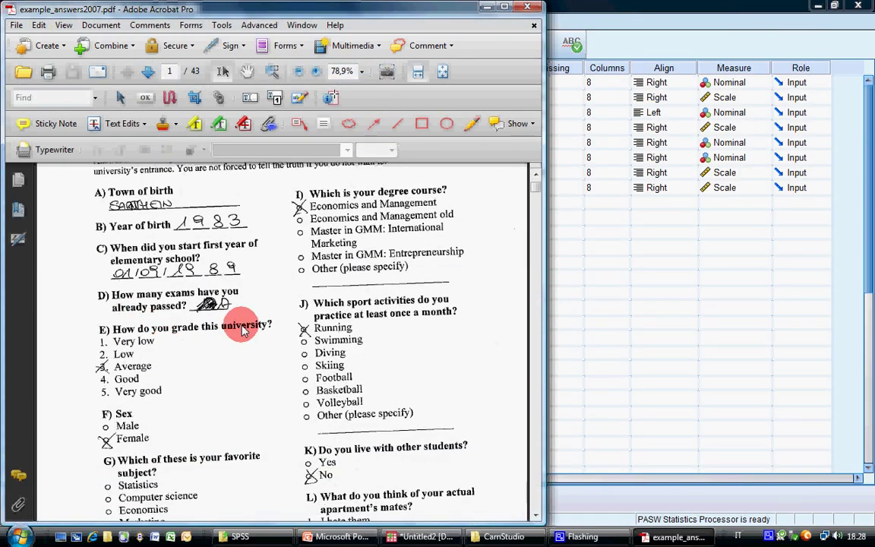
Step: Switch back to the PASW Statistics Data Editor and add a ninth variable named univ_gr
key("alt+Tab")
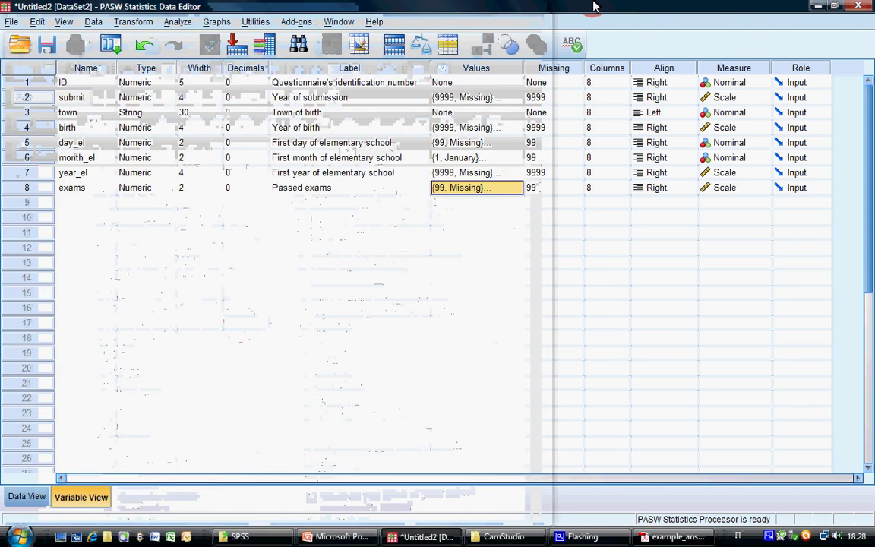
left_click(70, 202)
type("uni")
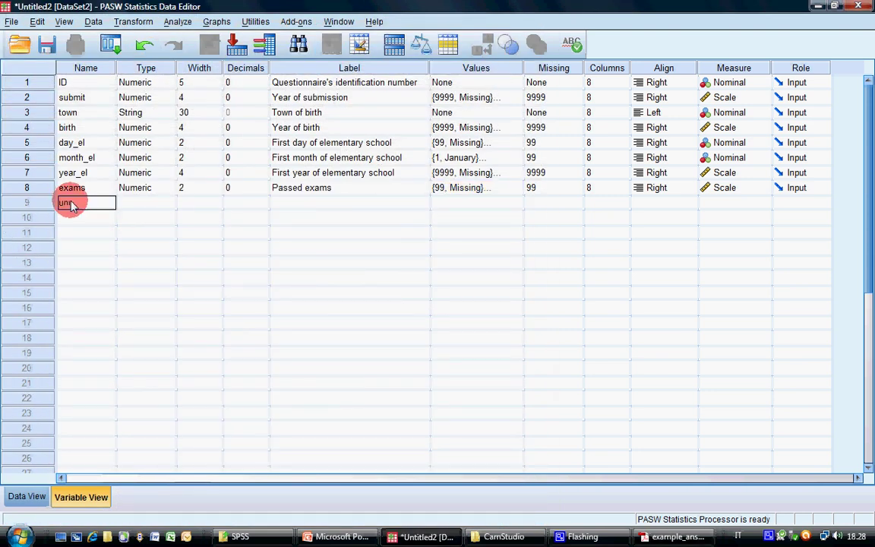
type("_Gr")
key("Tab")
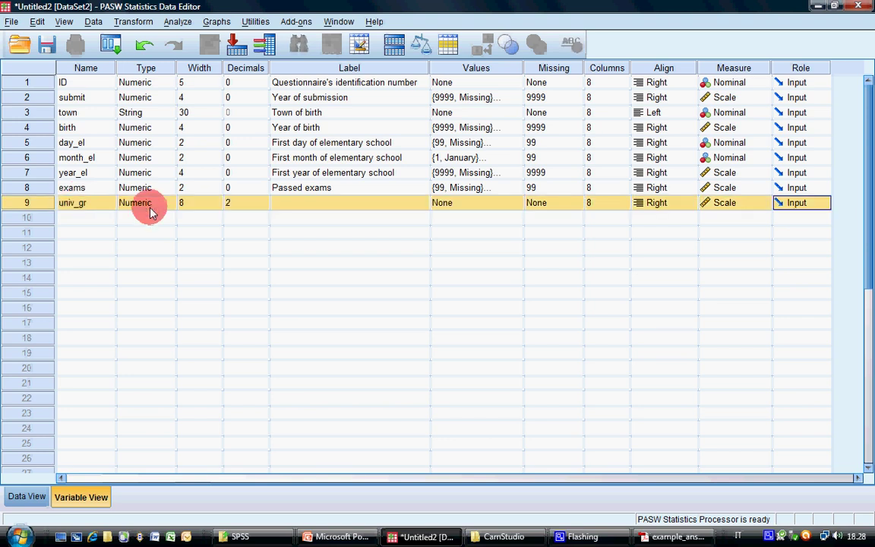
Step: Set the univ_gr variable's decimals to 0 and its width to 1
left_click(258, 202)
left_click(263, 205)
left_click(264, 206)
left_click(215, 205)
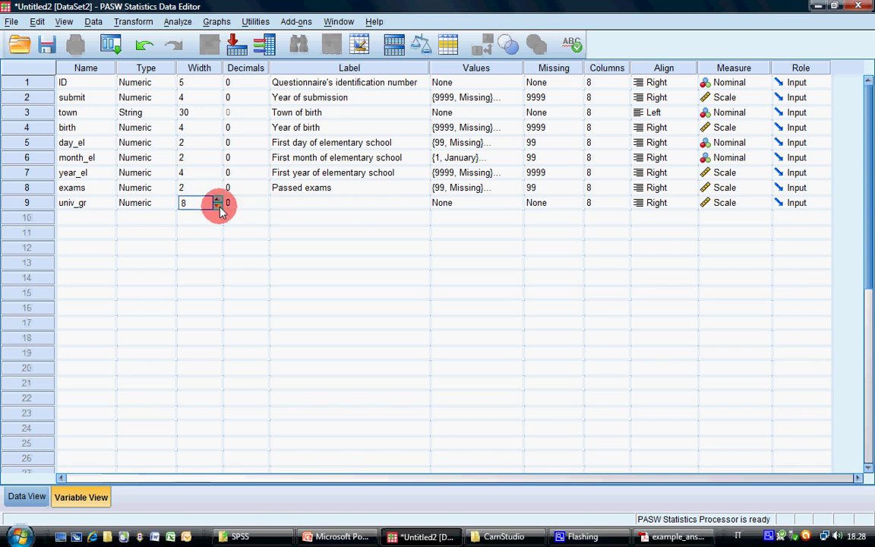
type("2")
key("BackSpace")
type("1")
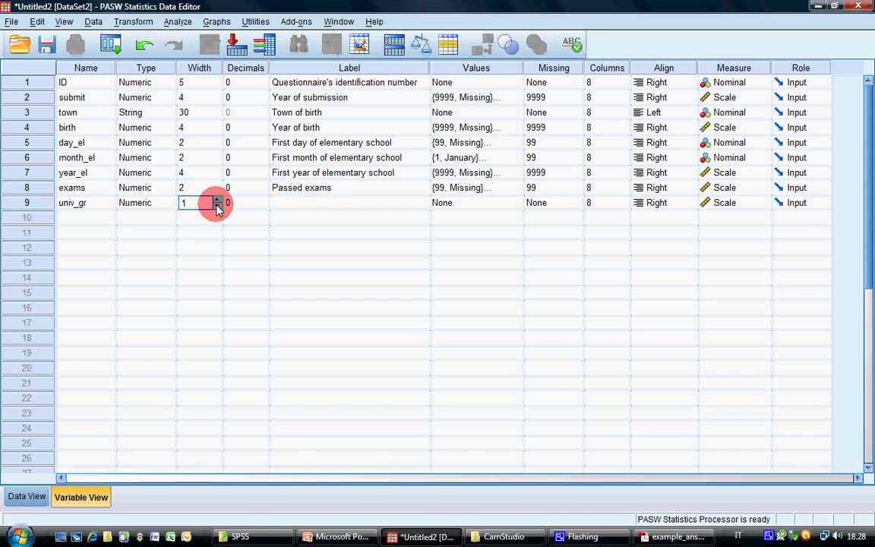
Step: Give the univ_gr variable the label "University's grade"
left_click(285, 205)
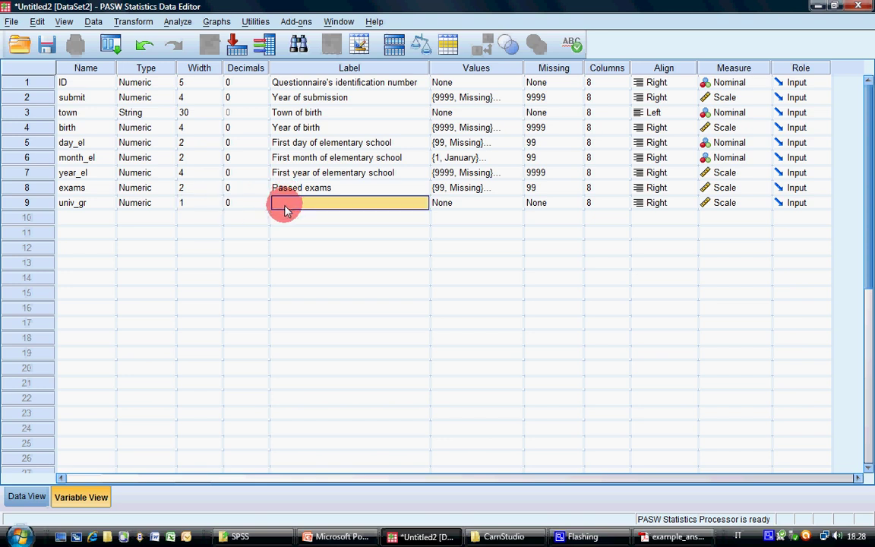
type("University")
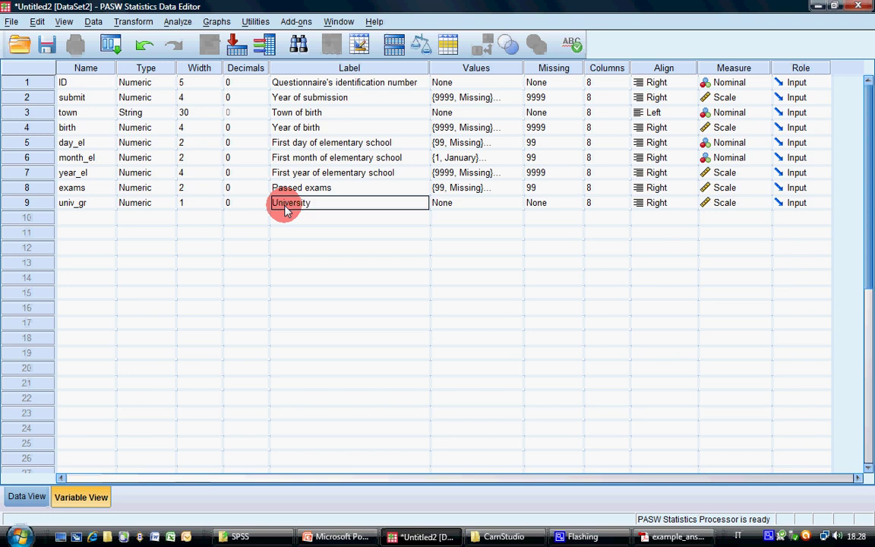
type("'s grade")
key("Tab")
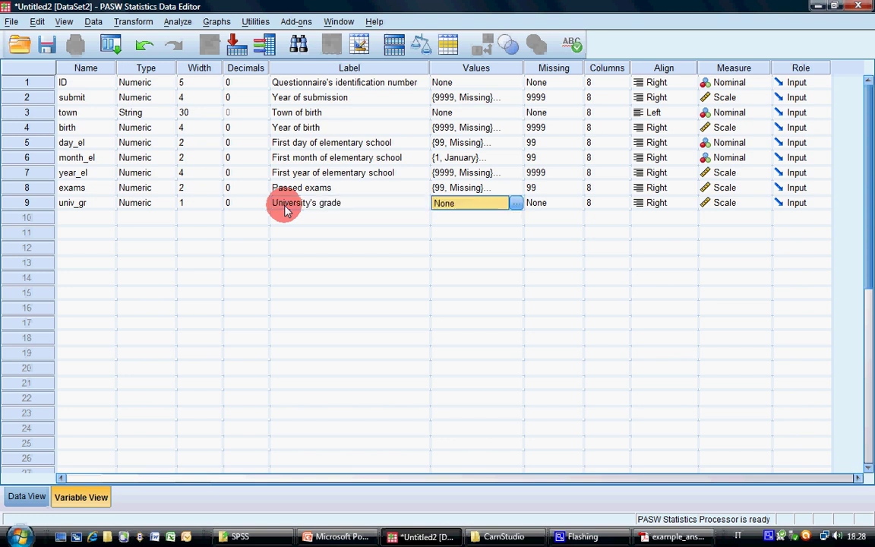
Step: Start the value labels of univ_gr by adding 1 = "Very low" and 2 = "Low"
left_click(517, 205)
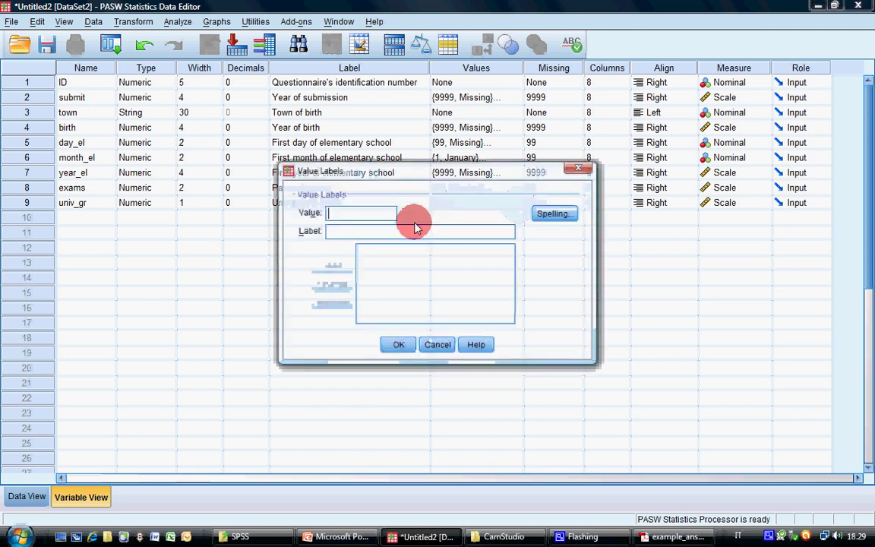
type("1")
key("Tab")
type("Ver")
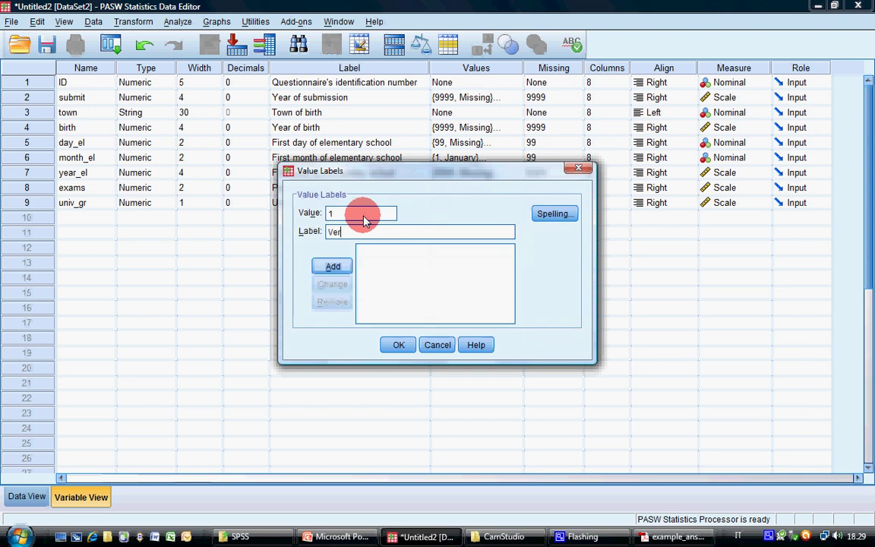
type("y low")
key("Return")
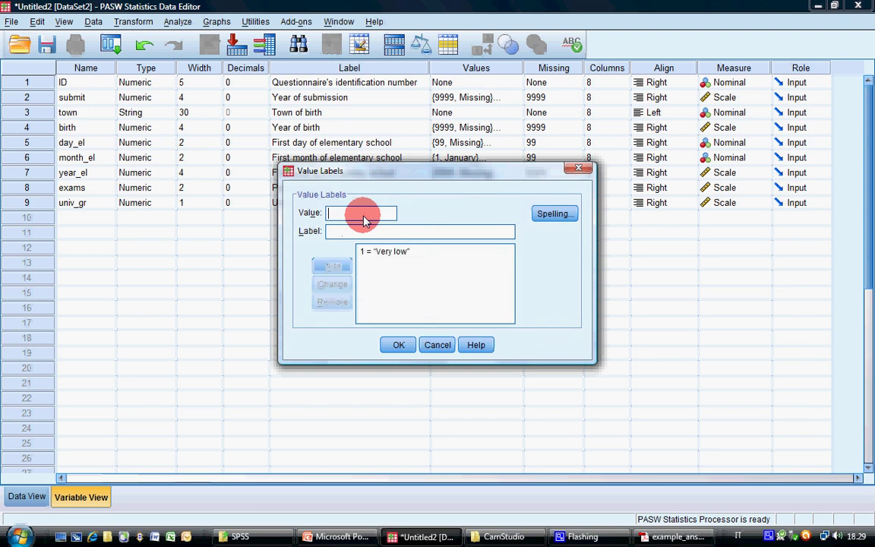
type("2")
key("Tab")
type("Low")
key("Return")
Step: Add the value labels 3 = "Average" and 4 = "Good" to univ_gr
type("3")
key("Tab")
type("Average")
key("Return")
type("4")
key("Tab")
type("Good")
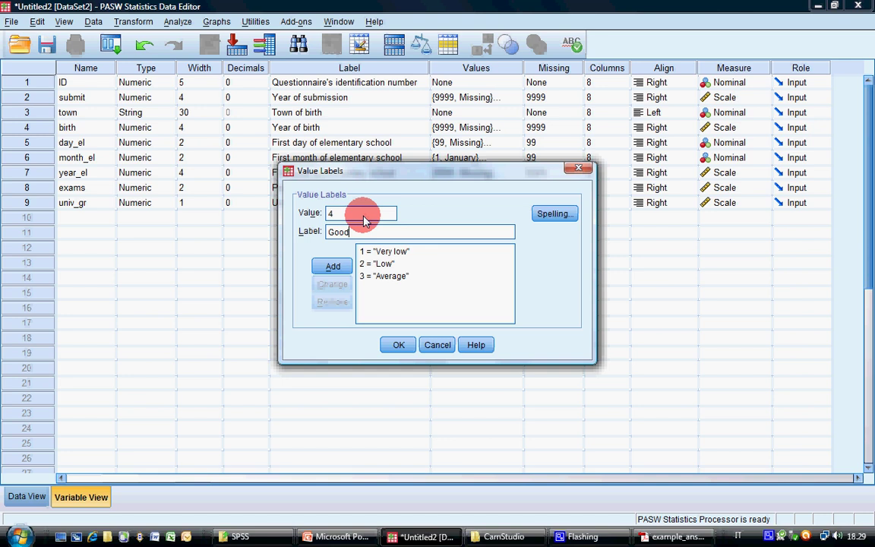
key("Return")
Step: Add the value labels 5 = "Very good" and 9 = "Missing" to univ_gr and apply the whole set
type("5")
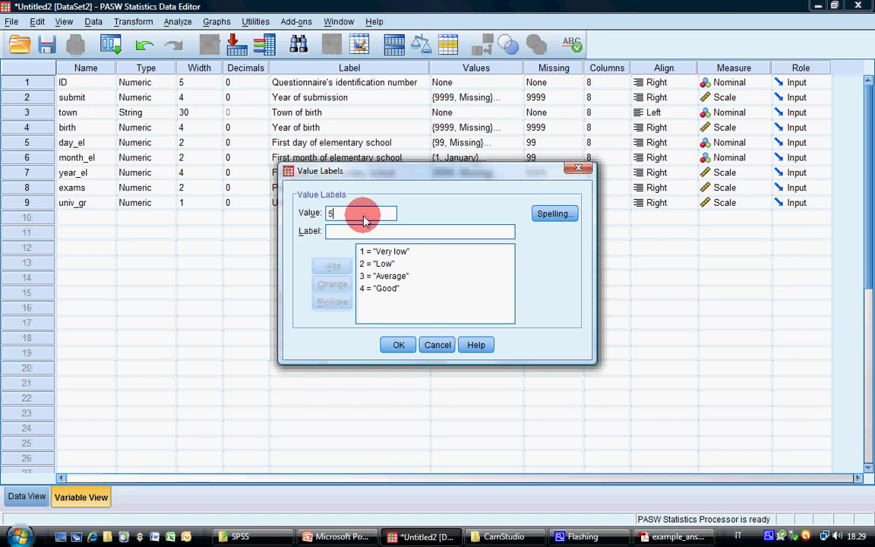
key("Tab")
type("Very goo")
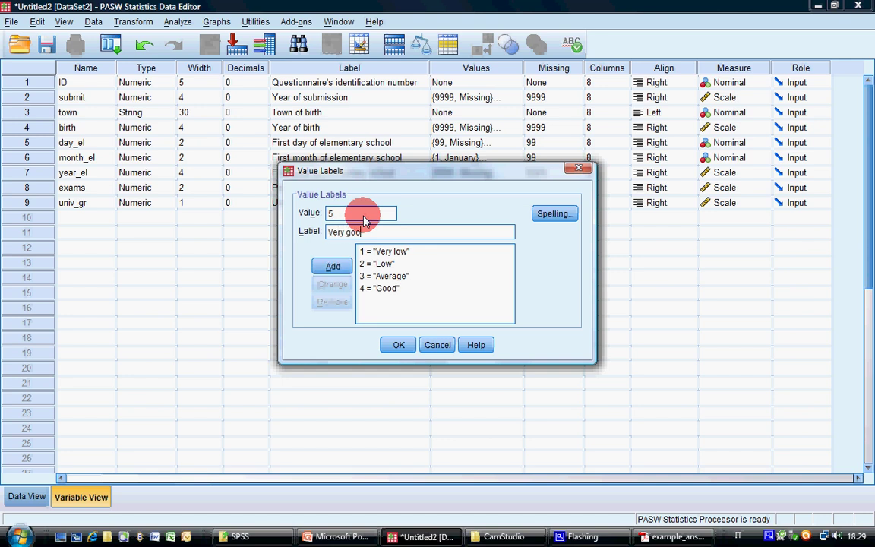
type("d")
key("Return")
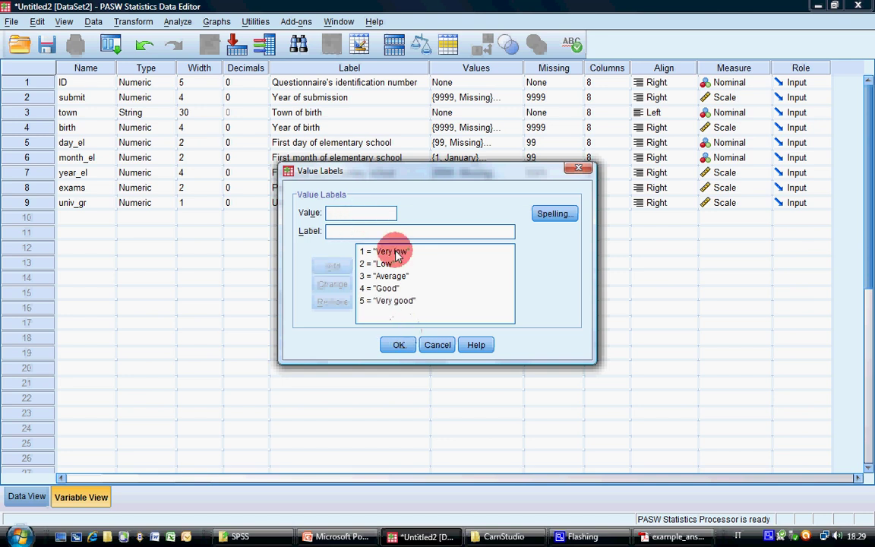
type("9")
key("Tab")
type("Missing")
key("Return")
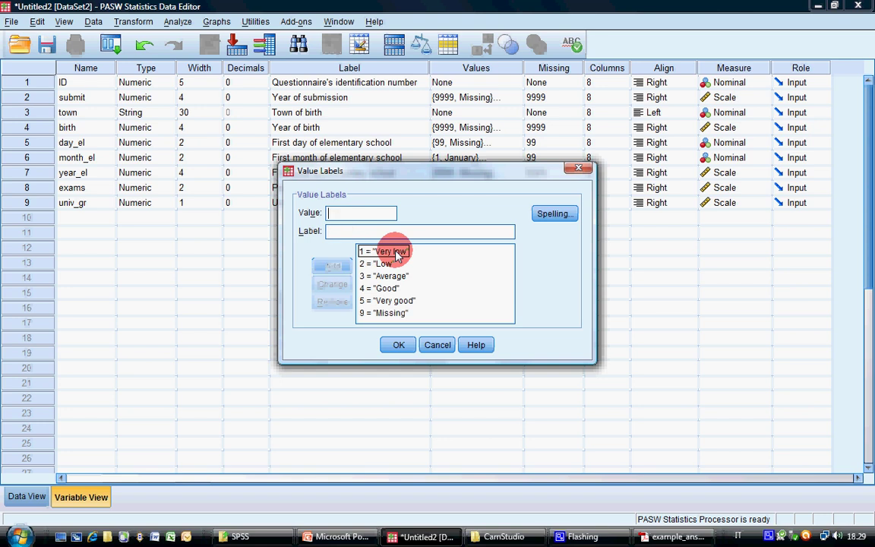
left_click(399, 345)
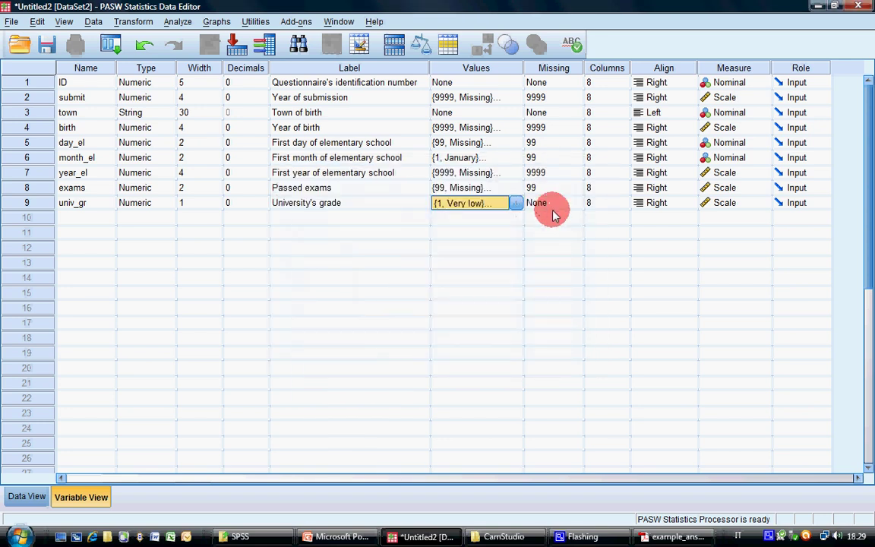
Step: Define 9 as a discrete missing value of univ_gr and set its measurement level to Ordinal
left_click(553, 206)
left_click(576, 203)
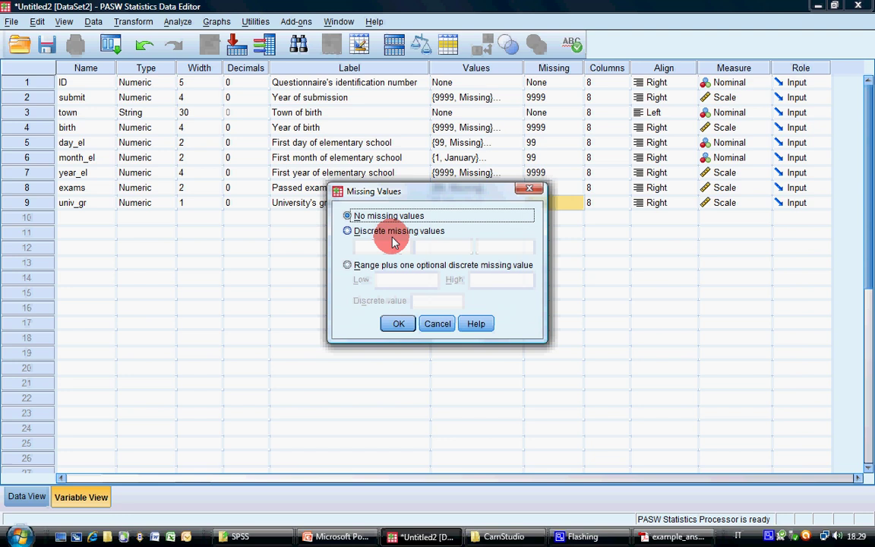
left_click(349, 231)
left_click(397, 244)
type("9")
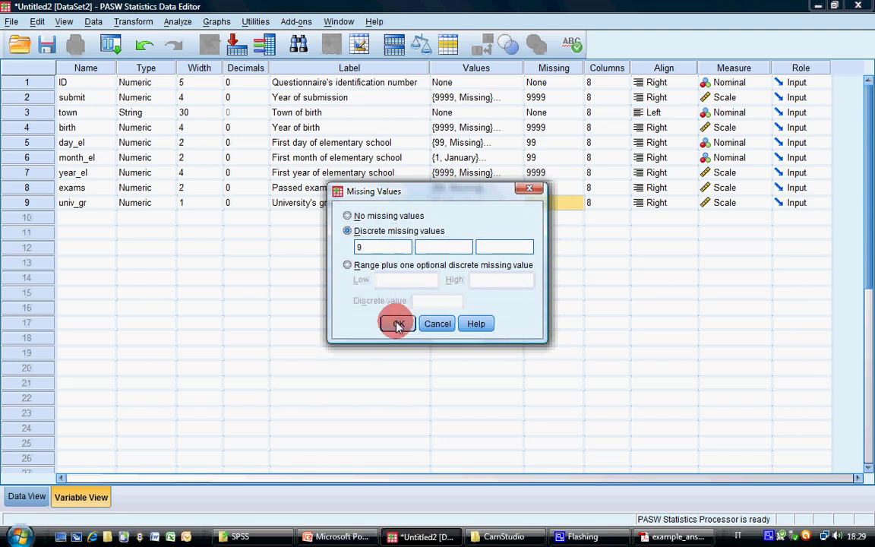
left_click(397, 325)
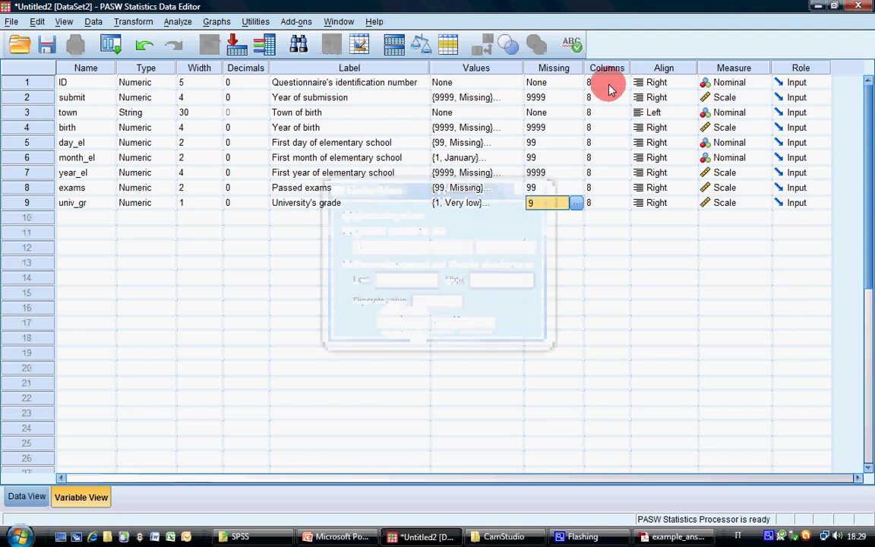
left_click(748, 205)
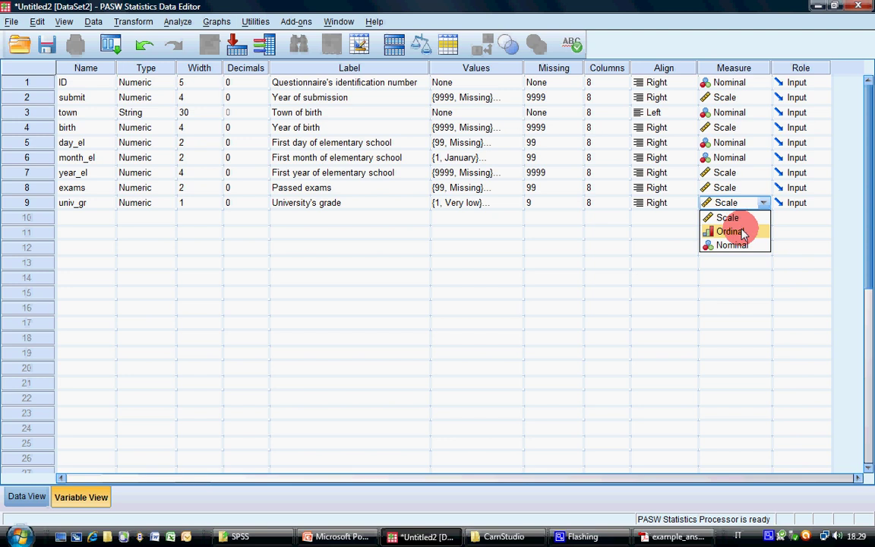
left_click(730, 231)
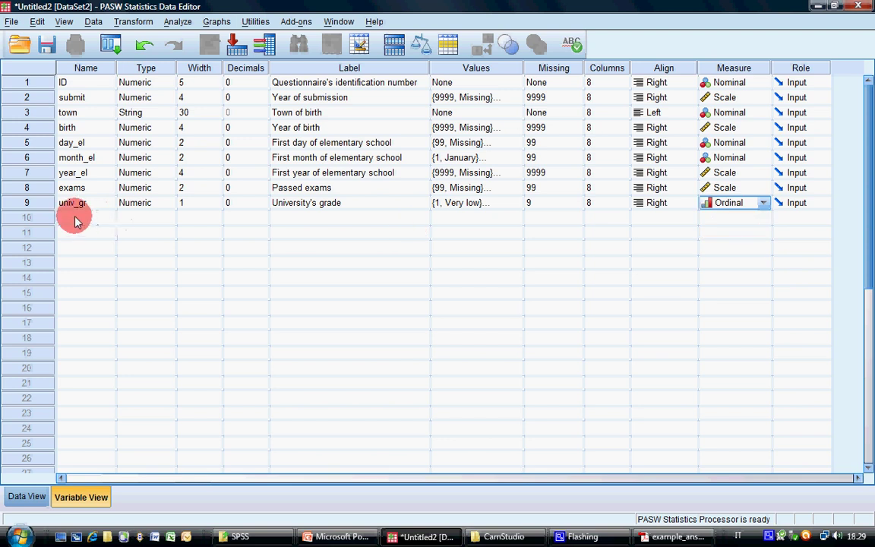
Step: Save the data file to the Desktop as a PASW Statistics file named data
left_click(43, 47)
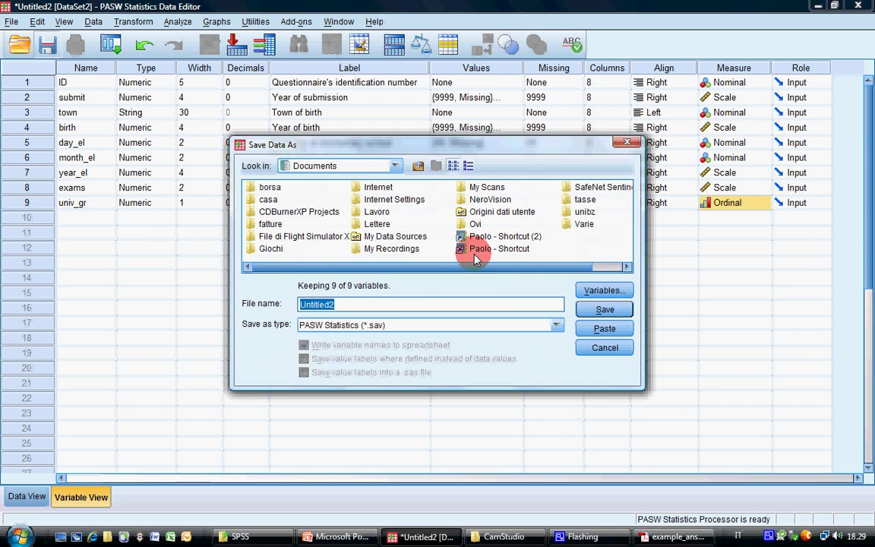
left_click(417, 168)
left_click(417, 167)
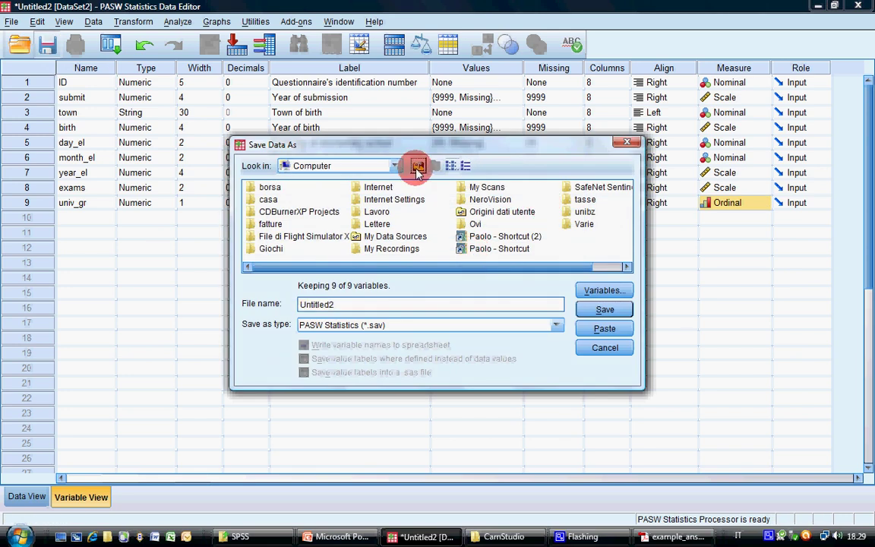
left_click(417, 167)
double_click(446, 304)
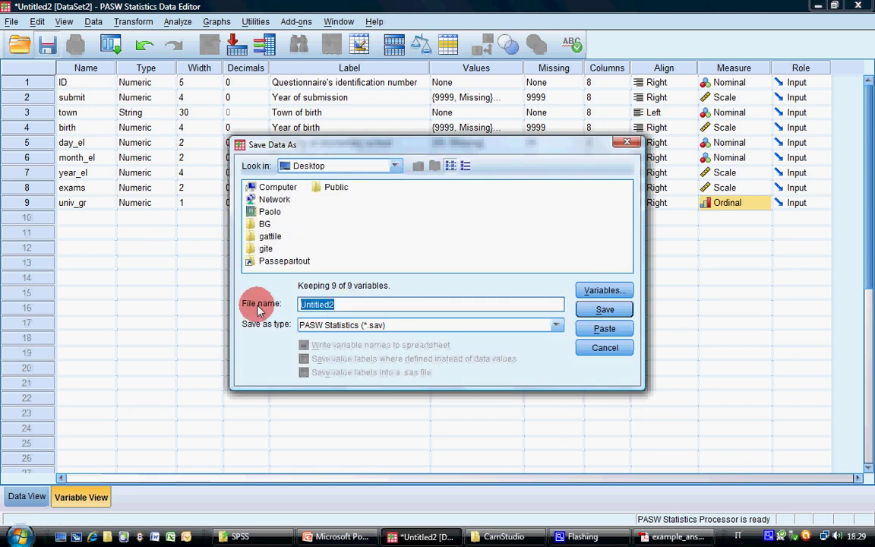
type("data")
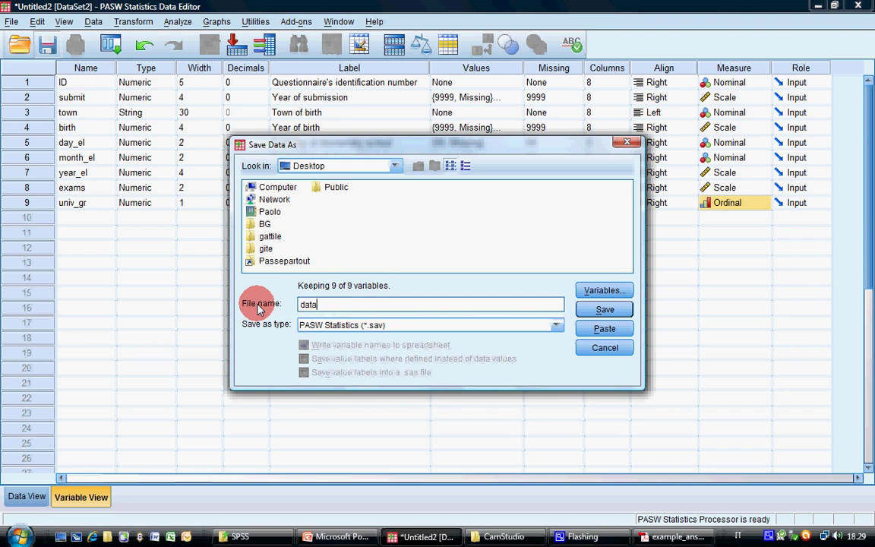
key("Return")
mouse_move(598, 544)
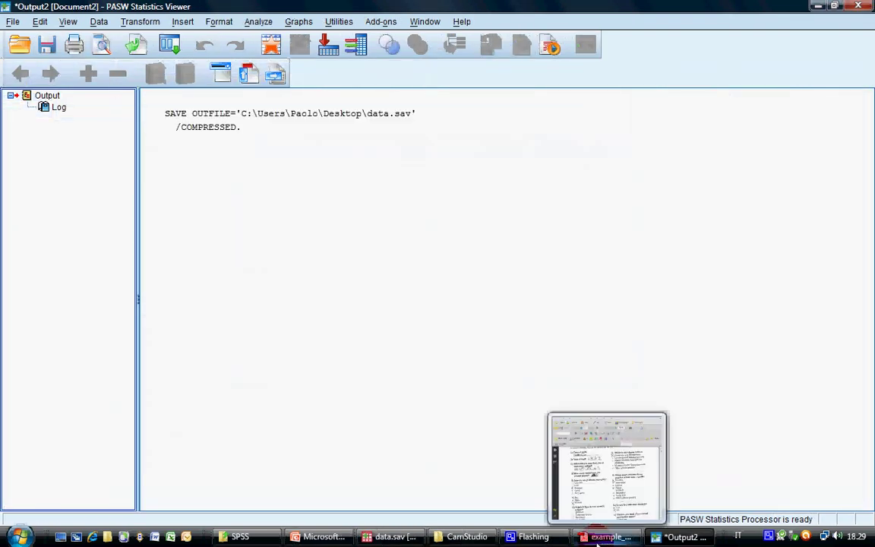
Step: Examine the logged save command in the output viewer and the data file's Data View and Variable View
left_click(454, 99)
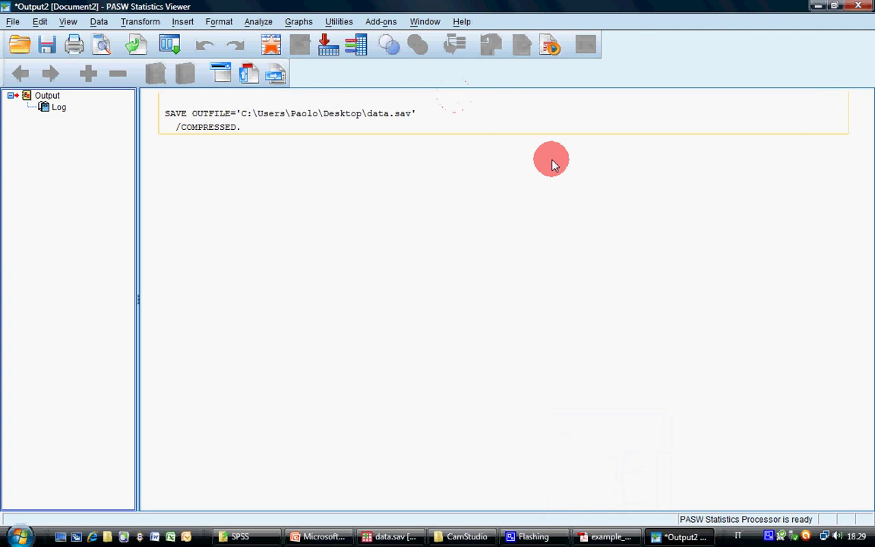
left_click(662, 322)
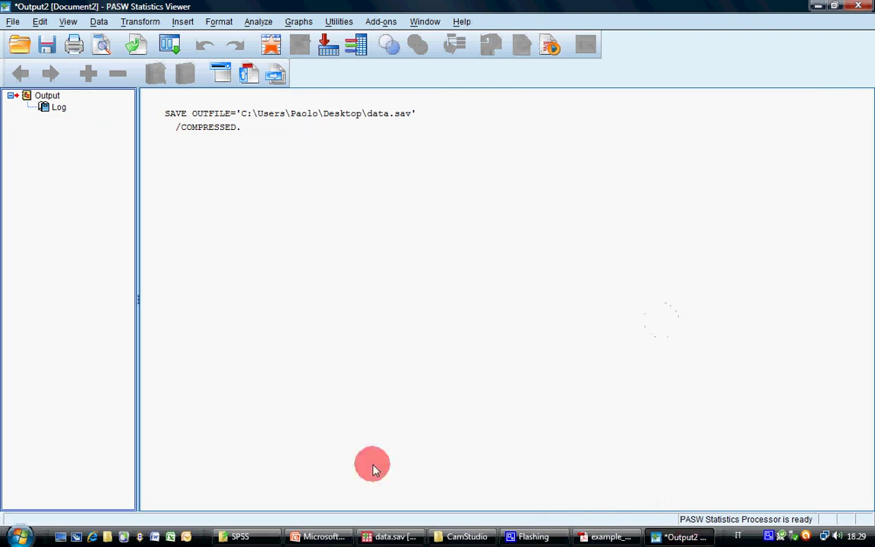
left_click(391, 536)
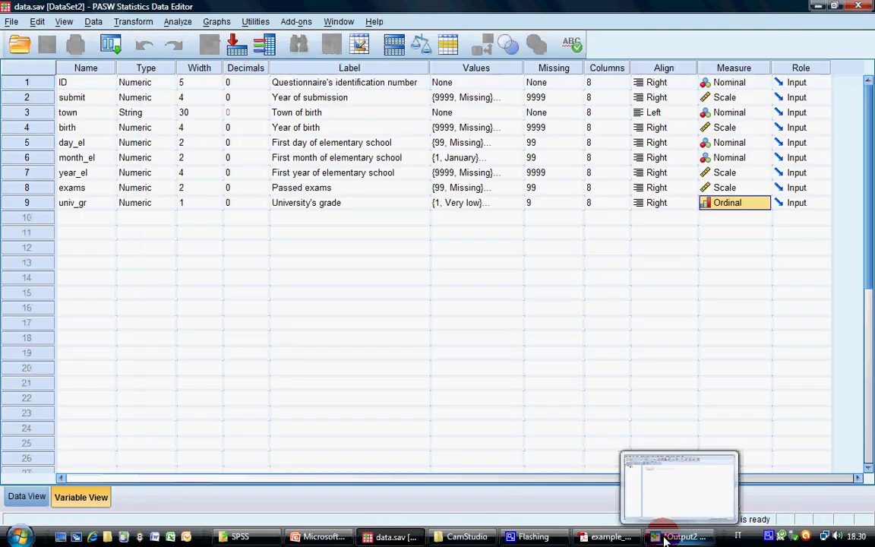
left_click(665, 540)
left_click(393, 536)
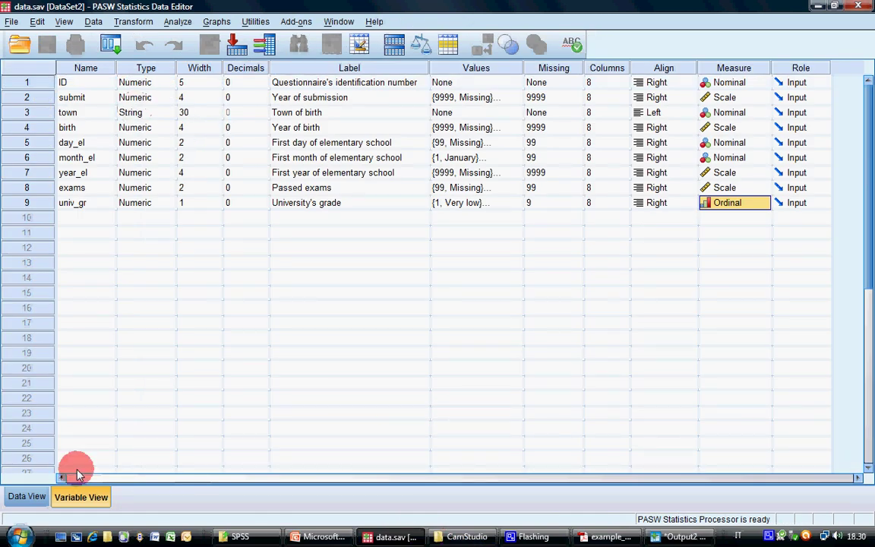
left_click(27, 496)
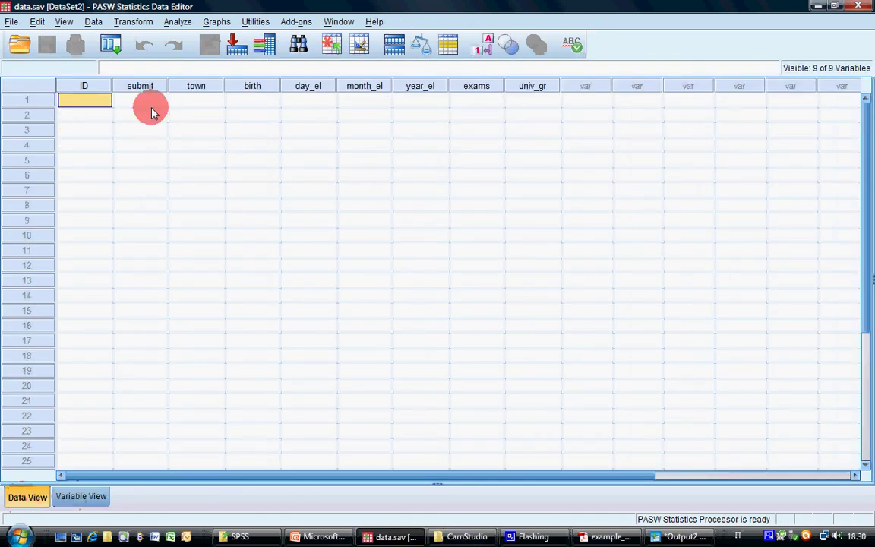
left_click(80, 498)
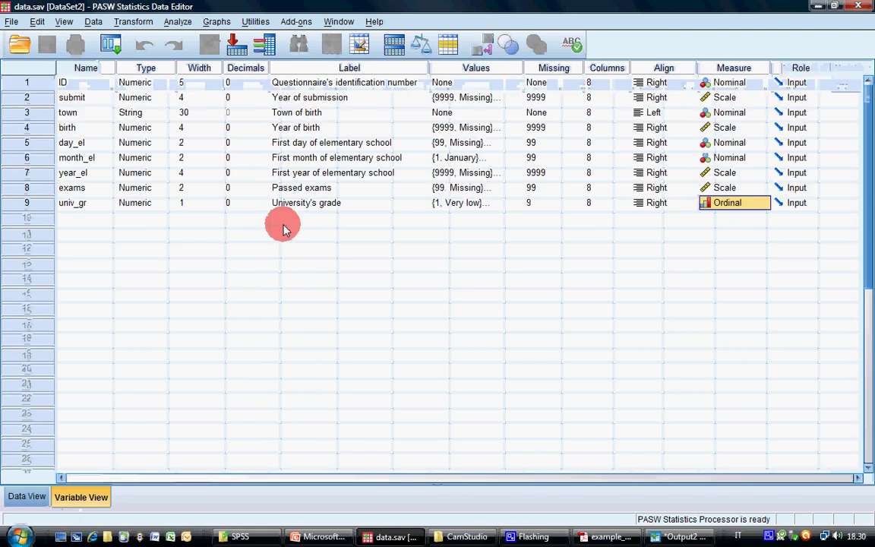
left_click(682, 536)
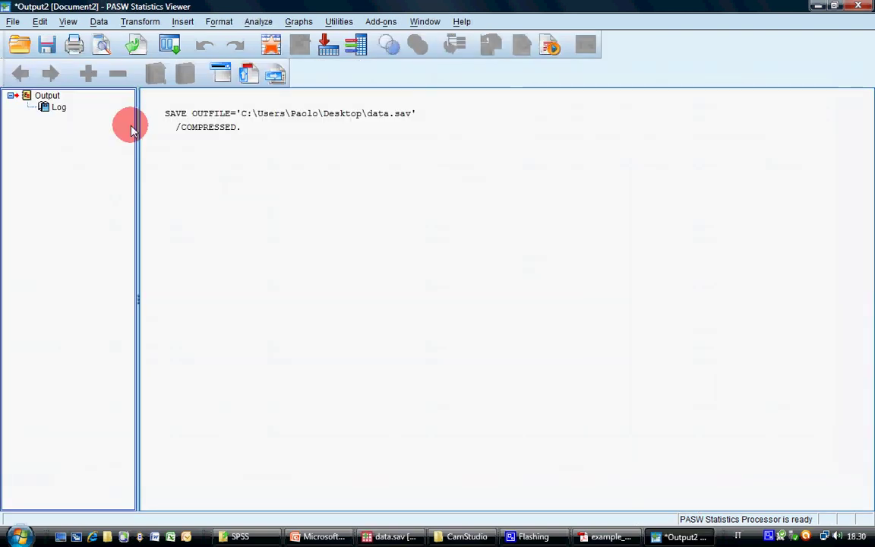
left_click(428, 128)
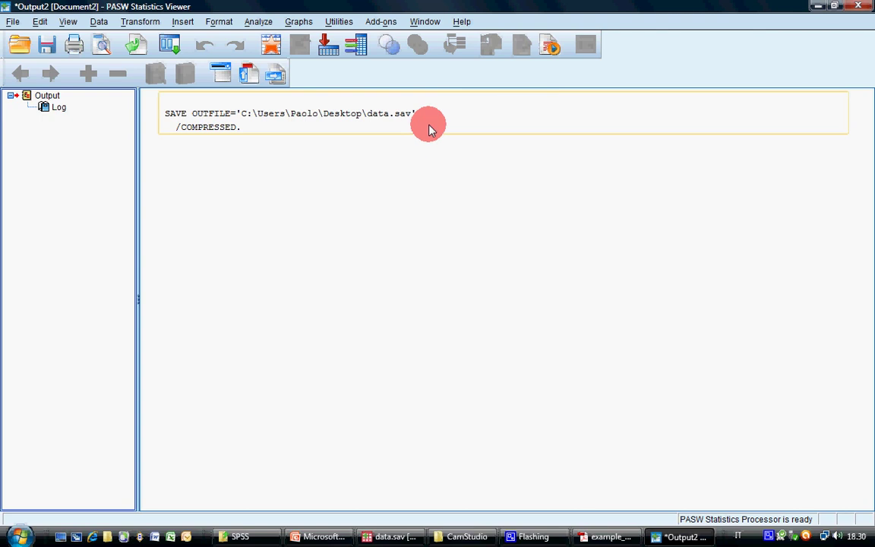
left_click(47, 107)
left_click(216, 117)
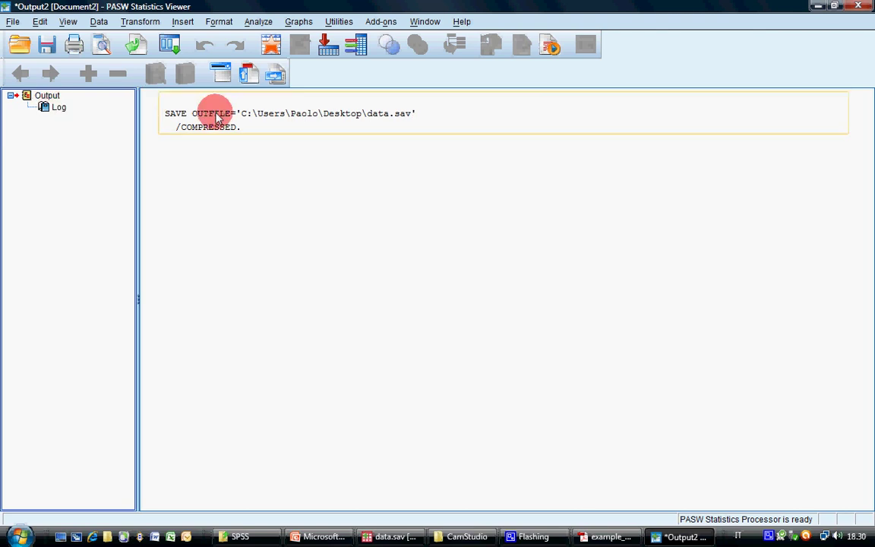
left_click(258, 147)
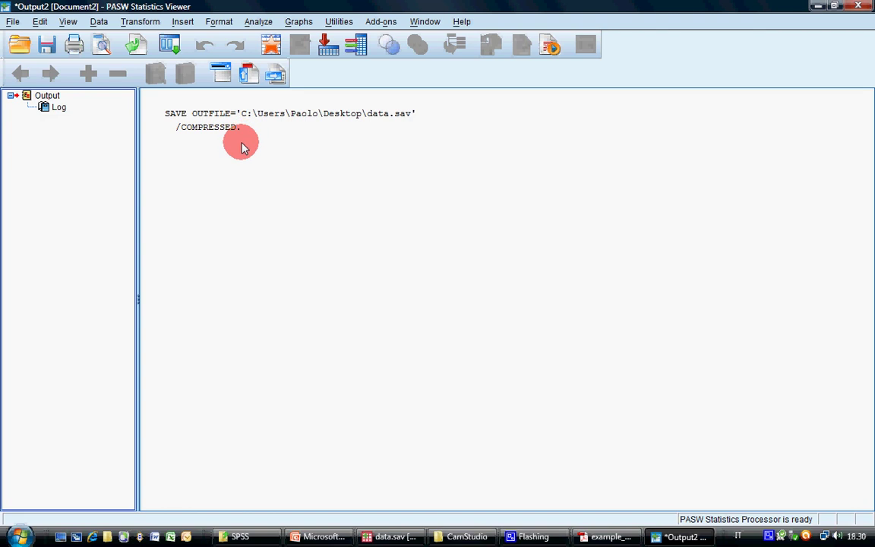
left_click(399, 525)
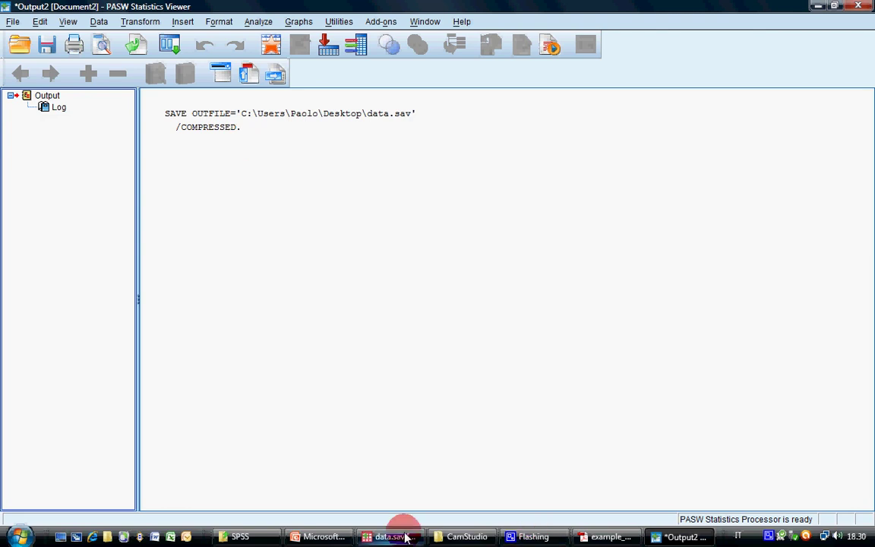
Step: Check question F in the questionnaire PDF in Acrobat, and add a tenth variable named sex to the data file
left_click(76, 219)
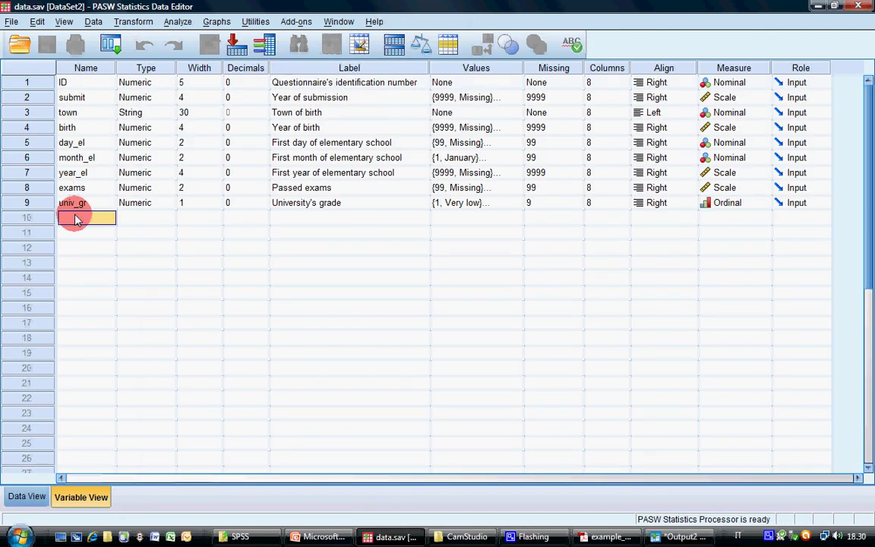
left_click(604, 536)
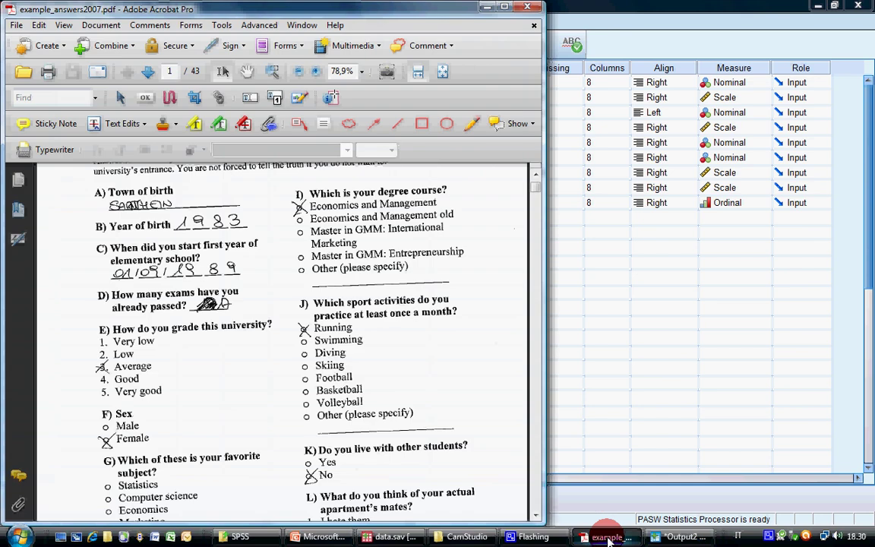
scroll(281, 413, "down", 2)
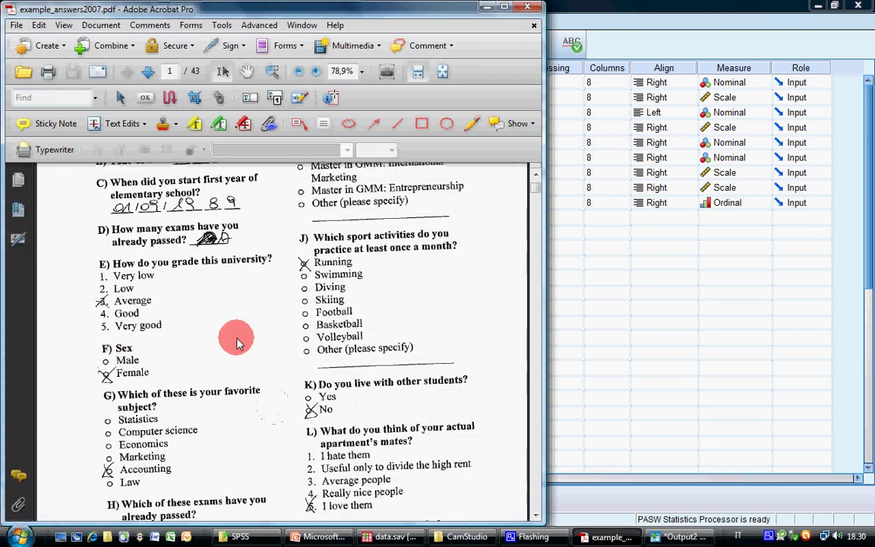
key("alt+Tab")
type("sex")
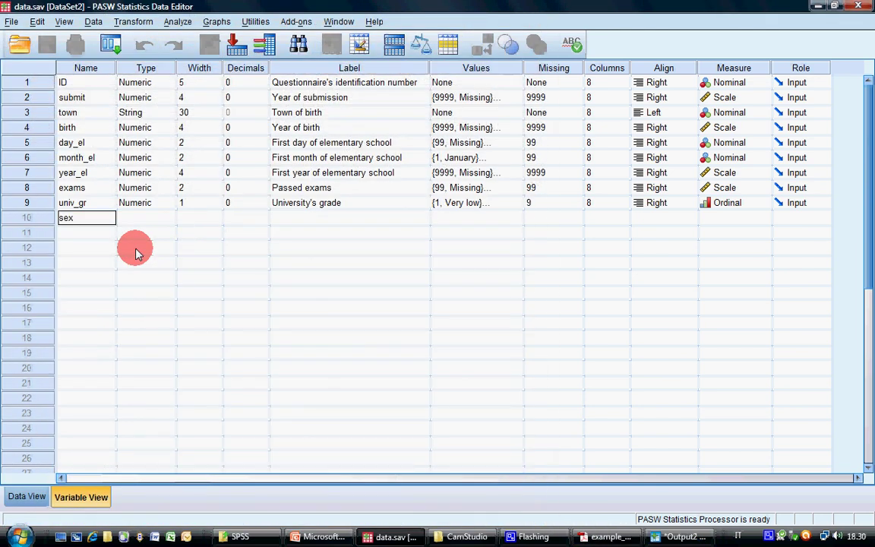
key("Return")
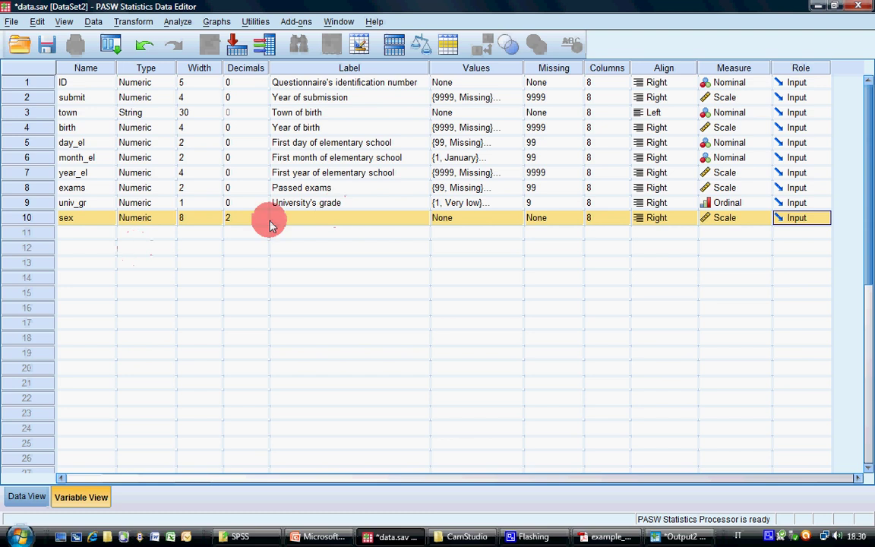
Step: Set the sex variable to width 1 with 0 decimals and label it "Sex"
left_click(266, 222)
left_click(263, 223)
left_click(262, 222)
left_click(216, 221)
left_click(217, 222)
left_click(217, 223)
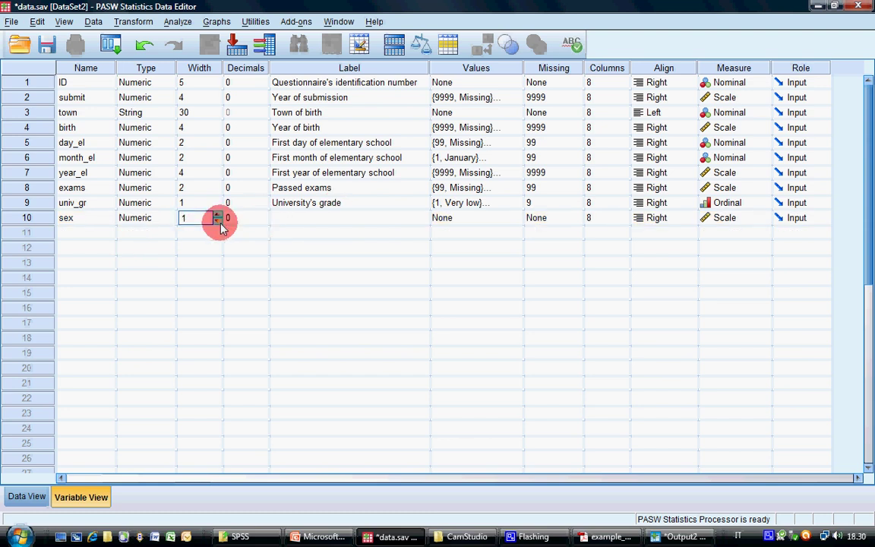
left_click(347, 220)
type("Sex")
key("Tab")
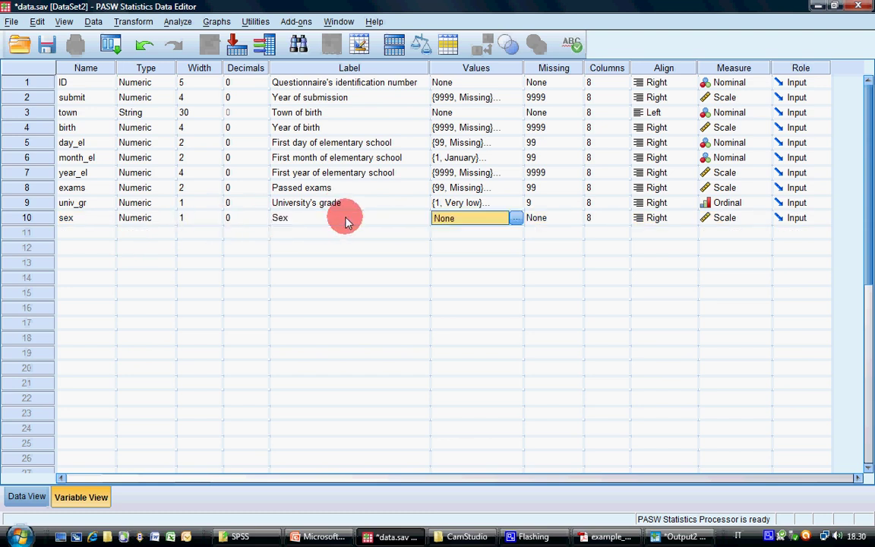
Step: Add the value labels 0 = "Male" and 1 = "Female" to the sex variable
left_click(516, 218)
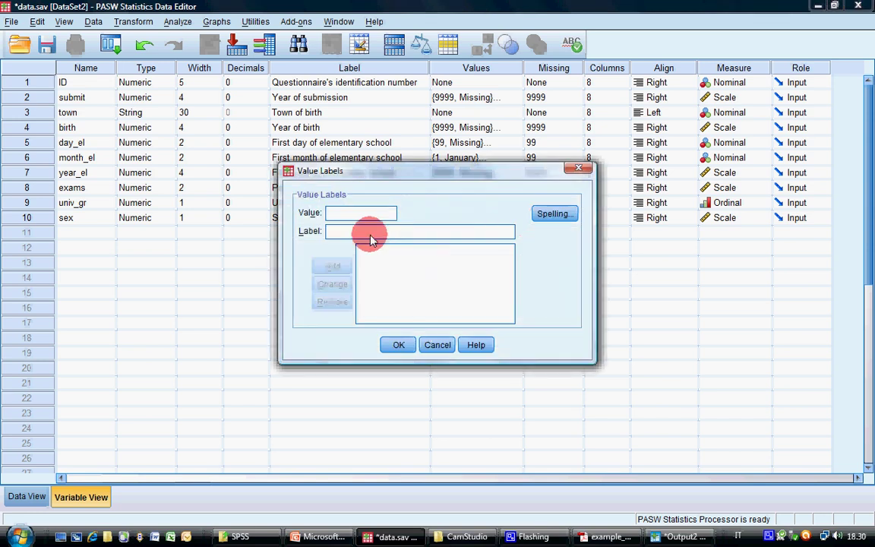
type("0")
left_click(371, 231)
type("Male")
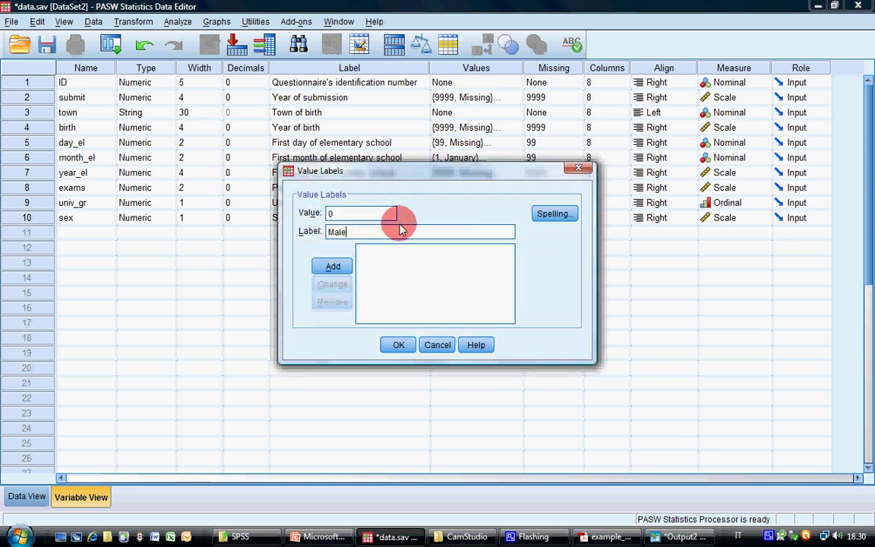
left_click(334, 266)
type("1")
key("Tab")
type("F")
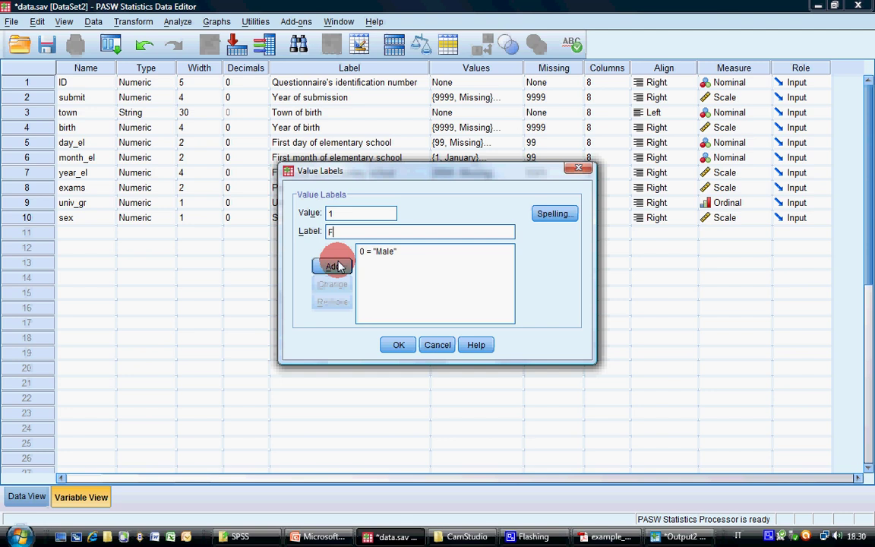
type("emale")
left_click(335, 266)
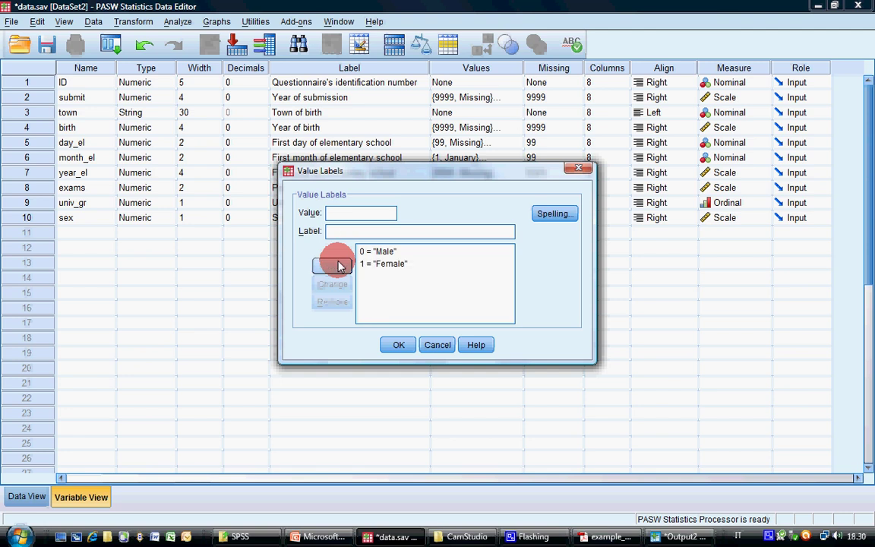
Step: Add the value label 9 = "Missing" to the sex variable and apply the whole set
type("9")
key("Tab")
type("Missing")
left_click(339, 265)
left_click(399, 345)
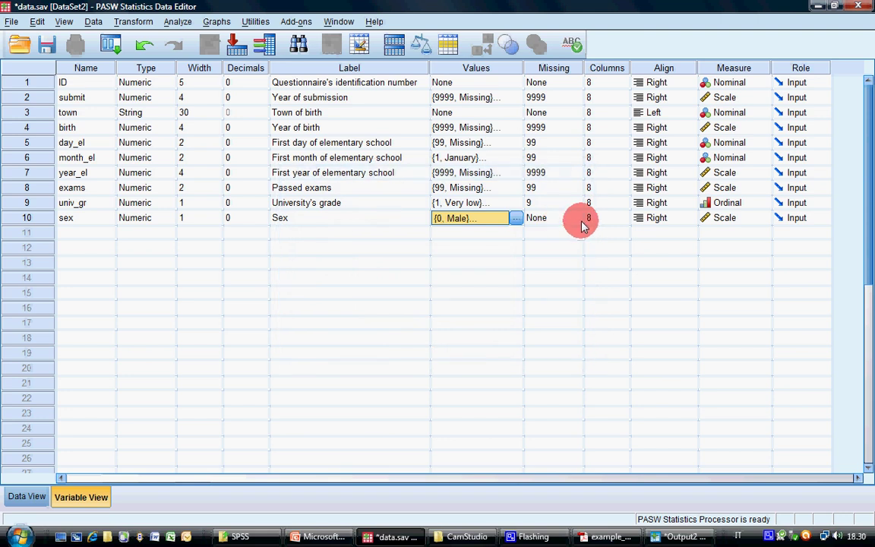
Step: Define 9 as a discrete missing value of the sex variable and set its measurement level to Nominal
left_click(577, 219)
left_click(576, 218)
left_click(382, 231)
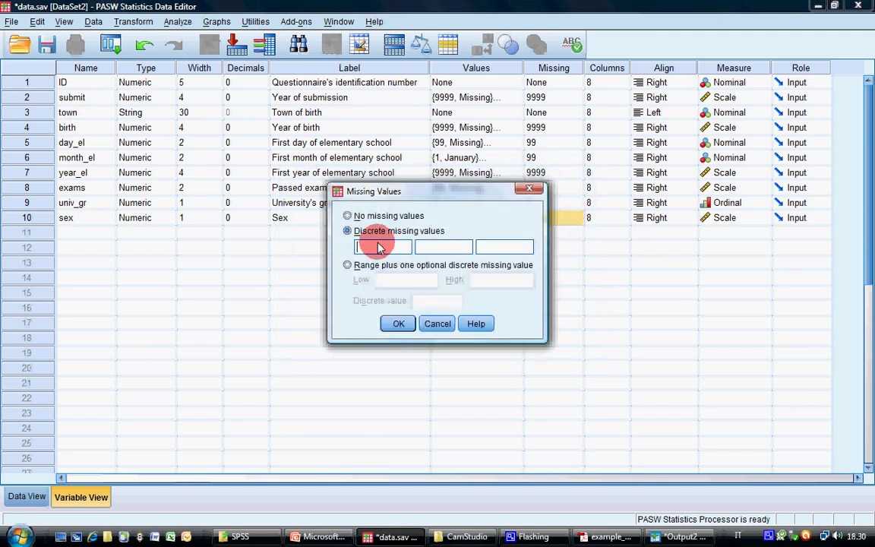
type("9")
left_click(398, 324)
left_click(753, 219)
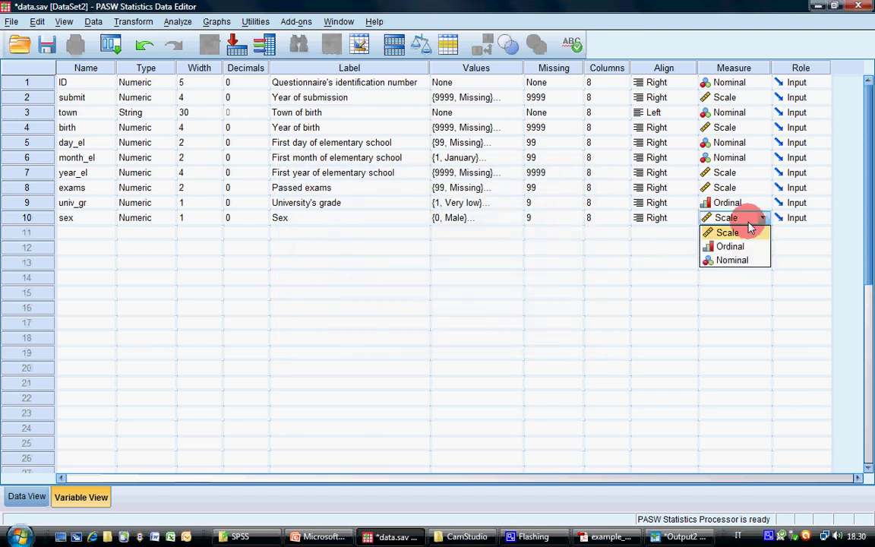
left_click(733, 259)
Step: Check question G in the questionnaire PDF in Acrobat, and add an eleventh variable named favorite to the data file
left_click(82, 237)
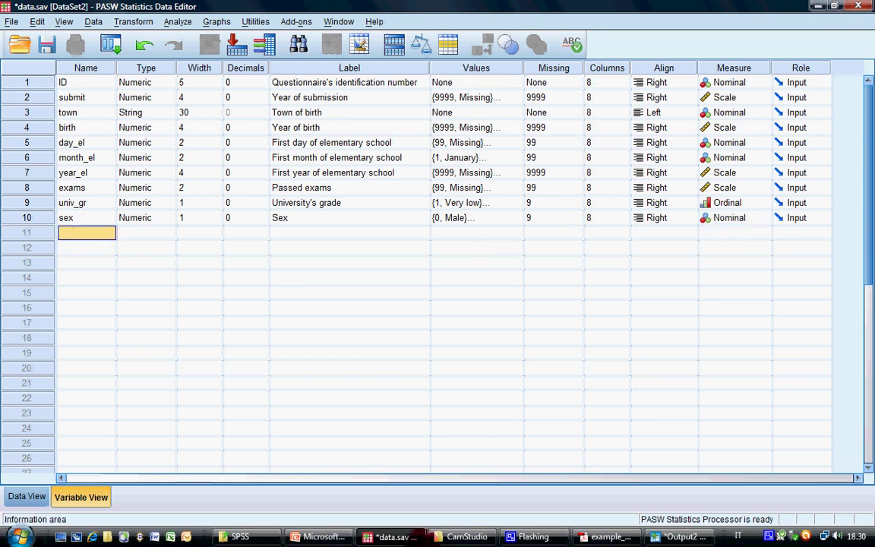
left_click(577, 536)
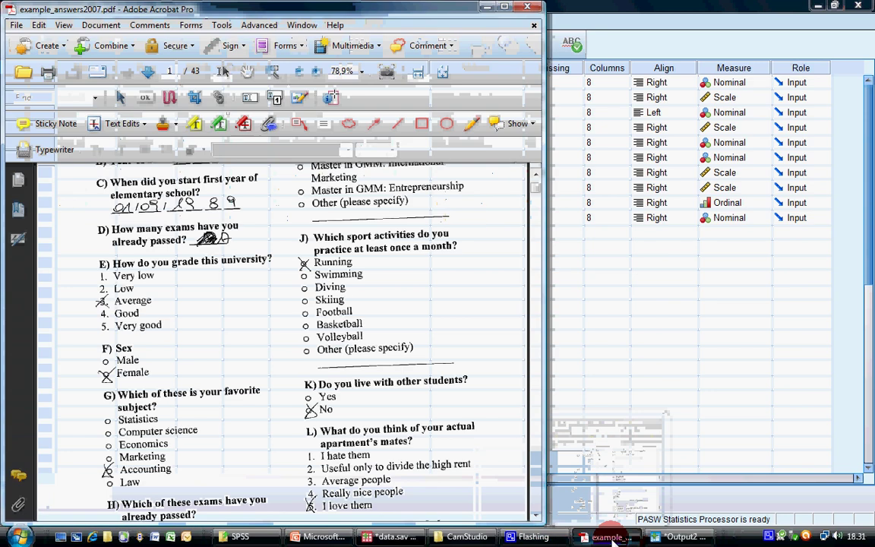
scroll(157, 381, "down", 2)
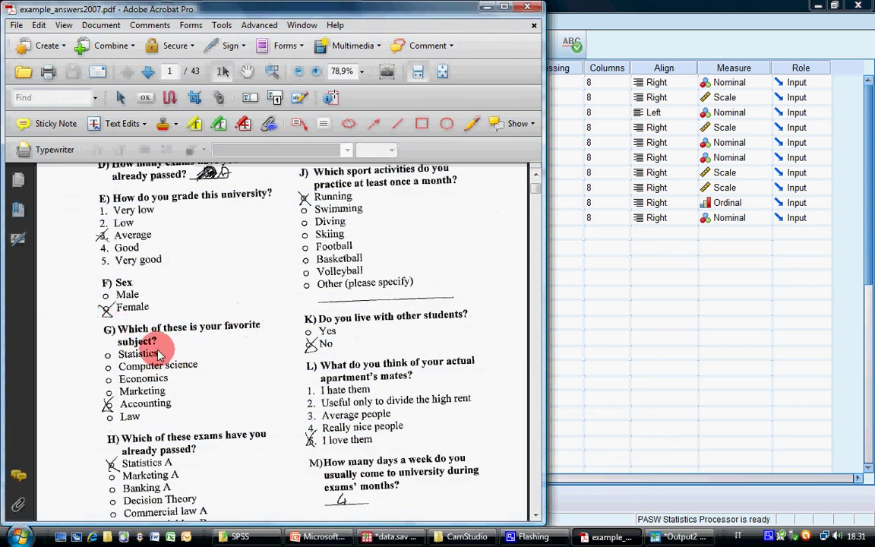
left_click(600, 12)
left_click(79, 234)
type("favou")
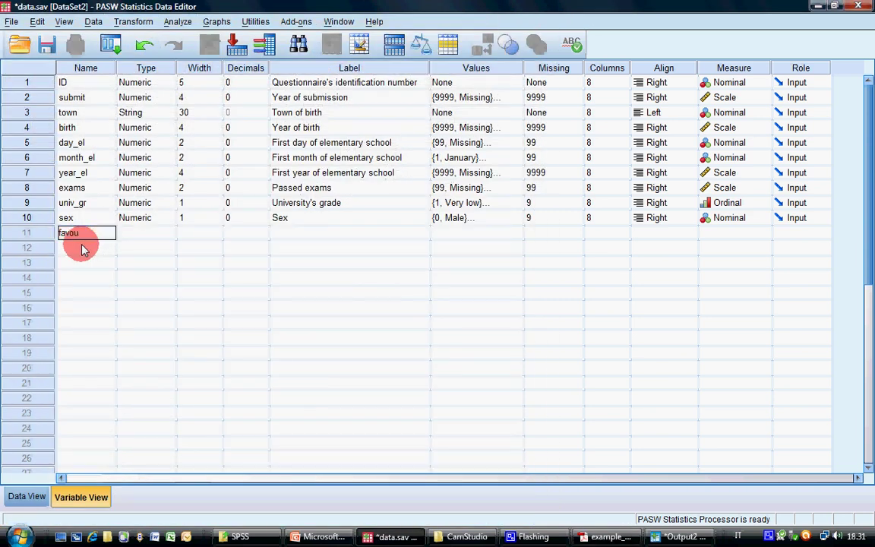
type("rite")
key("BackSpace")
key("BackSpace")
key("BackSpace")
key("BackSpace")
key("BackSpace")
type("rite")
key("Return")
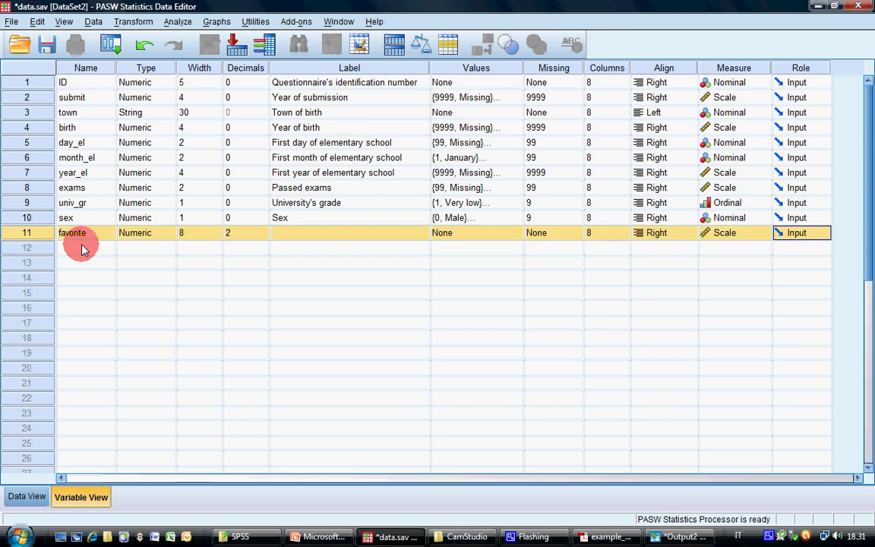
Step: Set the favorite variable's width to 1 and its decimals to 0
left_click(201, 232)
left_click(218, 236)
left_click(244, 232)
left_click(264, 235)
left_click(264, 235)
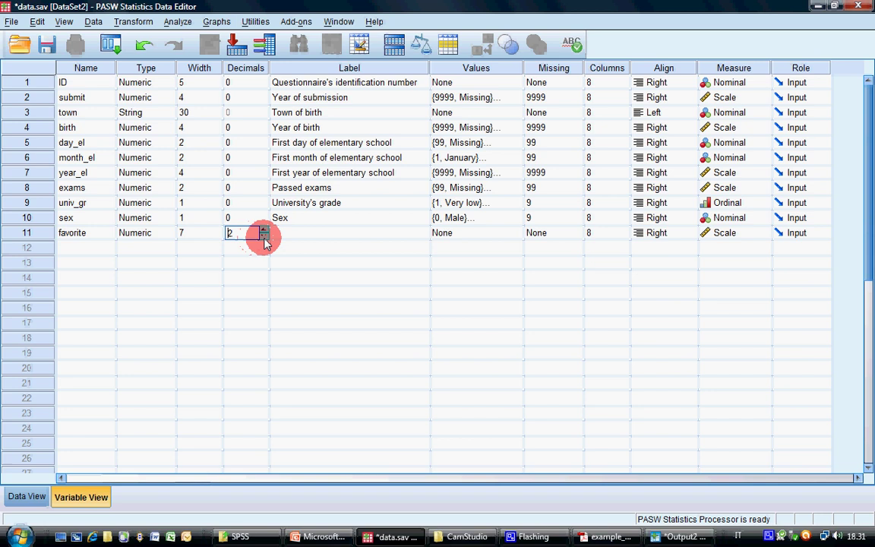
left_click(212, 235)
left_click(219, 235)
left_click(219, 236)
Step: Give the favorite variable the label "Favorite subject"
left_click(302, 239)
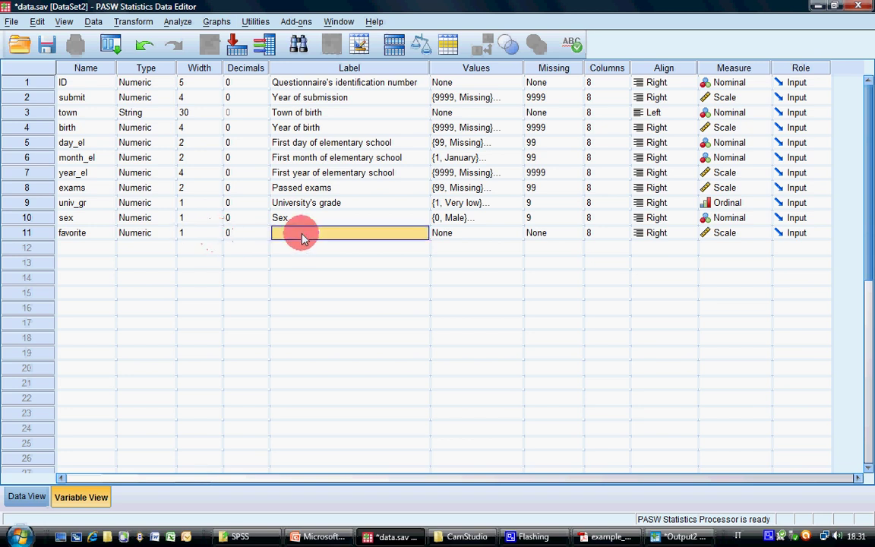
type("F")
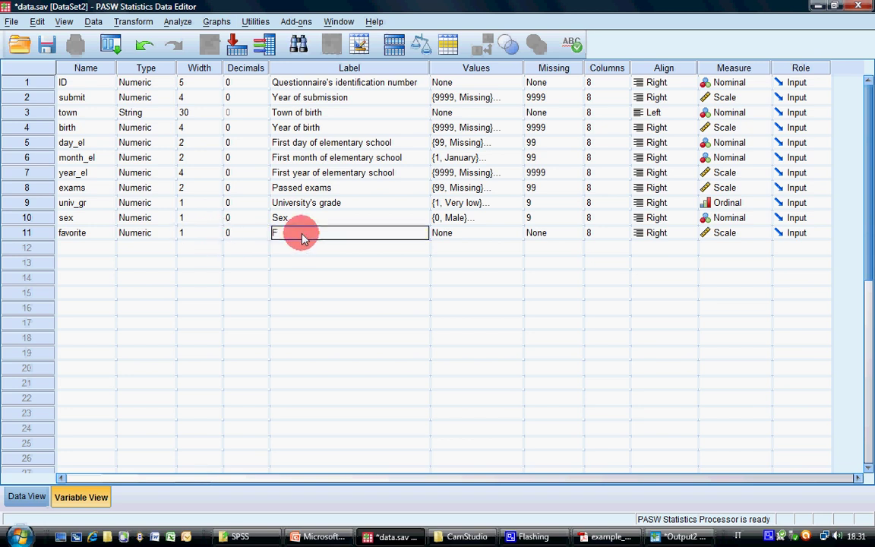
type("avorite subject")
key("Tab")
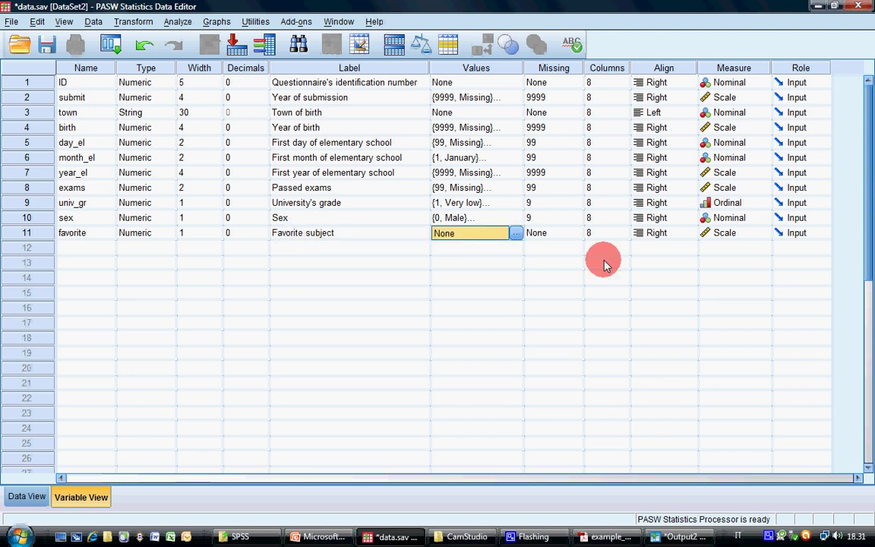
Step: Check question G's answer options in the questionnaire PDF in Acrobat, and add the value label 1 = "Statistics" to the favorite variable
left_click(516, 233)
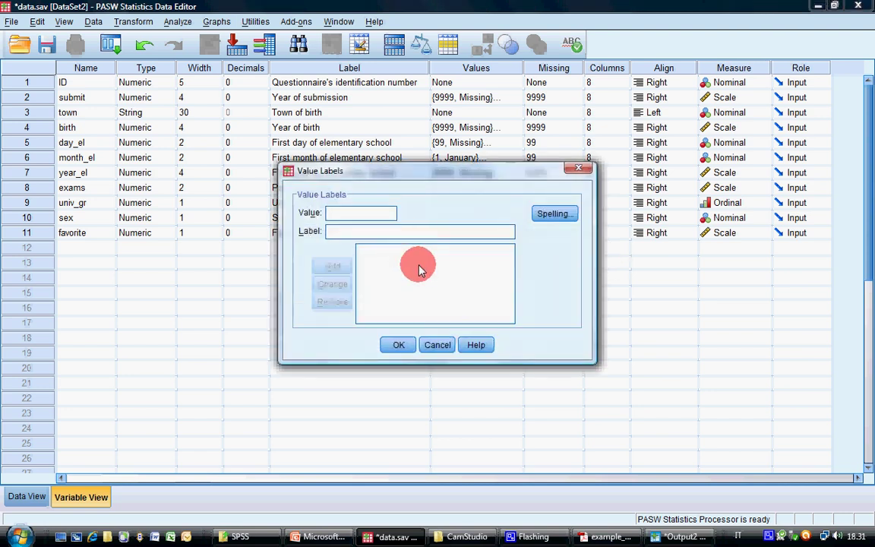
left_click(601, 537)
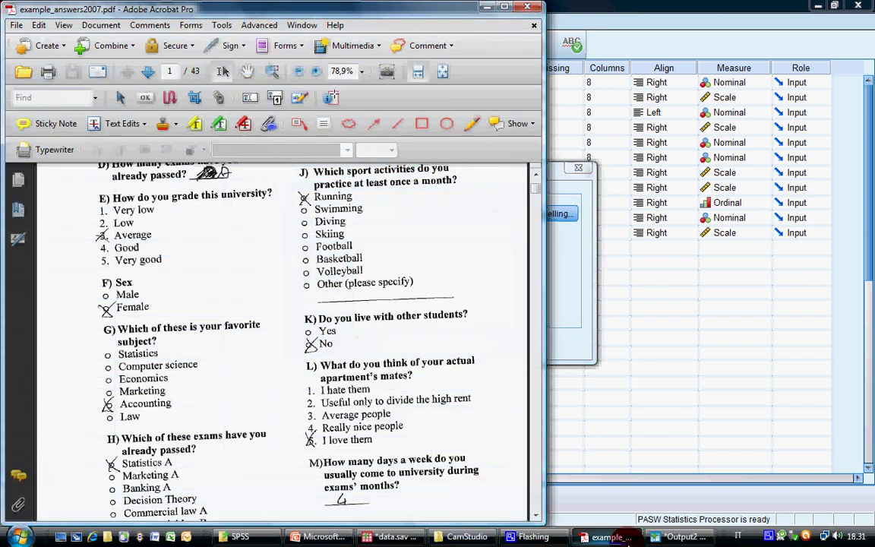
left_click(570, 178)
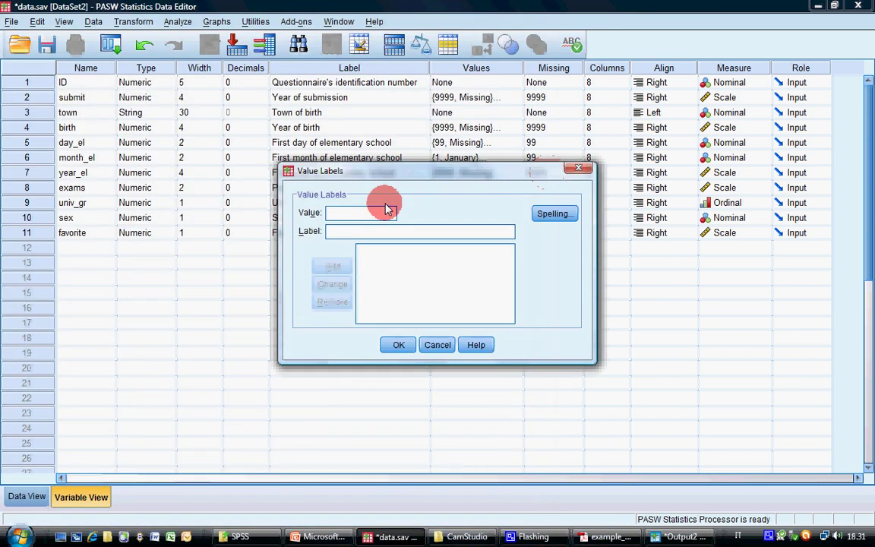
type("Statistics")
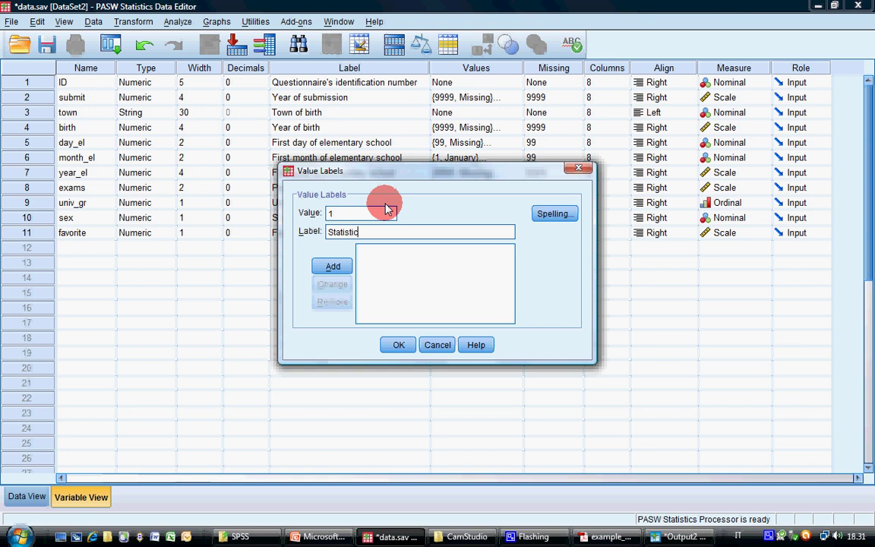
key("Return")
Step: Add the value label 2 = "Computer Science" to the favorite variable
type("2")
key("Tab")
type("COmp")
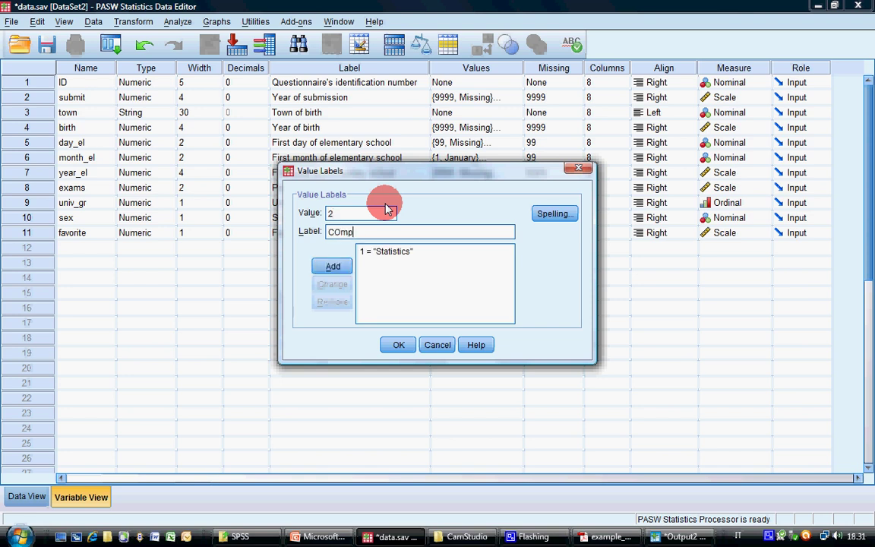
type("uter Science")
key("Home")
key("Right")
key("Right")
key("BackSpace")
type("o")
key("Return")
Step: Add the value labels 3 = "Economics" and 4 = "Marketing" to the favorite variable, rechecking question G's options in the PDF in Acrobat
type("3")
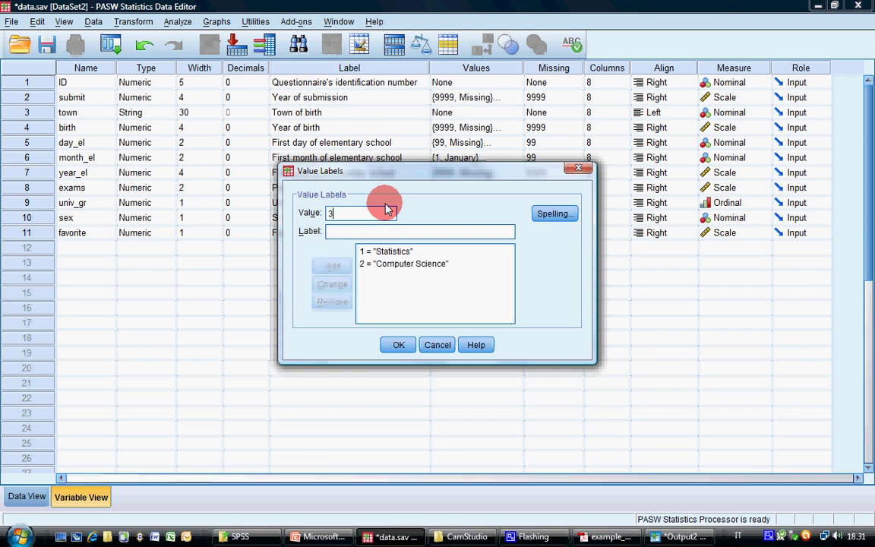
key("Tab")
type("Economics")
key("Return")
type("4")
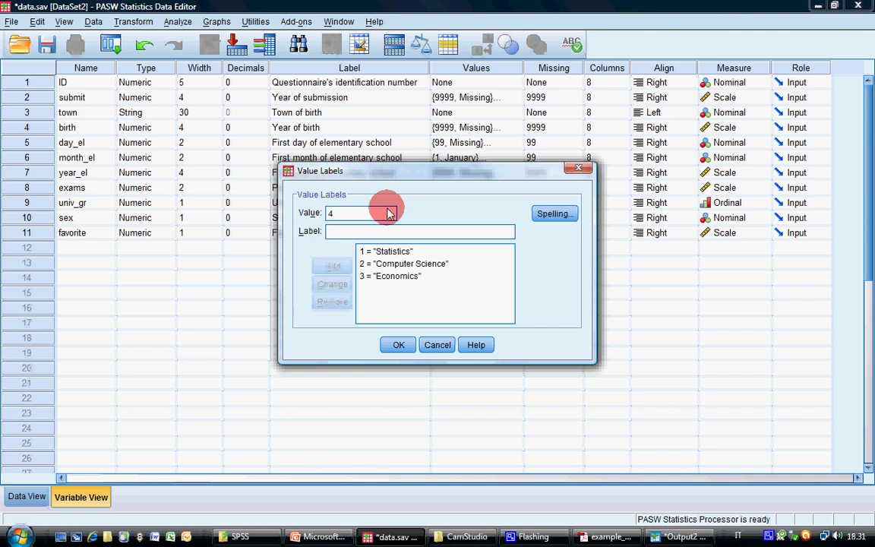
left_click(612, 537)
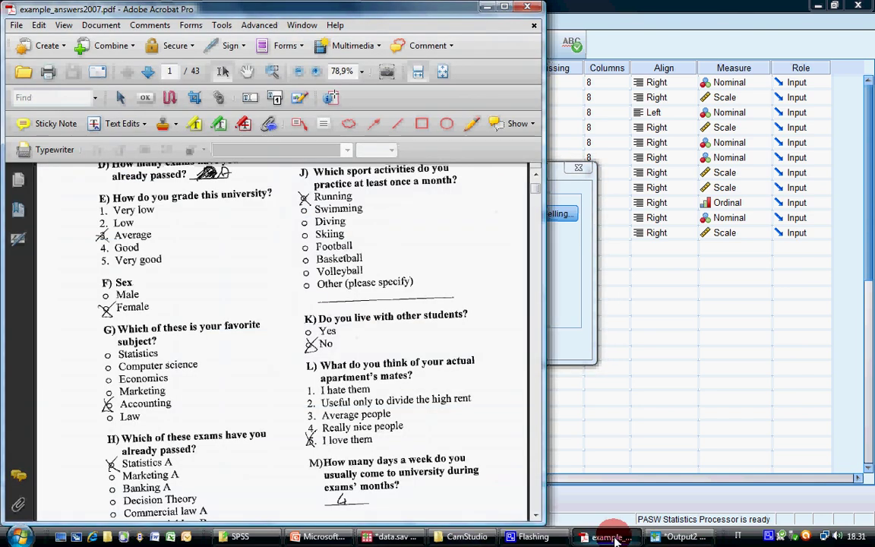
left_click(393, 537)
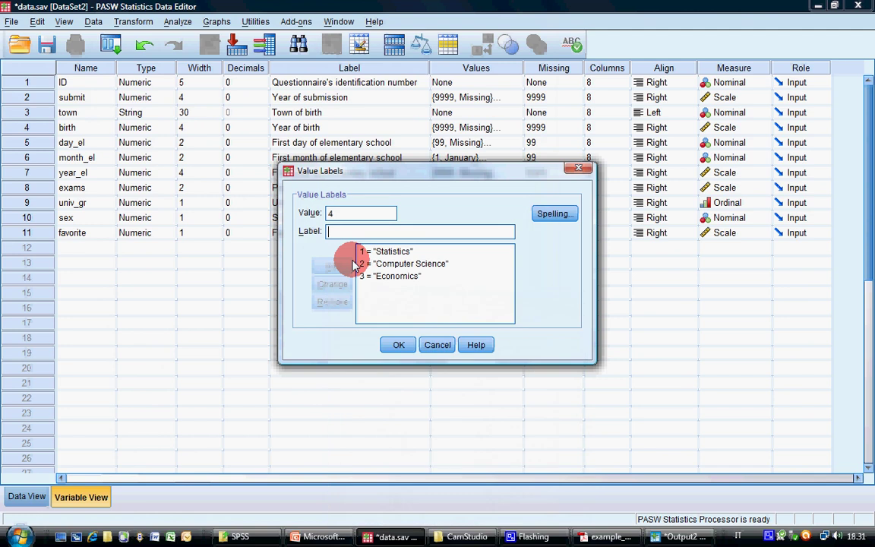
type("Mathematics")
left_click(351, 266)
Step: Add the value labels 5 = "Accounting" and 6 = "Law" to the favorite variable
type("5")
key("Tab")
type("Accou")
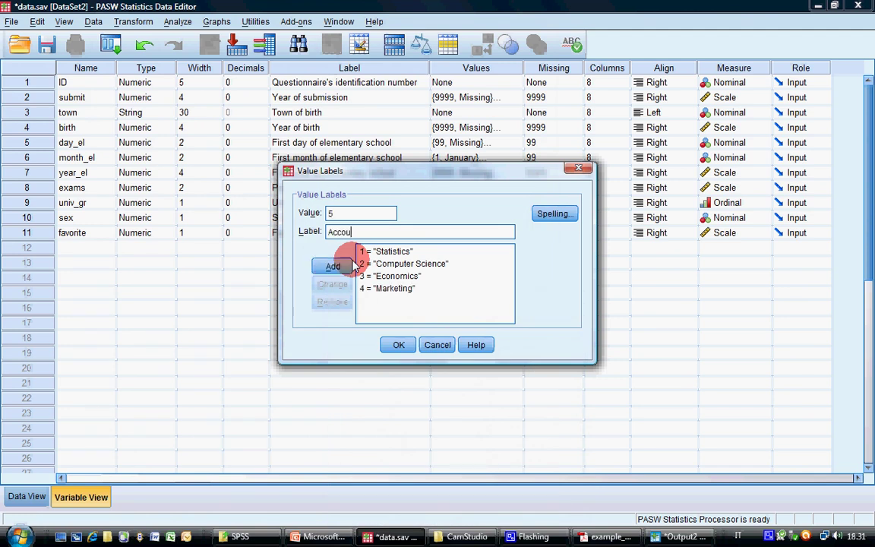
type("nting")
left_click(351, 266)
type("6")
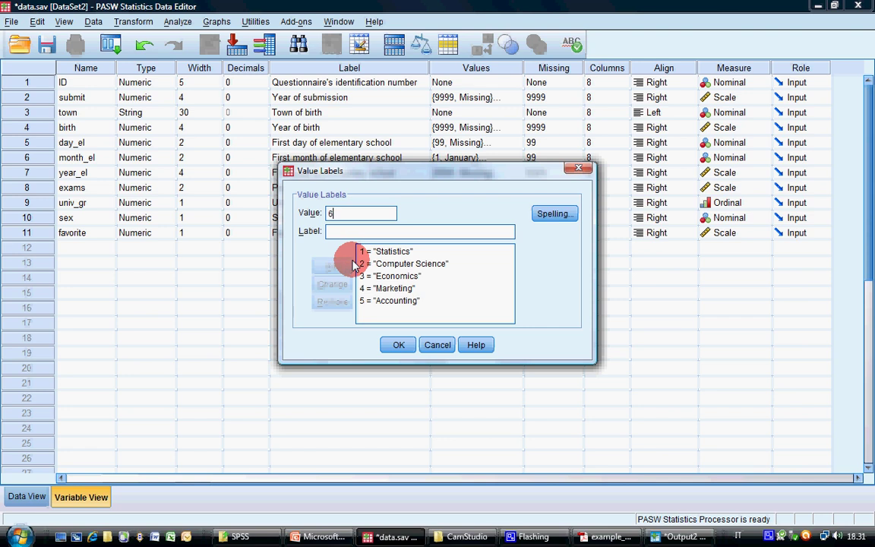
key("Tab")
type("Law")
left_click(352, 266)
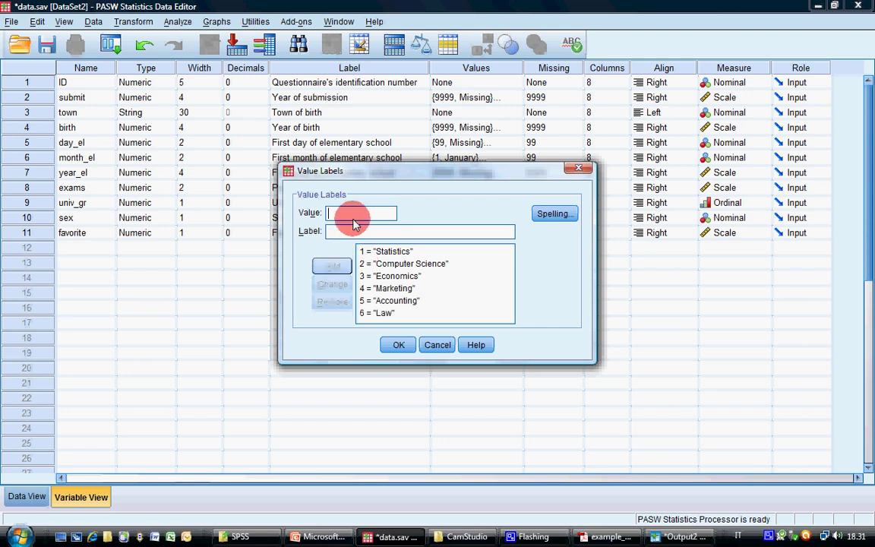
Step: Add the value label 9 = "Missing" to the favorite variable and accept its value labels
type("7")
key("Tab")
type("Medicine")
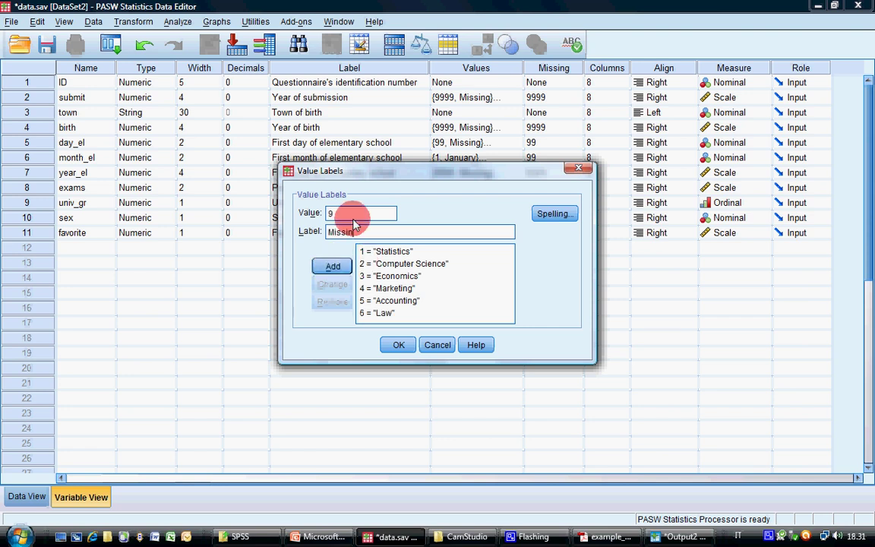
key("alt+a")
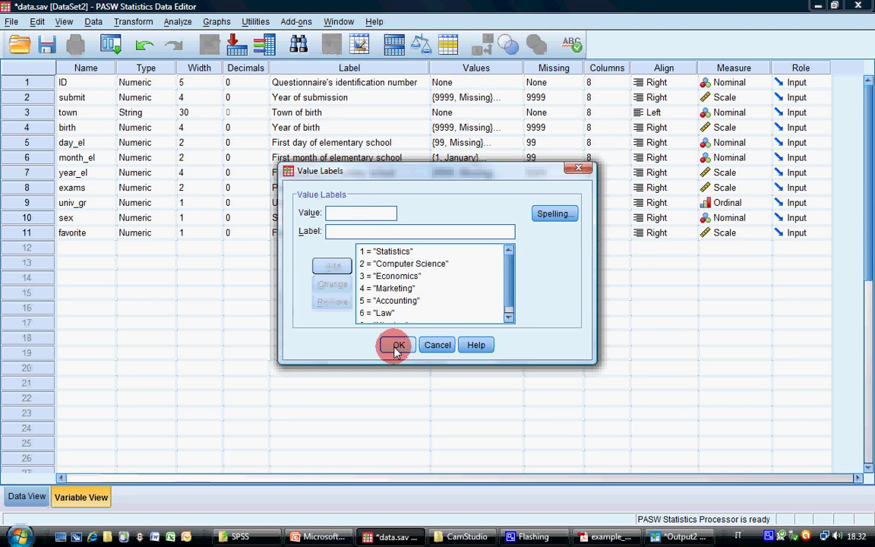
left_click(395, 345)
Step: Define 9 as a discrete missing value of the favorite variable and set its measurement level to Nominal
left_click(547, 235)
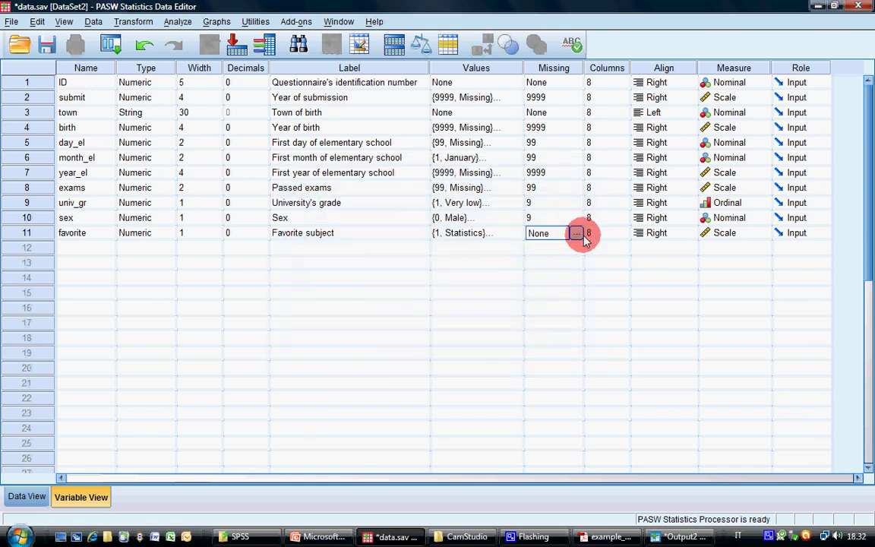
left_click(576, 234)
left_click(380, 231)
left_click(382, 248)
type("9")
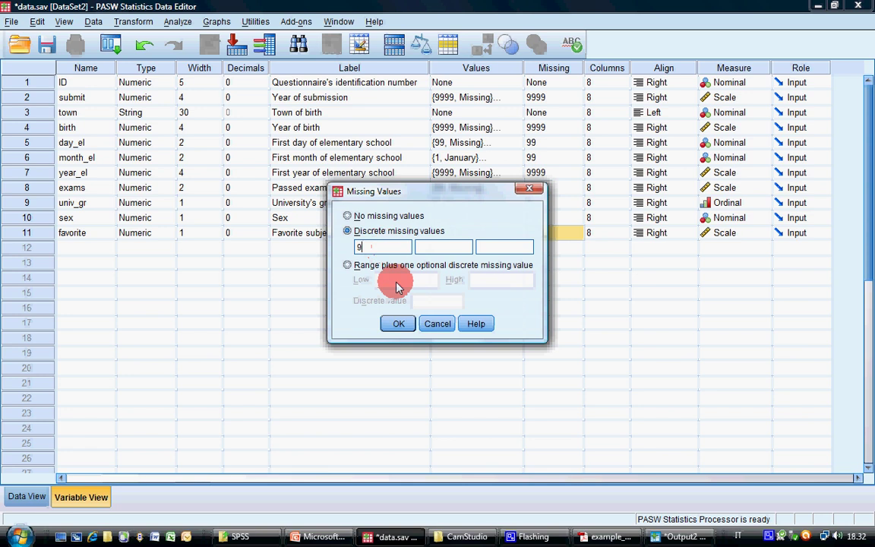
left_click(398, 324)
left_click(746, 237)
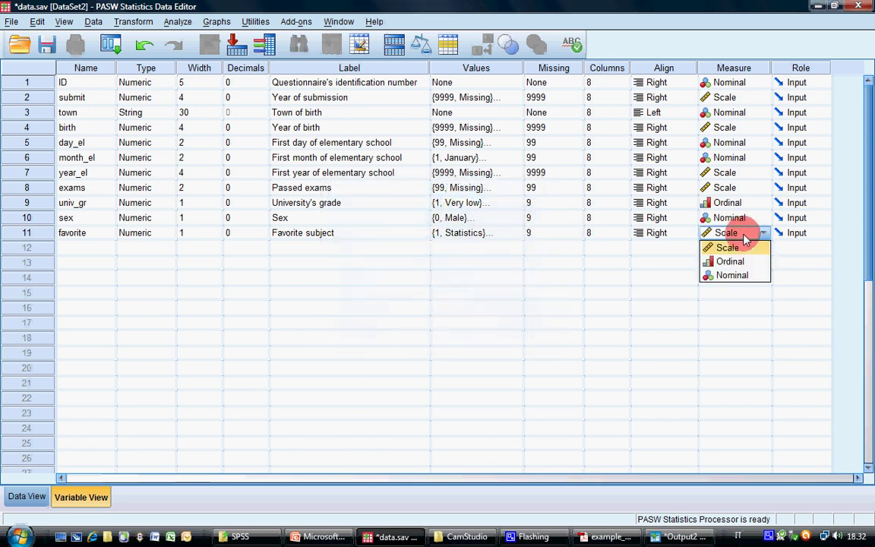
left_click(743, 274)
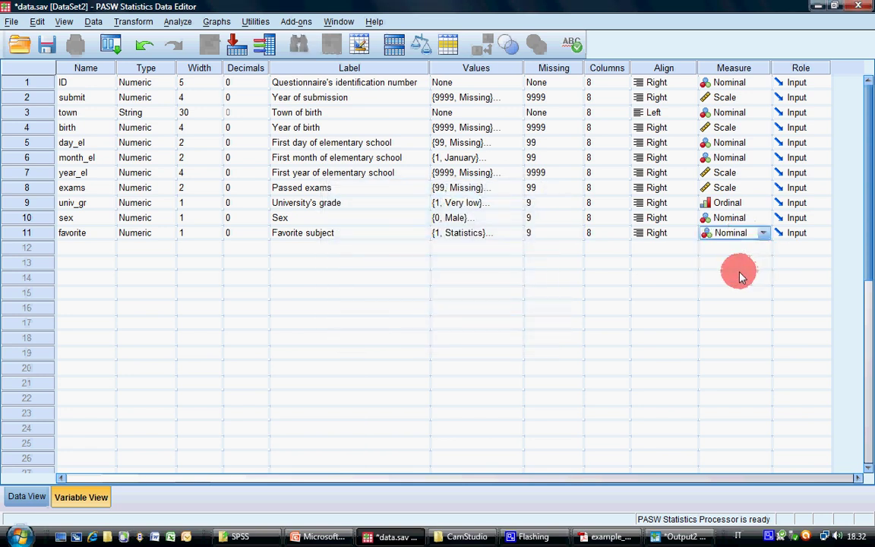
Step: Check question H in the questionnaire PDF in Acrobat, and add a twelfth variable named Stat to the data file
left_click(106, 247)
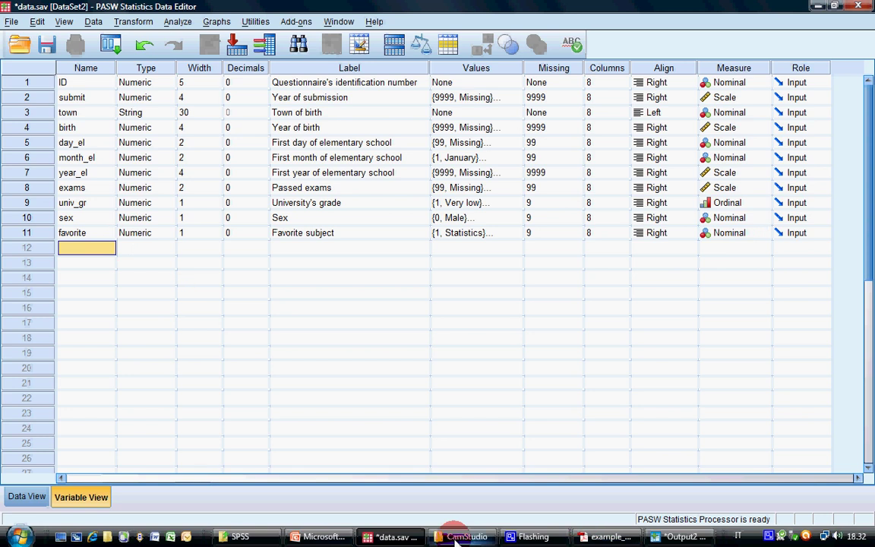
left_click(606, 537)
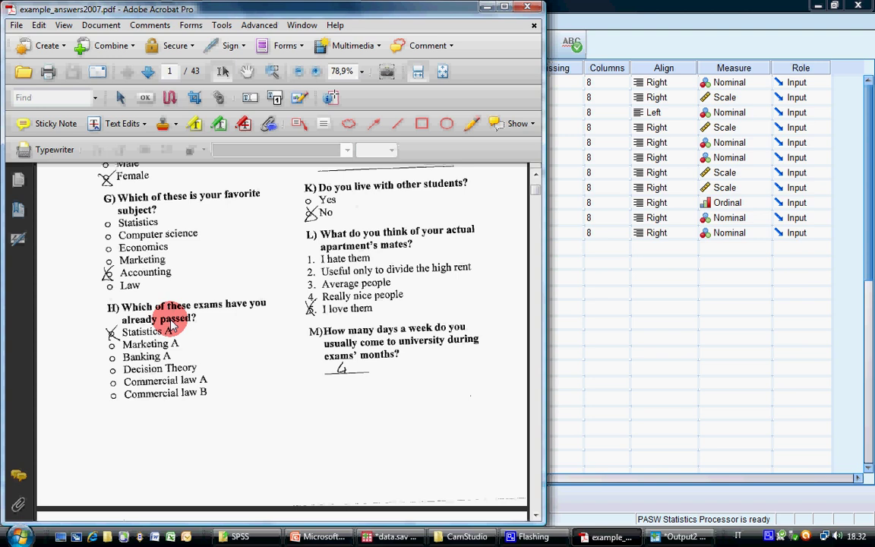
key("alt+Tab")
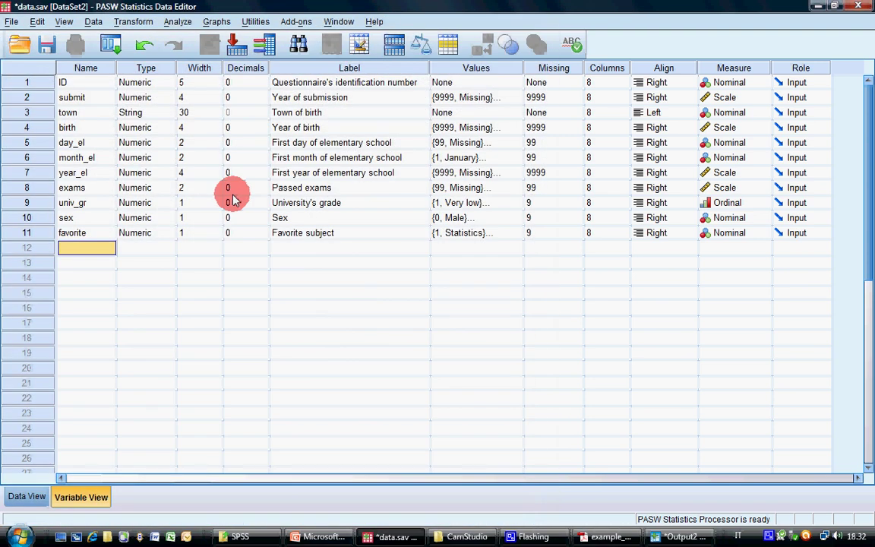
type("Stat")
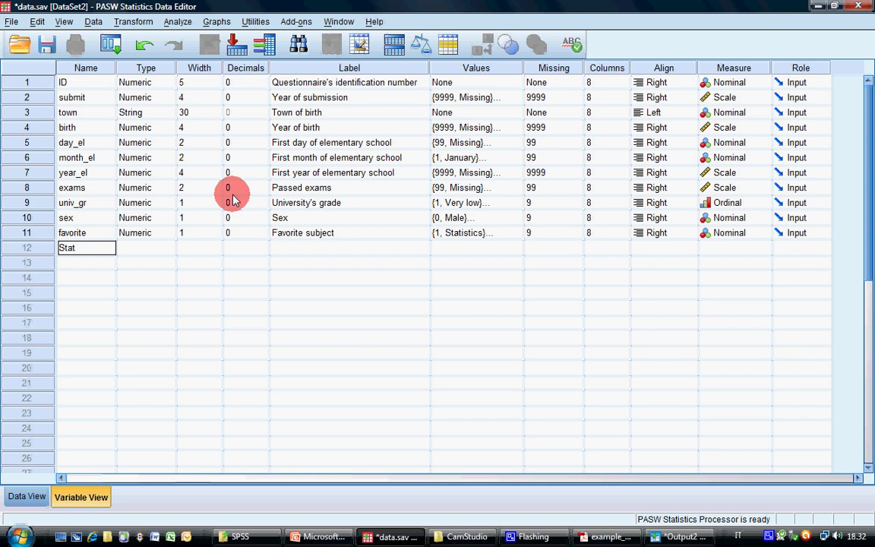
key("Return")
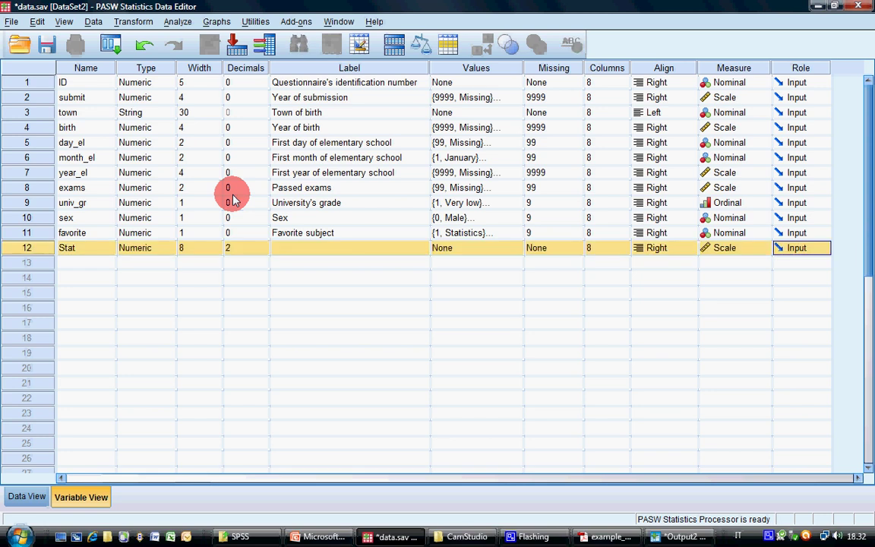
Step: Add the variables Mark, Bank and DT in rows 13 to 15 for the next exams of question H
left_click(104, 262)
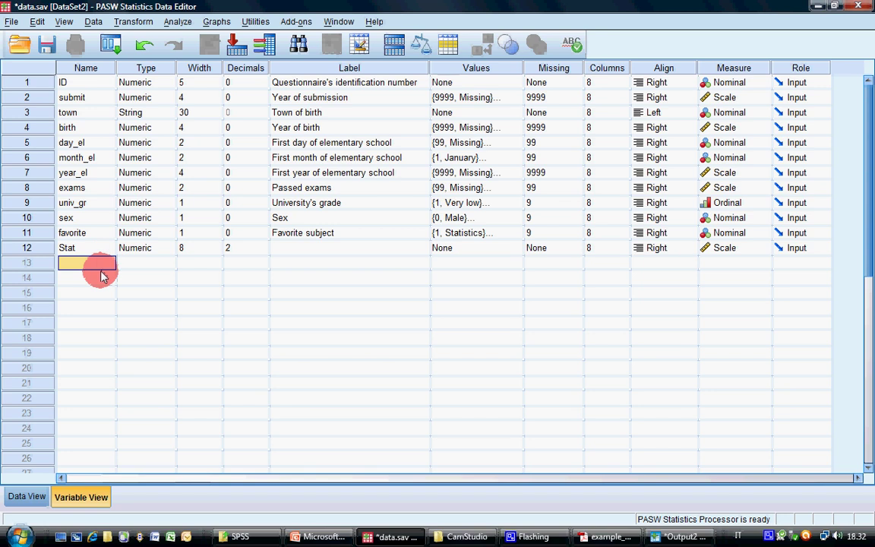
type("Mark")
key("Return")
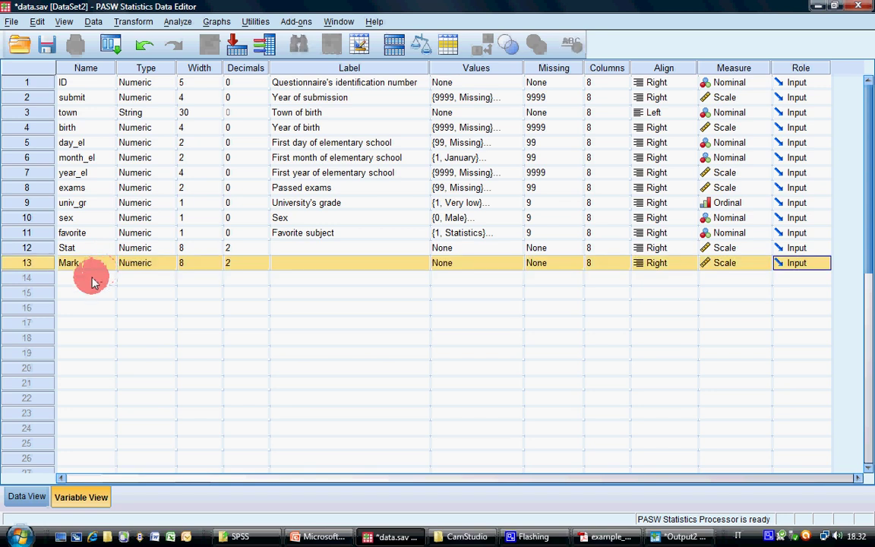
left_click(90, 277)
type("Bank")
key("Return")
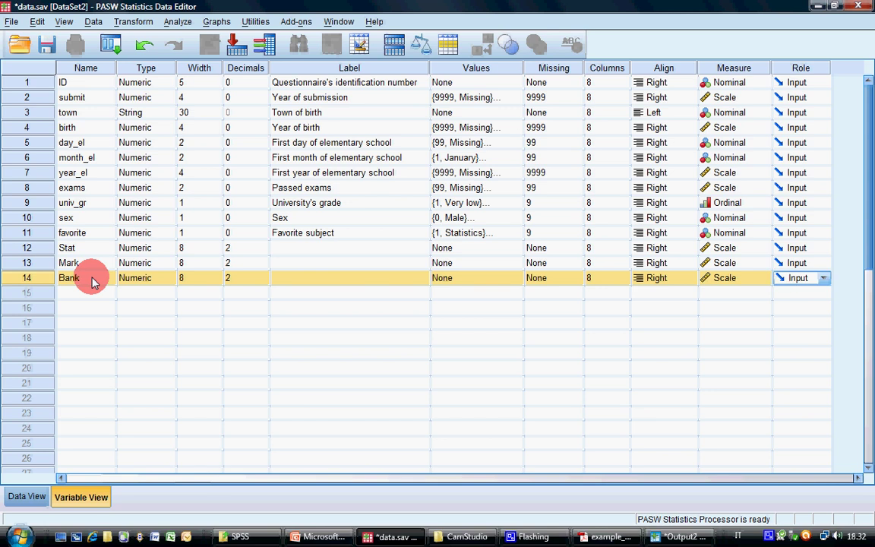
left_click(89, 293)
type("DT")
key("Return")
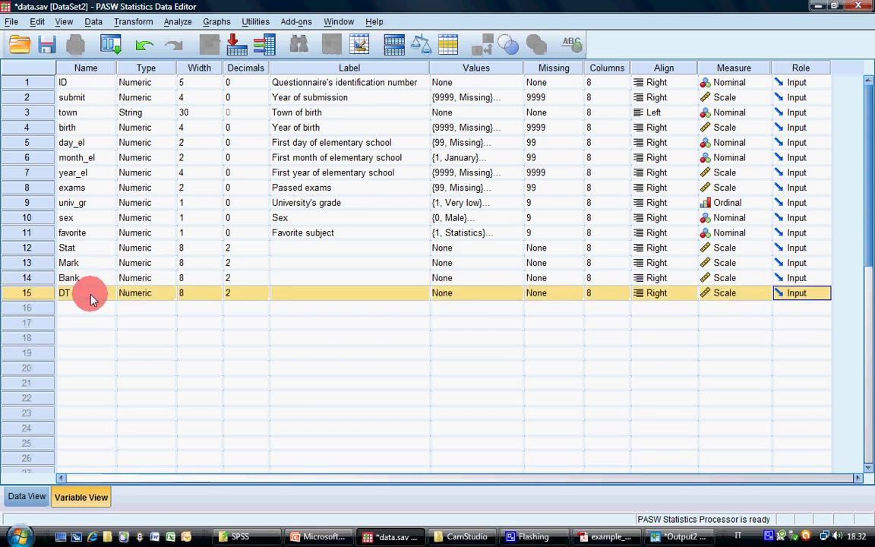
Step: Add the variables CLaw1 and CLaw2 in rows 16 and 17 for the two commercial law exams
left_click(107, 312)
type("C")
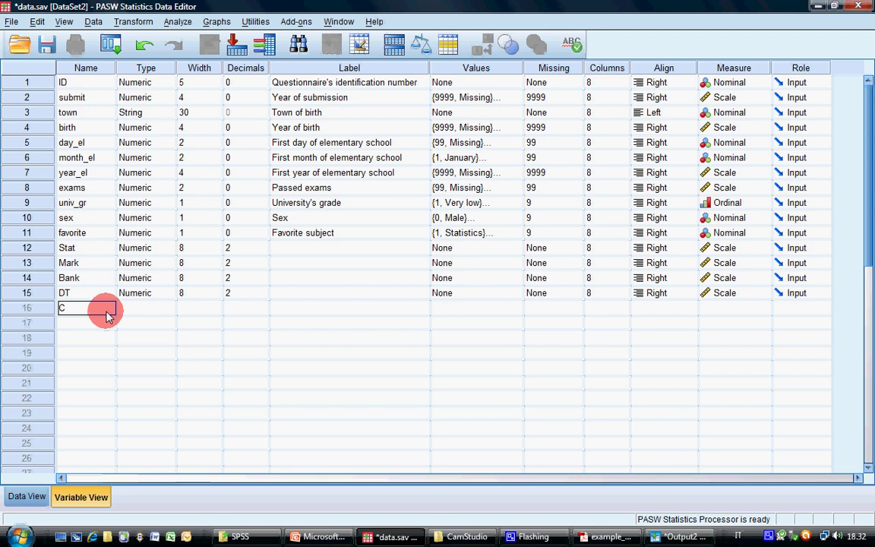
type("Law1")
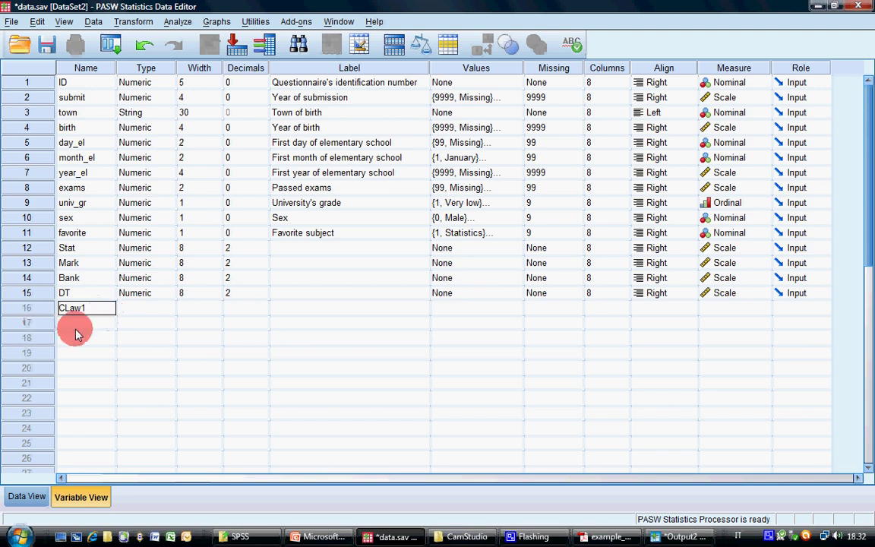
key("Return")
type("C")
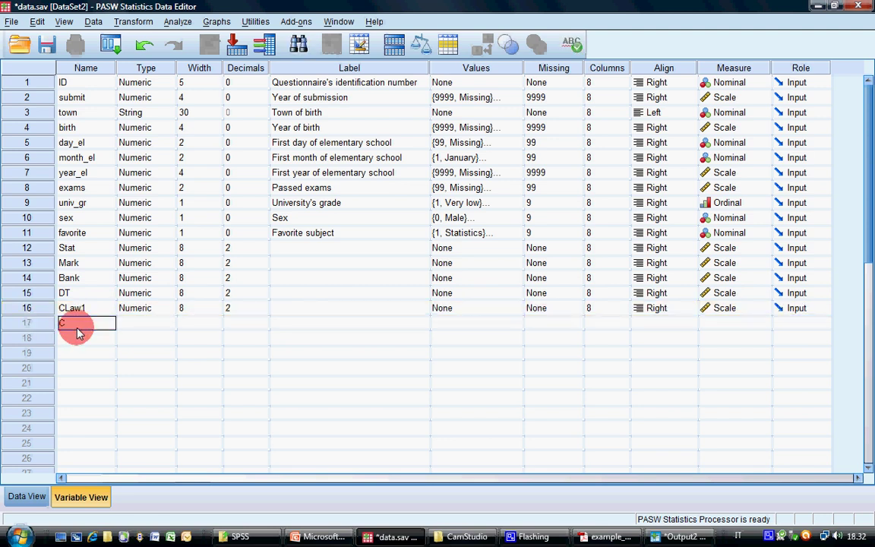
type("Law2")
key("Return")
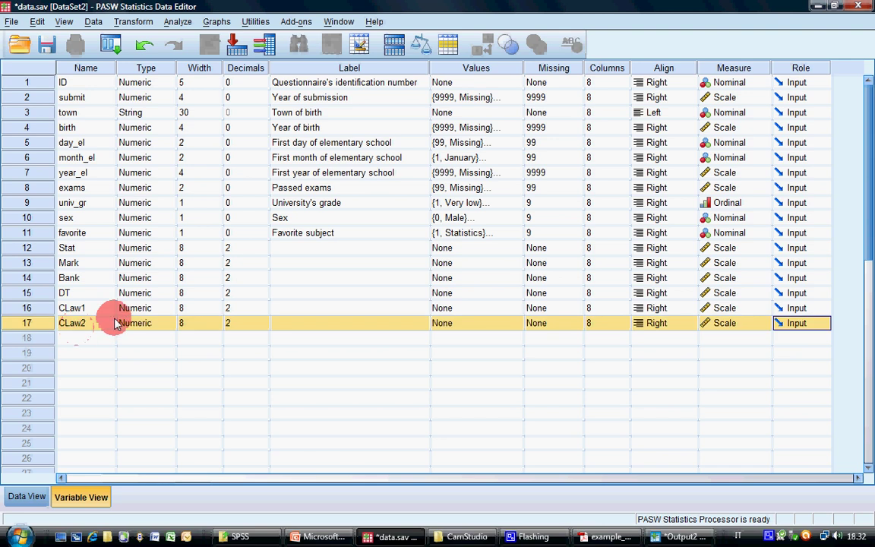
Step: Set the Stat variable's decimals to 0 and its width to 1
left_click(133, 249)
left_click(250, 248)
left_click(262, 252)
left_click(262, 251)
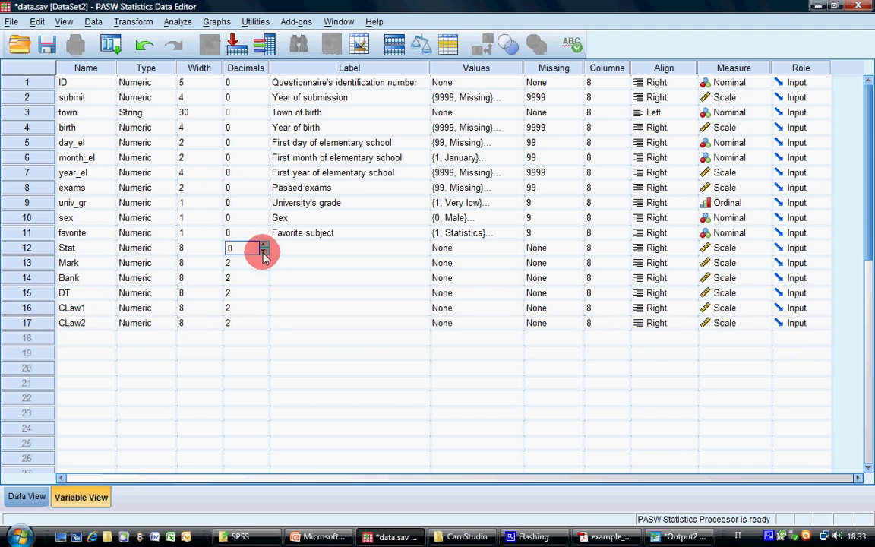
left_click(196, 248)
left_click(218, 251)
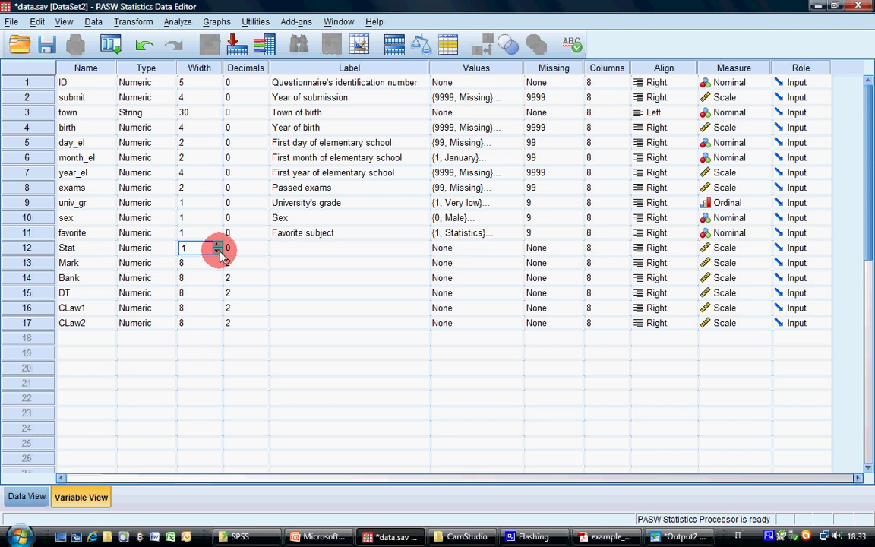
Step: Label the Stat variable "Statistics A passed"
left_click(302, 252)
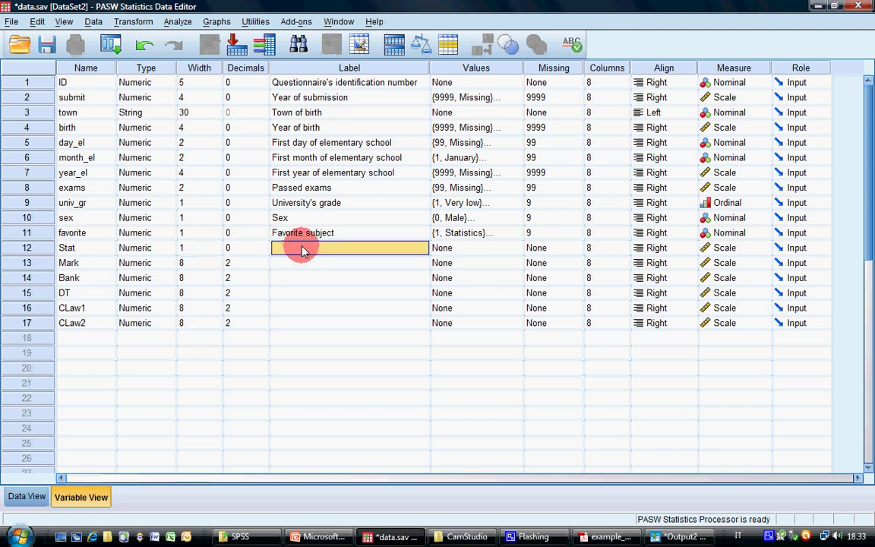
type("Statistics")
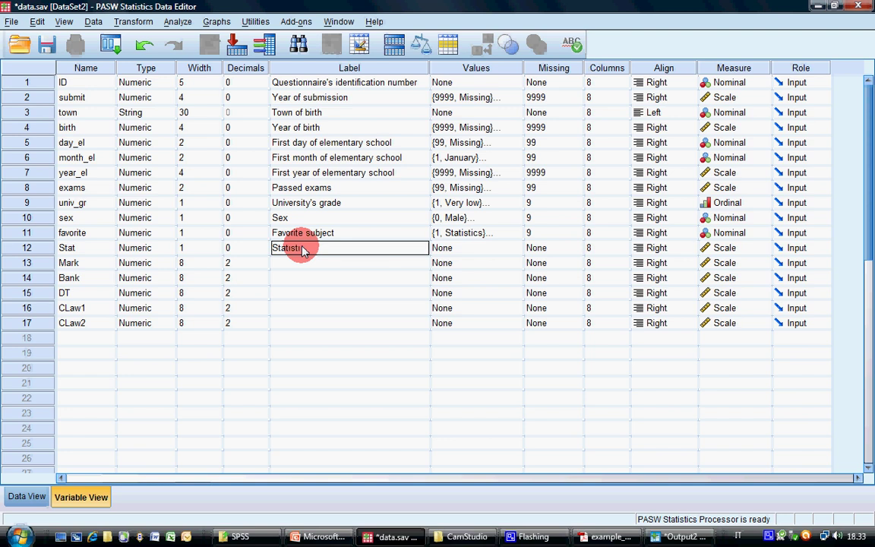
type(" is passed")
key("Tab")
Step: Add the value labels 1 = Yes and 0 = No to the Stat variable
left_click(516, 247)
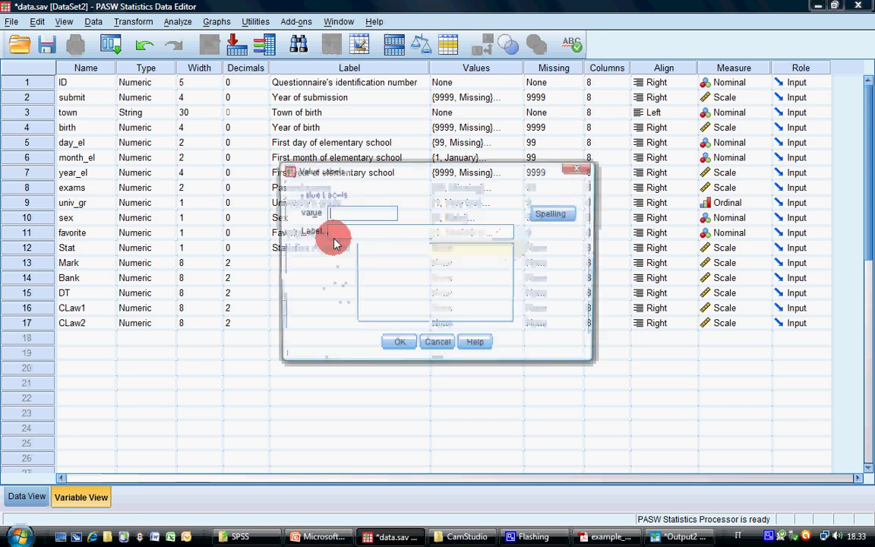
type("1")
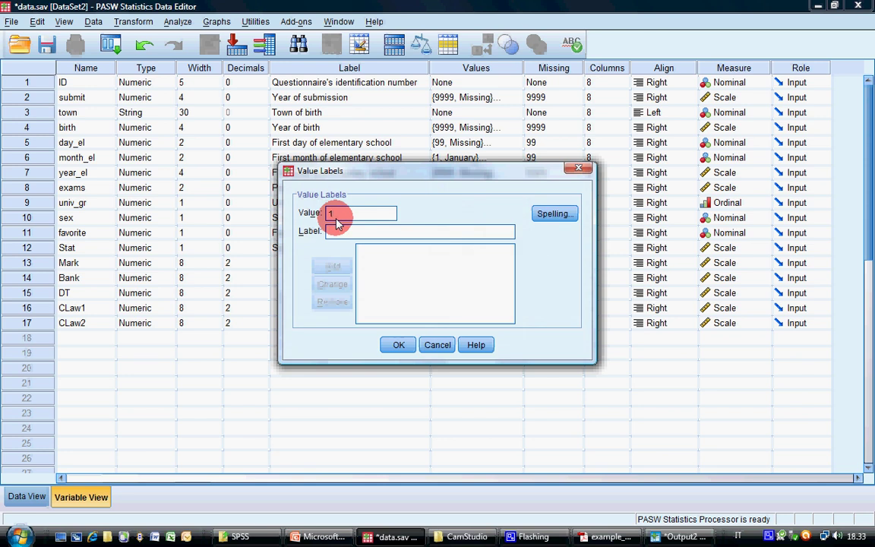
key("Tab")
type("Yes")
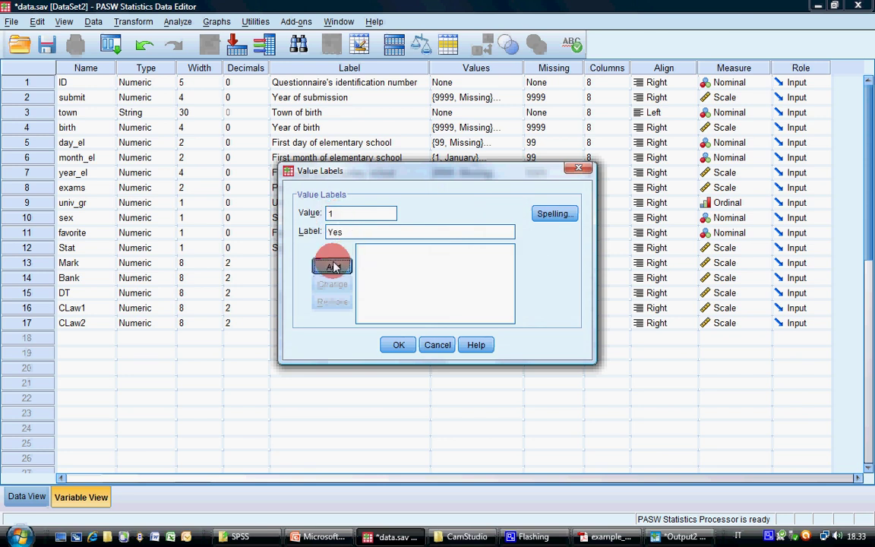
left_click(332, 266)
left_click(350, 215)
type("0")
key("Tab")
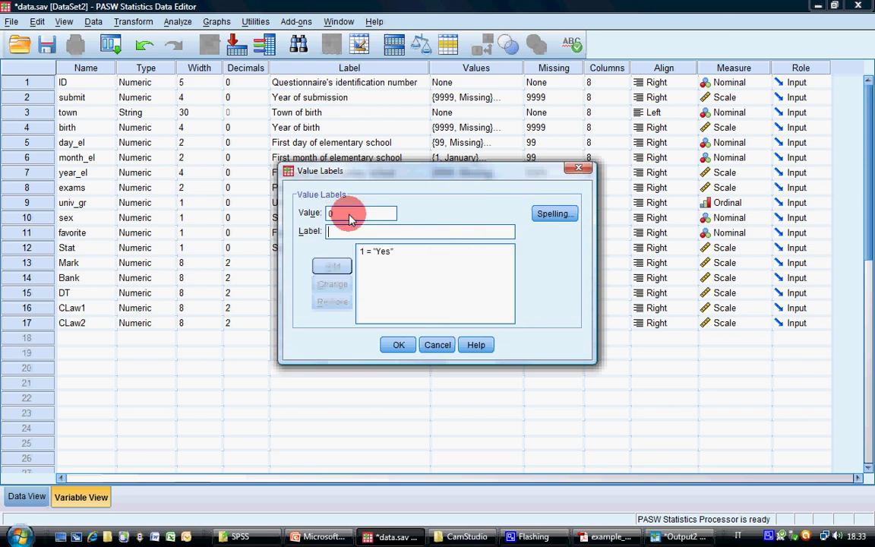
type("No")
left_click(332, 266)
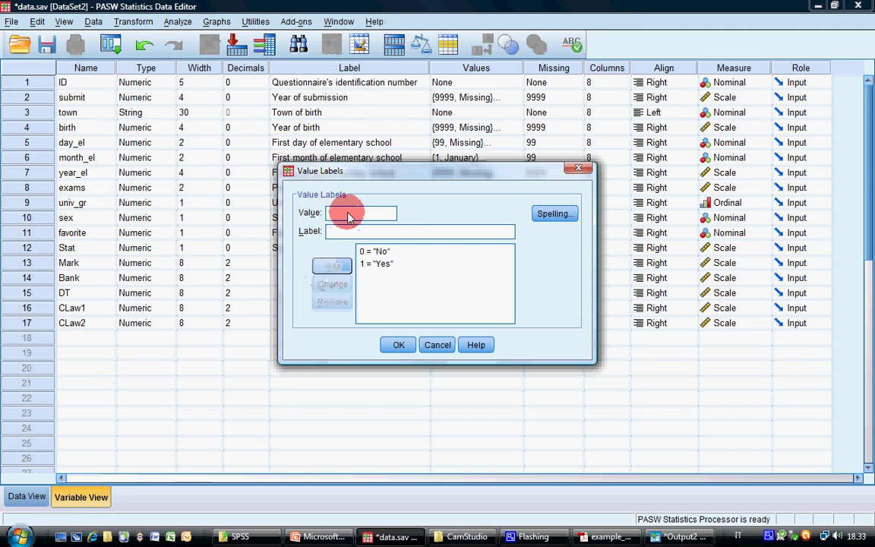
Step: Add the value label 9 = Missing to the Stat variable and accept its value labels
left_click(350, 216)
type("9")
key("Tab")
type("Missing")
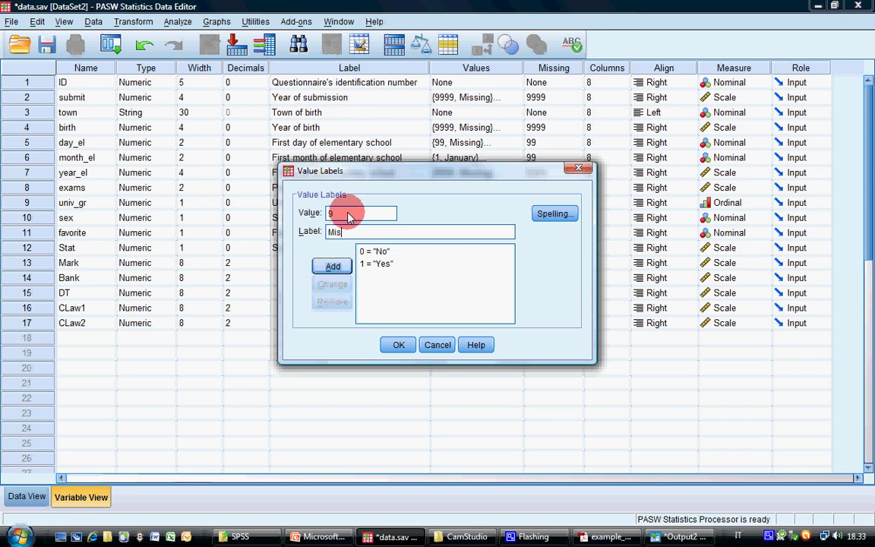
left_click(346, 268)
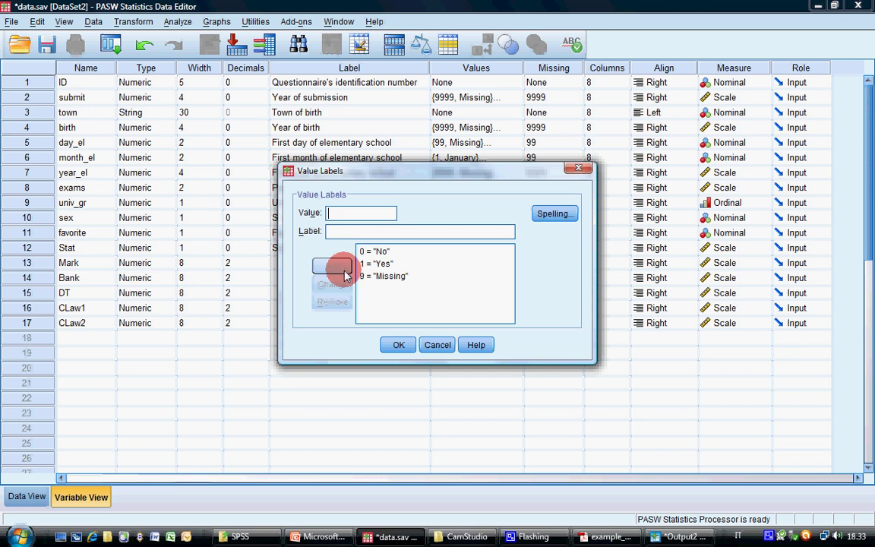
left_click(399, 345)
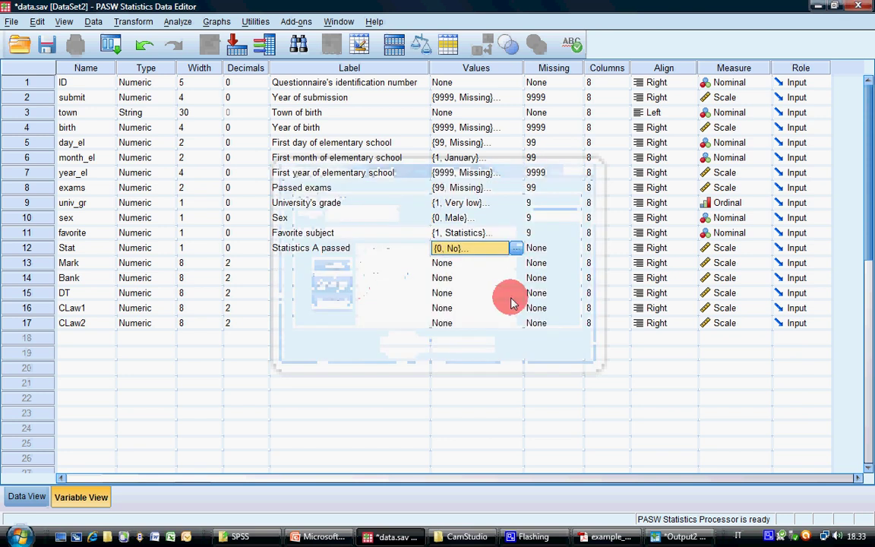
Step: Define 9 as a discrete missing value for the Stat variable
left_click(568, 250)
left_click(578, 248)
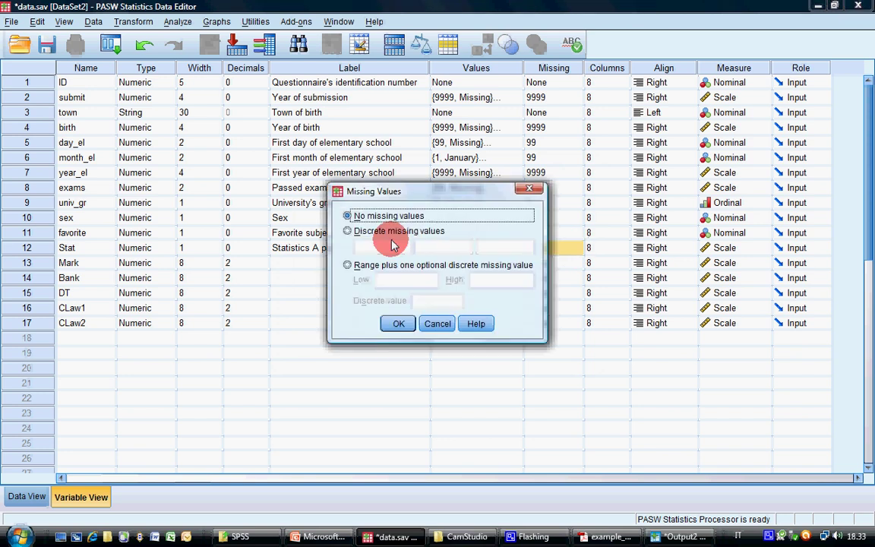
left_click(350, 231)
left_click(383, 248)
type("9")
left_click(396, 324)
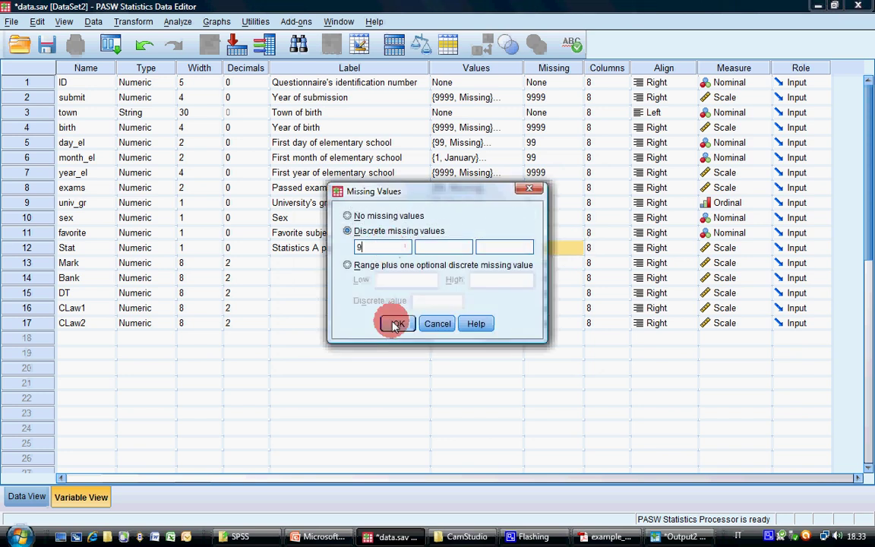
Step: Set the Stat variable's measurement level to Nominal
left_click(749, 244)
left_click(762, 247)
left_click(741, 290)
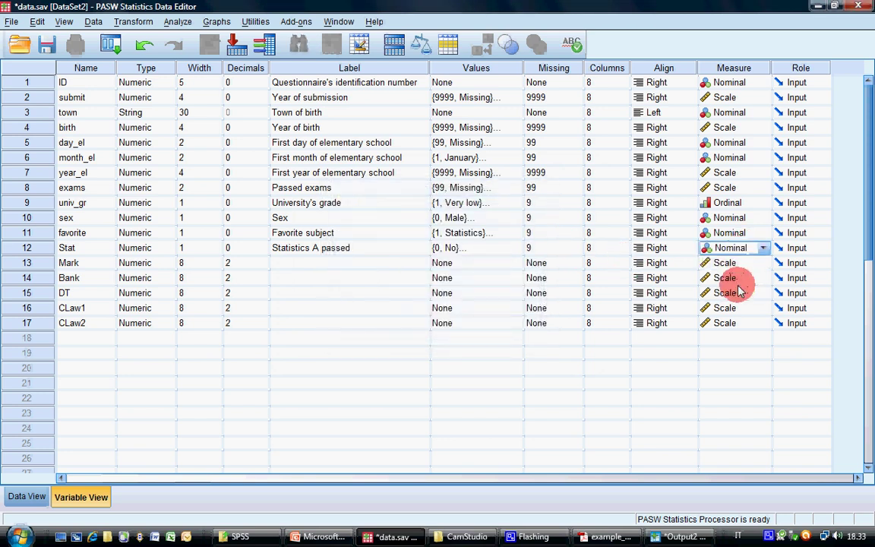
left_click(231, 382)
left_click(156, 248)
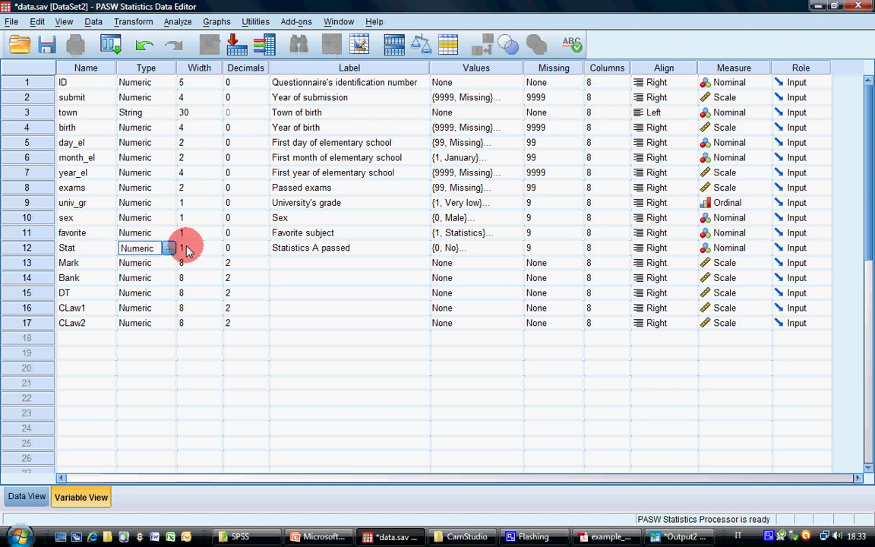
left_click(707, 247)
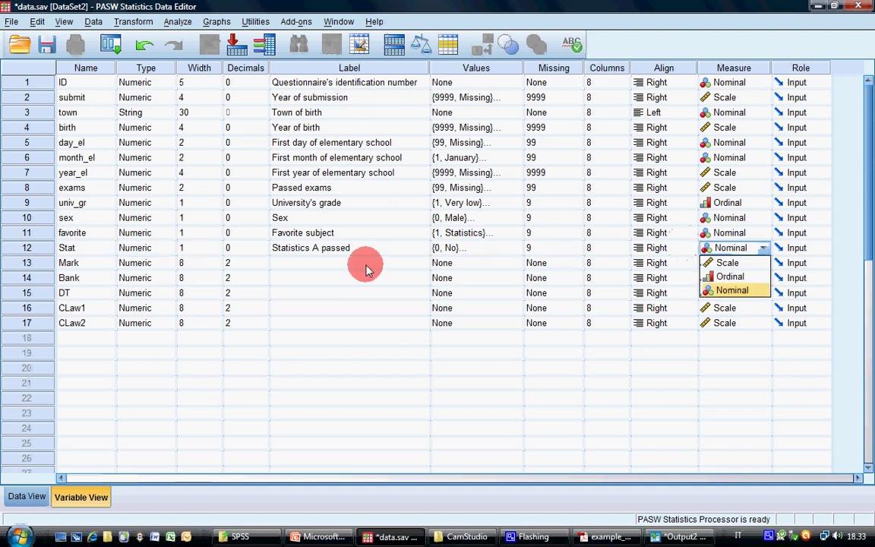
left_click(304, 352)
left_click(34, 250)
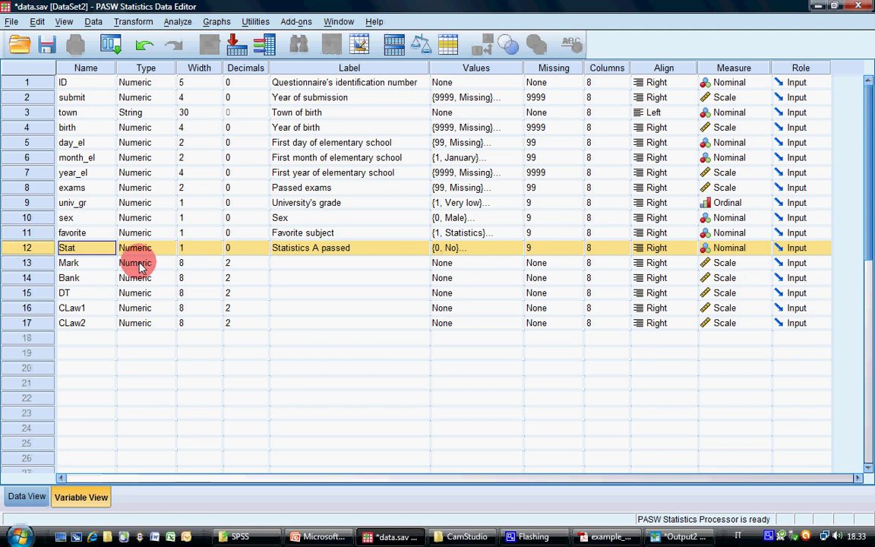
Step: Try to copy Stat's width to the variables Mark through CLaw2
right_click(199, 250)
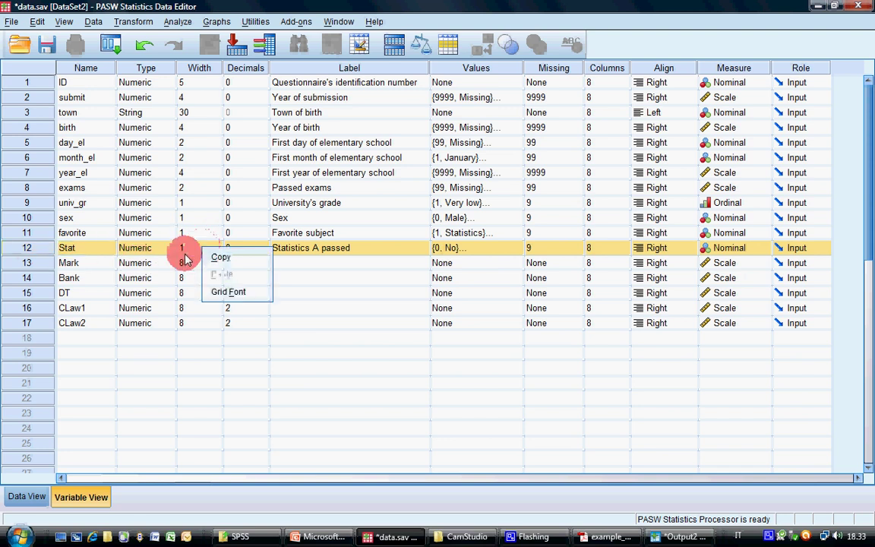
left_click(202, 277)
right_click(204, 258)
left_click_drag(199, 263, 193, 324)
right_click(193, 324)
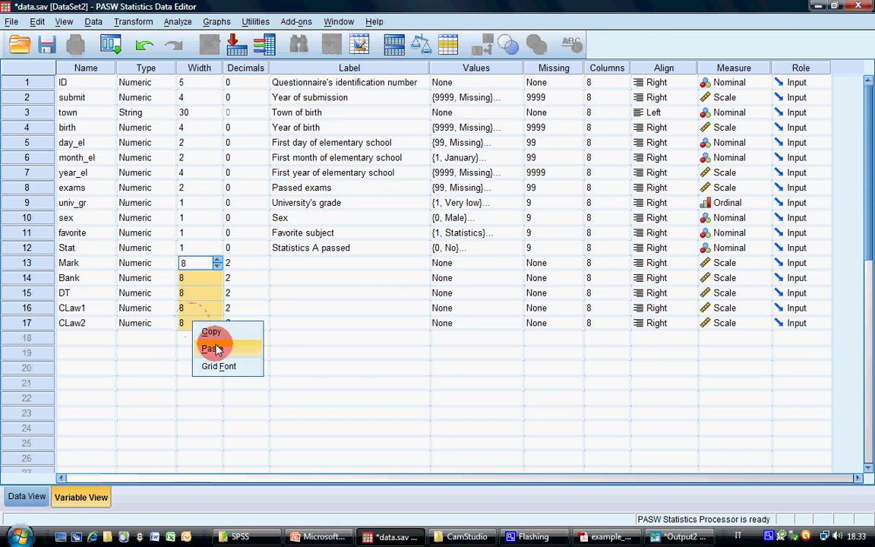
left_click(196, 348)
left_click(439, 287)
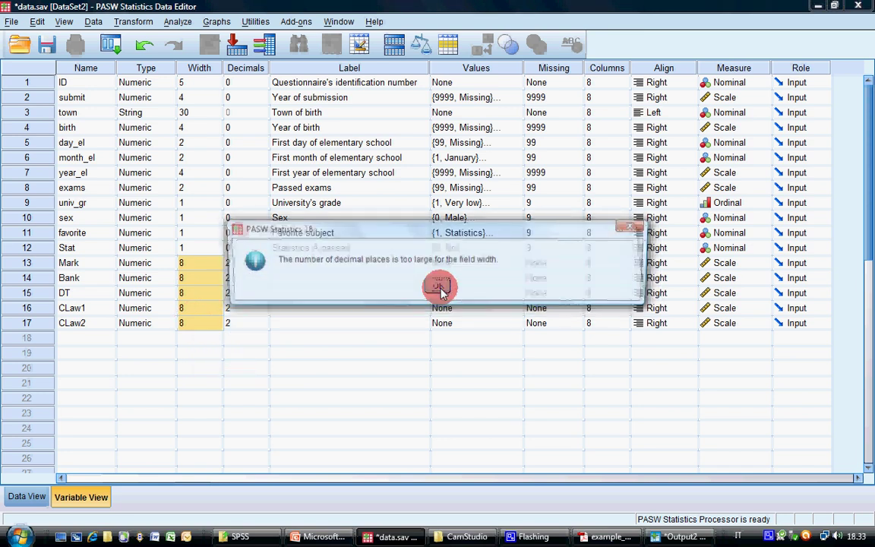
Step: Copy Stat's decimals setting of 0 to the variables Mark, Bank, DT, CLaw1 and CLaw2
right_click(243, 248)
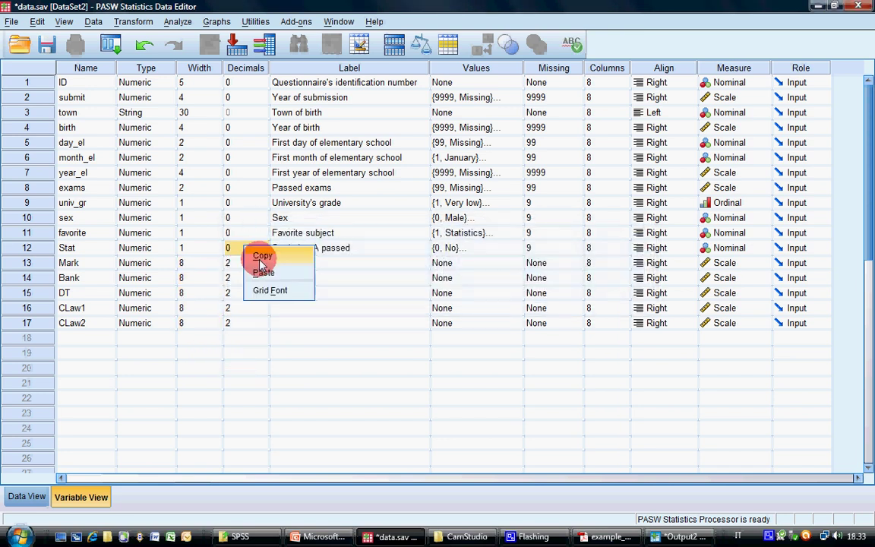
left_click(261, 256)
left_click_drag(234, 262, 234, 323)
right_click(239, 324)
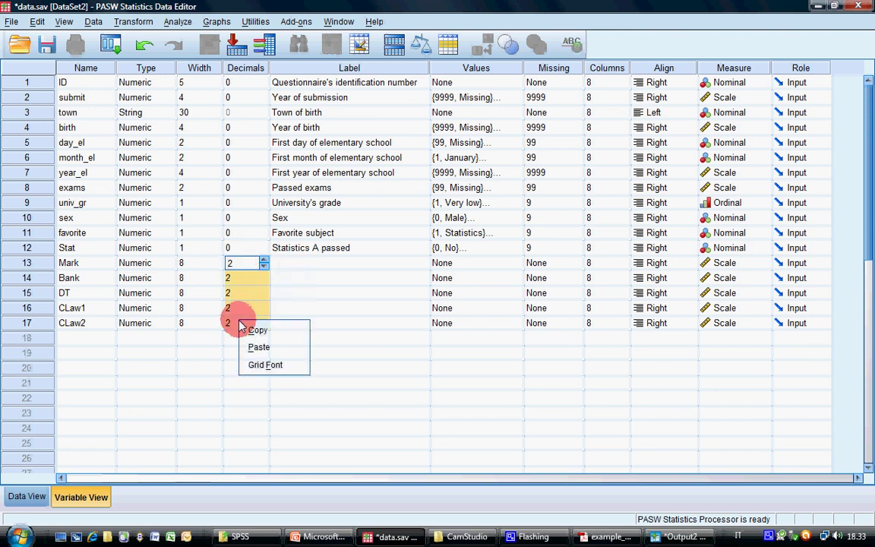
left_click(258, 347)
Step: Copy Stat's width of 1 to the variables Mark, Bank, DT, CLaw1 and CLaw2
right_click(200, 252)
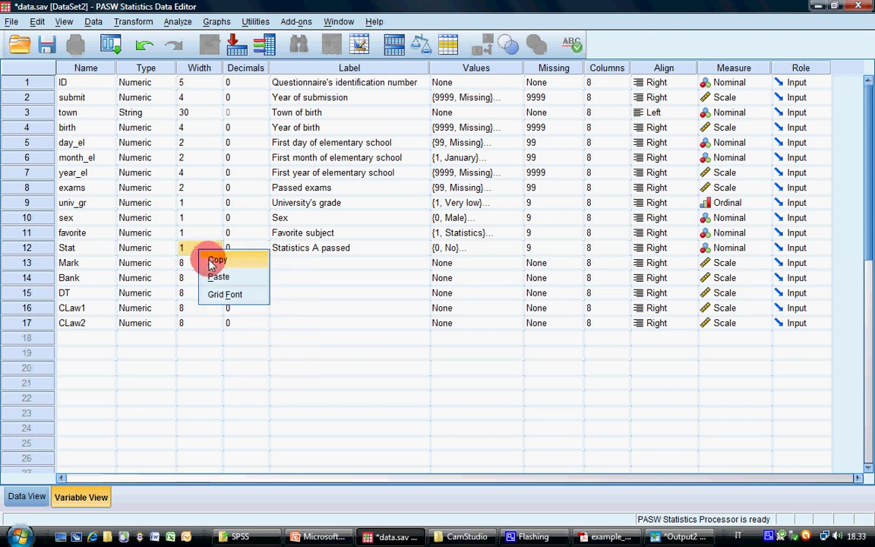
left_click(211, 260)
left_click_drag(206, 264, 199, 320)
right_click(204, 329)
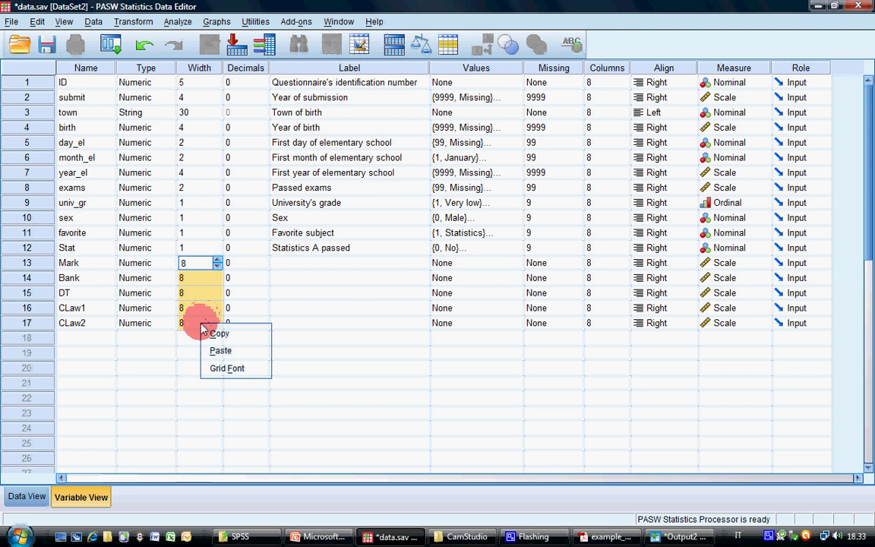
left_click(220, 350)
Step: Copy Stat's label "Statistics A passed" to the variables in rows 13 to 17
right_click(294, 247)
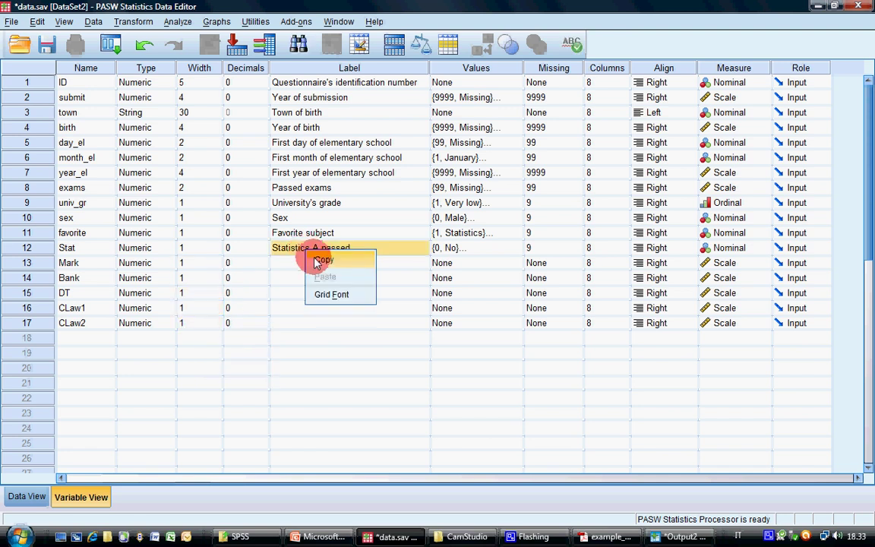
left_click(318, 260)
left_click(290, 267)
left_click_drag(289, 272, 287, 327)
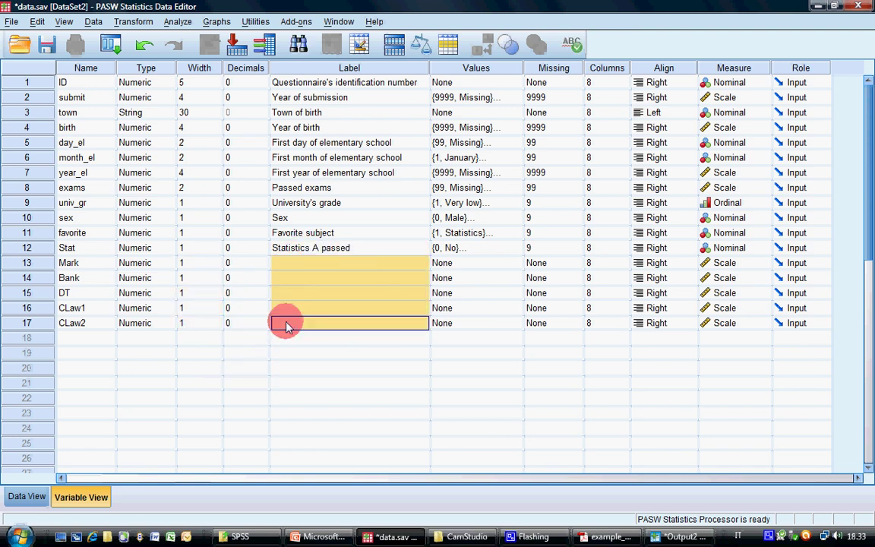
right_click(287, 326)
left_click(311, 352)
Step: Change the Mark variable's label to "Marketing passed"
double_click(320, 263)
left_click_drag(320, 263, 234, 272)
type("Marke")
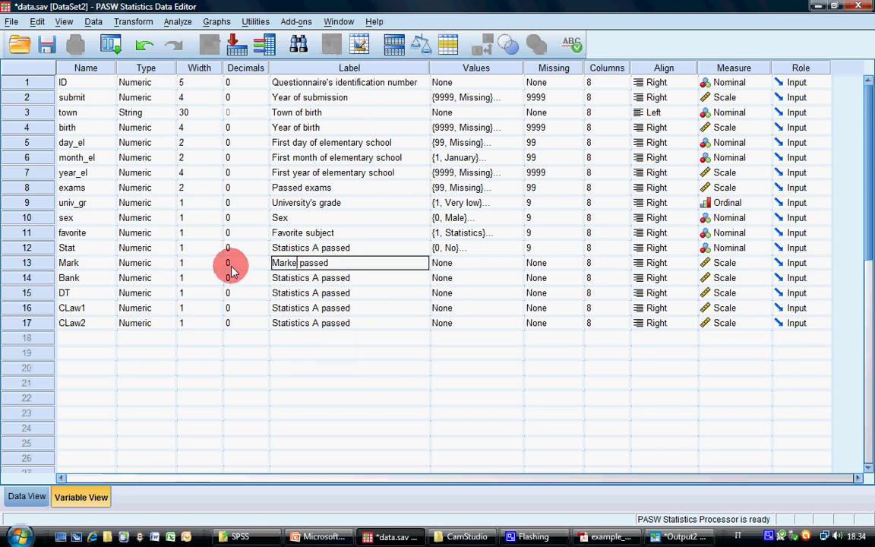
type("ting")
Step: Change the Bank variable's label to "Banking passed"
left_click(313, 283)
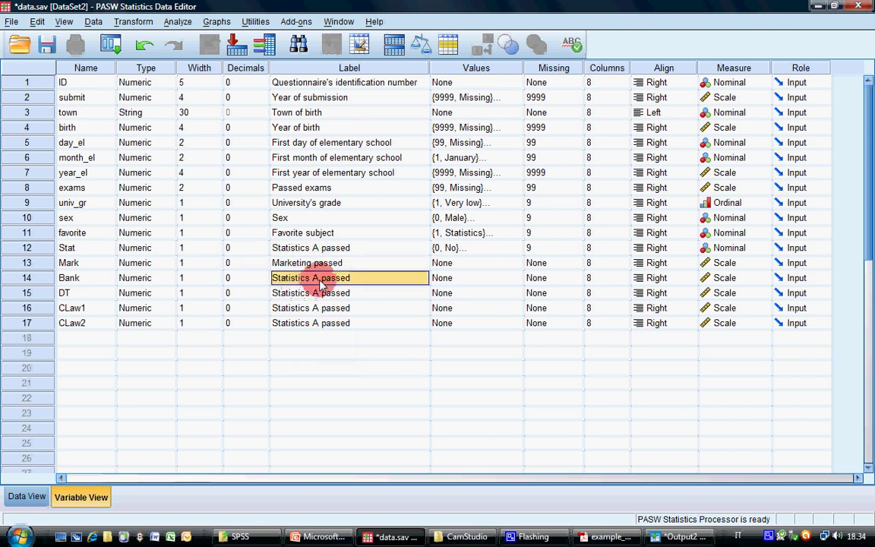
double_click(320, 283)
left_click_drag(312, 281, 234, 281)
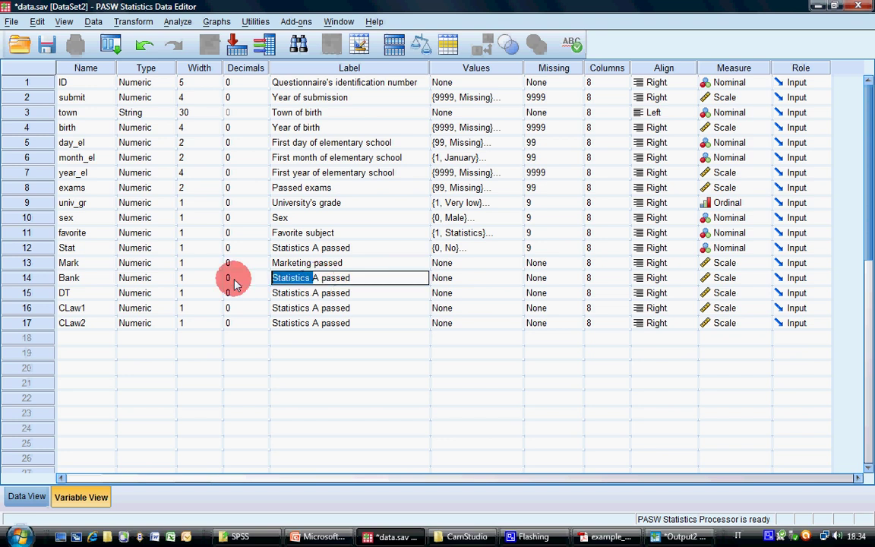
type("Banking")
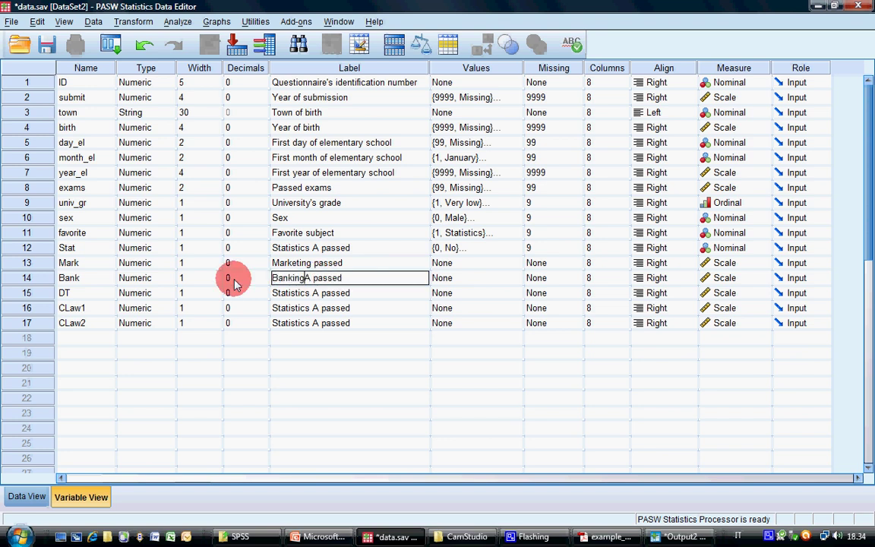
key("Delete")
Step: Change the DT variable's label to "Decision Theory passed"
left_click(310, 296)
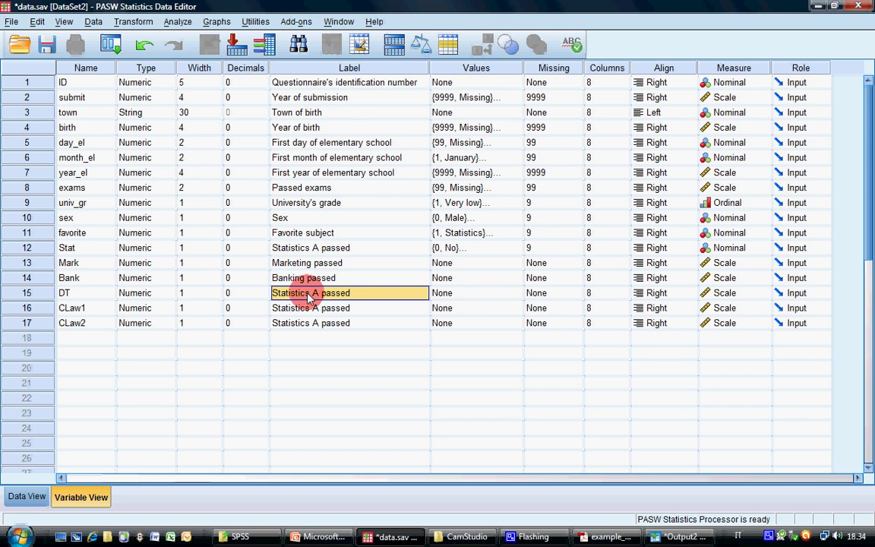
left_click(310, 297)
left_click_drag(318, 297, 216, 297)
type("D")
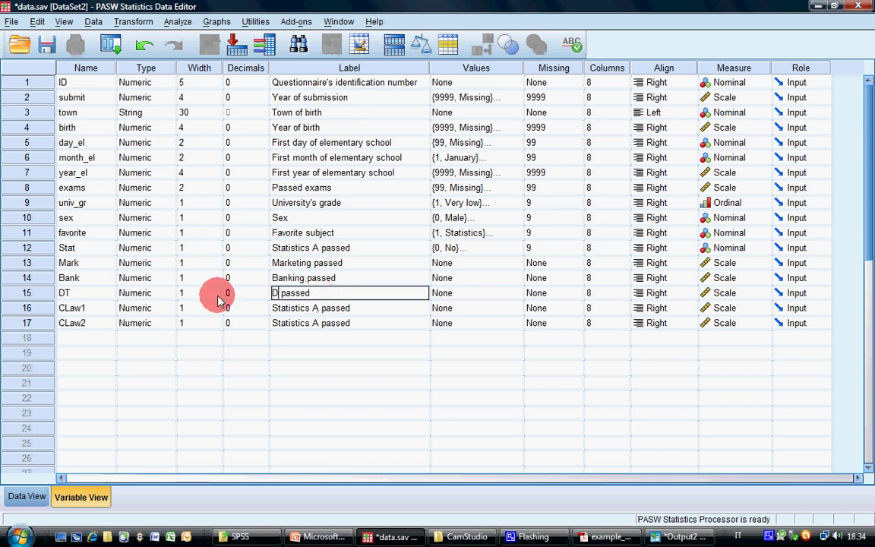
type("ecision Theory")
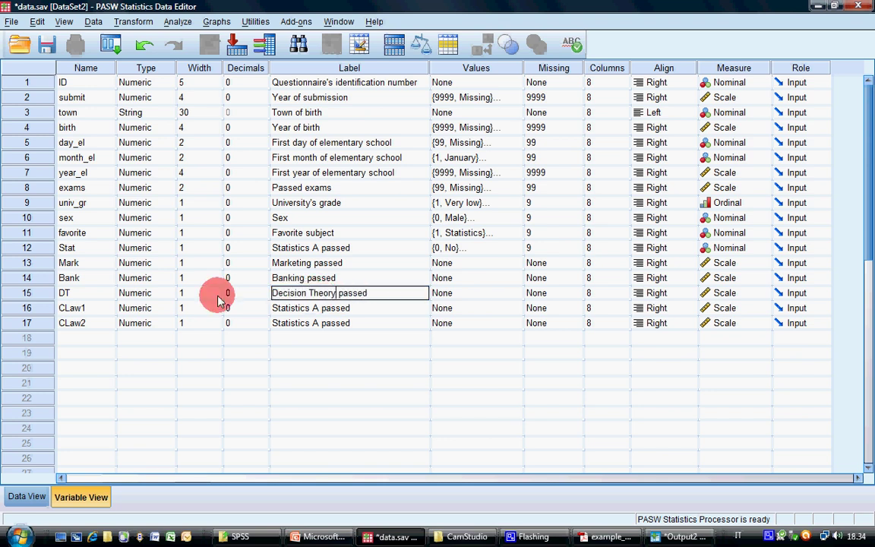
Step: Change the CLaw1 variable's label to "Commercial Law A passed"
left_click(285, 311)
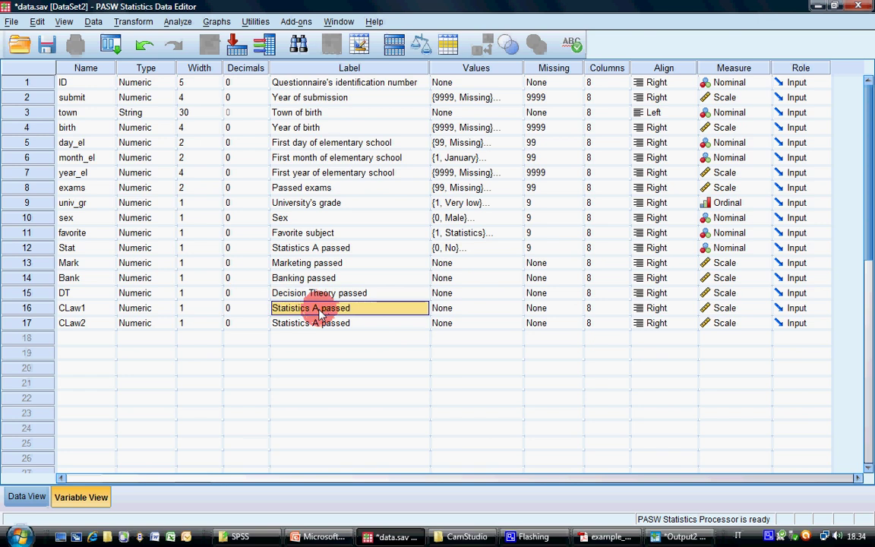
left_click(319, 311)
left_click_drag(319, 312, 209, 307)
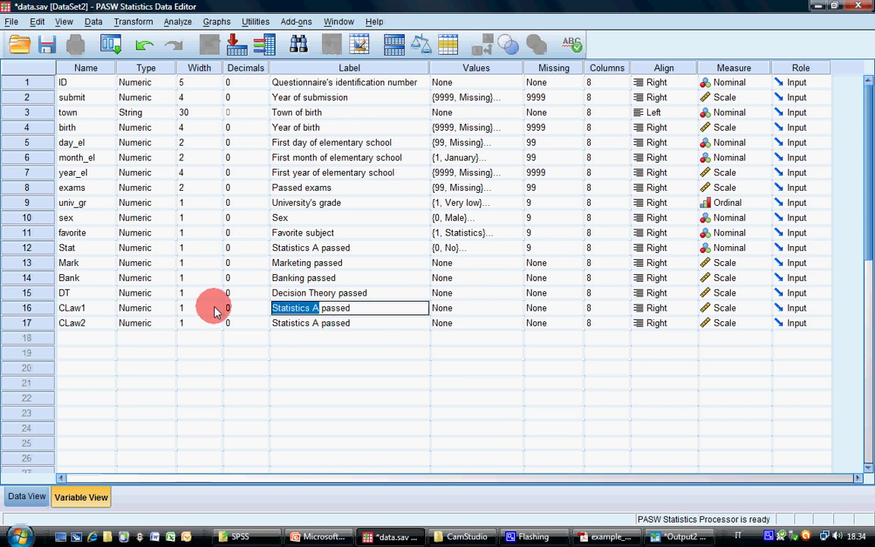
type("Commercial Law")
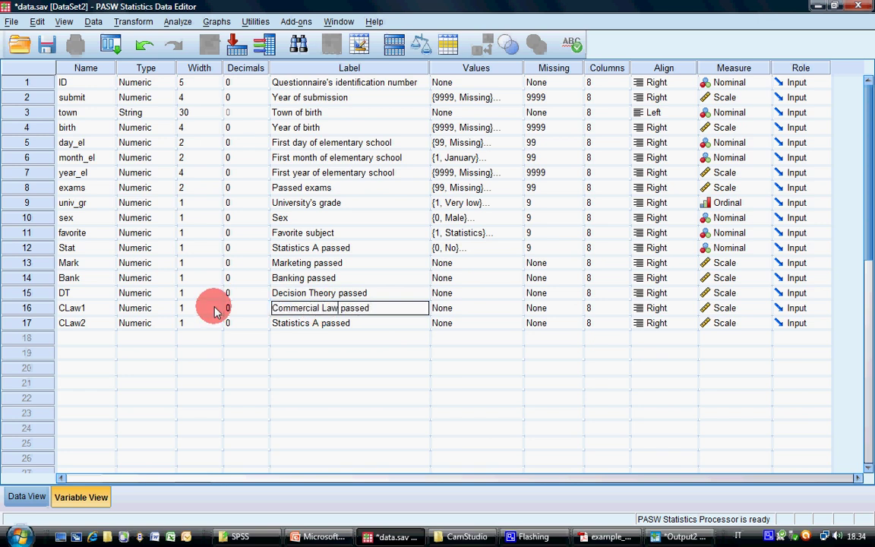
key("Tab")
left_click(333, 311)
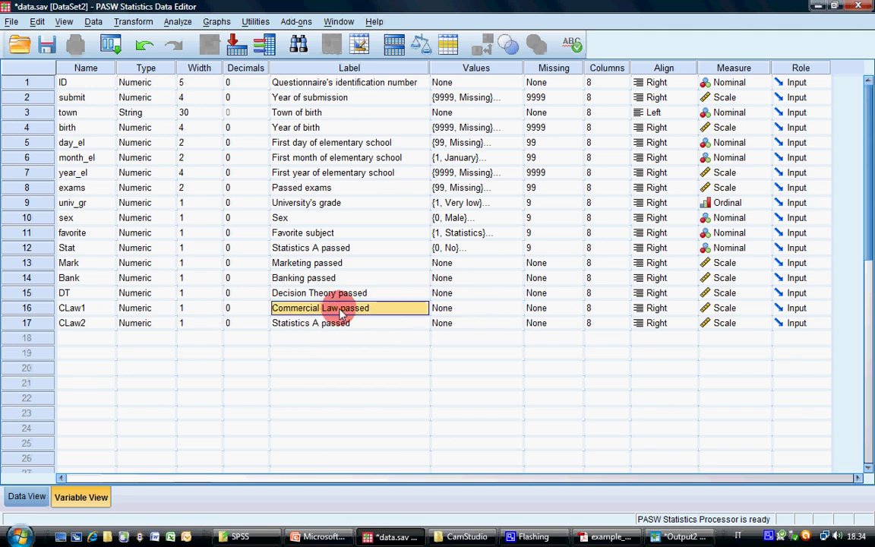
left_click(343, 311)
type("A")
left_click(344, 339)
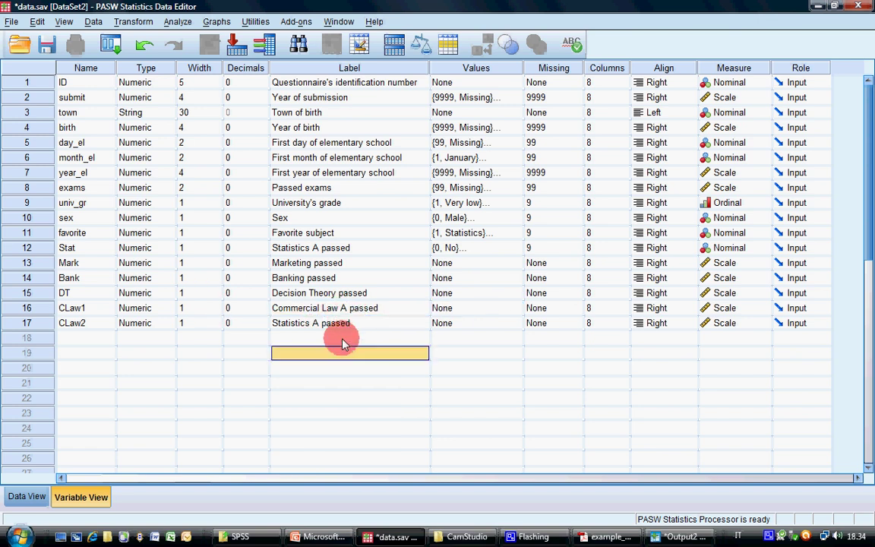
Step: Copy CLaw1's label to the CLaw2 variable and change it to "Commercial Law B passed"
left_click(336, 311)
right_click(335, 312)
left_click(348, 322)
right_click(332, 325)
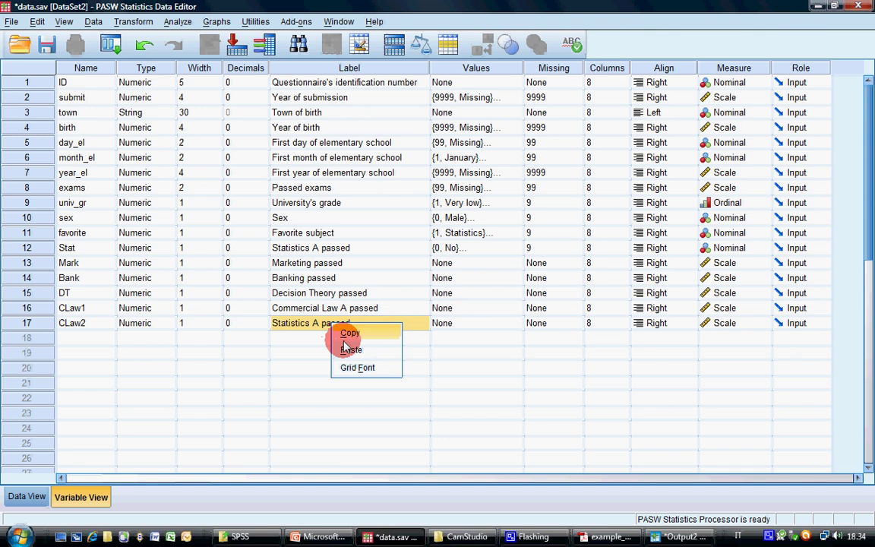
left_click(348, 350)
left_click(340, 324)
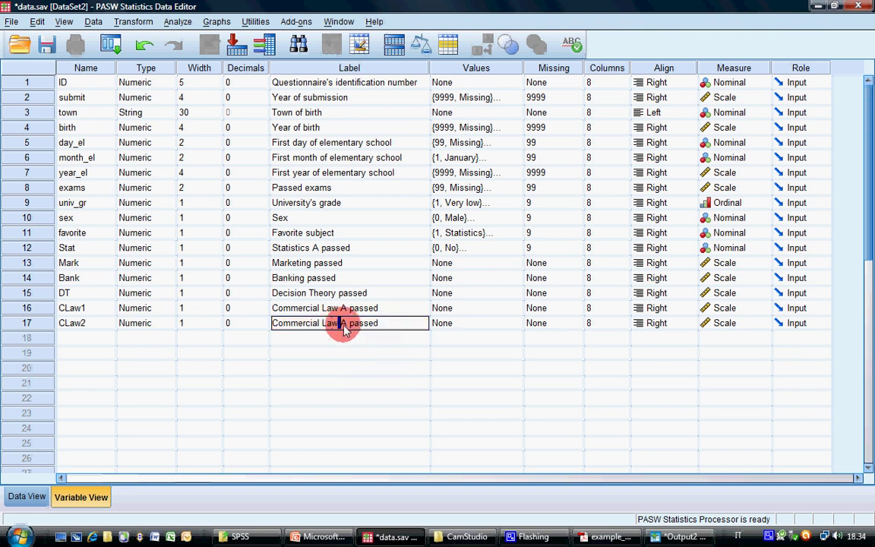
key("Delete")
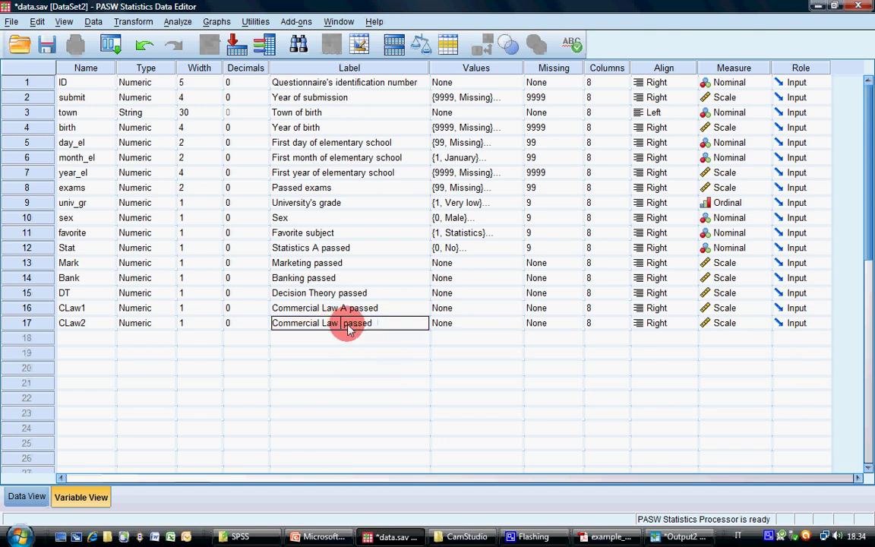
type("B")
key("Return")
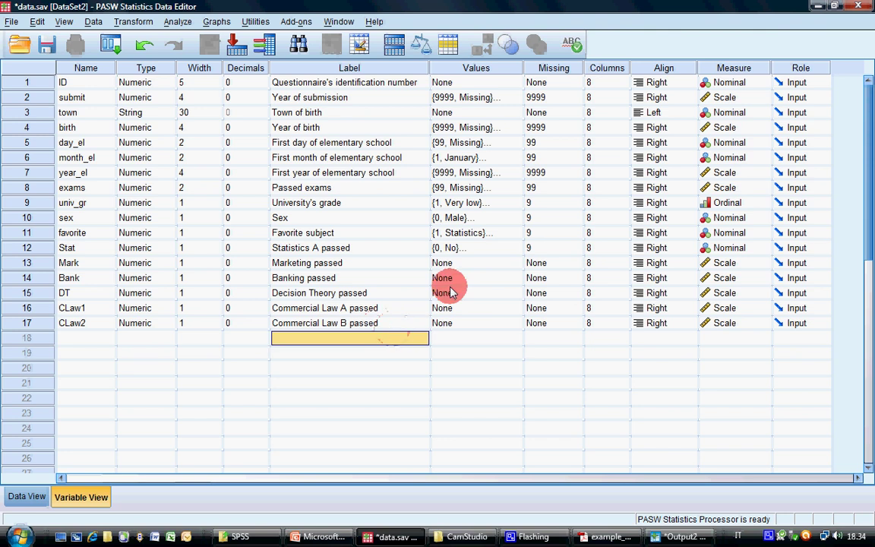
Step: Copy Stat's value labels to the variables in rows 13 to 17, Mark to CLaw2
right_click(459, 255)
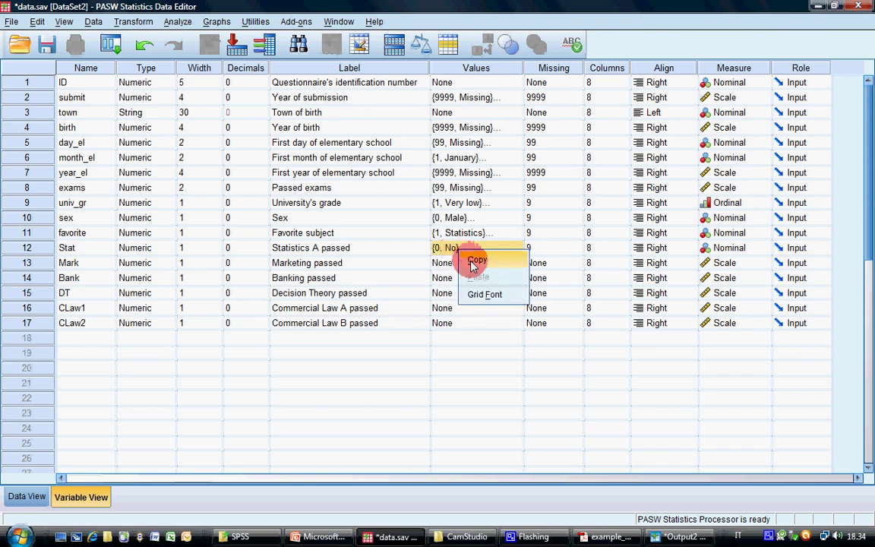
left_click(476, 261)
left_click_drag(467, 263, 458, 327)
right_click(459, 327)
left_click(518, 345)
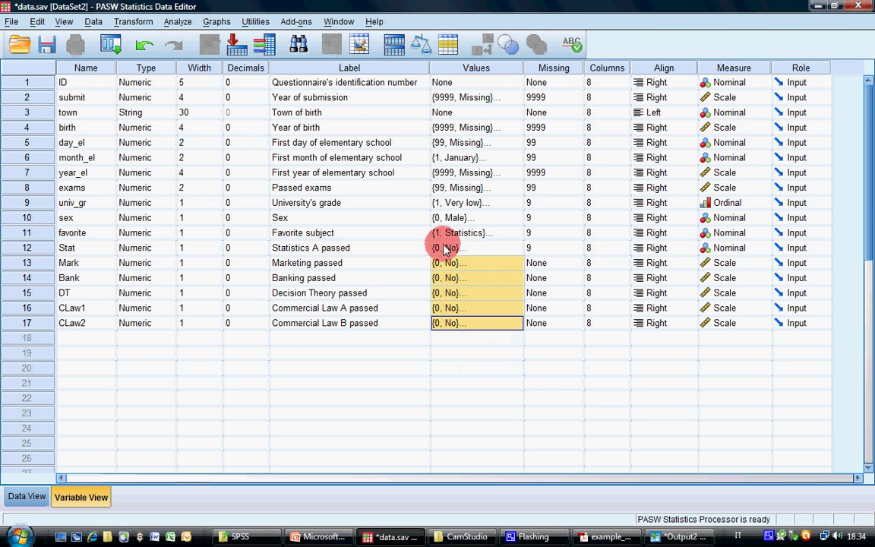
Step: Copy Stat's missing value definition of 9 to the variables in rows 13 to 17
right_click(545, 250)
left_click(560, 260)
left_click_drag(561, 259, 557, 325)
right_click(559, 325)
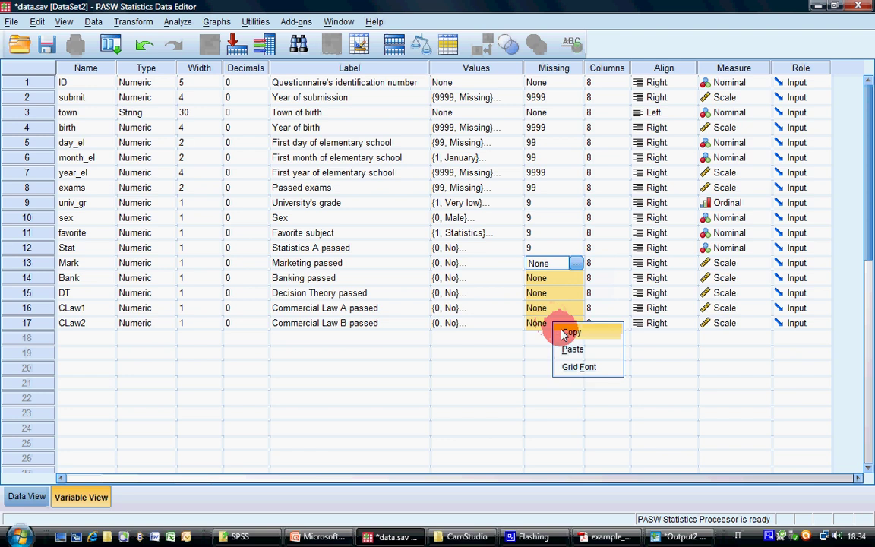
left_click(573, 349)
Step: Copy Stat's Nominal measurement level to the variables in rows 13 to 17 and save the file
right_click(732, 249)
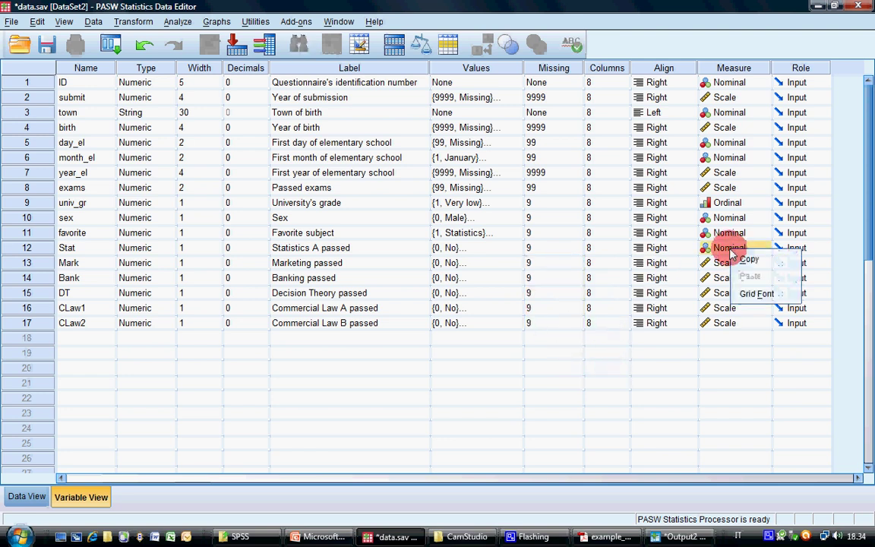
left_click(749, 260)
left_click_drag(726, 263, 723, 326)
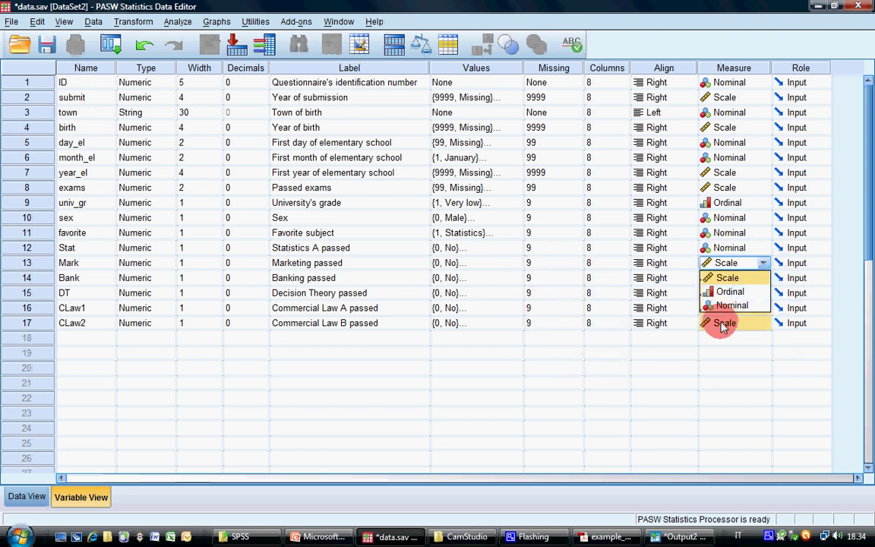
right_click(723, 327)
left_click(779, 345)
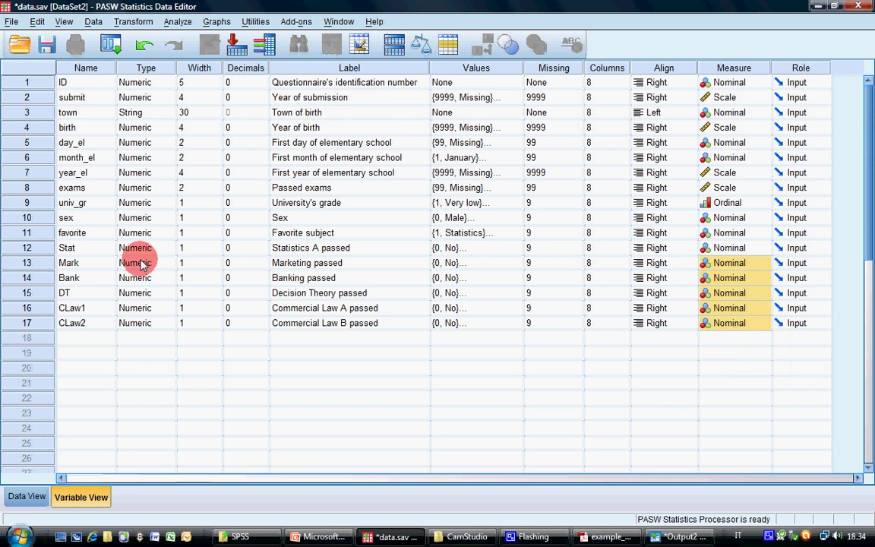
left_click(46, 45)
Step: Consult the degree course question in the Acrobat questionnaire and add a variable named degree in row 18 of the SPSS file
left_click(86, 338)
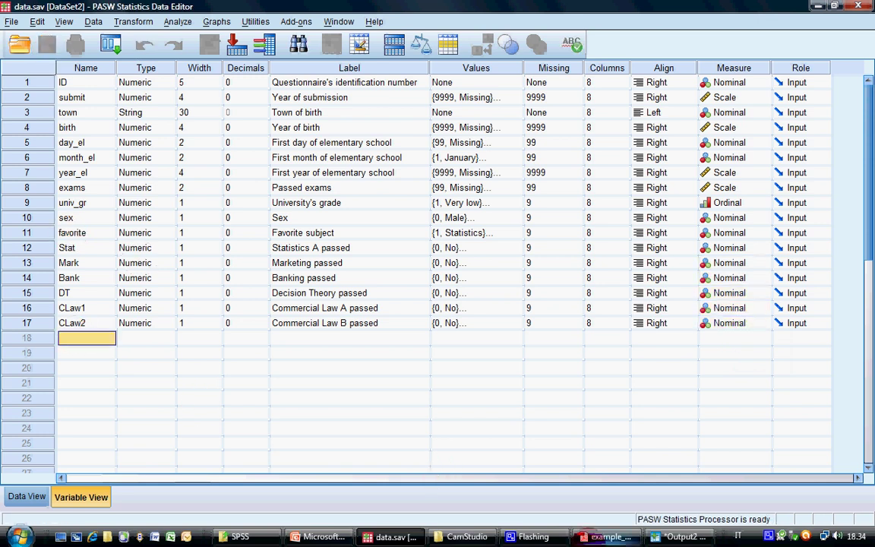
left_click(604, 536)
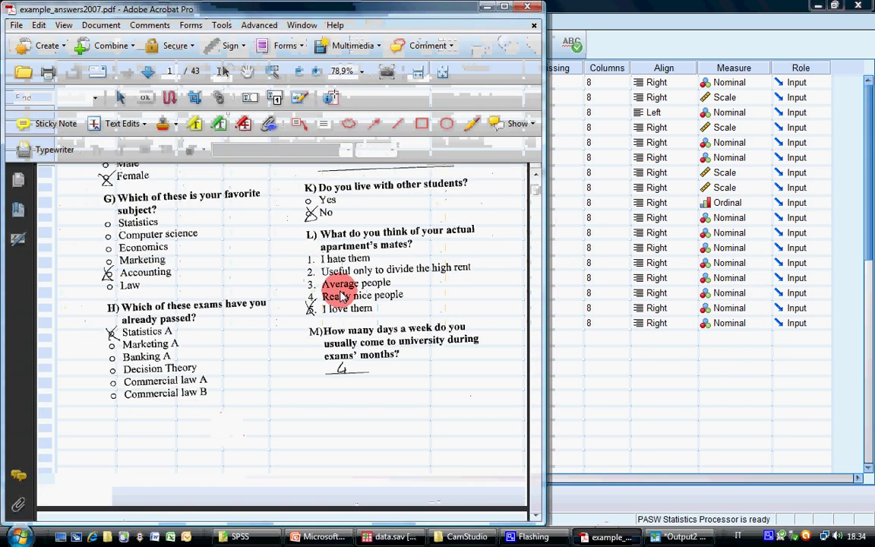
scroll(342, 294, "up", 10)
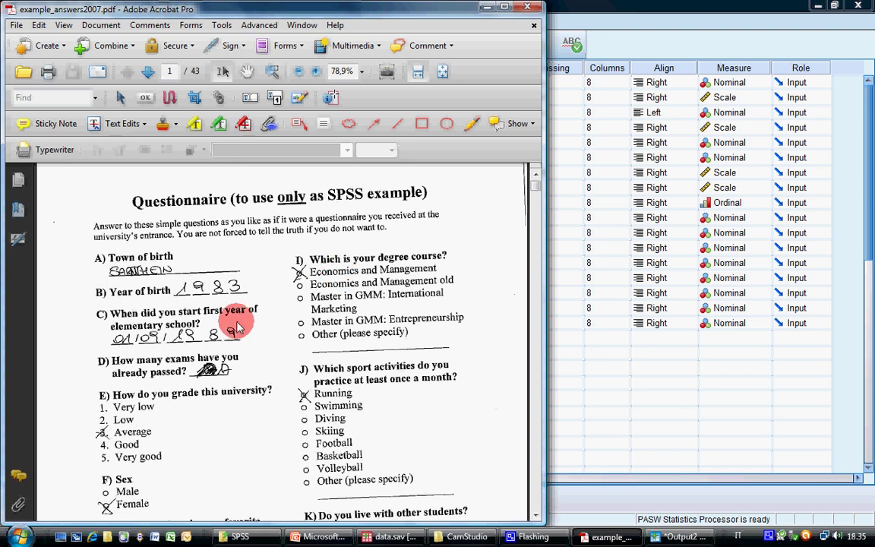
key("alt+Tab")
type("degr")
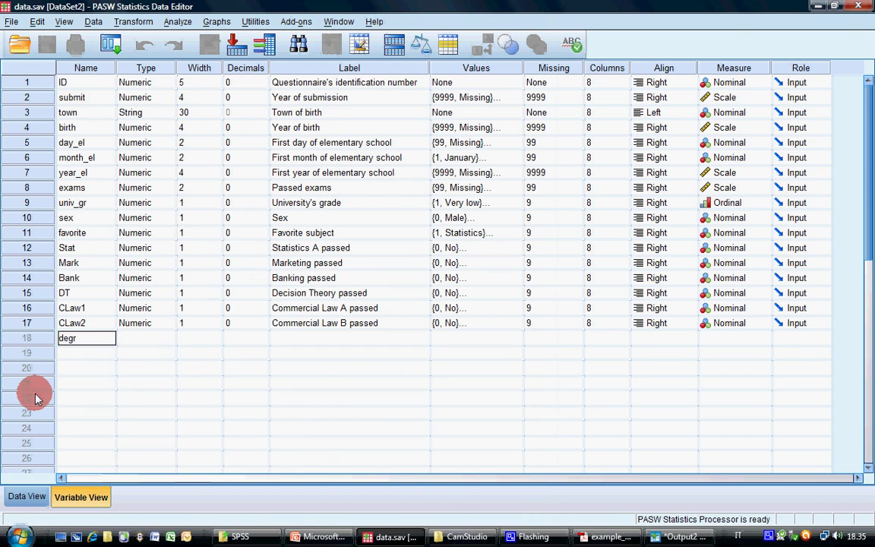
type("ee")
key("Return")
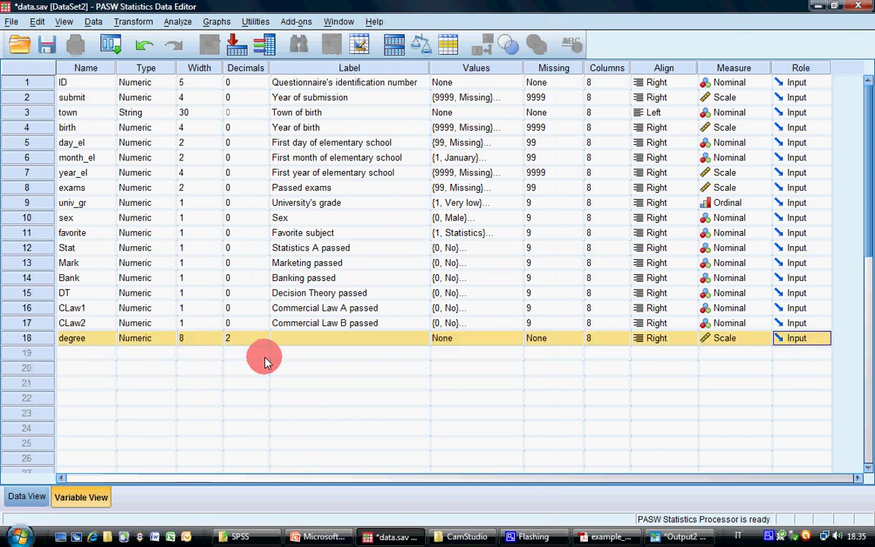
Step: Set the degree variable's width to 1 with 0 decimals and label it "Degree course"
left_click(211, 343)
left_click(219, 342)
left_click(218, 342)
left_click(218, 342)
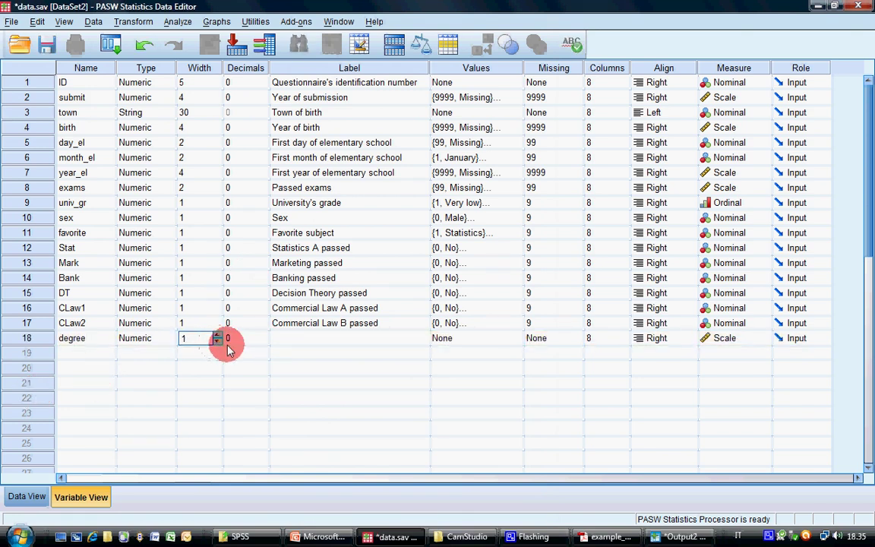
left_click(295, 338)
type("Degr")
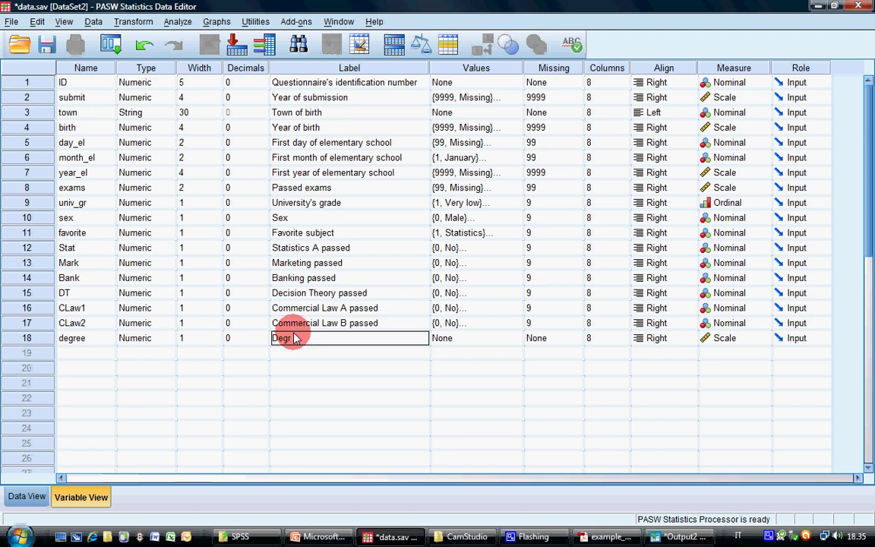
type("ee course")
key("Tab")
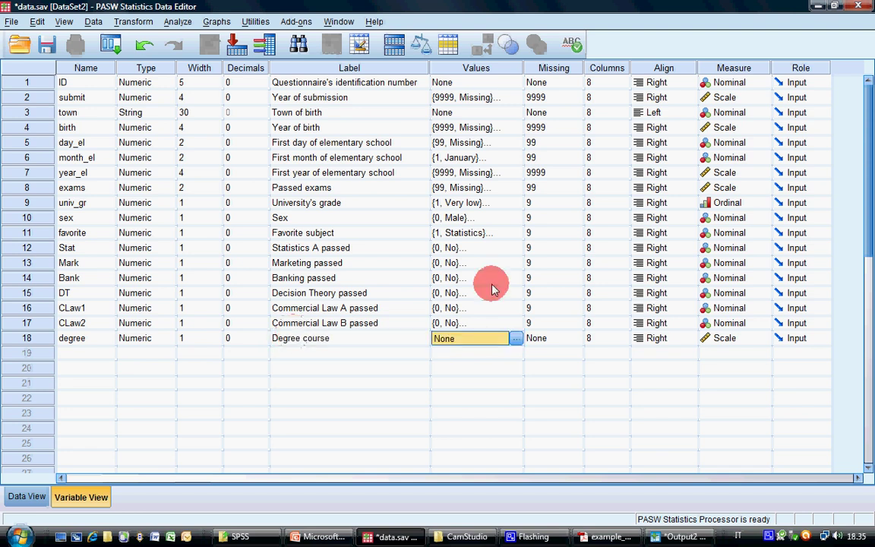
Step: Open the degree variable's value labels and add value 1 as "Economics and Management"
left_click(516, 340)
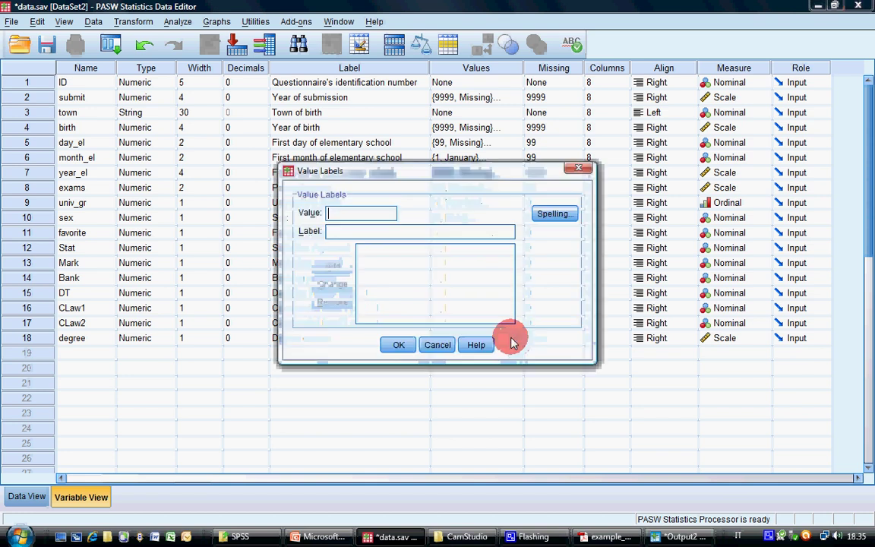
type("1")
left_click(370, 235)
type("E")
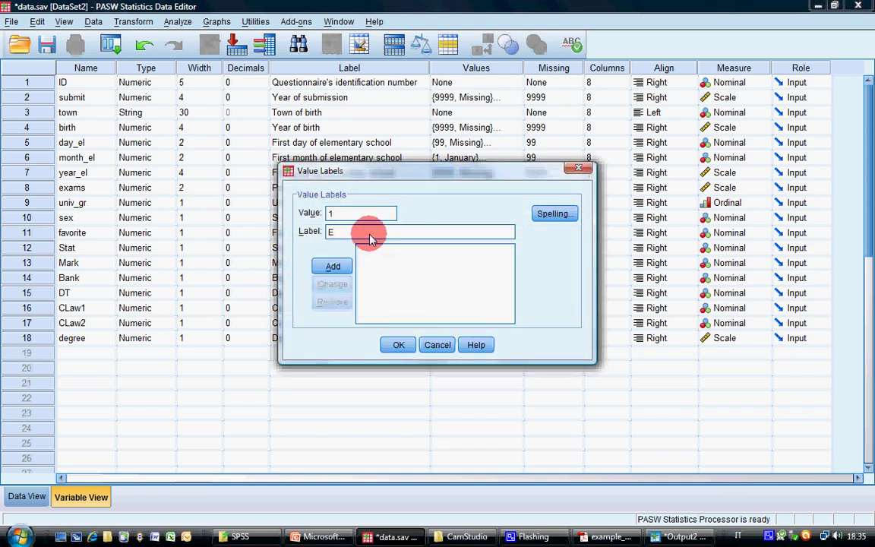
type("conomics and Manageme")
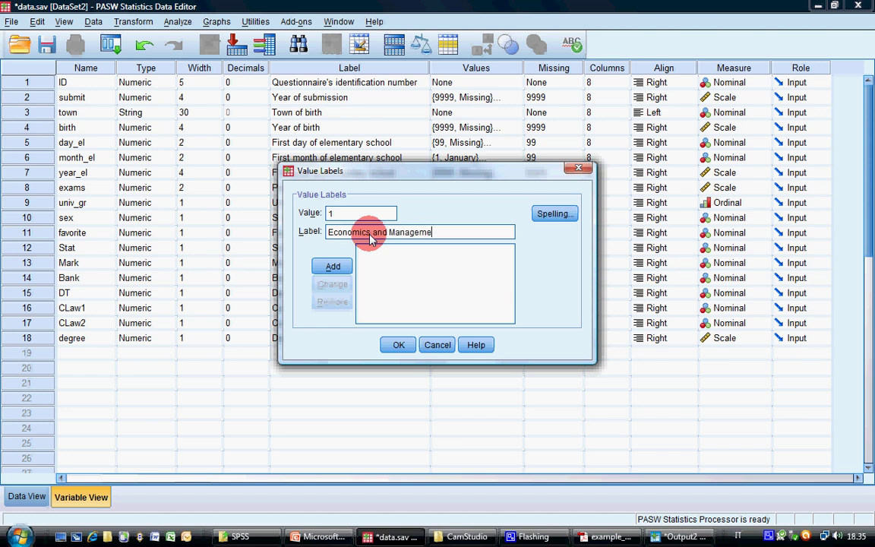
type("nt")
key("Return")
Step: Check the second degree option in the Acrobat questionnaire and add value 2 as "Economics and Management old"
type("2")
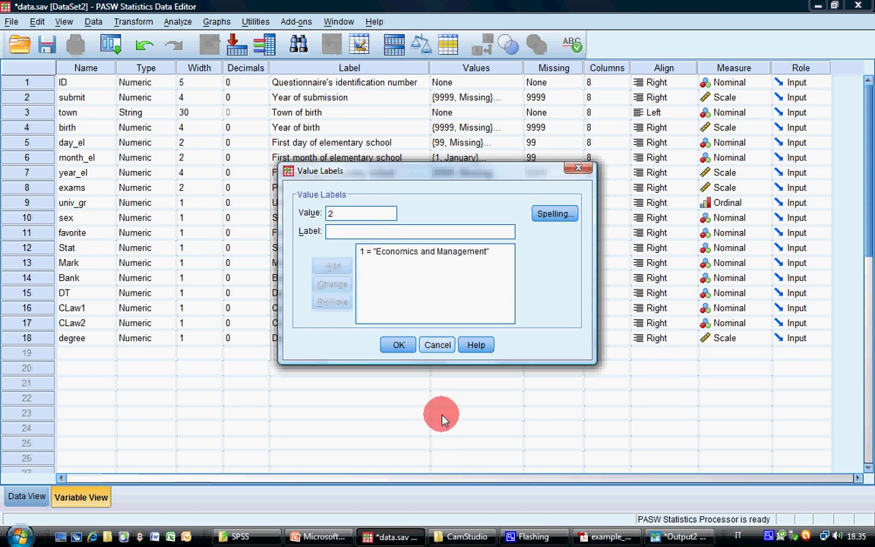
left_click(606, 538)
left_click(394, 537)
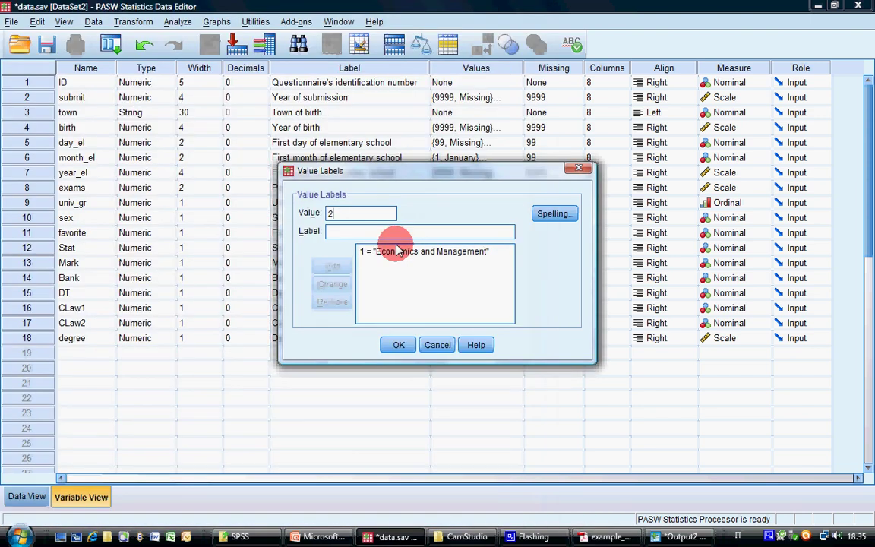
type("Econo")
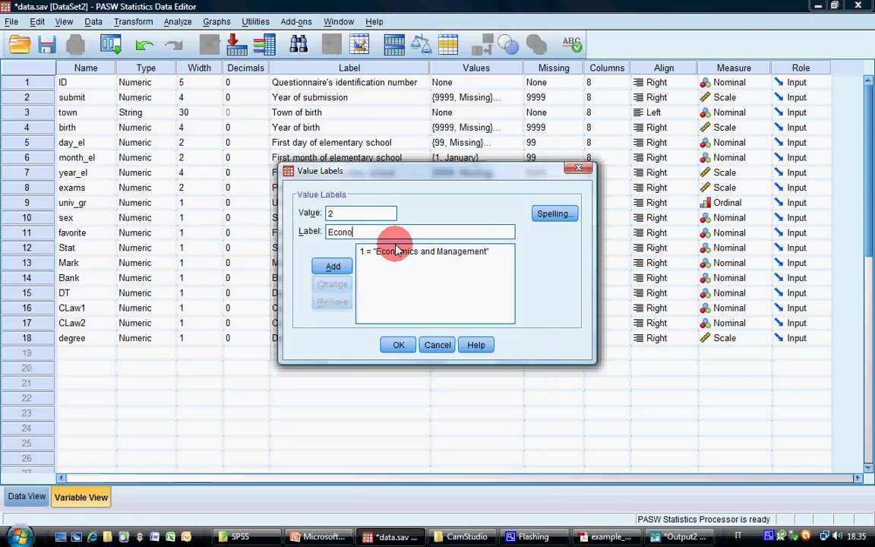
type("mics and Management old")
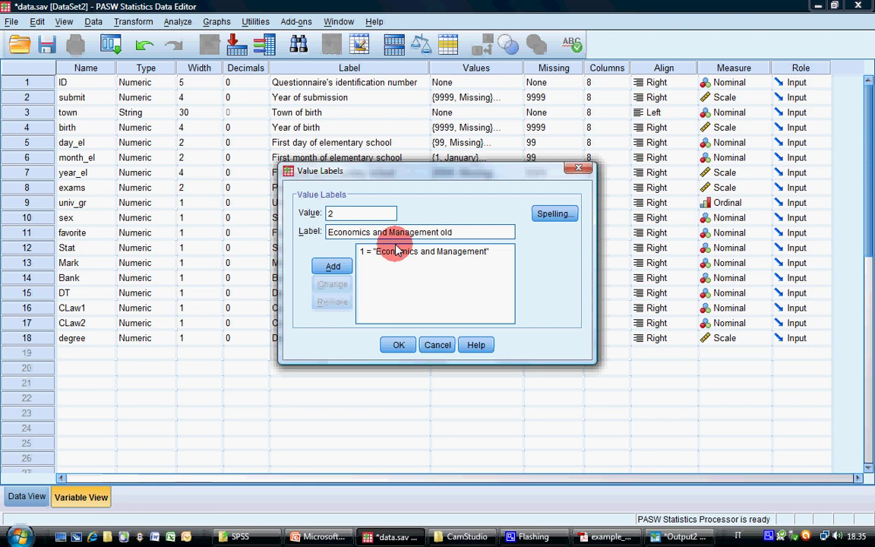
left_click(337, 268)
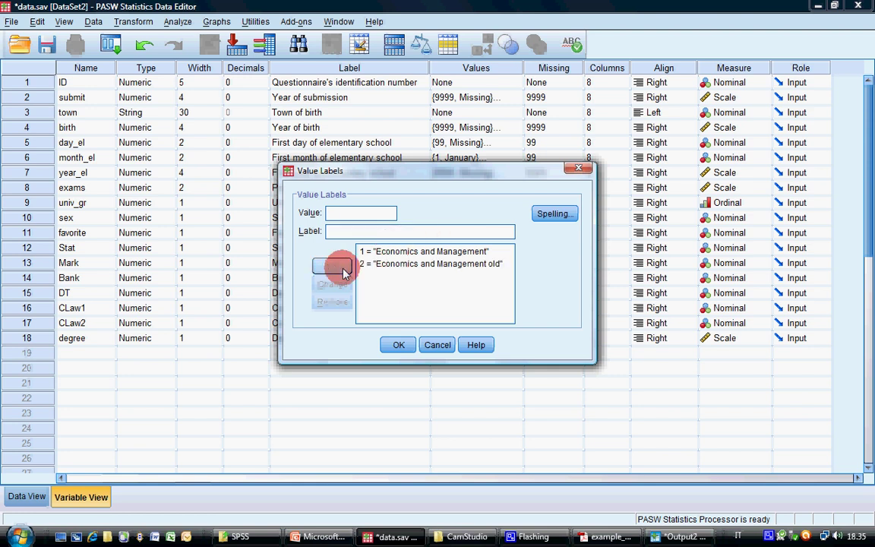
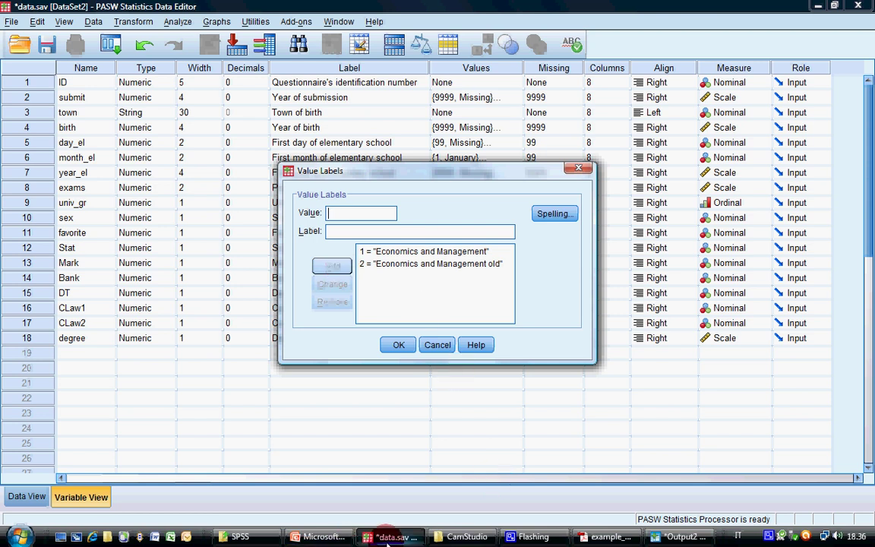
Step: Check the third degree option in the Acrobat questionnaire and add value 3 as "Master Int. Mark." to the degree value labels in SPSS
left_click(614, 536)
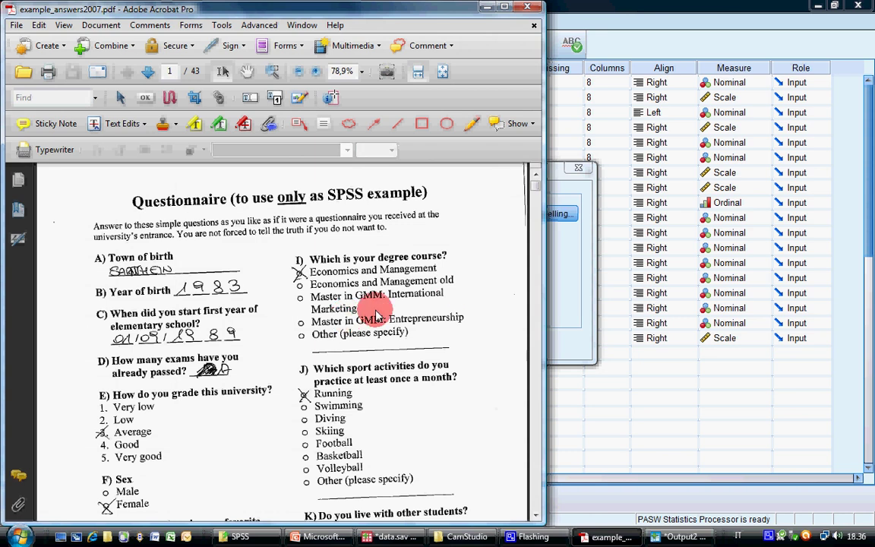
left_click(662, 6)
type("3")
left_click(350, 231)
type("M")
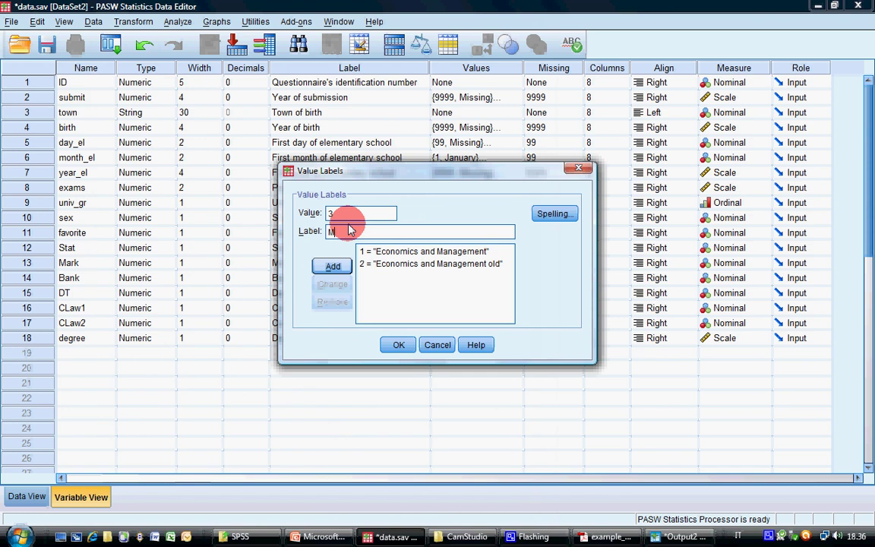
type("aster Int. Mar")
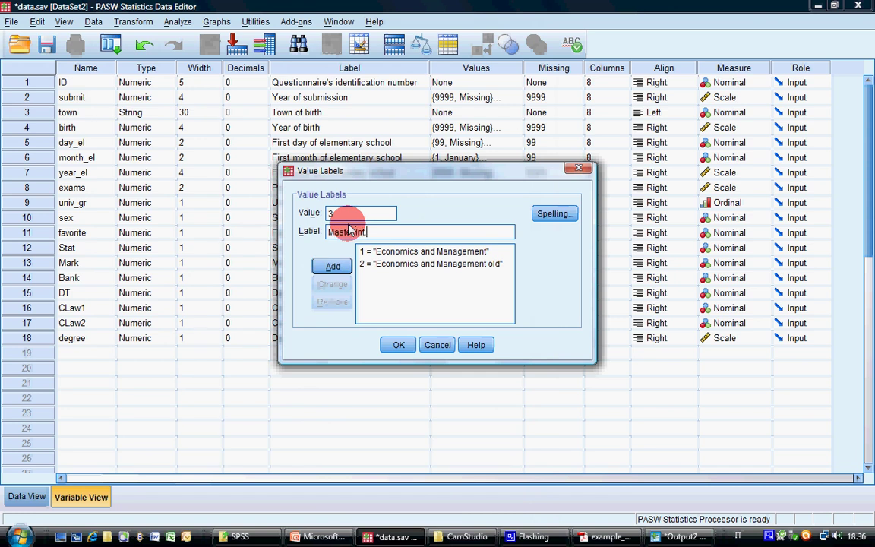
type("k.")
left_click(332, 266)
Step: Add value 4 as "Master Ent." and value 5 as "Other" to the degree variable's value labels and accept them
type("4")
left_click(358, 235)
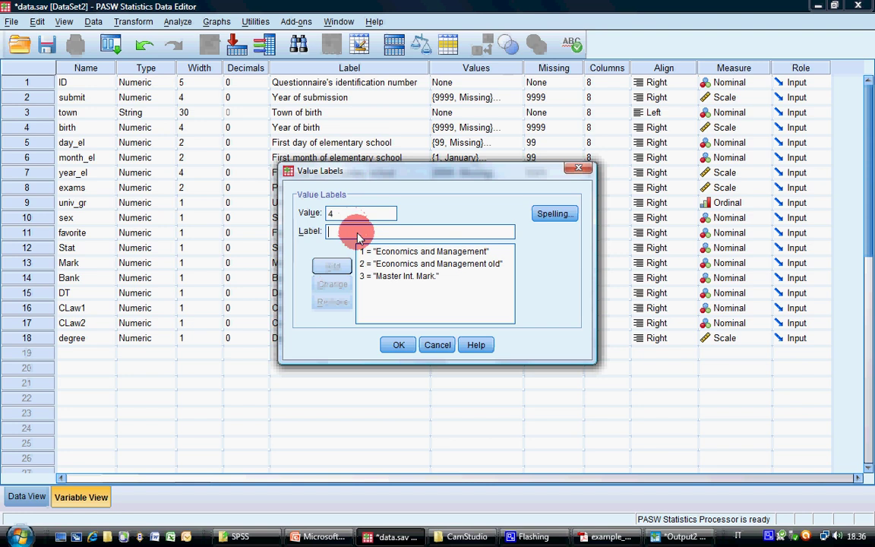
type("Master")
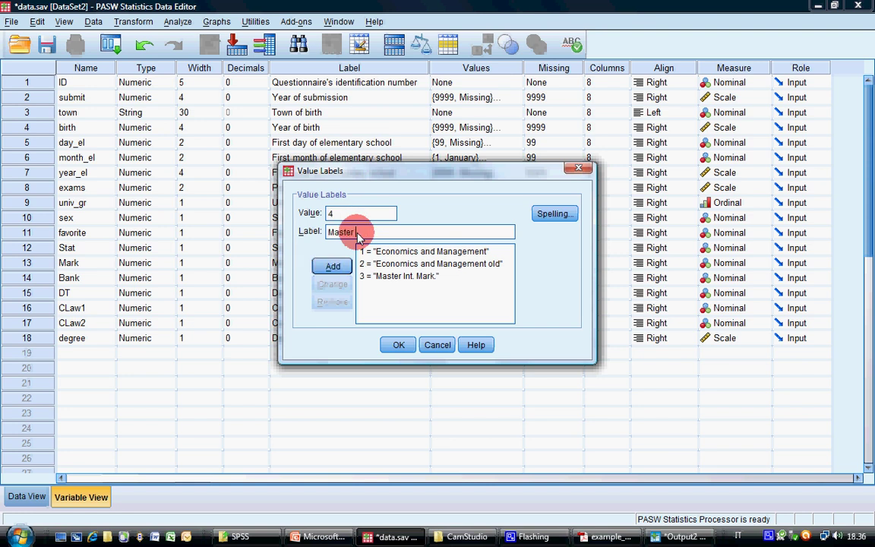
type(" Int.")
key("alt+a")
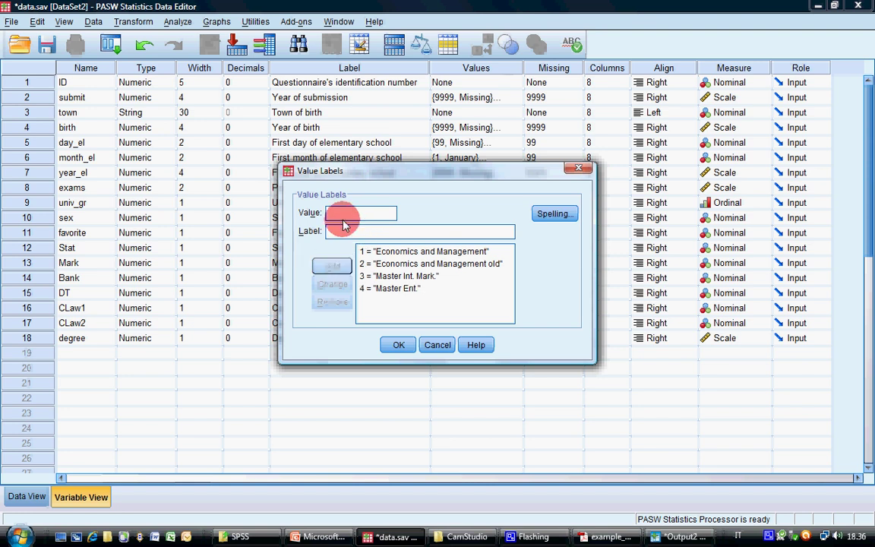
type("5Other")
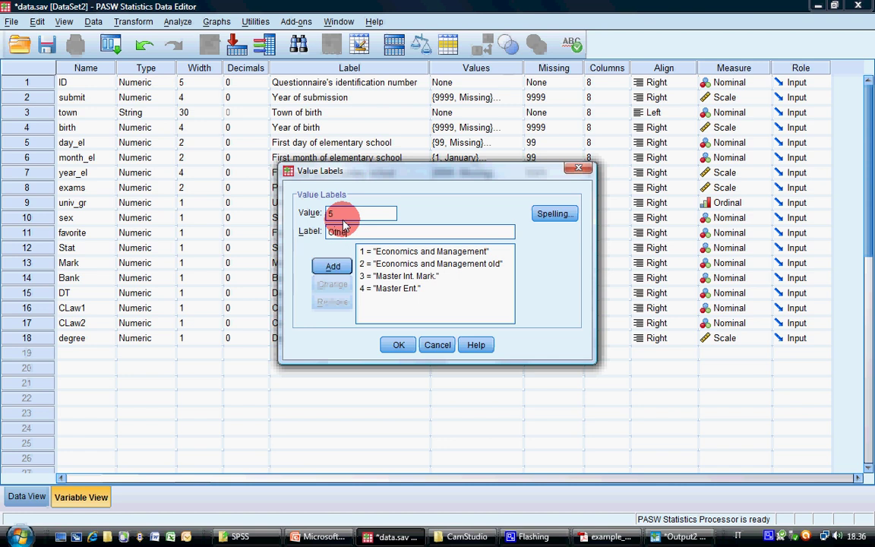
left_click(333, 265)
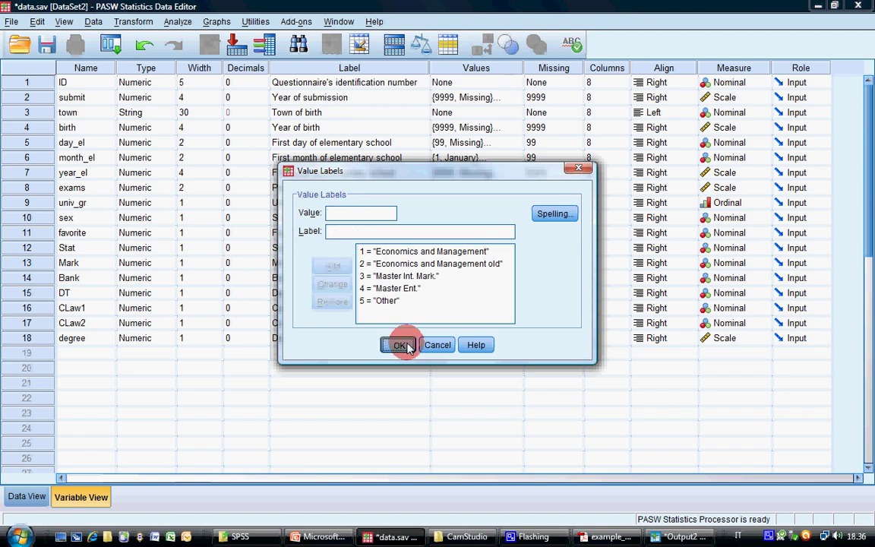
left_click(401, 345)
Step: Reopen the degree variable's value labels and add value 9 as "Missing"
left_click(513, 338)
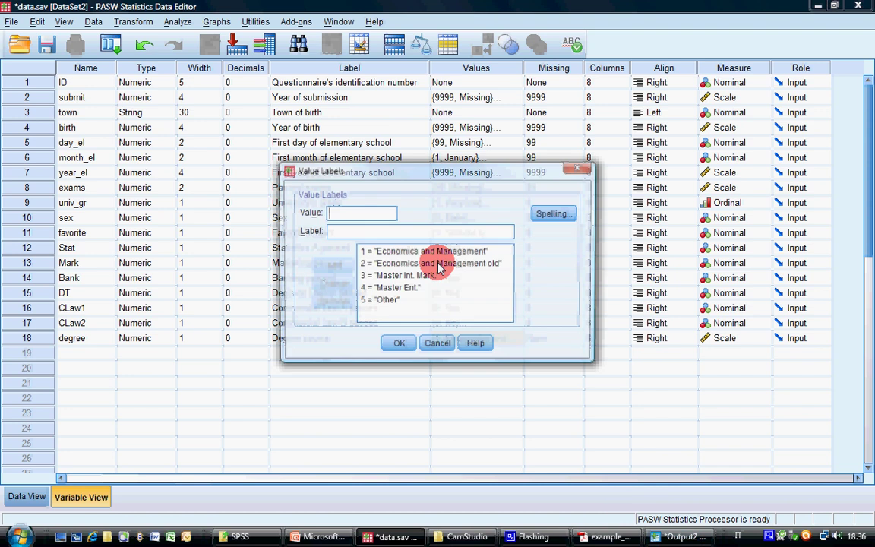
type("9")
left_click(368, 232)
type("Mi")
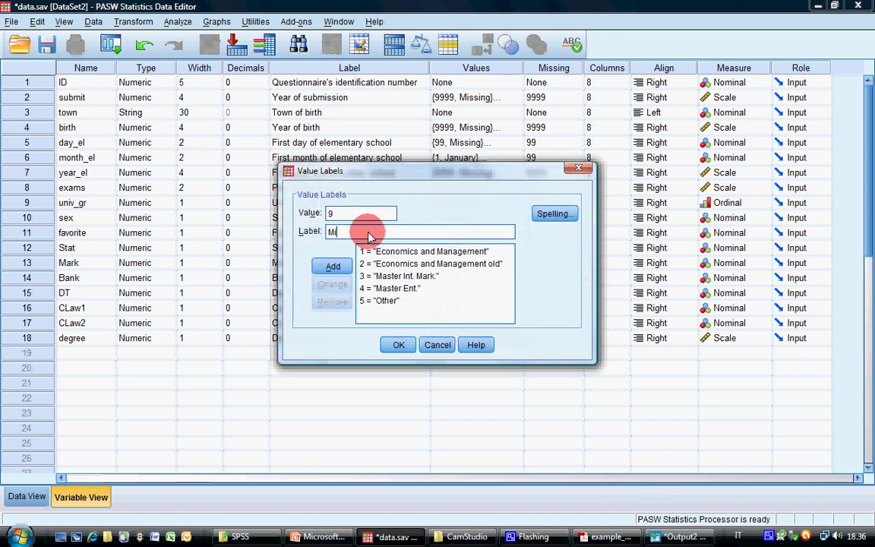
type("ssing")
left_click(332, 266)
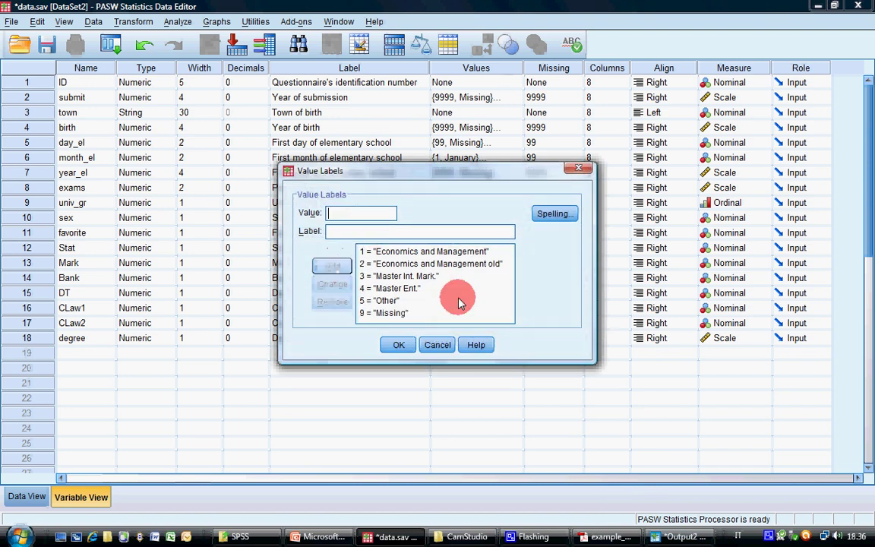
left_click(399, 345)
Step: Copy the missing value 9 from CLaw2 to the degree variable and set degree's measurement level to Nominal
right_click(551, 327)
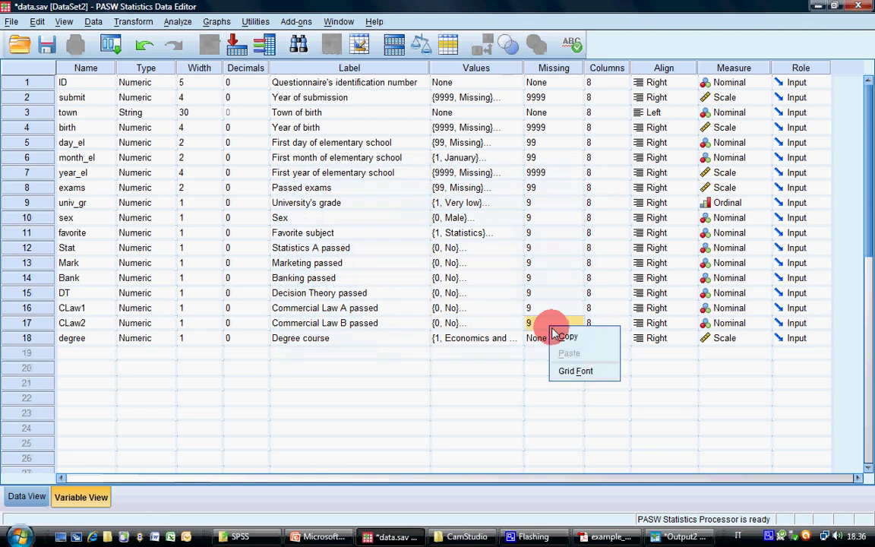
left_click(566, 336)
right_click(553, 342)
left_click(569, 365)
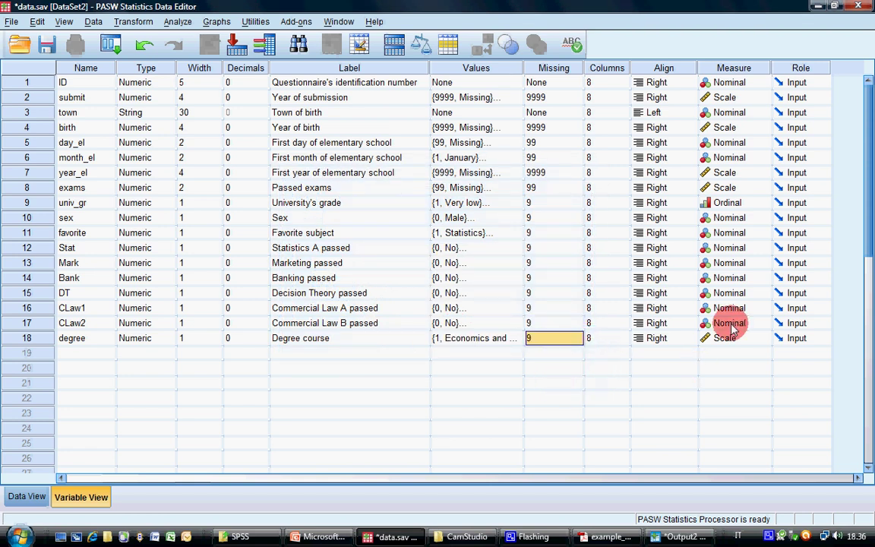
left_click(764, 338)
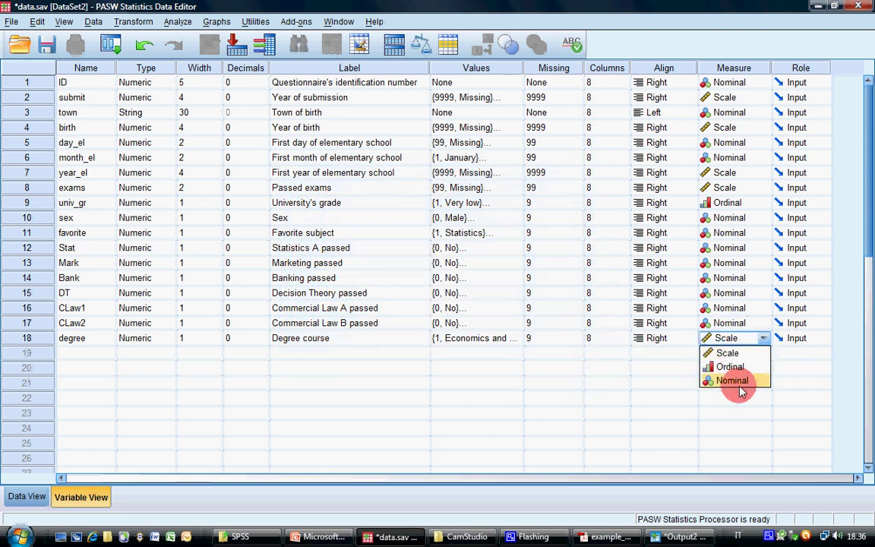
left_click(791, 380)
Step: Add a variable named degree_o in row 19 and change its type to String
left_click(96, 356)
type("d")
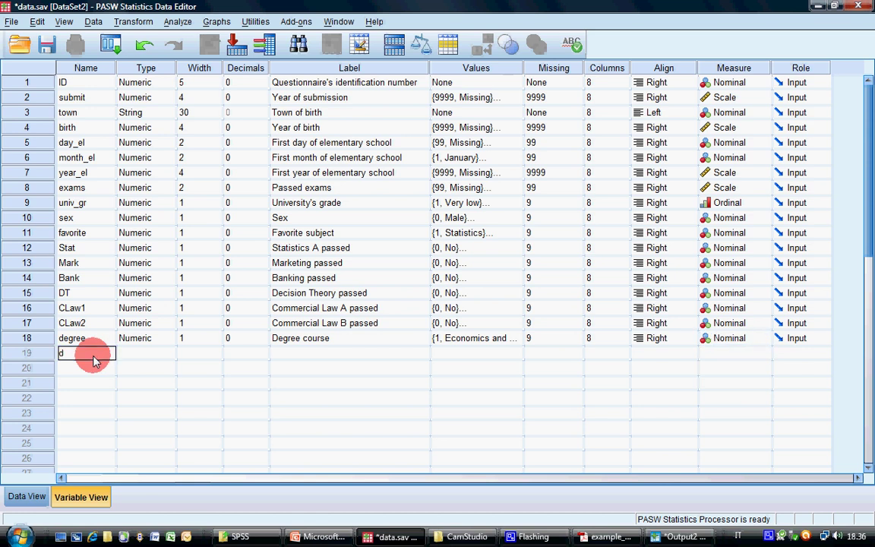
type("egree_c")
key("Return")
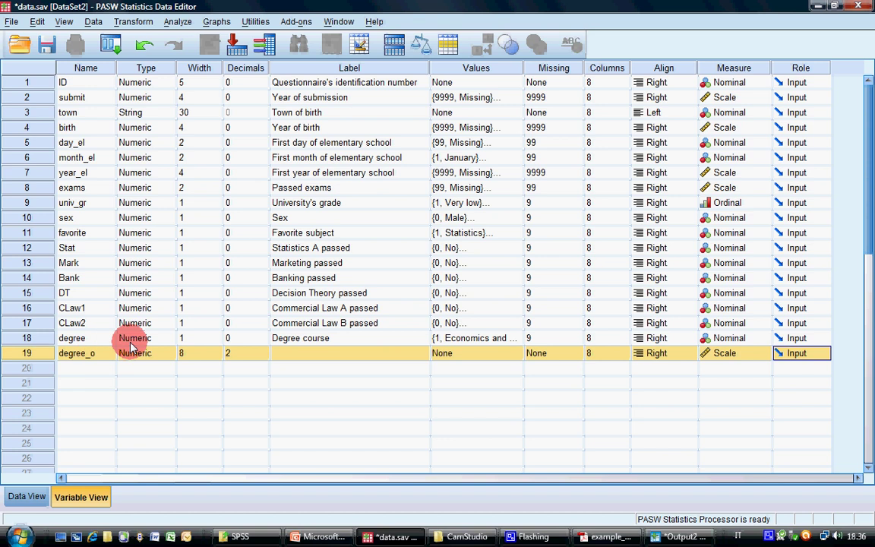
left_click(141, 354)
left_click(168, 354)
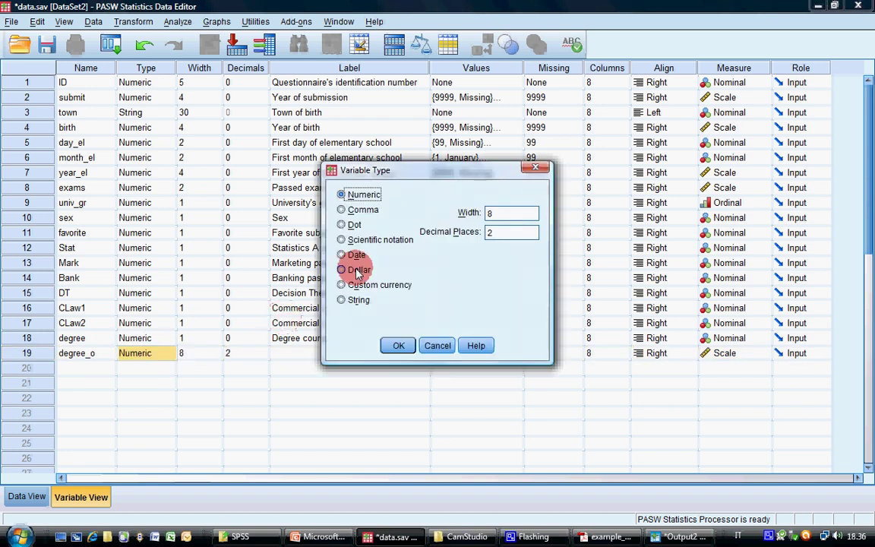
left_click(295, 302)
left_click(343, 343)
Step: Set the degree_o variable's width to 30 and label it "Degree course other"
left_click(211, 354)
left_click(218, 357)
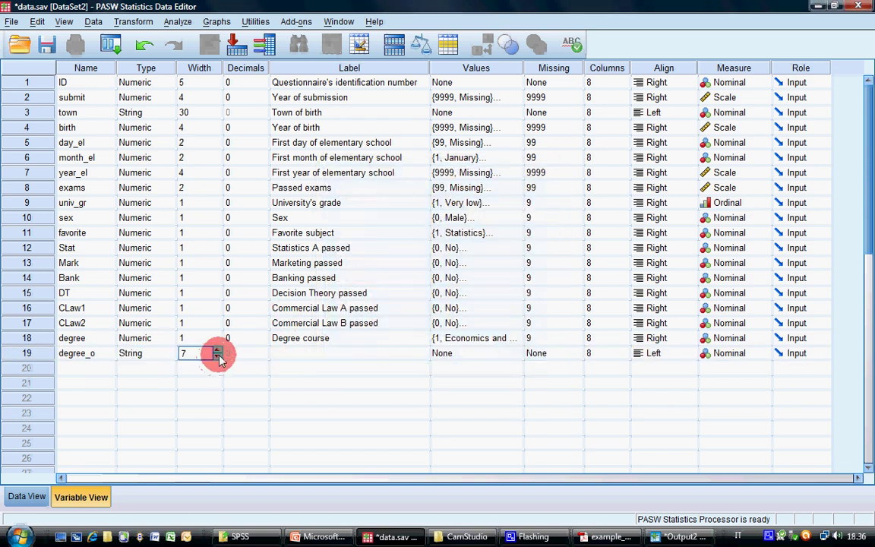
left_click_drag(218, 351, 218, 352)
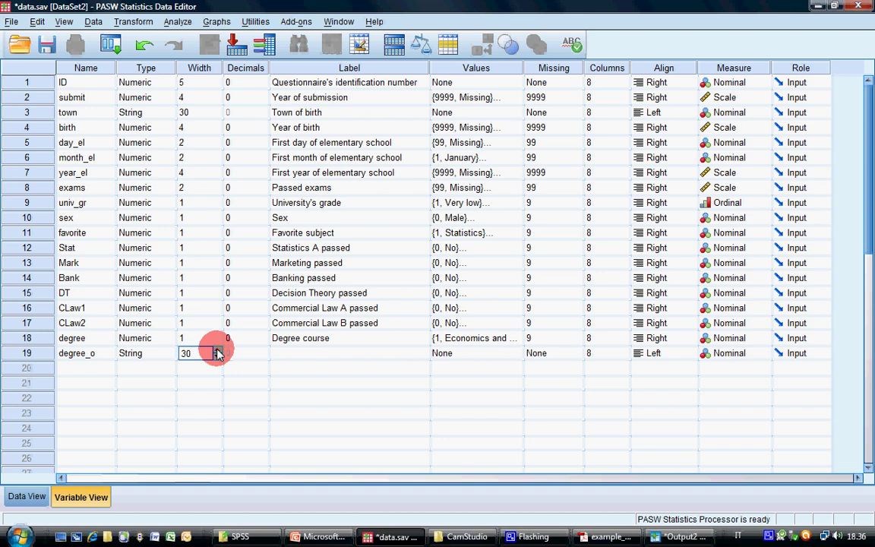
left_click(295, 354)
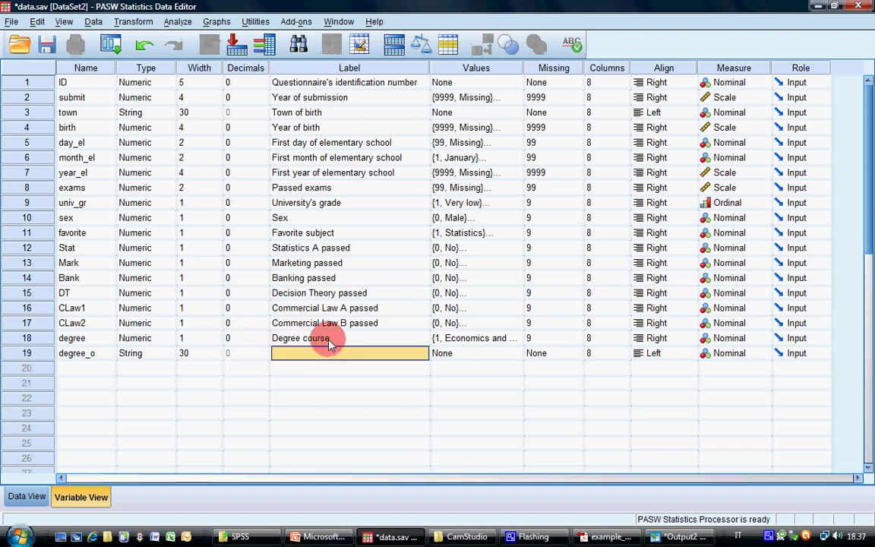
type("Degree cour")
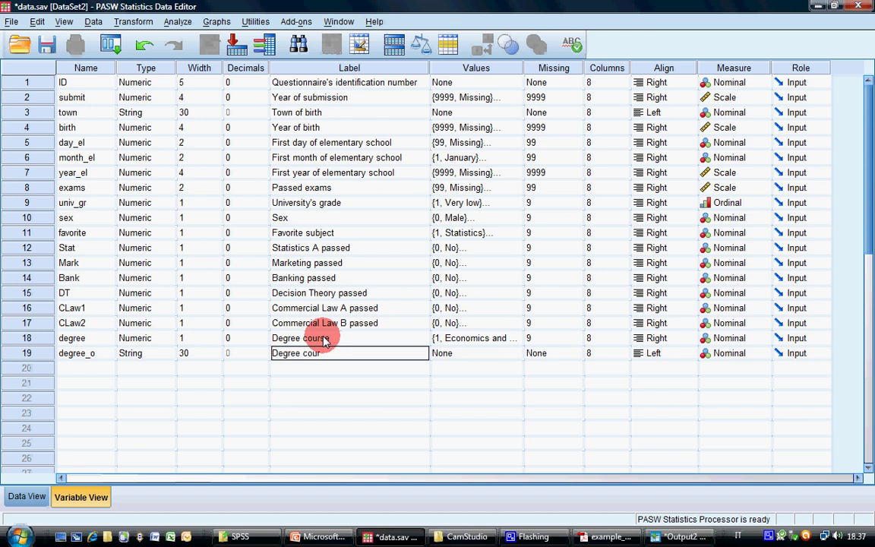
type("se other")
key("Tab")
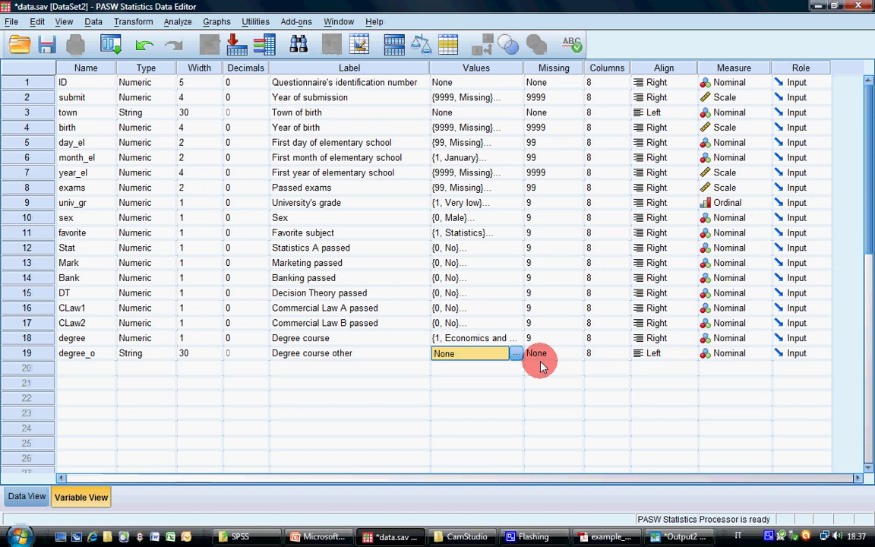
Step: Consult the sport activities question in the Acrobat questionnaire and add a variable named running in row 20 of the SPSS file
left_click(86, 370)
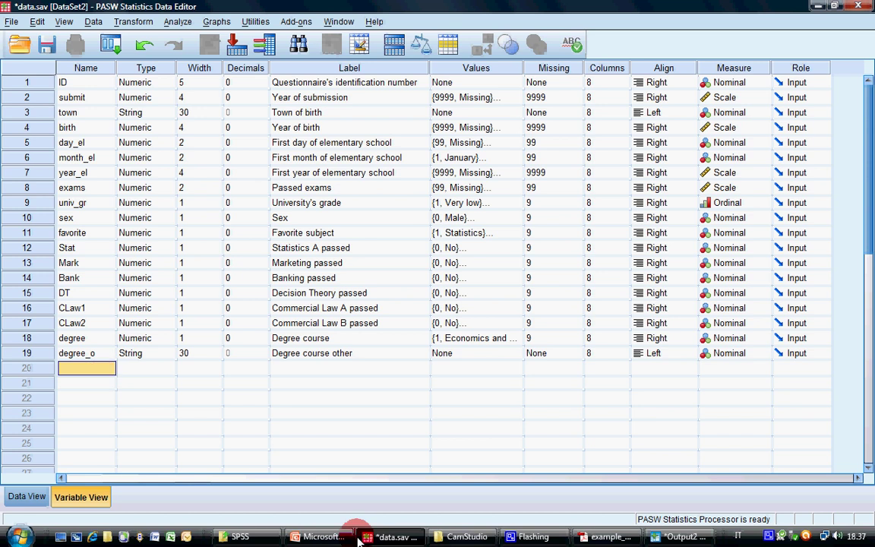
left_click(577, 538)
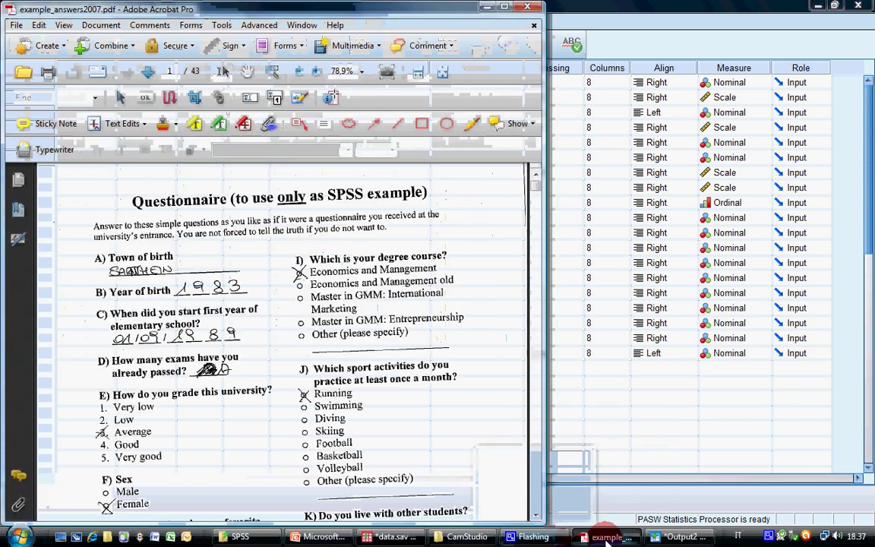
scroll(406, 358, "down", 4)
scroll(406, 359, "down", 2)
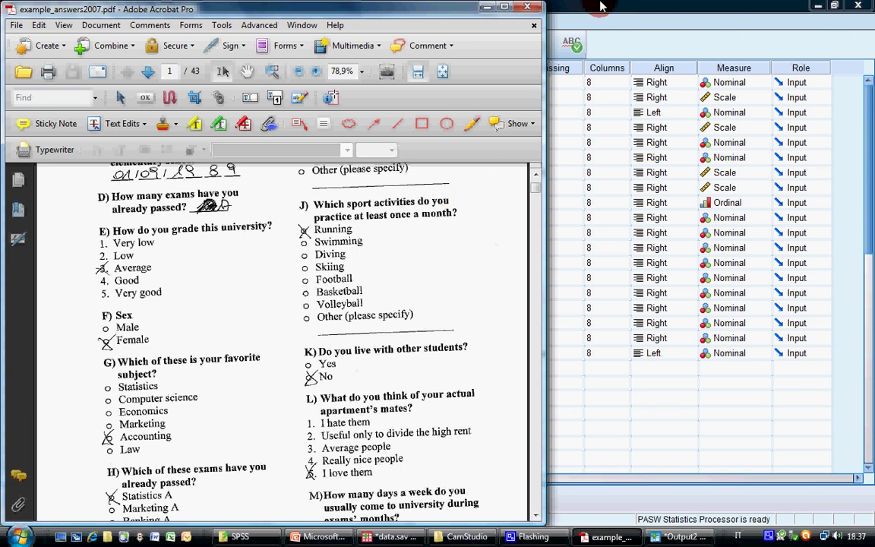
left_click(541, 8)
type("running")
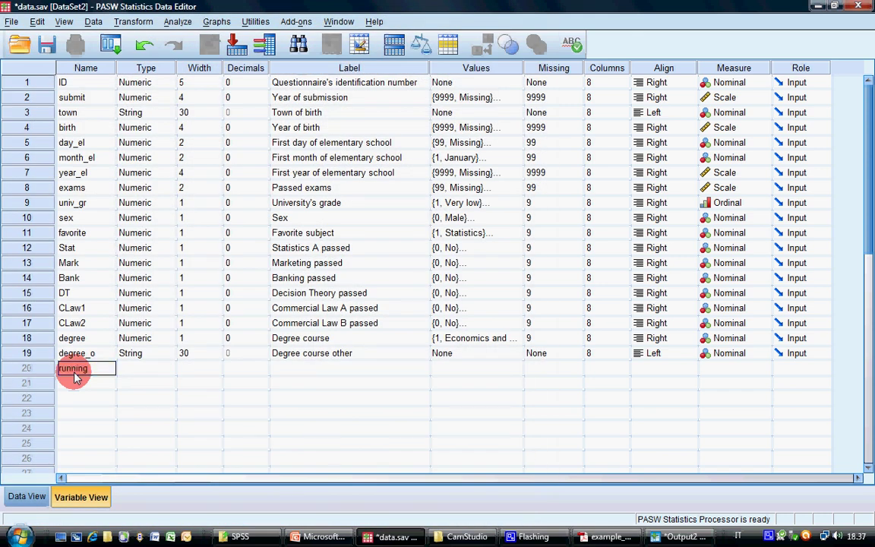
key("Return")
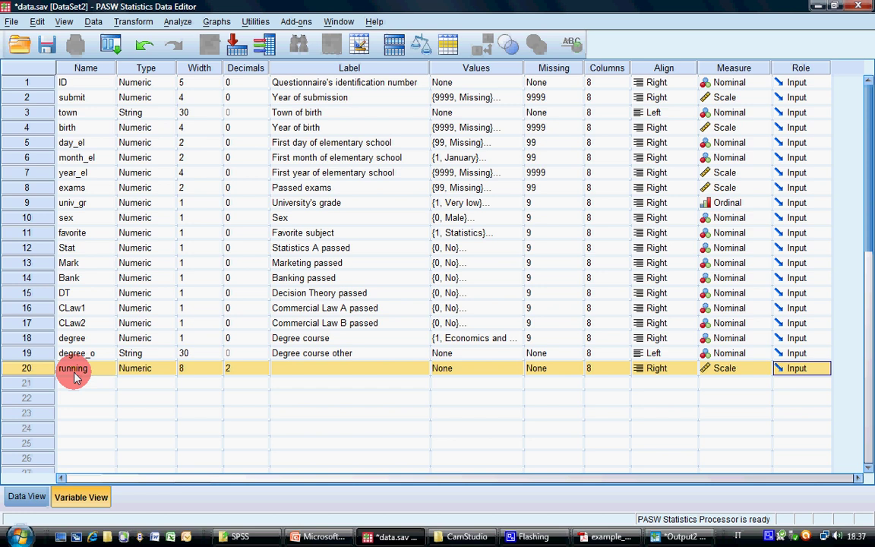
Step: Set the running variable to 0 decimals and width 1, and label it "Running"
left_click(259, 368)
left_click(264, 371)
left_click(263, 371)
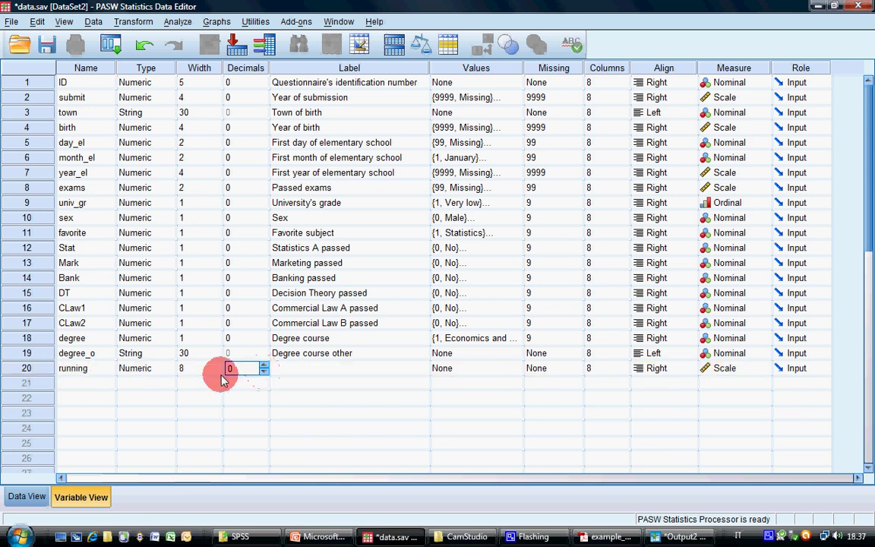
left_click(217, 370)
left_click(219, 371)
left_click(218, 372)
left_click(218, 371)
left_click(218, 371)
left_click(218, 371)
left_click(218, 371)
left_click(218, 372)
left_click(304, 371)
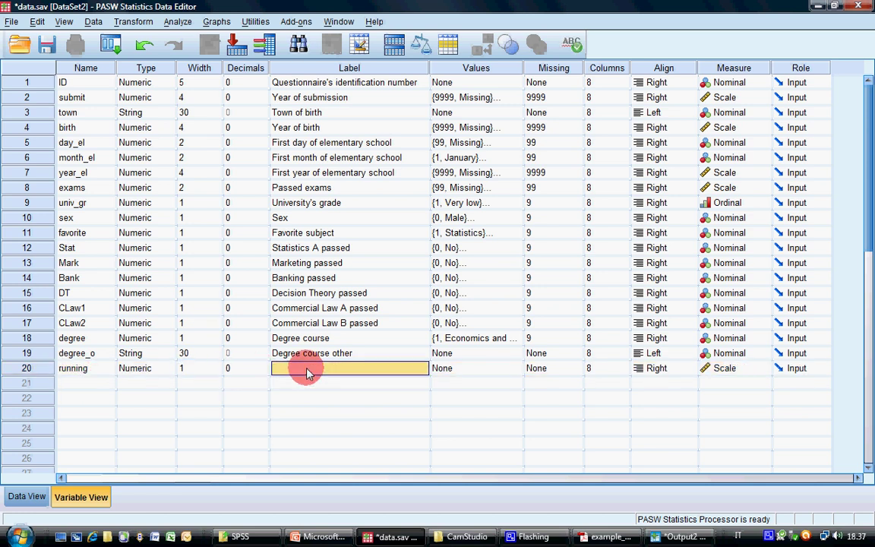
type("Running")
key("Tab")
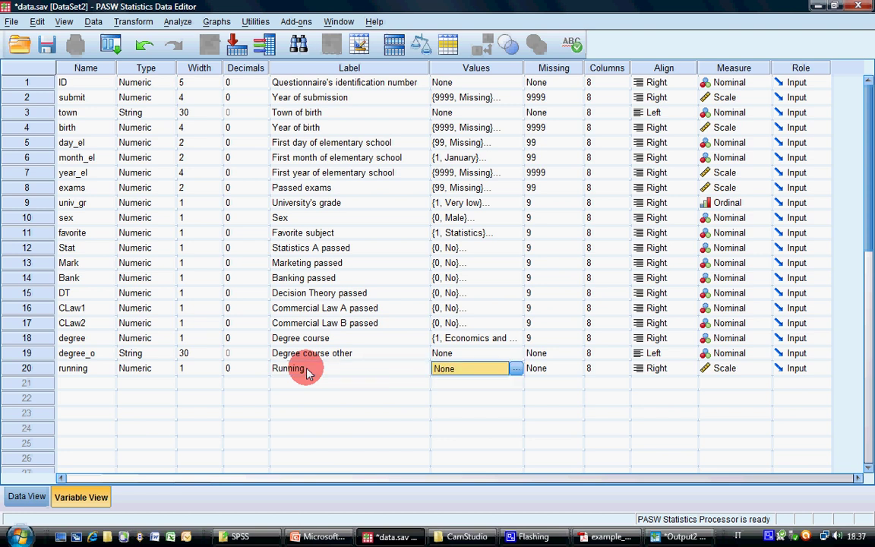
Step: Copy the value labels of the DT variable to the running variable
right_click(465, 292)
left_click(484, 301)
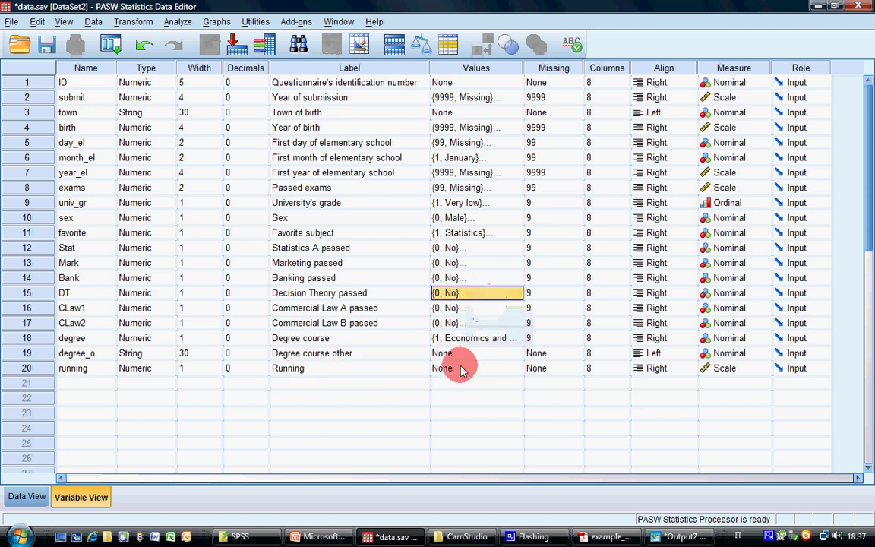
right_click(459, 369)
left_click(482, 393)
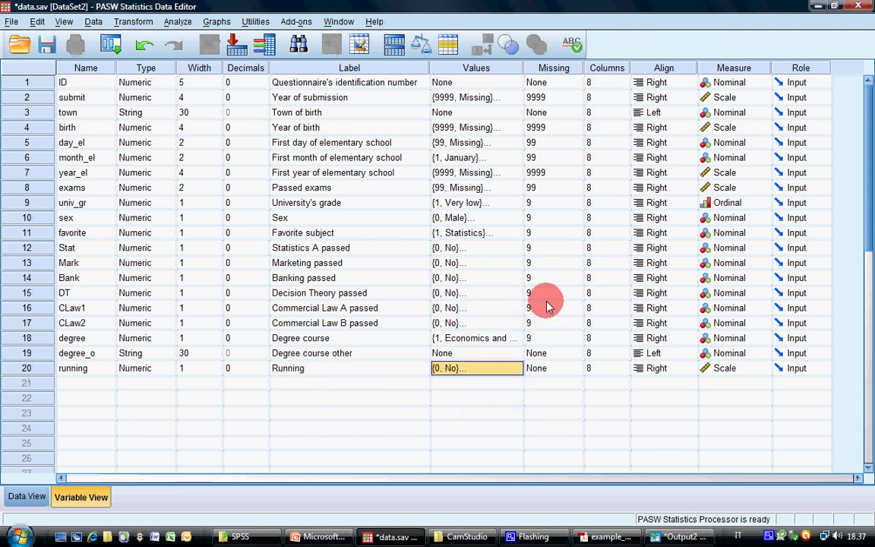
Step: Copy the missing value 9 from CLaw1 to the running variable and set running's measurement level to Nominal
right_click(547, 307)
left_click(566, 316)
right_click(544, 368)
left_click(564, 392)
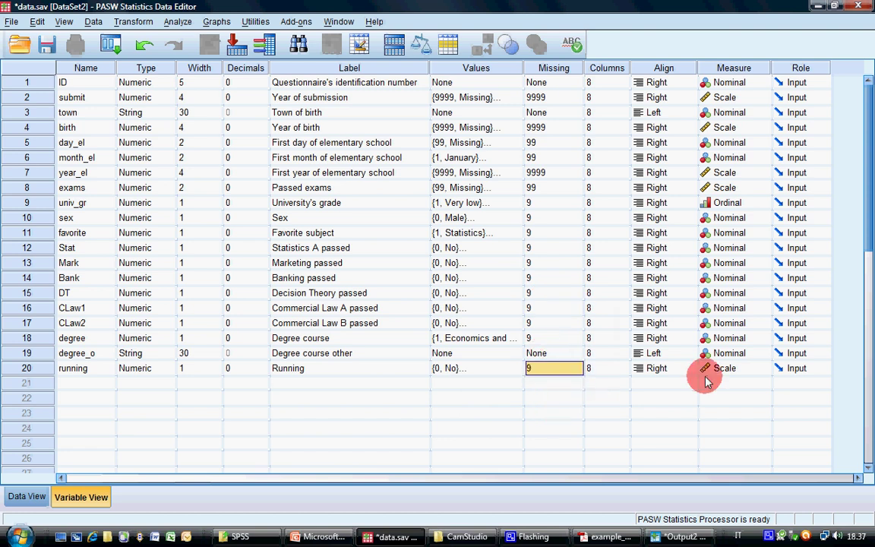
left_click(710, 369)
left_click(722, 409)
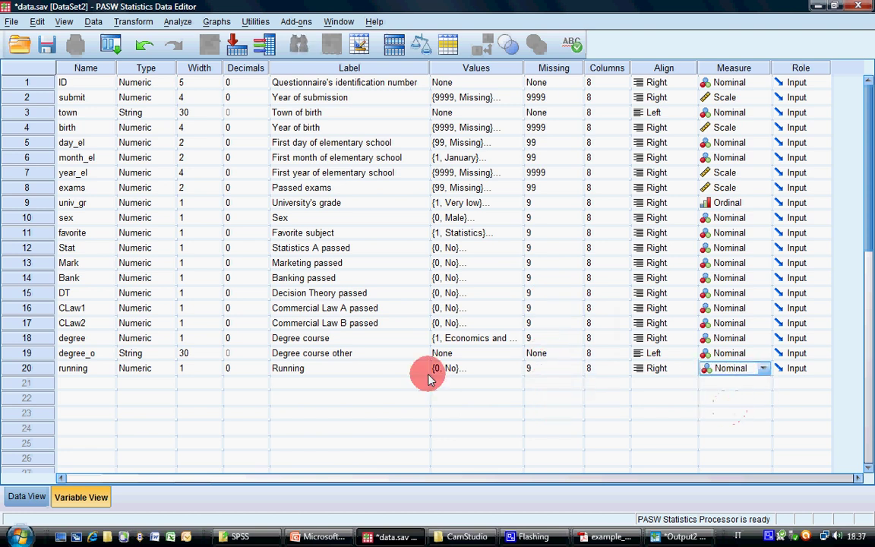
Step: Copy the whole running variable definition into the empty rows 21 to 26
left_click(24, 368)
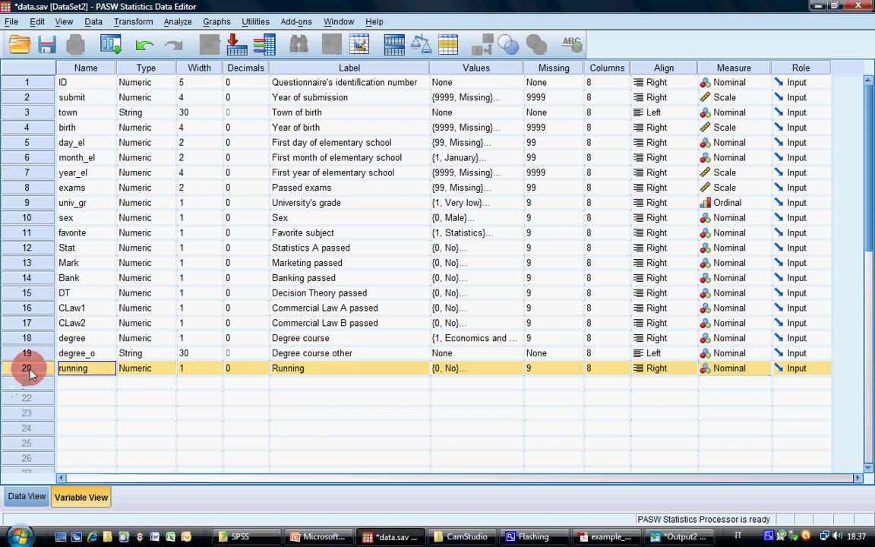
right_click(25, 368)
left_click(42, 384)
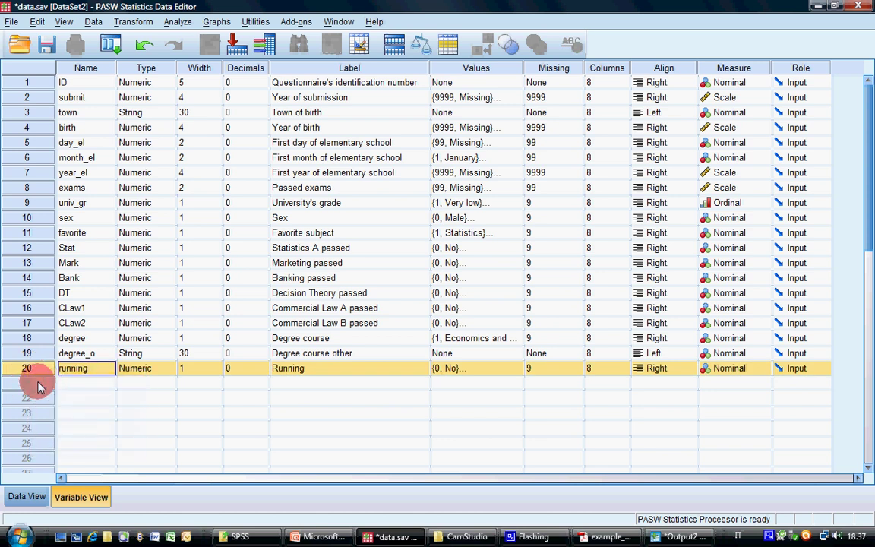
left_click_drag(35, 382, 43, 460)
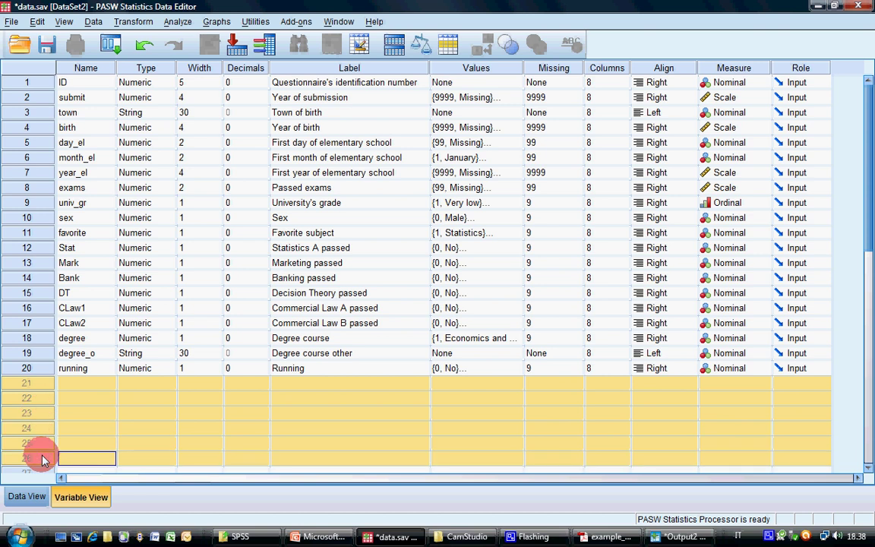
right_click(43, 460)
left_click(60, 481)
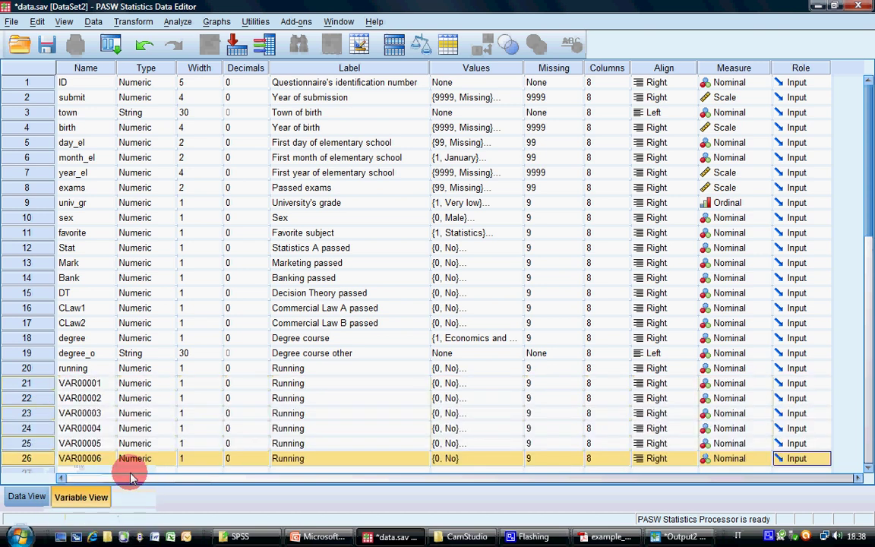
Step: Rename the variable in row 21 as swimming and label it "Swimming"
left_click(89, 384)
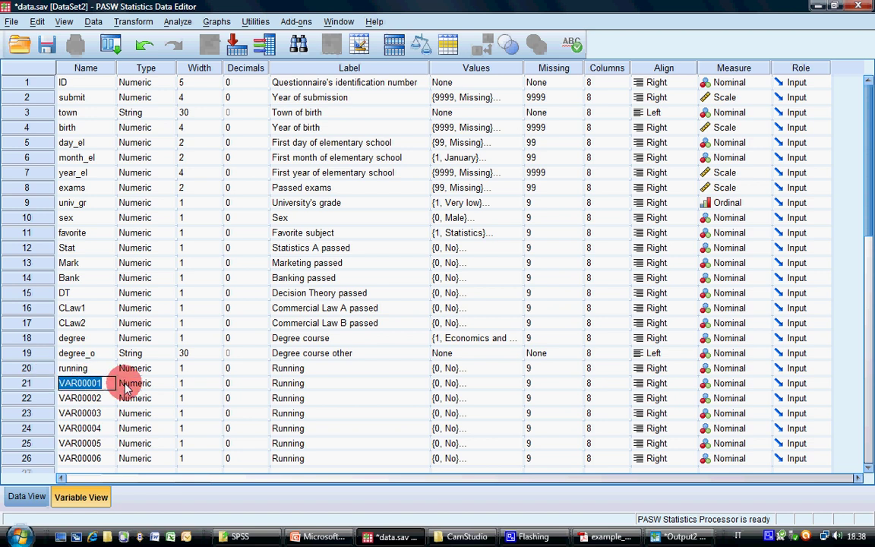
type("swimming")
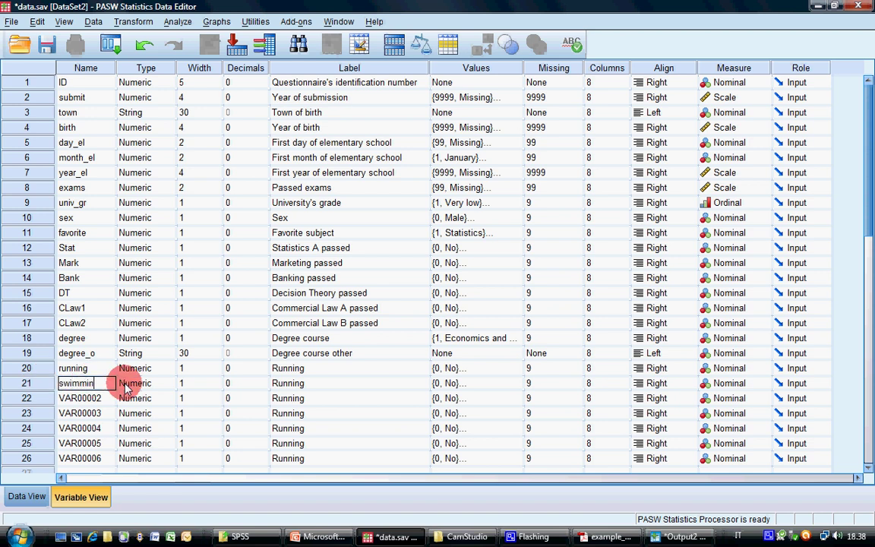
left_click(289, 384)
left_click(288, 385)
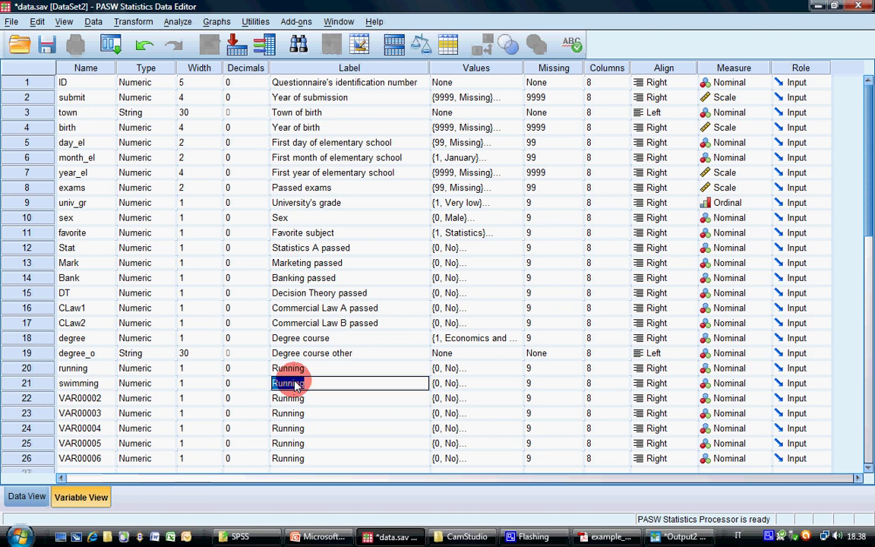
type("Swimming")
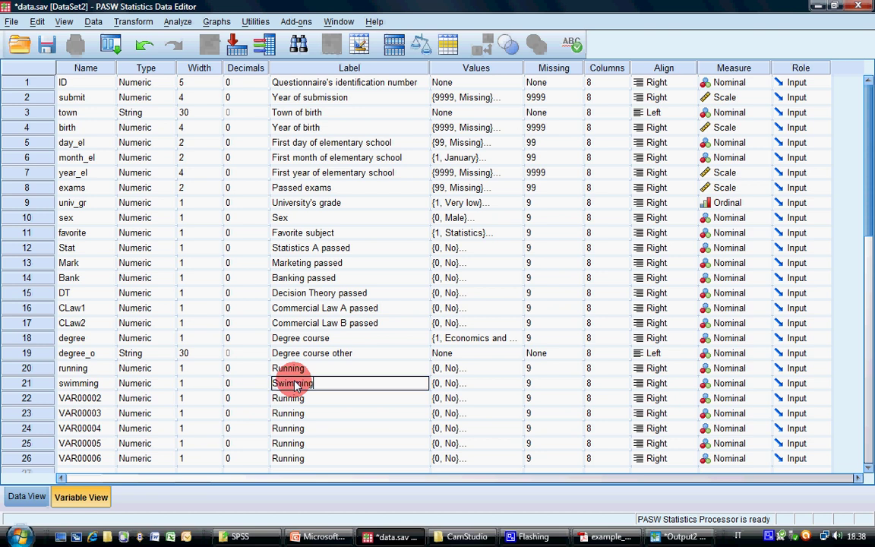
Step: Rename the variable in row 22 as diving and label it "Diving"
left_click(72, 399)
left_click(70, 399)
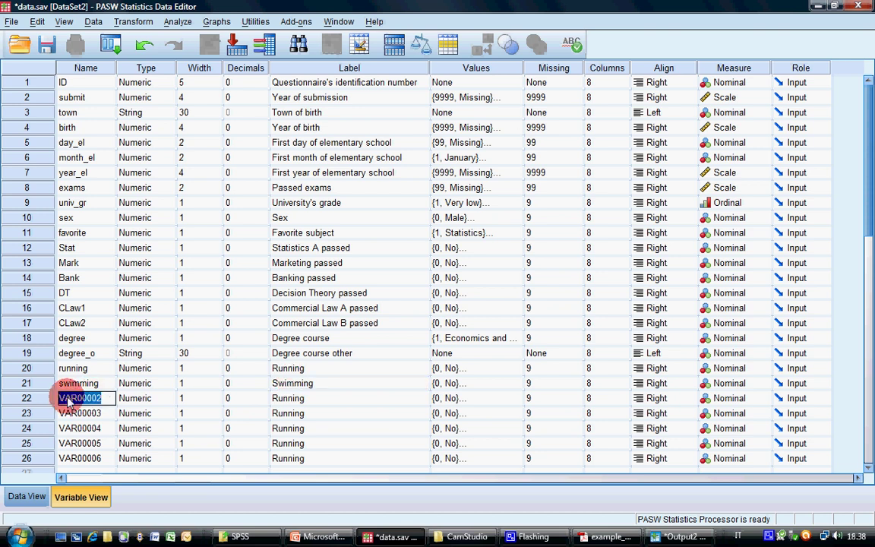
type("di")
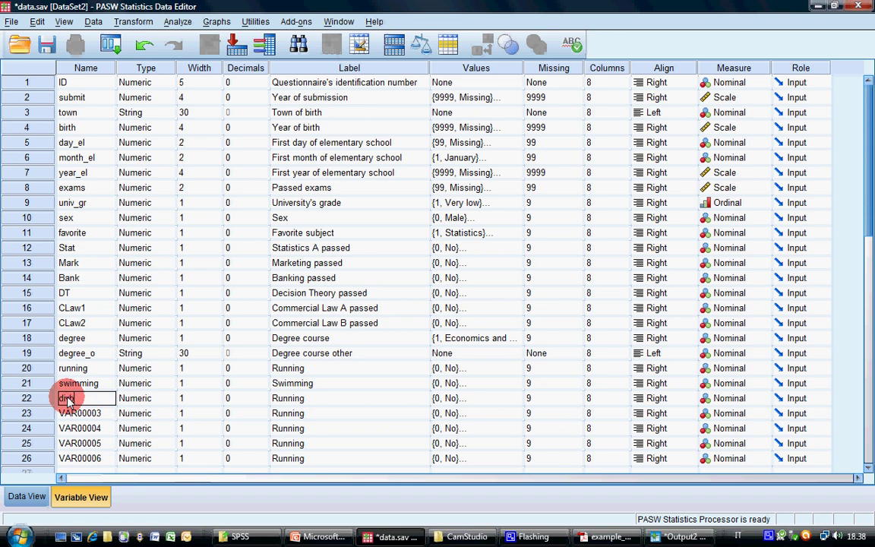
type("ving")
left_click(289, 401)
left_click(293, 403)
type("Diving")
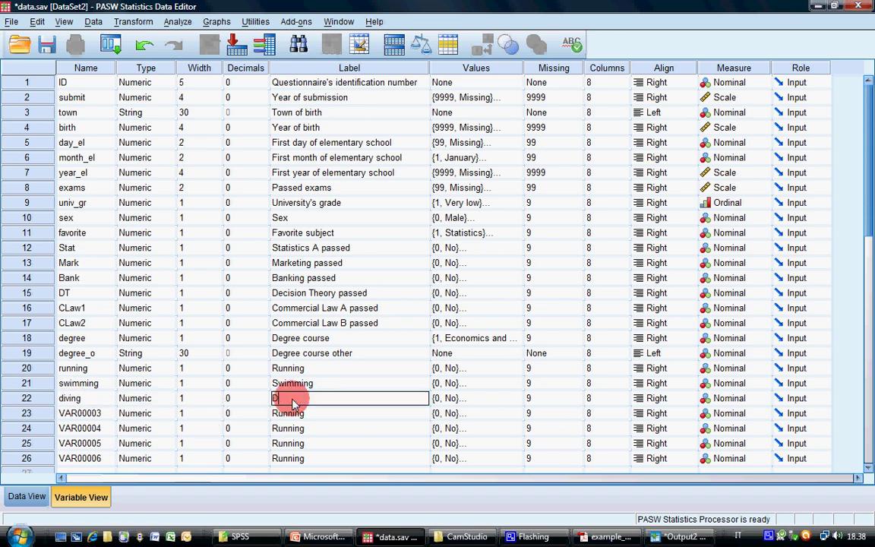
Step: Rename the variable in row 23 as skiing and label it "Skiing"
left_click(74, 412)
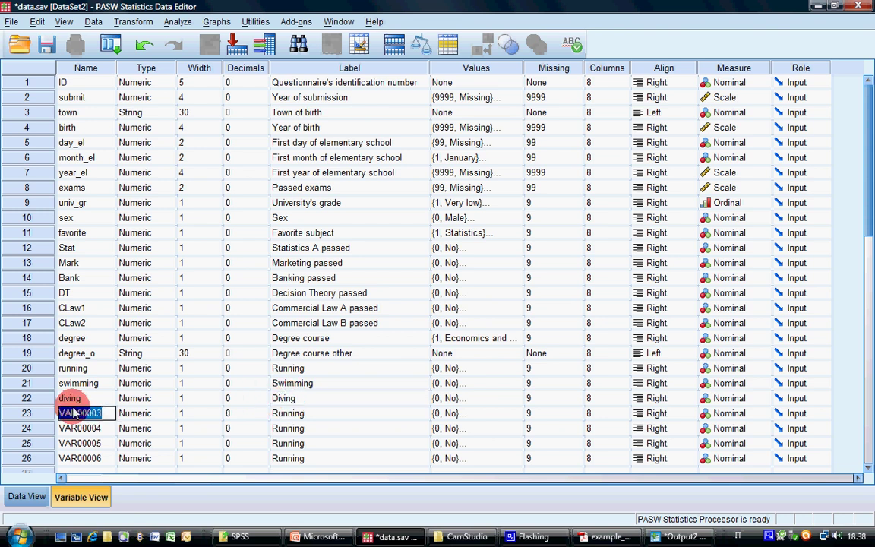
type("ski")
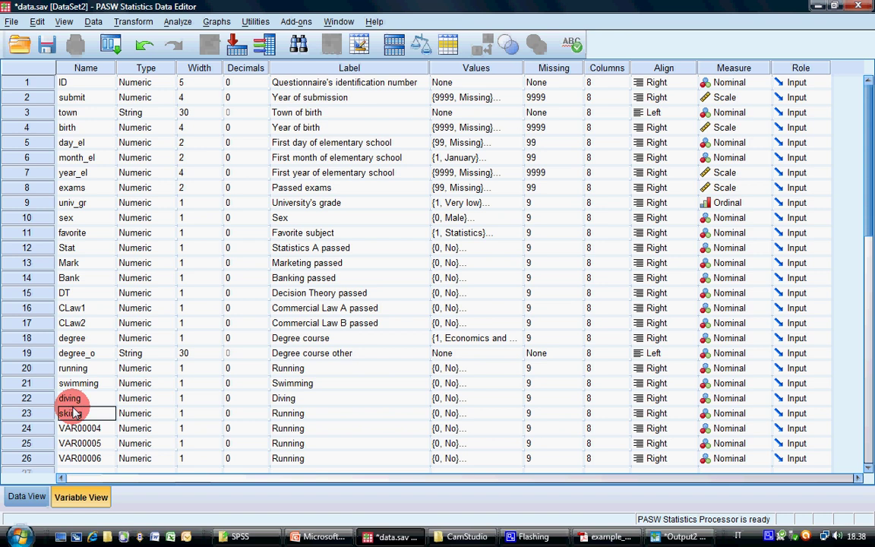
type("ing")
left_click(291, 414)
type("Sk")
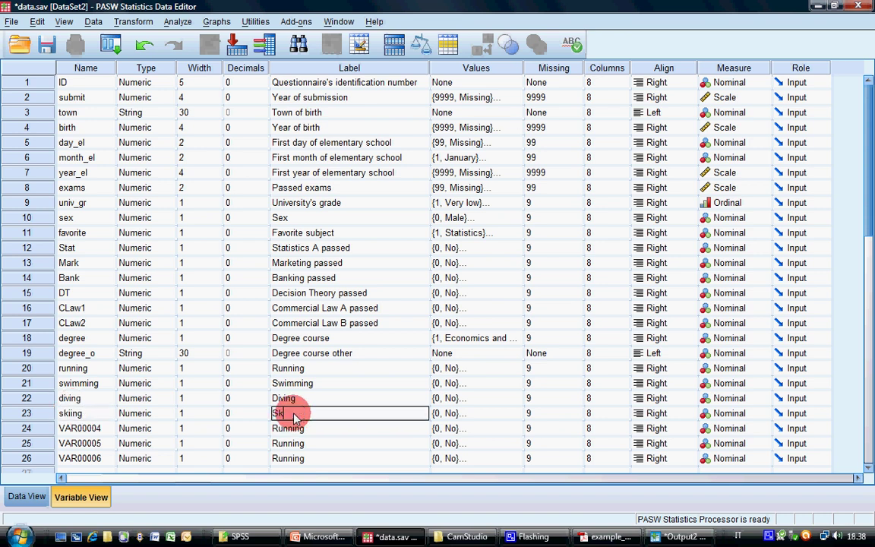
type("iing")
Step: Rename the variable in row 24 as football and label it "Football"
left_click(79, 430)
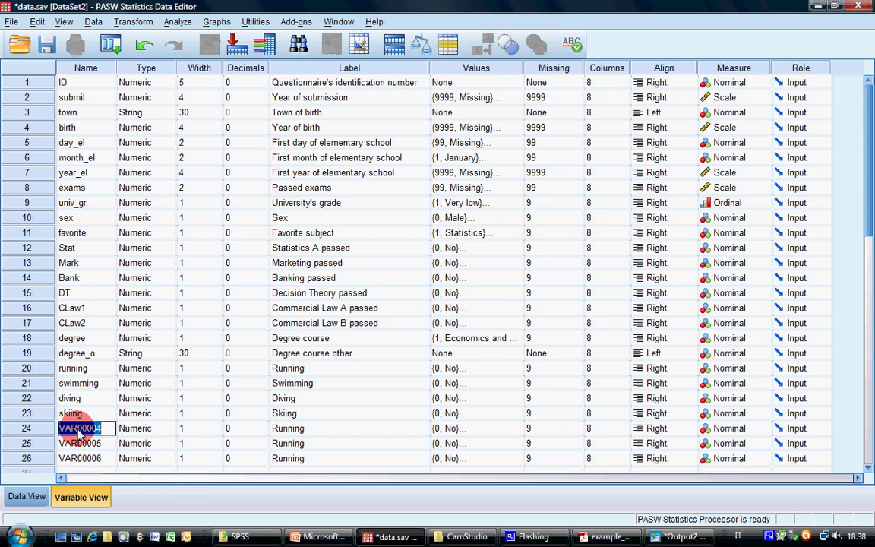
type("football")
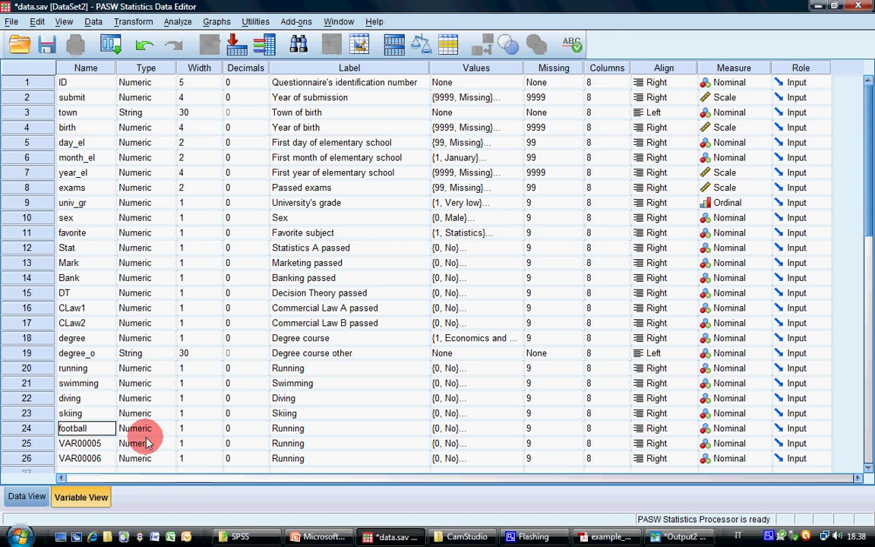
left_click(277, 429)
type("Foot")
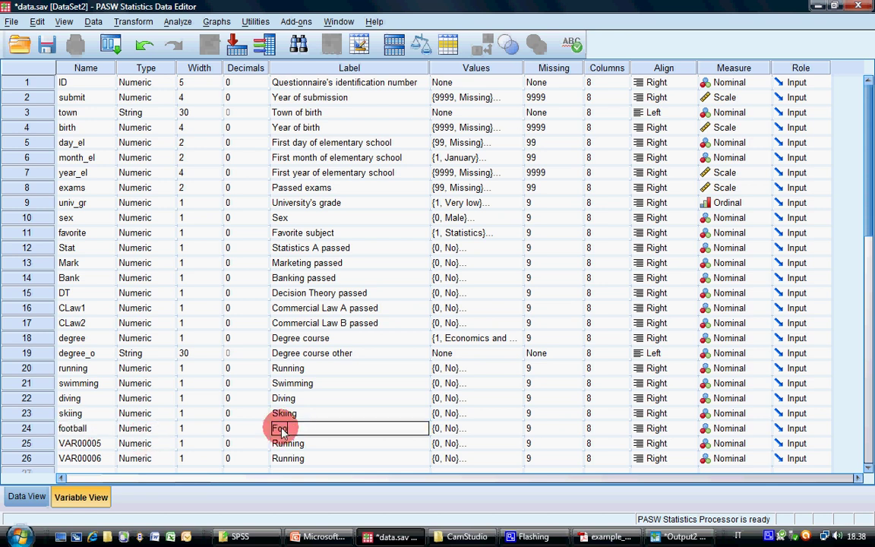
type("ball")
Step: Rename the variable in row 25 as basket and label it "Basketball"
left_click(80, 444)
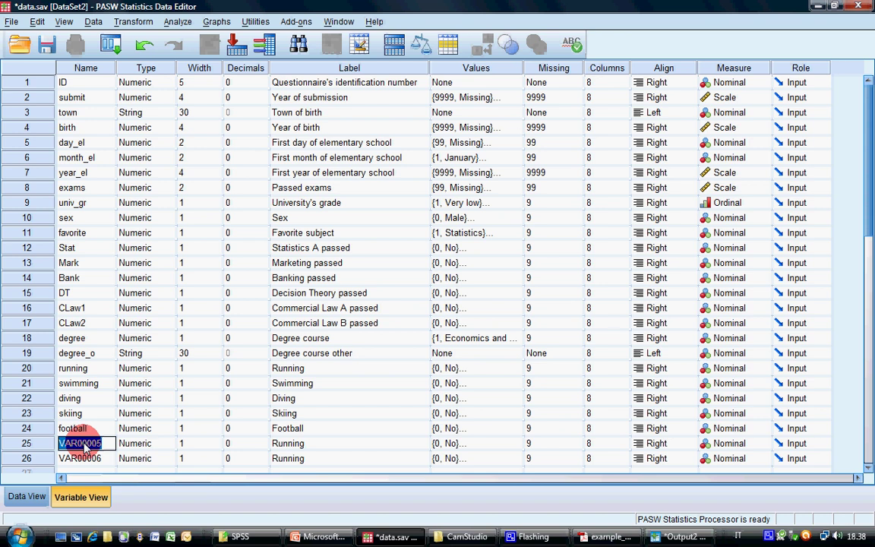
type("basket")
key("Tab")
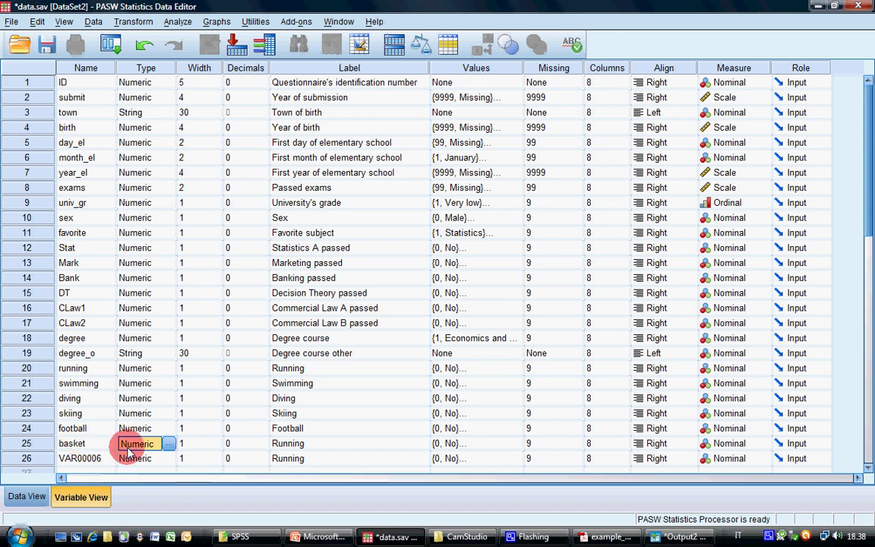
left_click(293, 448)
double_click(294, 450)
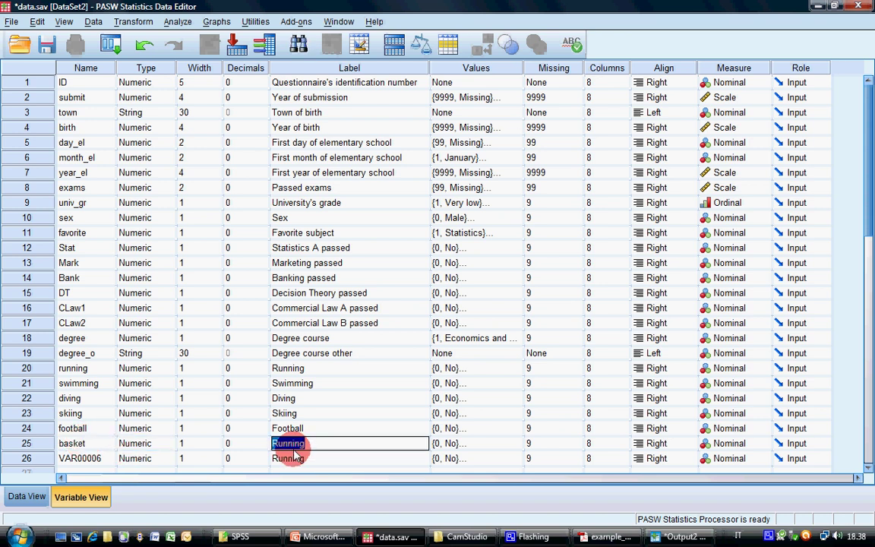
type("Basketball")
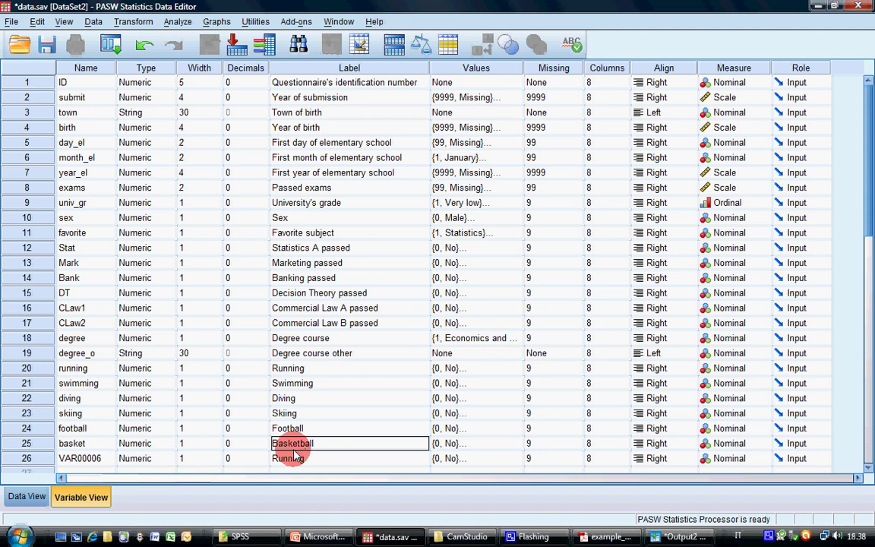
Step: Rename the variable in row 26 as volley with the label "Volleyball", and save the data file
double_click(72, 459)
type("vol")
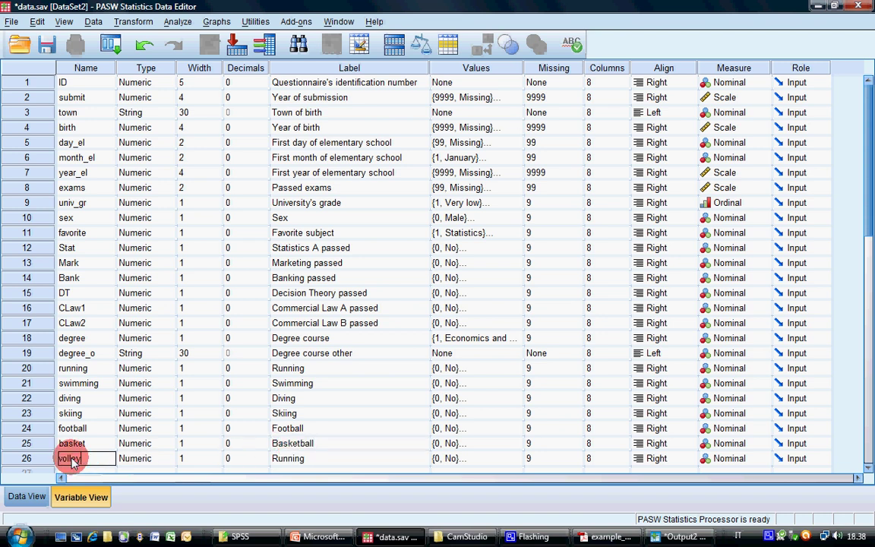
type("ley")
key("Tab")
left_click(287, 461)
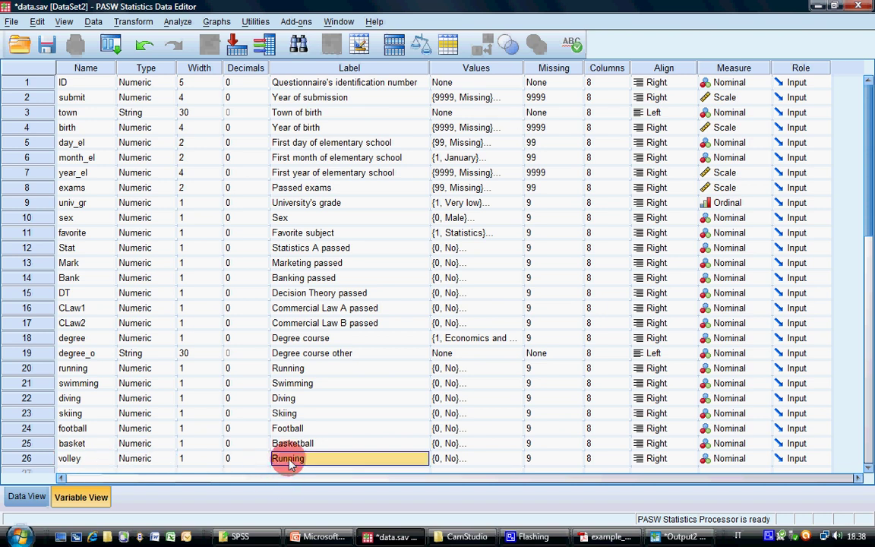
double_click(289, 461)
type("Volle")
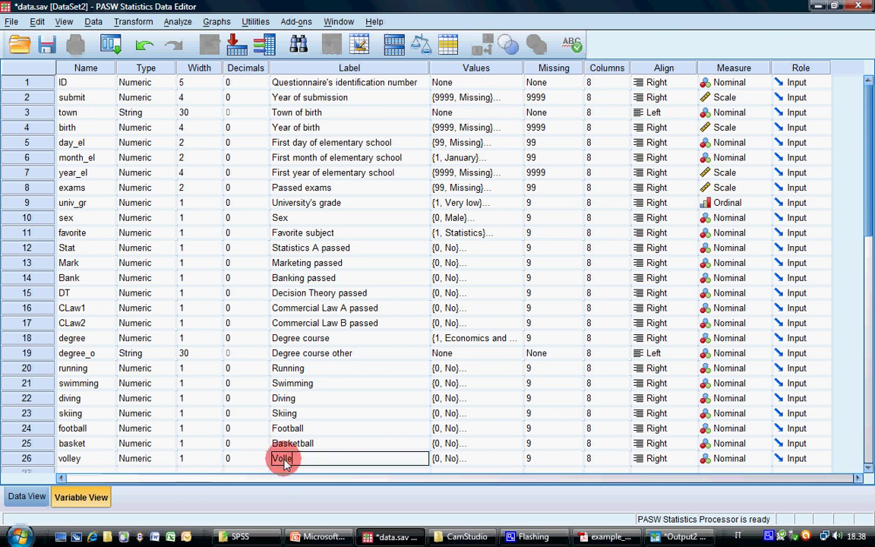
type("yba")
type("ll")
key("Tab")
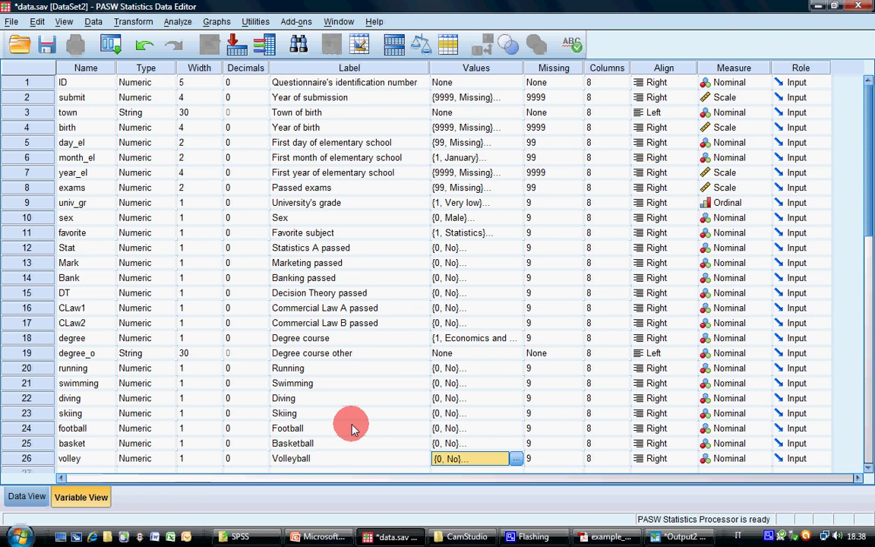
scroll(297, 309, "down", 2)
left_click(47, 41)
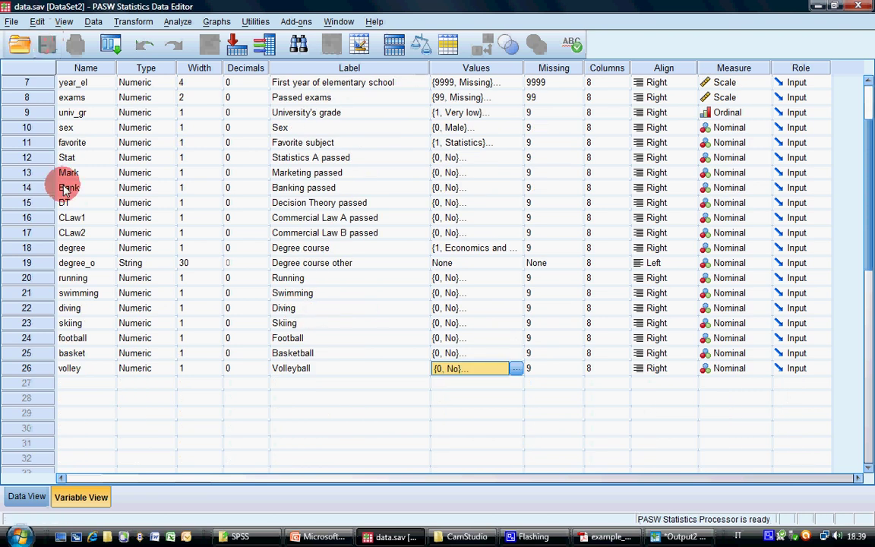
Step: Add a new variable named sport_o in row 27
left_click(87, 383)
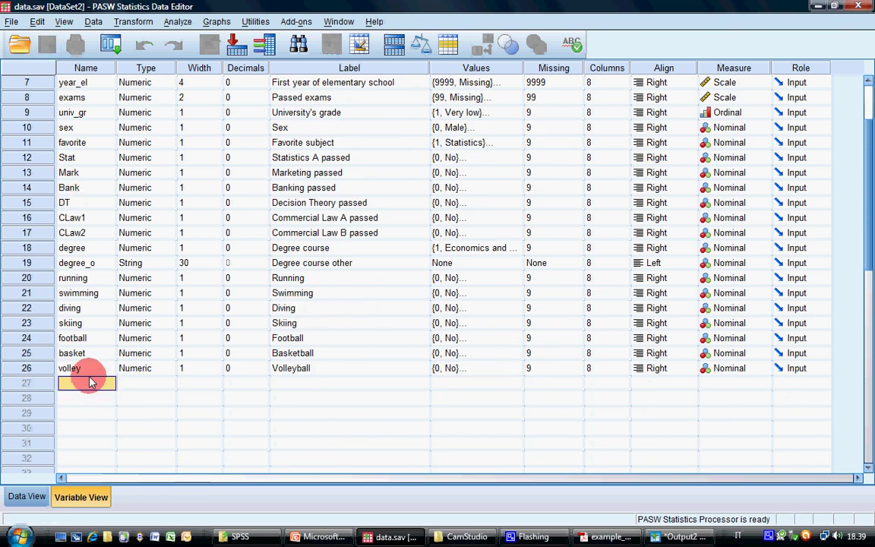
type("sport")
key("BackSpace")
type("_o")
key("Return")
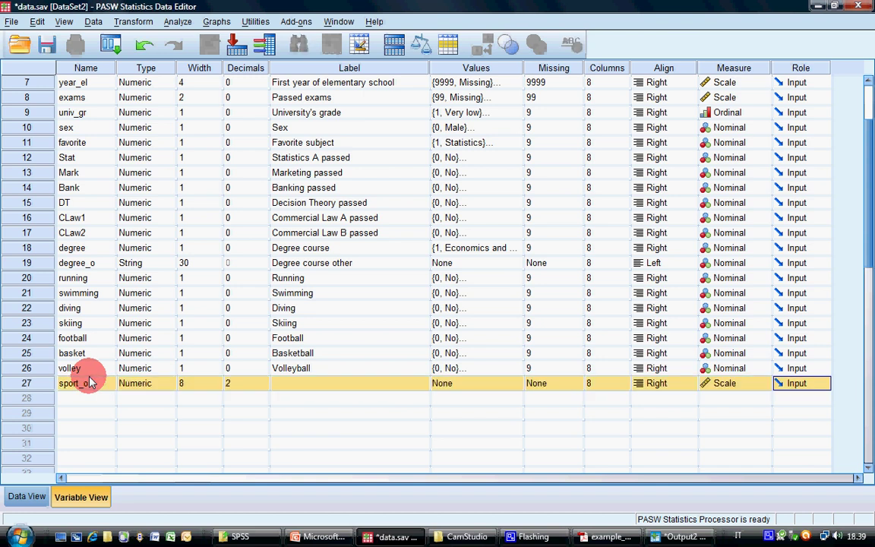
Step: Copy the whole degree_o variable definition in row 19 onto the sport_o variable in row 27
right_click(140, 265)
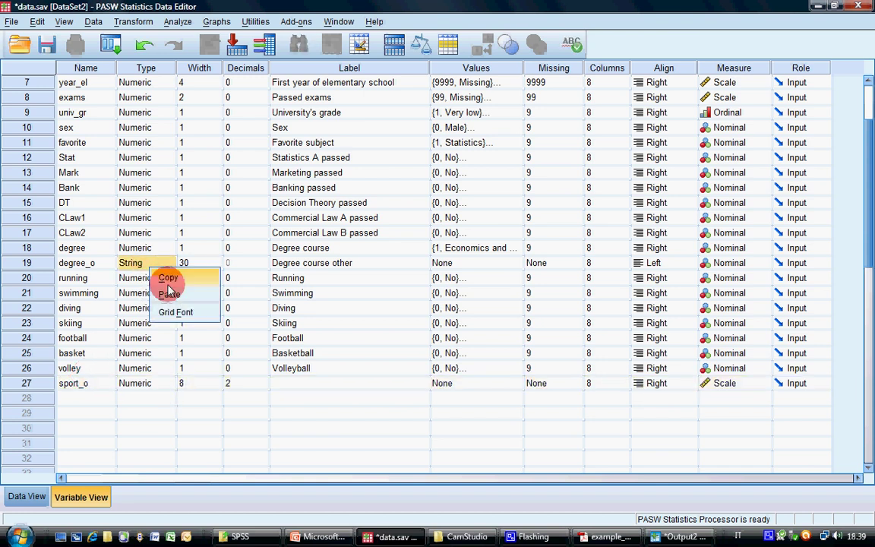
left_click(80, 269)
left_click(21, 268)
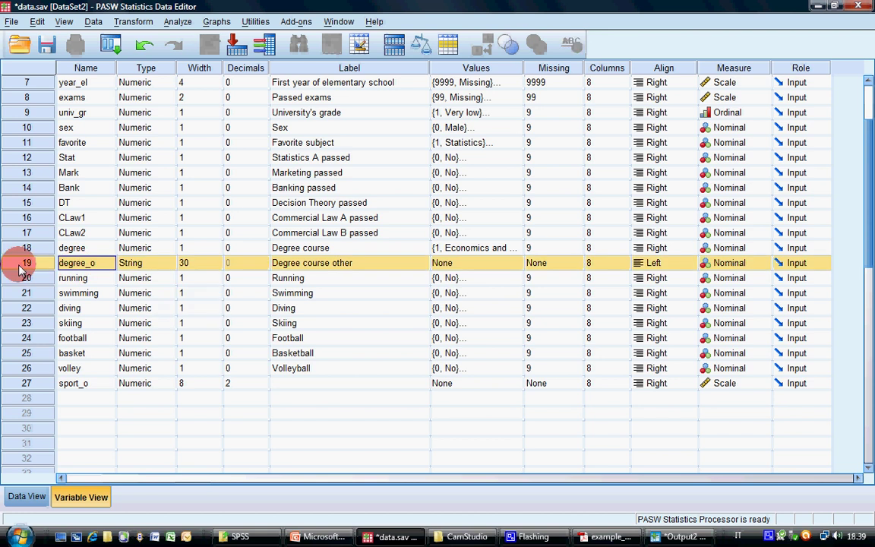
right_click(20, 269)
left_click(39, 386)
right_click(42, 386)
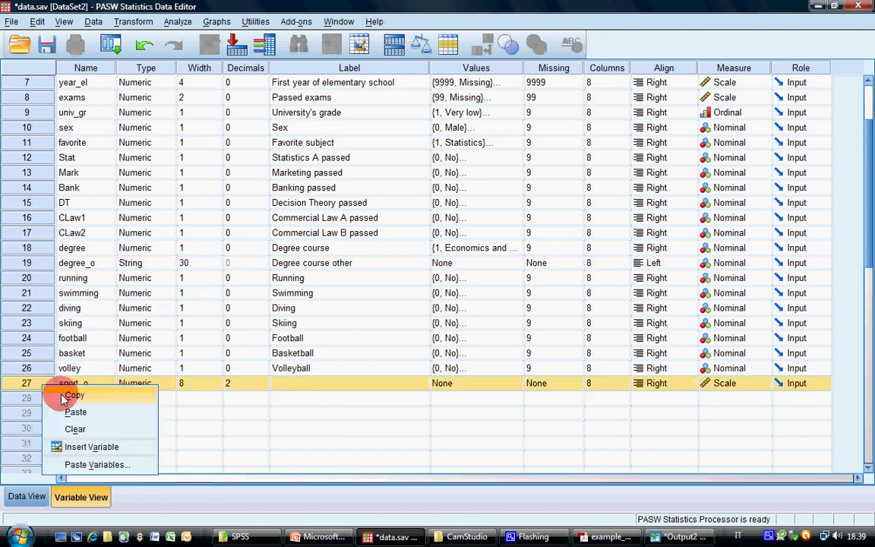
left_click(73, 412)
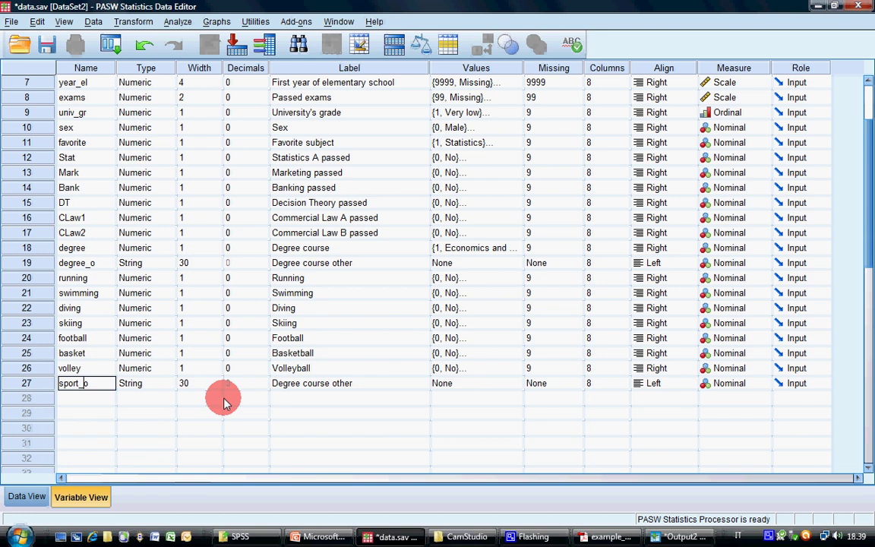
Step: Change the label of the sport_o variable to "Sport other" and save the data file
left_click(332, 385)
double_click(339, 385)
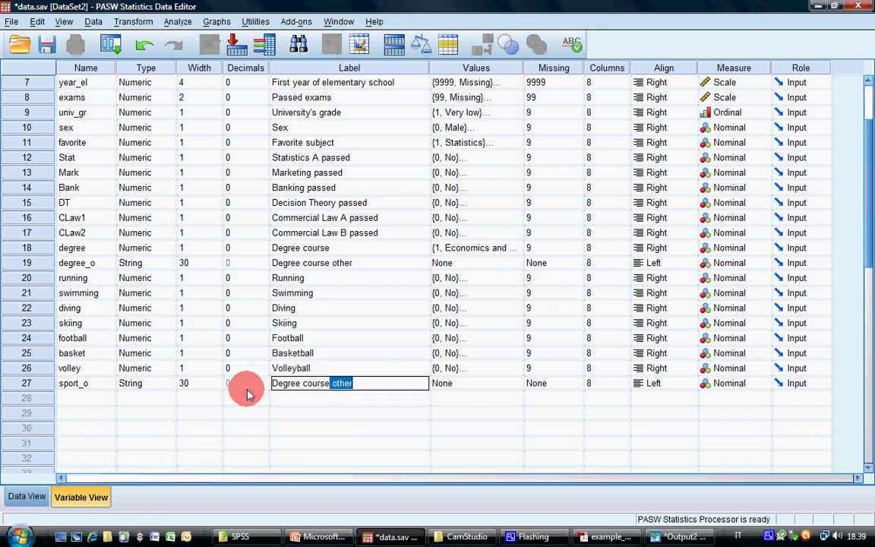
key("shift+Home")
type("Sport")
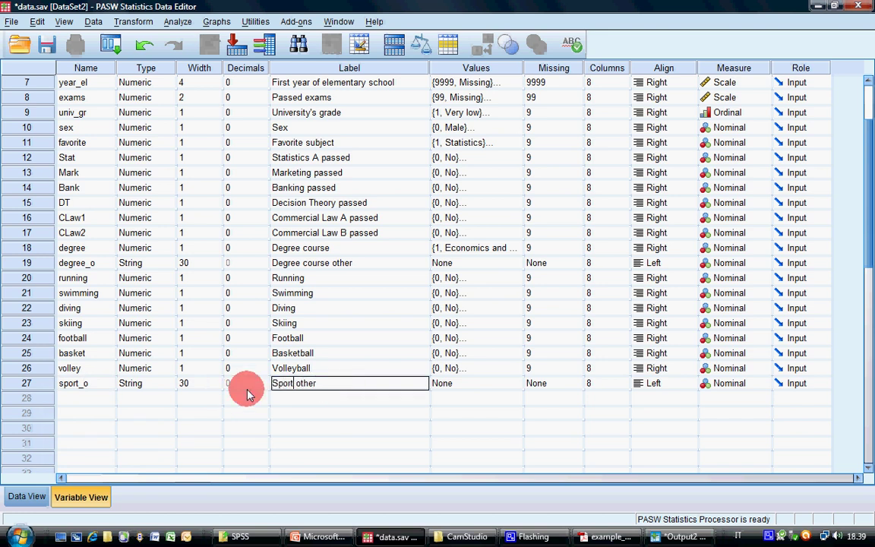
key("Tab")
left_click(80, 398)
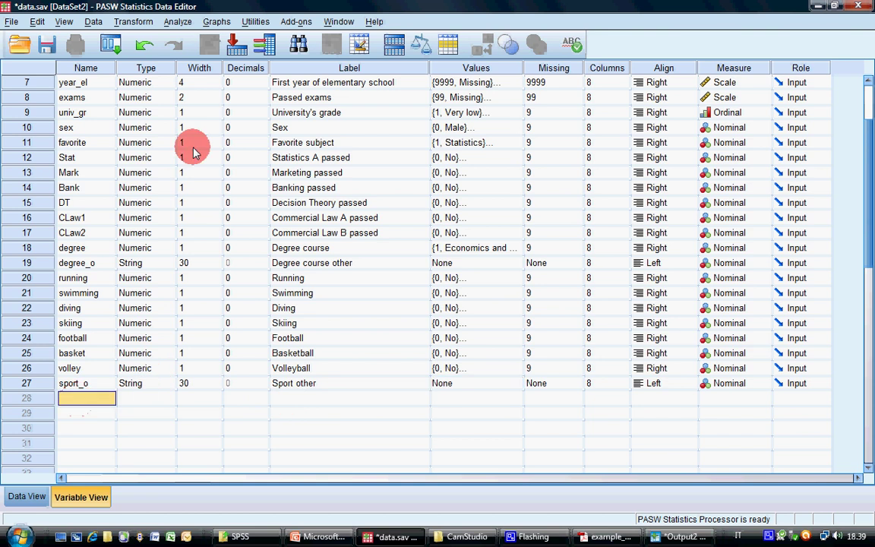
left_click(47, 46)
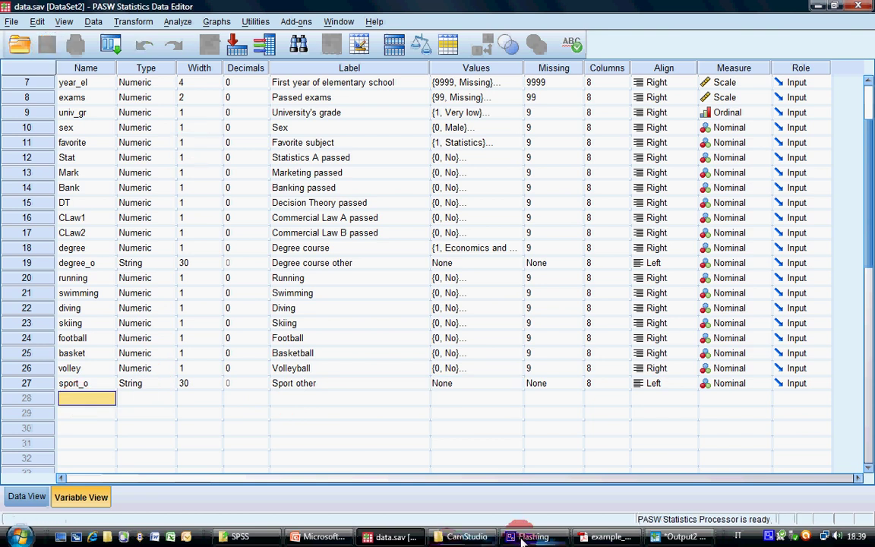
Step: Switch to the Acrobat questionnaire and consult the questions that follow the sport activities question
left_click(607, 537)
scroll(312, 196, "down", 5)
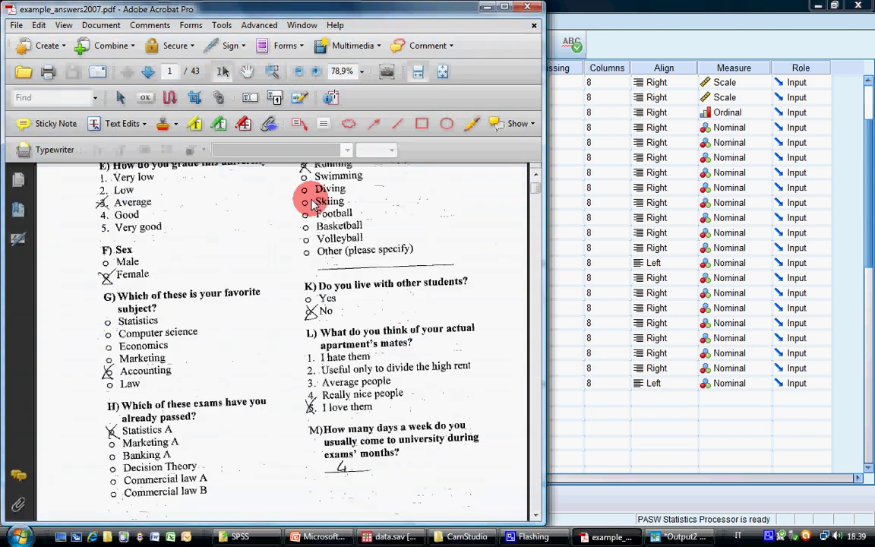
Step: Switch from the questionnaire PDF to the SPSS data editor and duplicate the volley variable into row 28
scroll(313, 215, "up", 4)
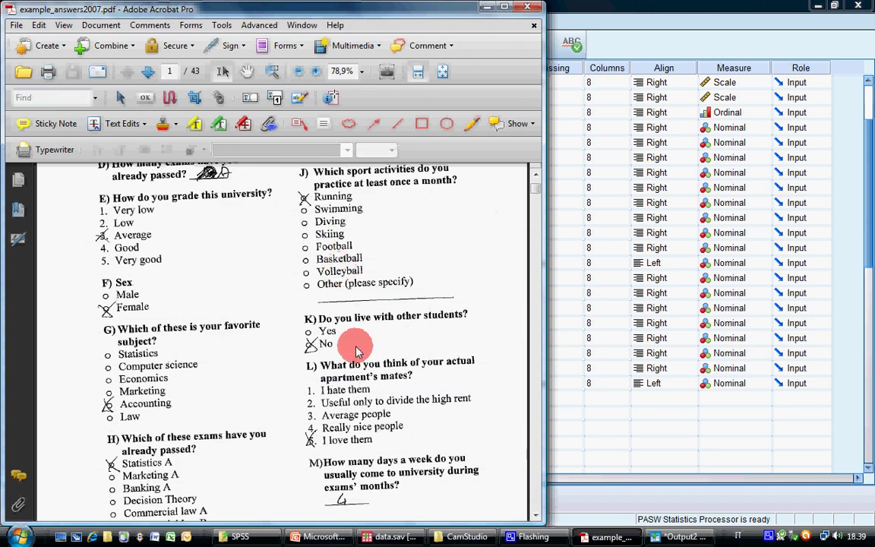
left_click(595, 20)
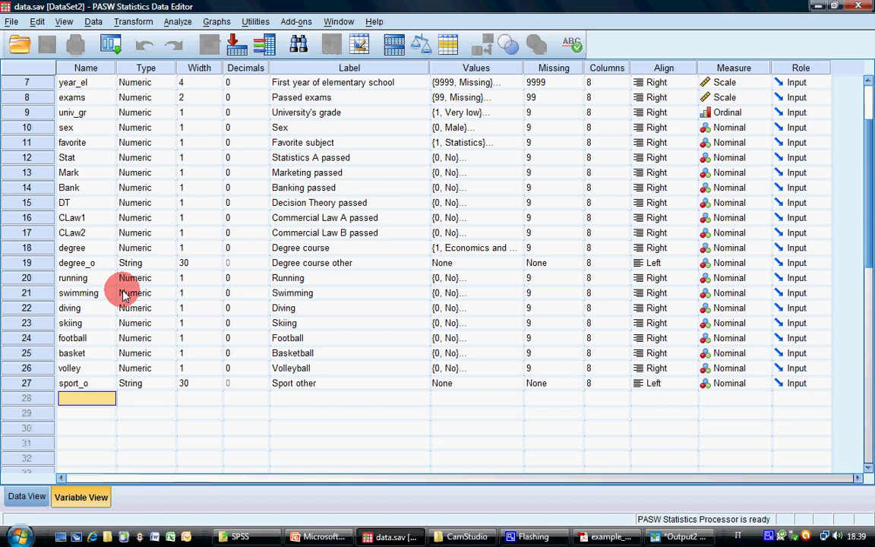
left_click(43, 367)
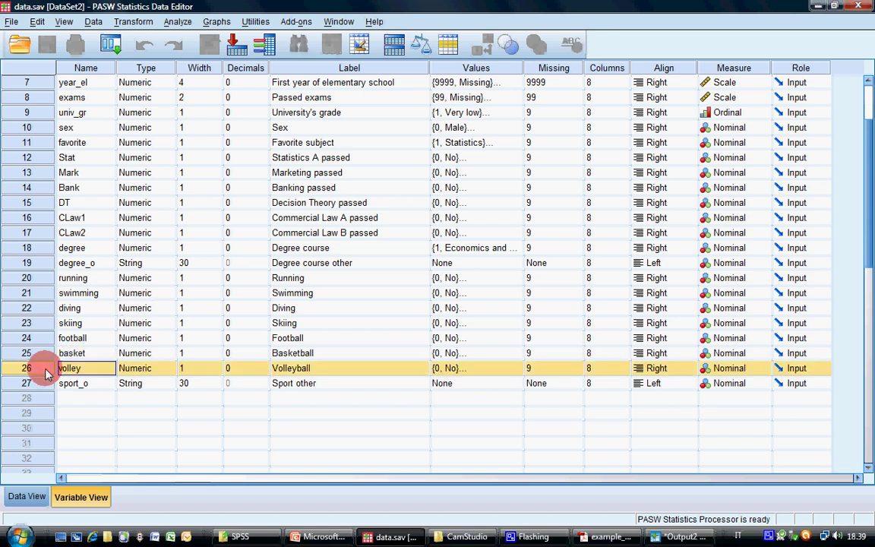
right_click(44, 369)
left_click(62, 395)
right_click(26, 398)
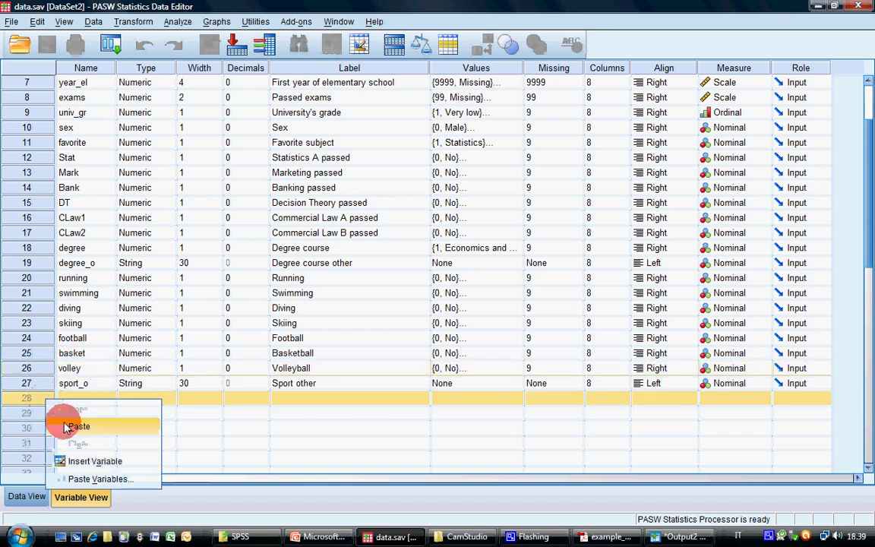
left_click(65, 422)
Step: Name the duplicated variable in row 28 live_st
double_click(86, 400)
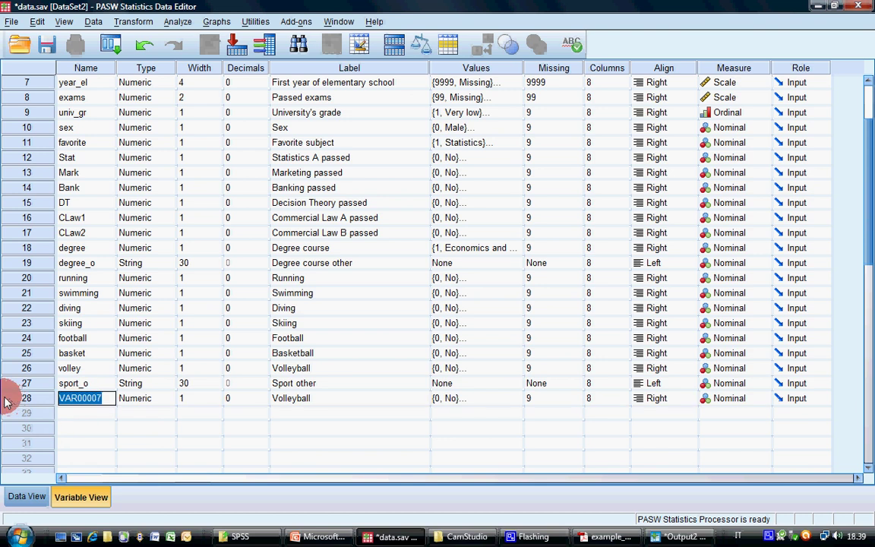
type("live_st")
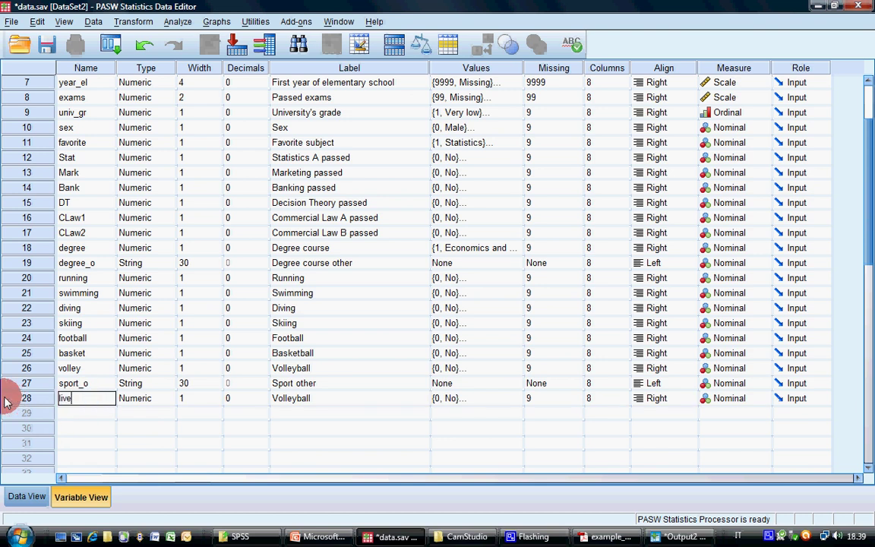
key("Tab")
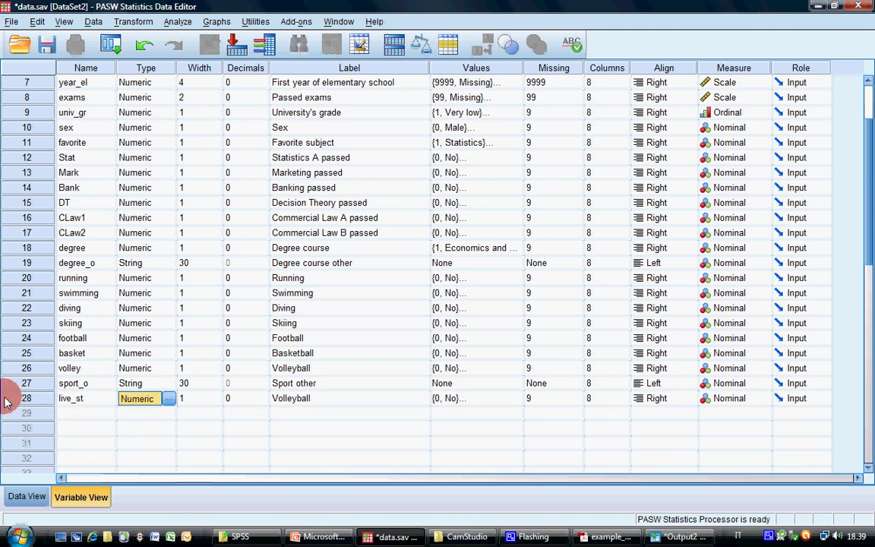
Step: Change the label of the live_st variable to "Live with other students"
left_click(300, 400)
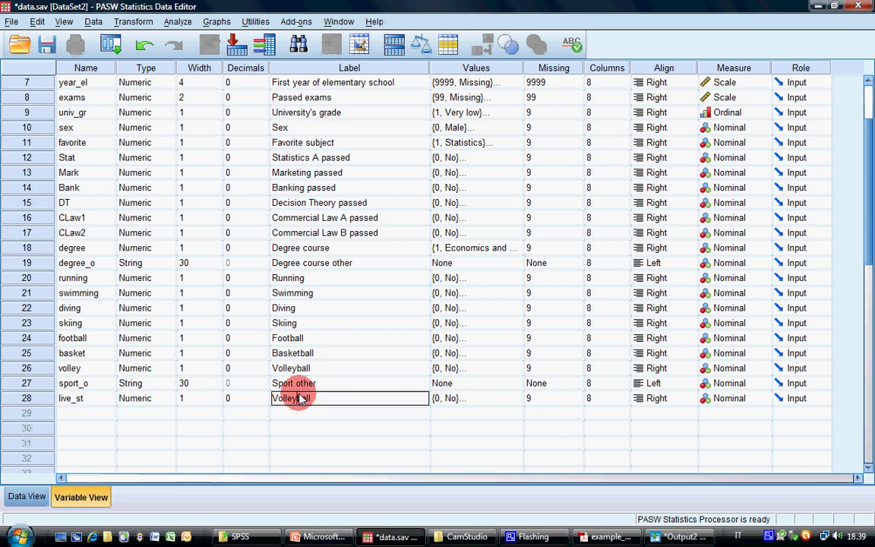
double_click(300, 400)
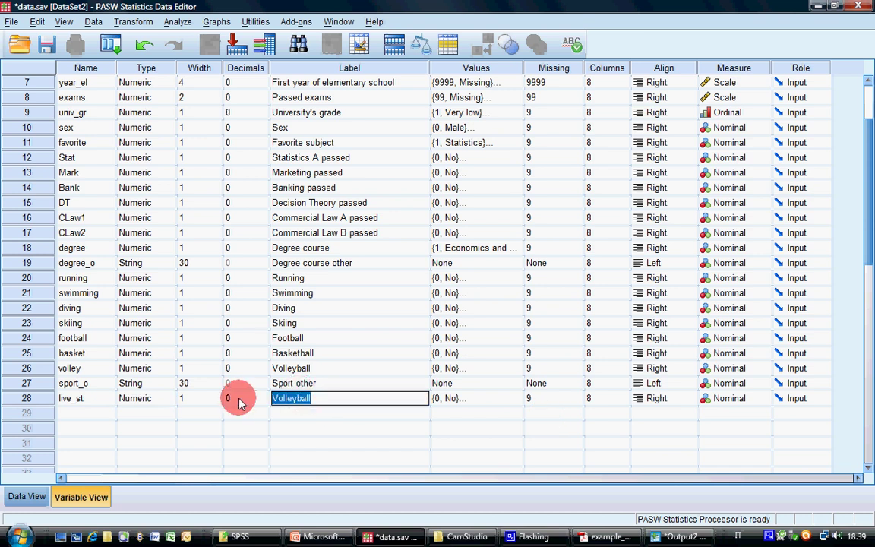
type("Live with othe")
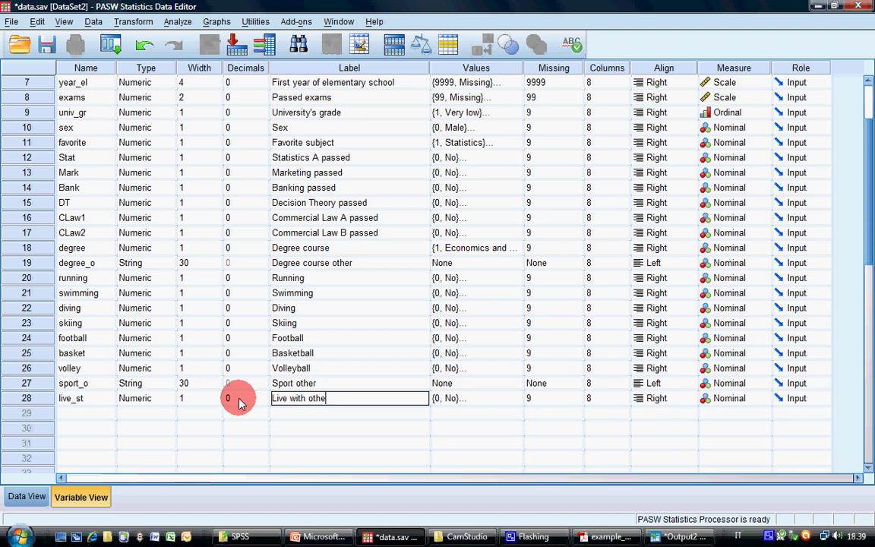
type("r students")
Step: Check the value labels of live_st, accept them as they are, and save the data file
left_click(513, 400)
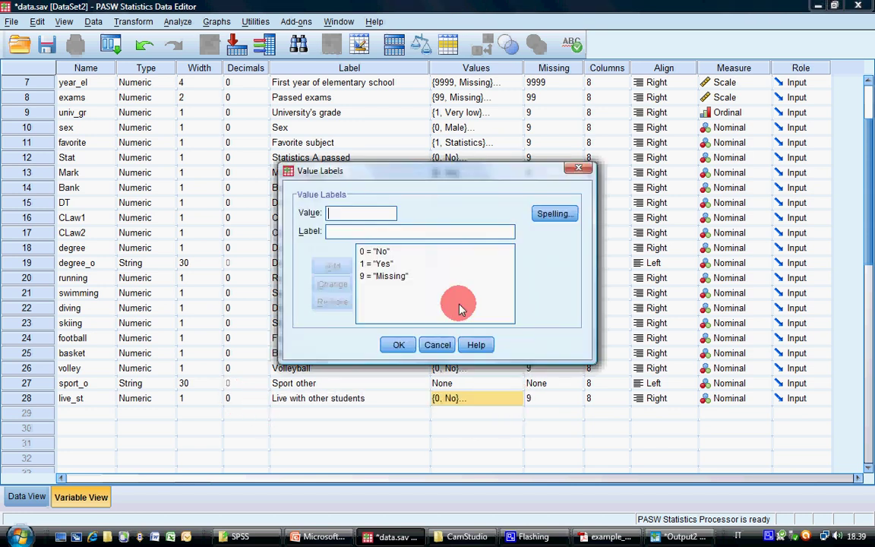
left_click(396, 346)
left_click(84, 412)
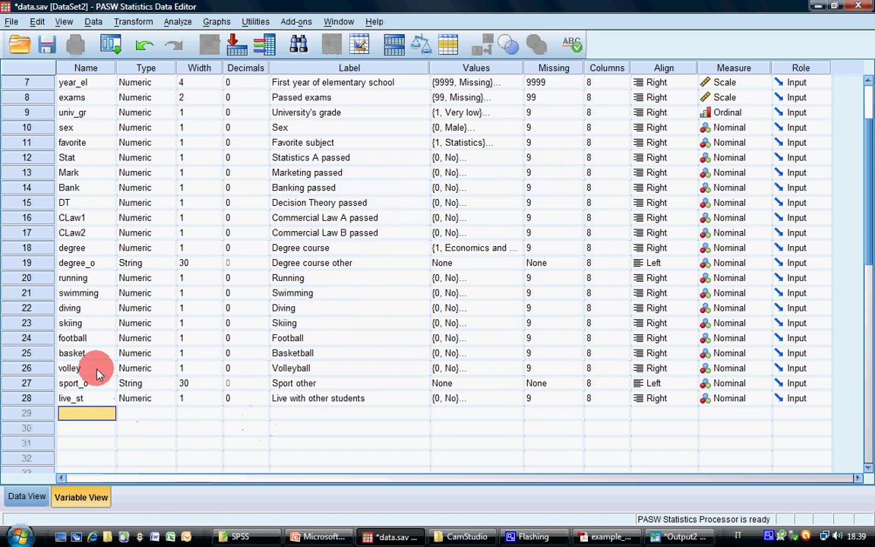
left_click(46, 45)
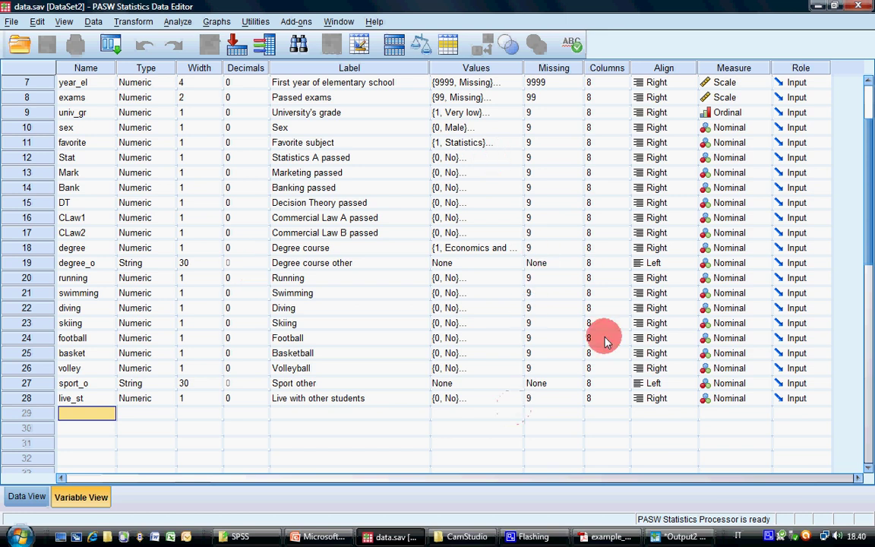
Step: Consult questions K and L in the questionnaire PDF, return to SPSS, and duplicate the univ_gr variable into row 29
left_click(608, 537)
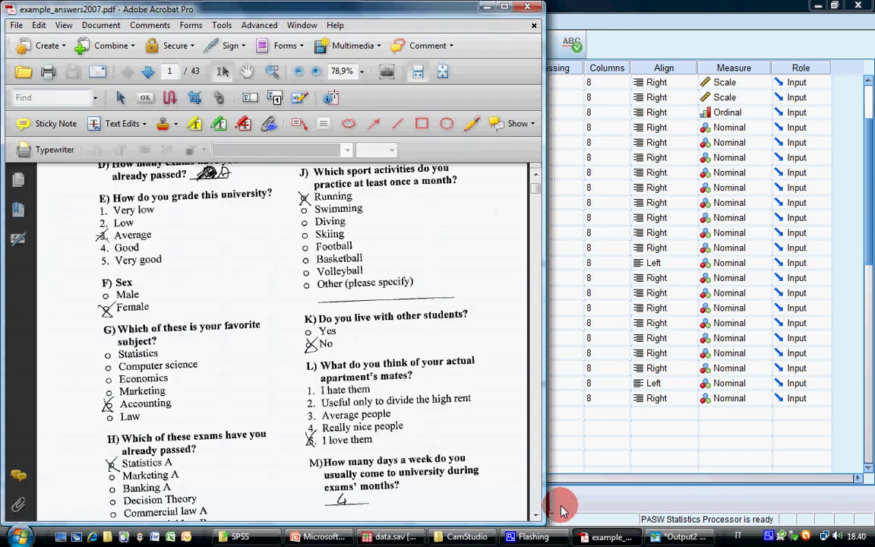
scroll(404, 331, "down", 1)
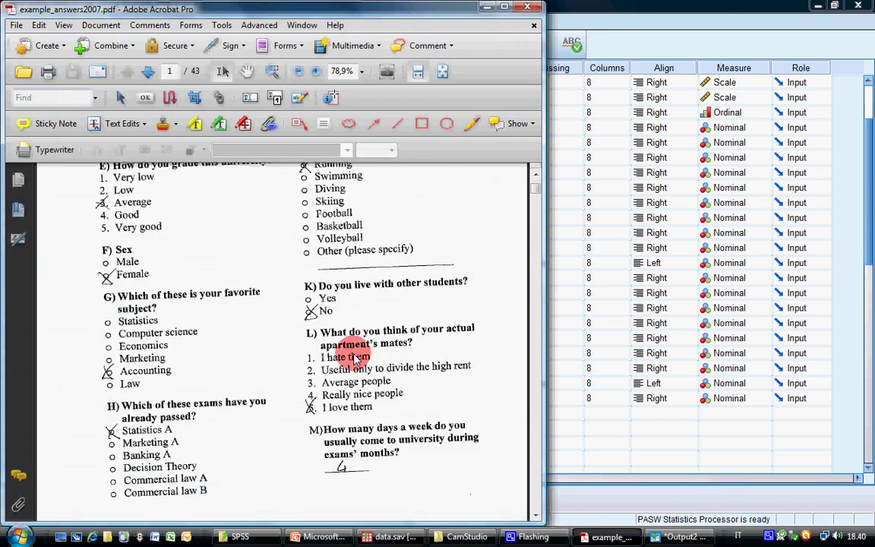
scroll(405, 355, "up", 3)
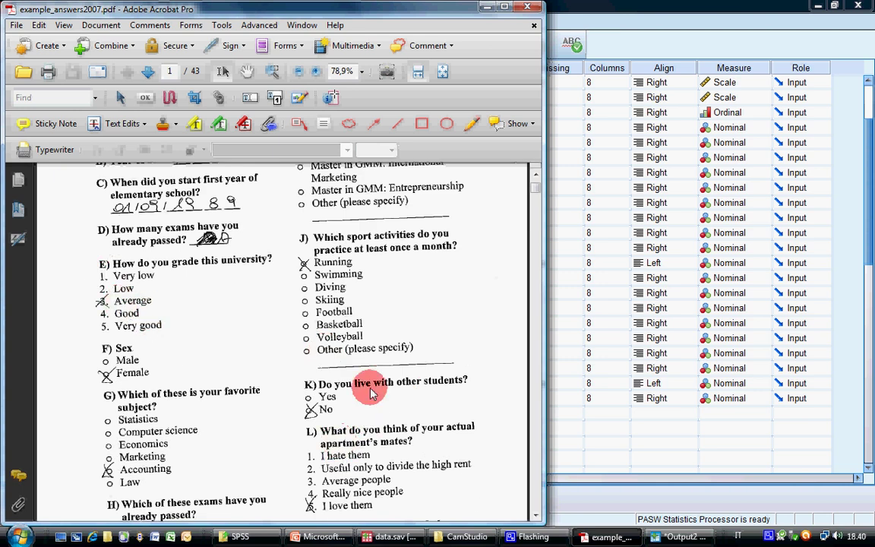
scroll(372, 393, "down", 2)
left_click(486, 6)
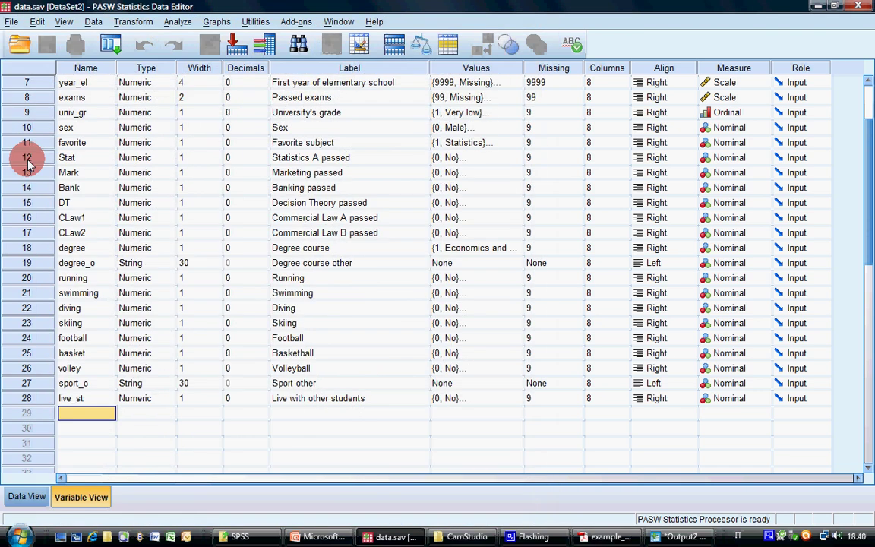
right_click(34, 114)
left_click(48, 126)
right_click(26, 414)
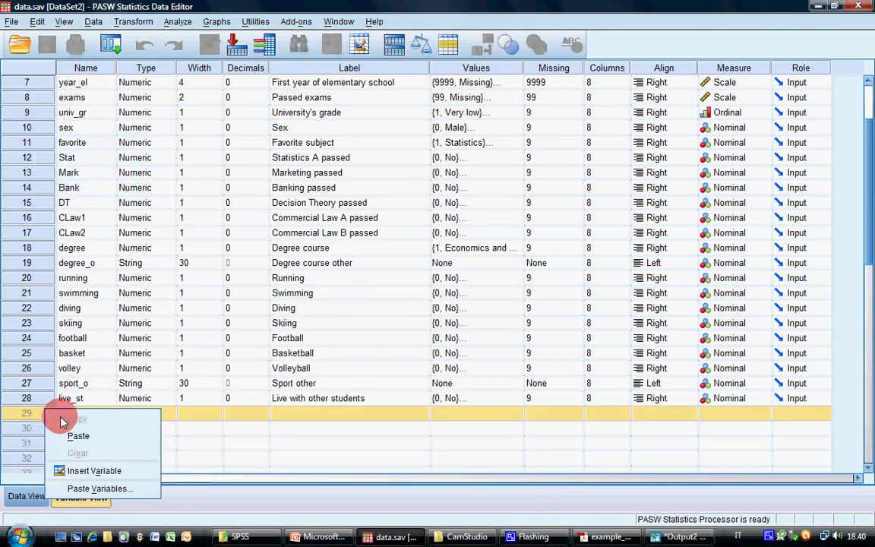
left_click(73, 437)
Step: Name the duplicated variable in row 29 mates
left_click(101, 414)
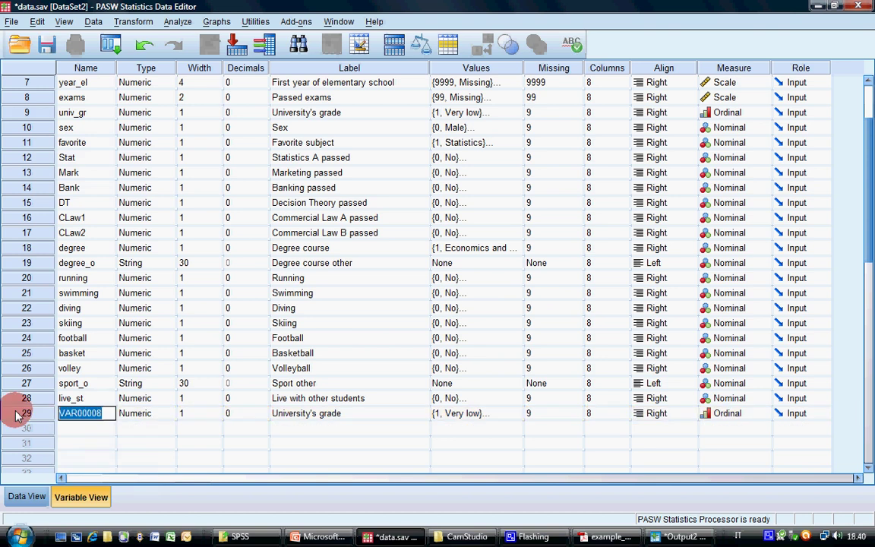
type("m")
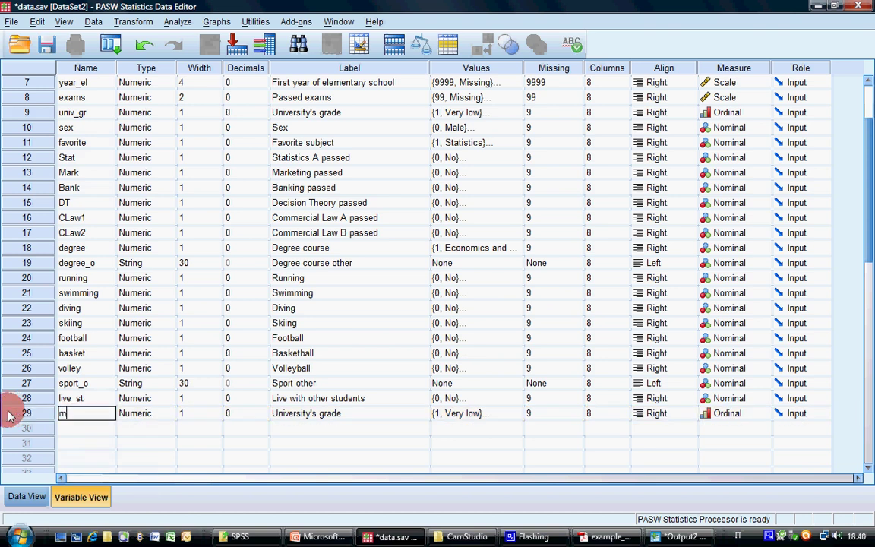
type("ates")
key("Tab")
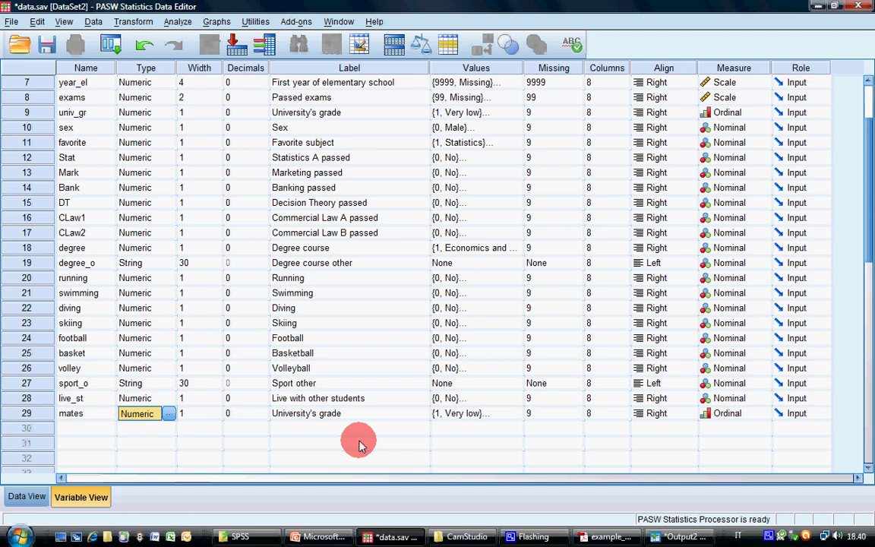
Step: Replace the label of the mates variable with "Thnk of apartment's mates"
left_click(366, 416)
left_click(357, 417)
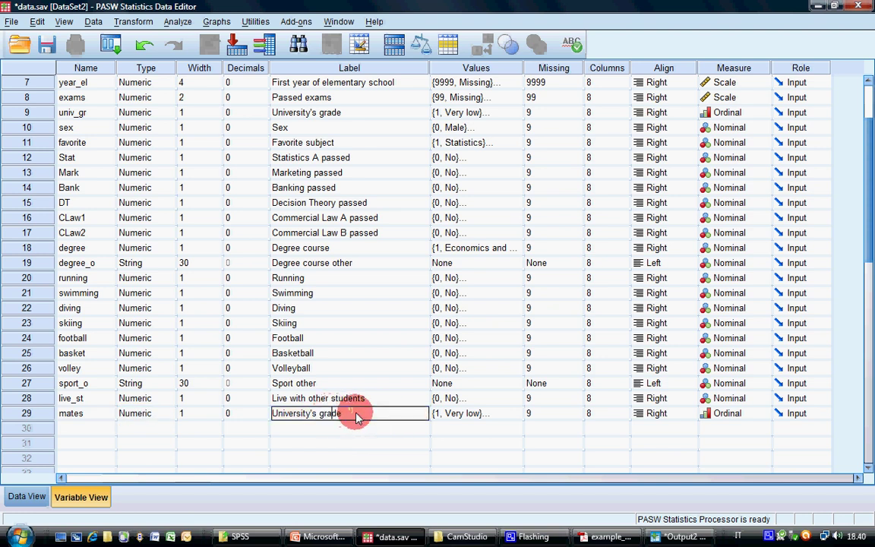
left_click_drag(358, 418, 204, 415)
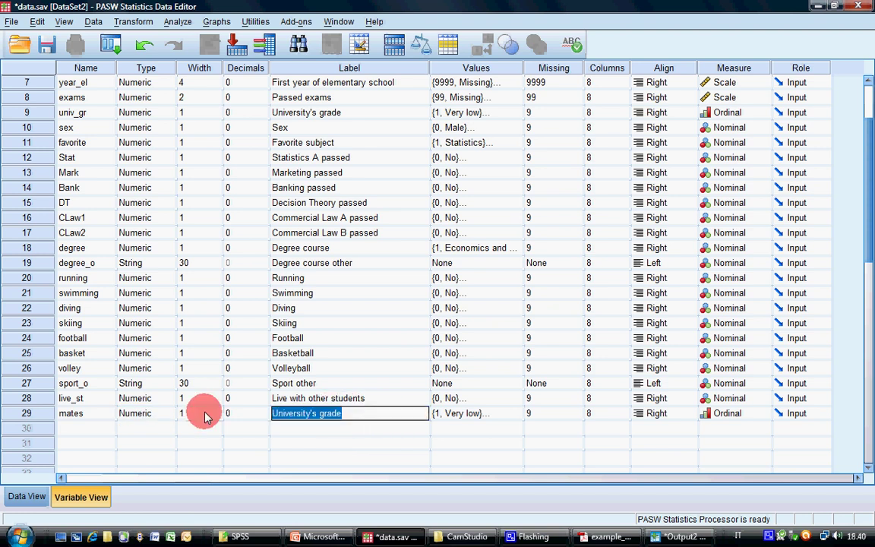
type("Thnk of apart")
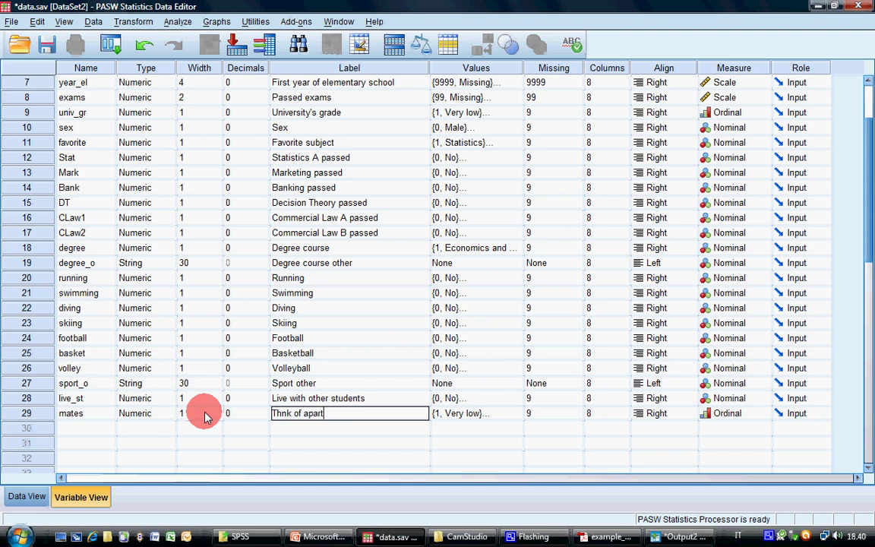
type("ment's mates")
key("Tab")
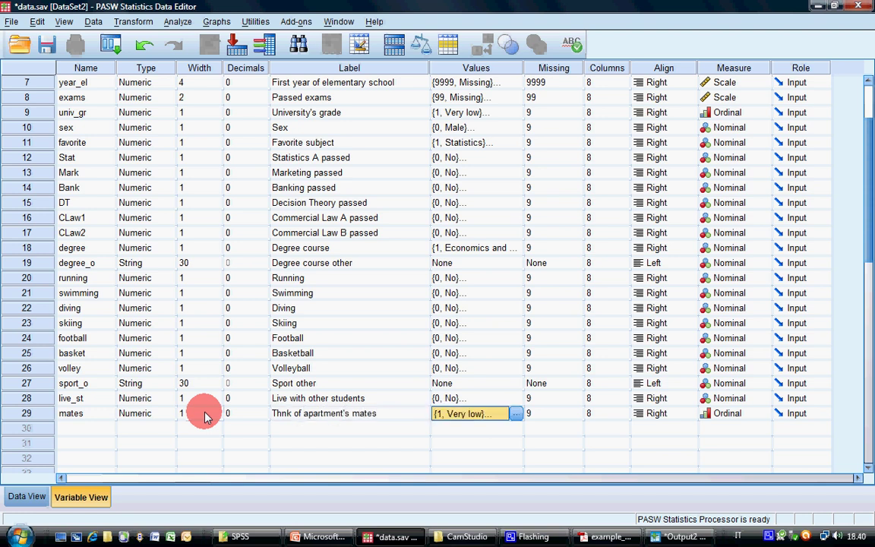
Step: In the value labels of mates, change the label of value 1 to "I hate them", following the questionnaire PDF
left_click(516, 413)
left_click(401, 256)
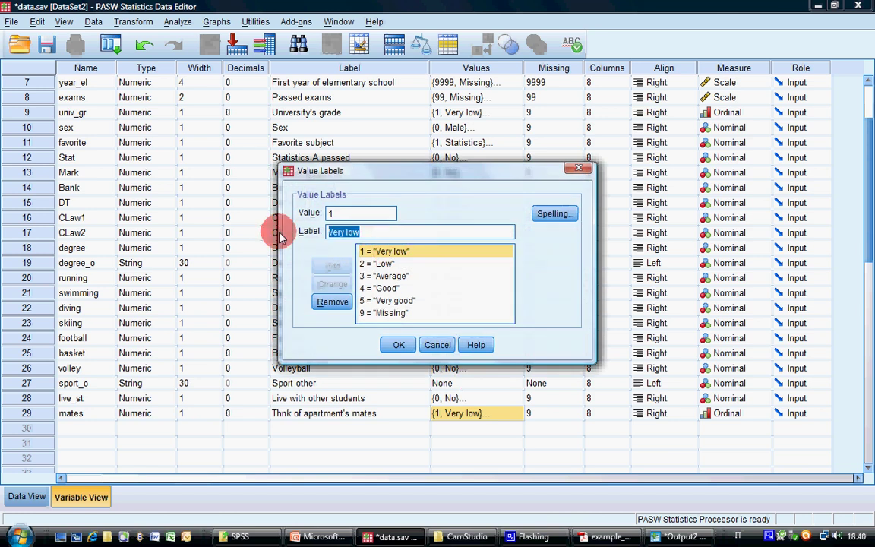
left_click(608, 537)
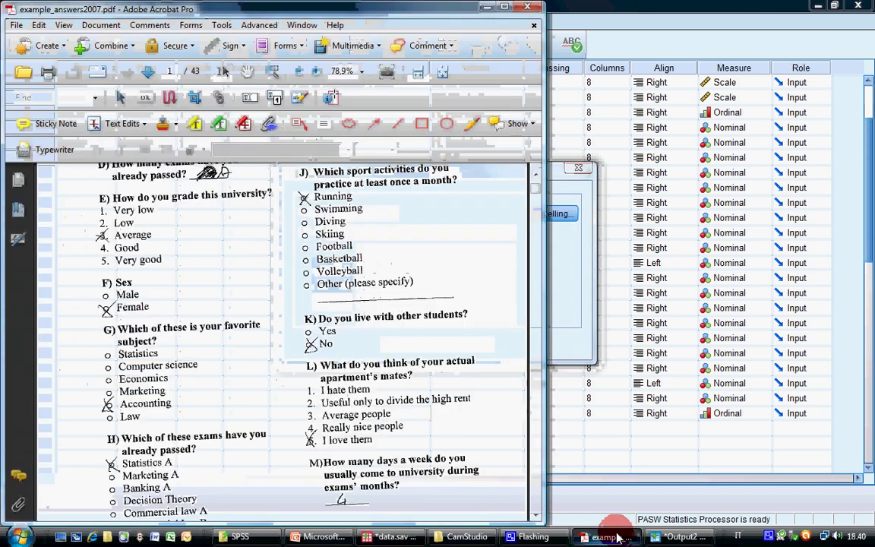
left_click(617, 538)
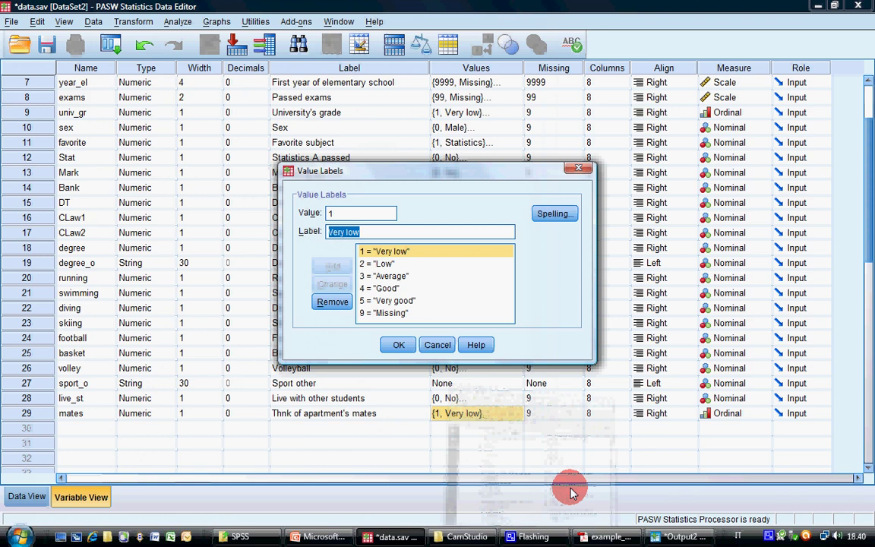
type("I hate ")
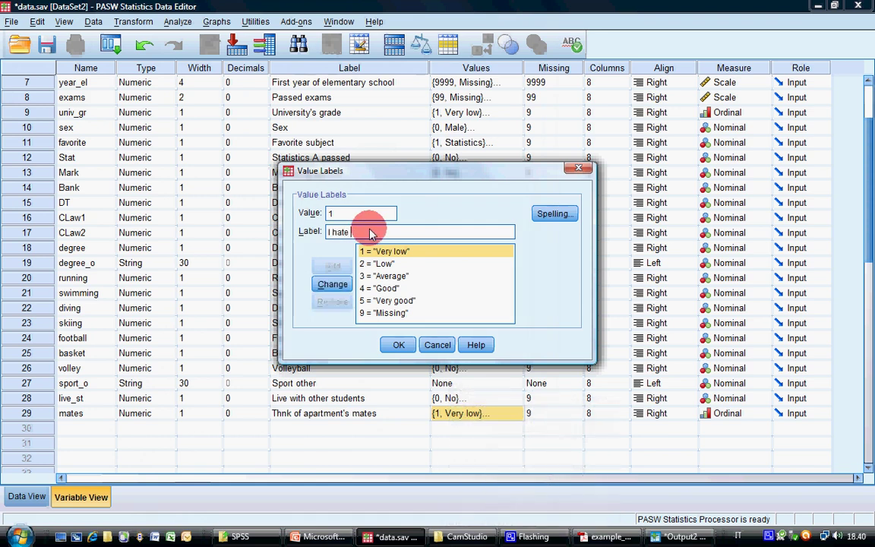
type("them")
left_click(343, 285)
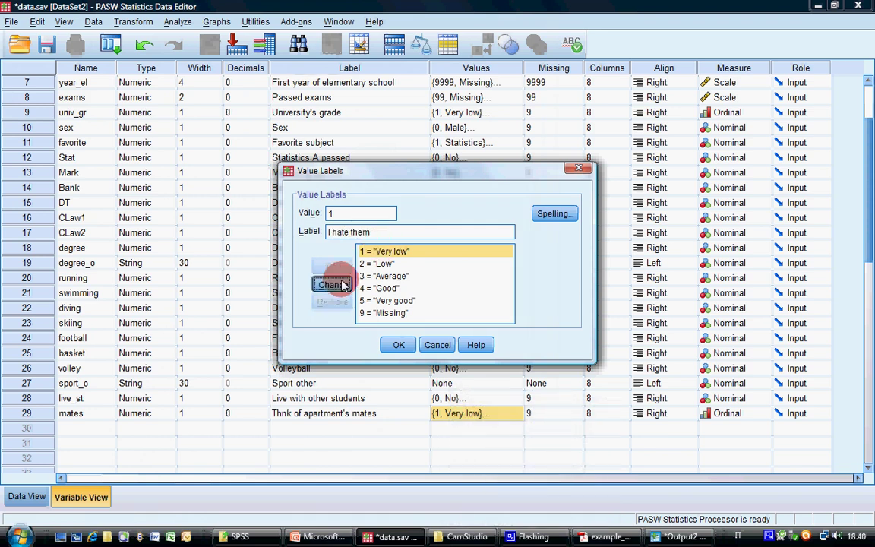
Step: Change the label of value 2 for mates to "Useful only to divide the high rent"
type("Us")
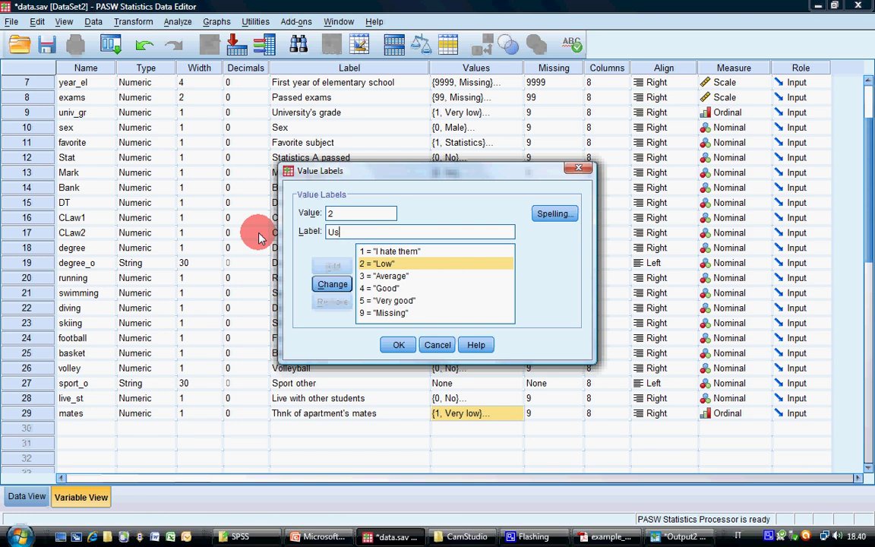
type("eful only to divide the high rent")
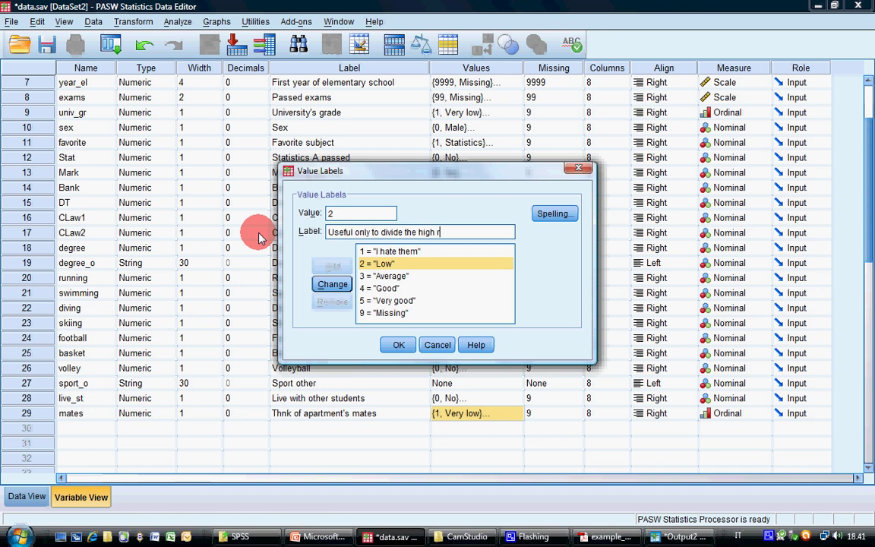
left_click(332, 283)
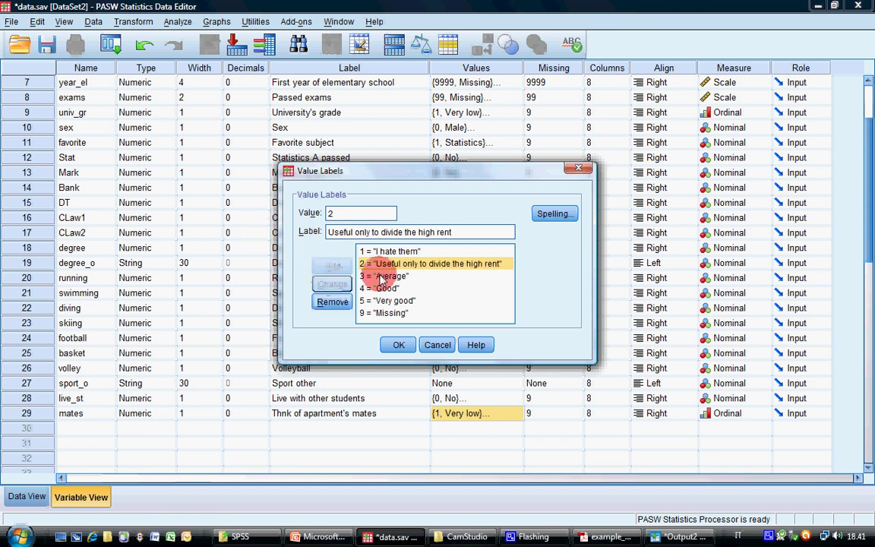
Step: Change the label of value 3 for mates to "Average people", checking the wording in the questionnaire PDF
left_click(372, 276)
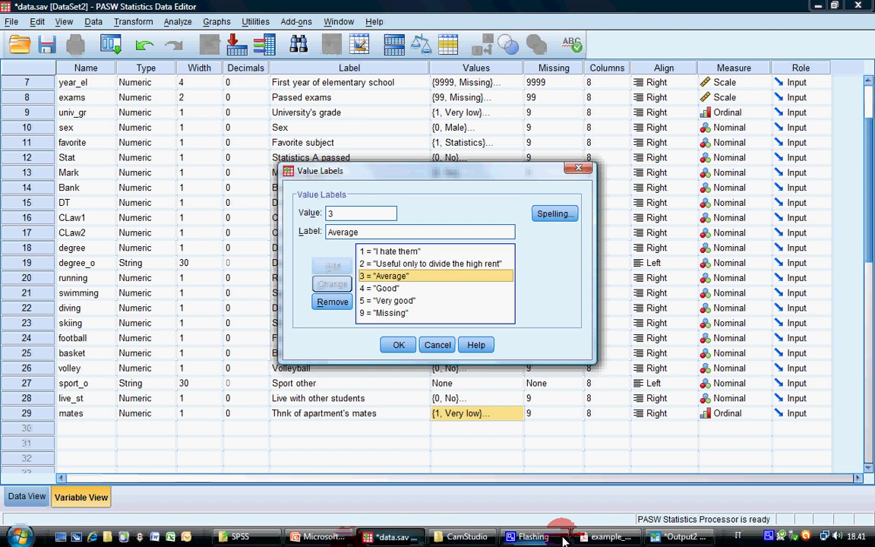
left_click(589, 538)
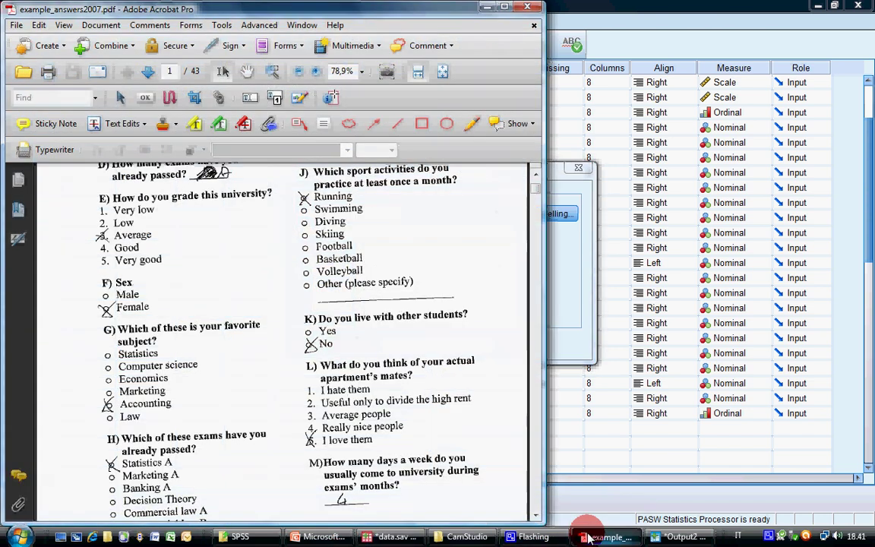
left_click(589, 536)
left_click(378, 233)
type("people")
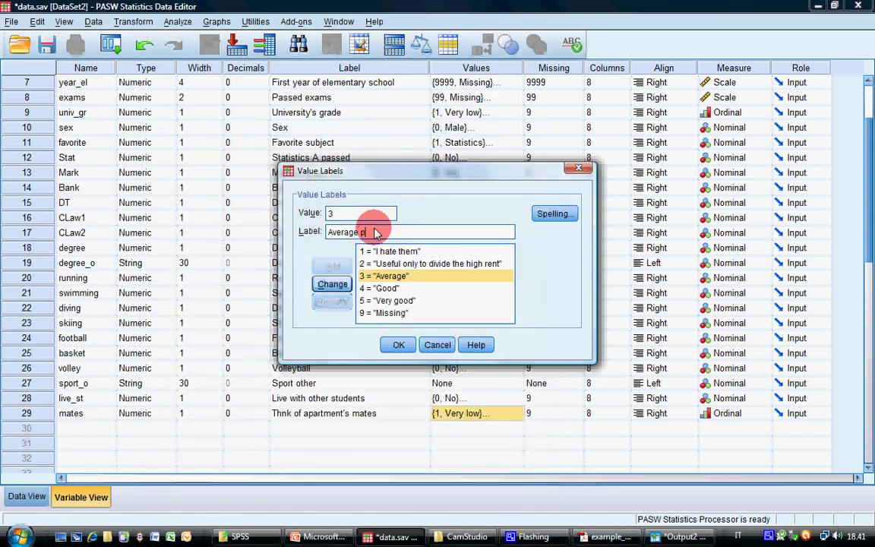
left_click(332, 284)
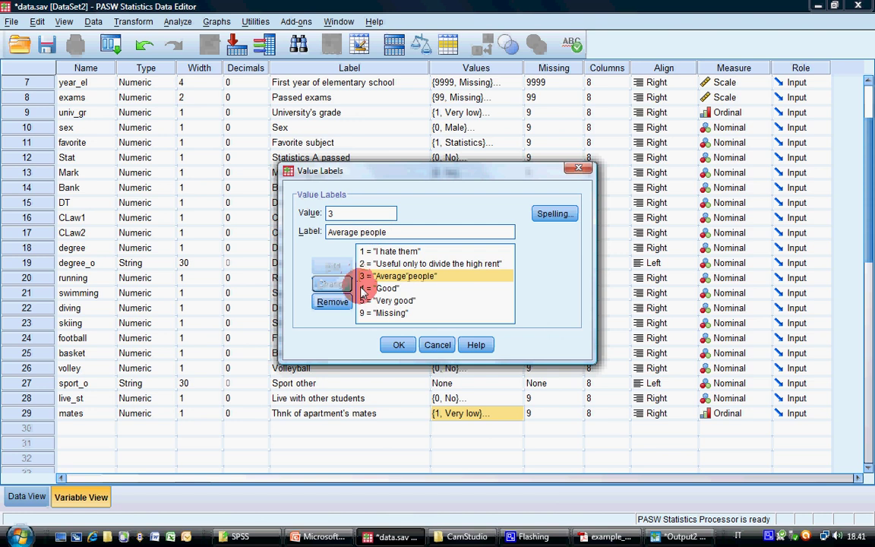
Step: Change the label of value 4 for mates to "Really nice people"
left_click(373, 288)
double_click(380, 230)
type("Rea")
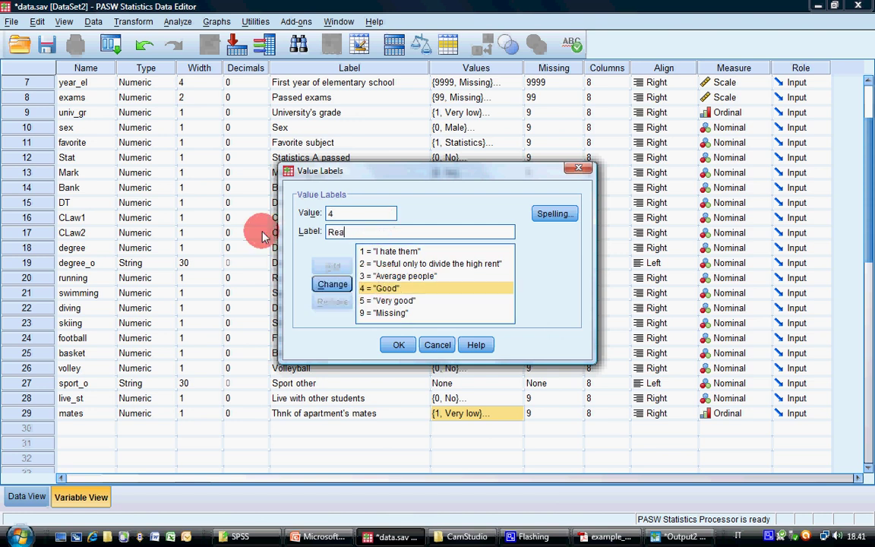
type("lly nice people")
left_click(335, 284)
Step: Change the label of value 5 for mates to "I love them" and apply the value labels
left_click(388, 300)
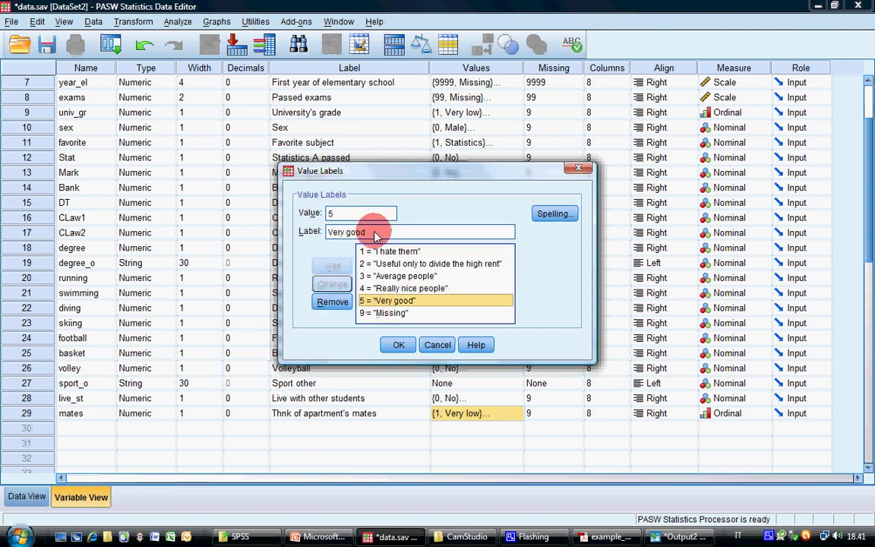
left_click_drag(418, 232, 254, 230)
key("BackSpace")
type("I love them")
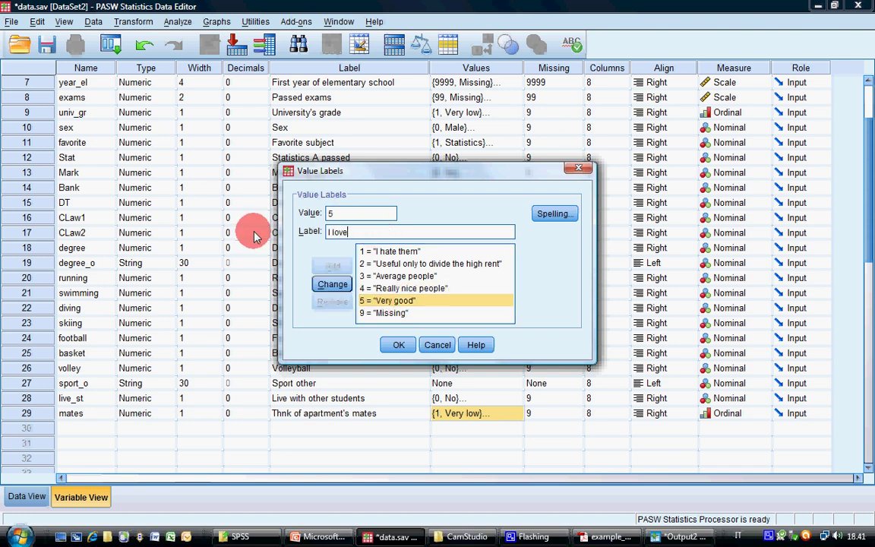
left_click(332, 284)
left_click(399, 345)
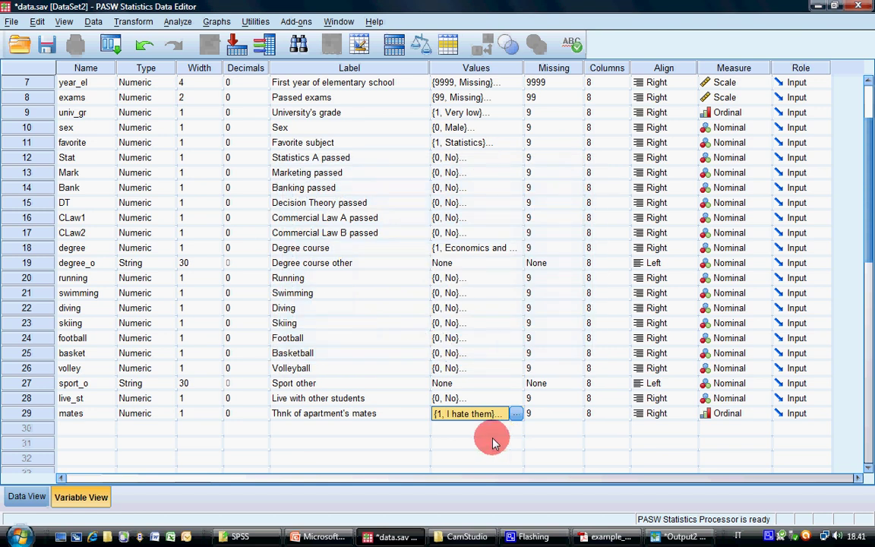
Step: Consult question M in the questionnaire PDF and create a variable named come in row 30
left_click(585, 538)
scroll(395, 456, "down", 1)
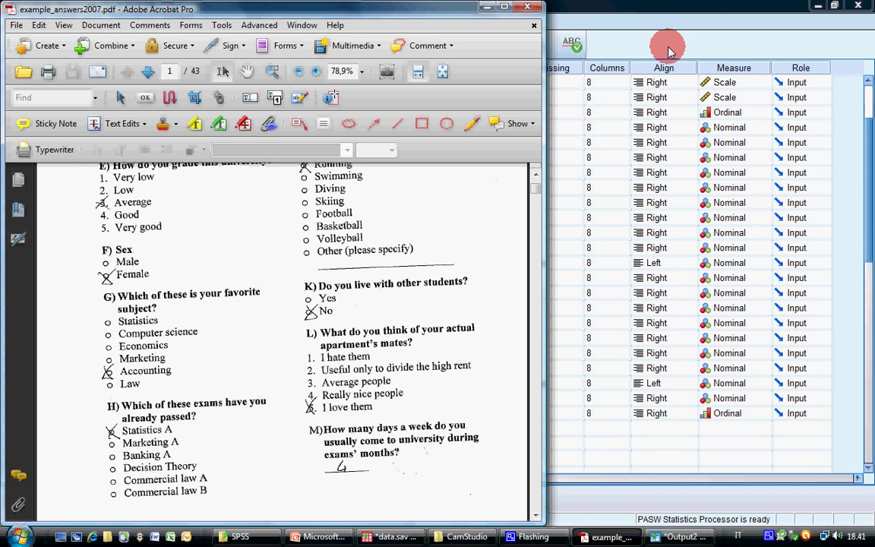
left_click(601, 41)
left_click(85, 430)
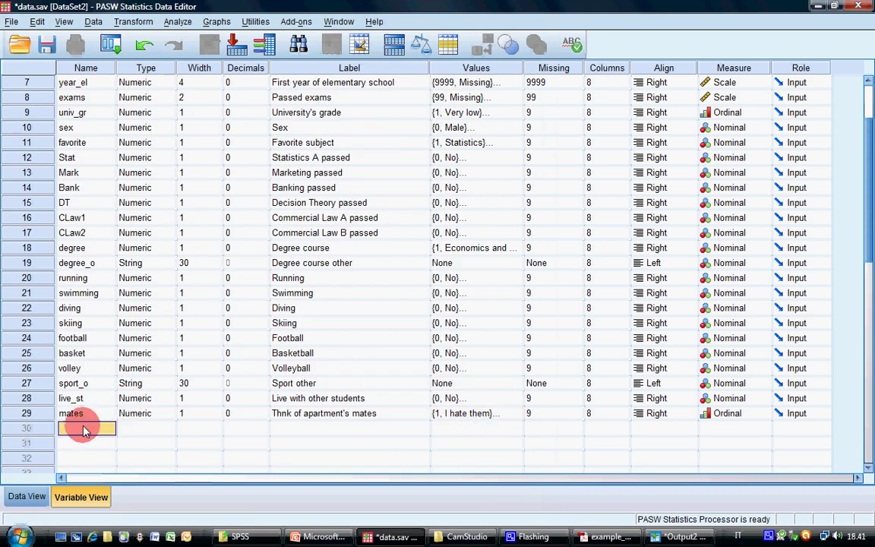
type("come")
key("Return")
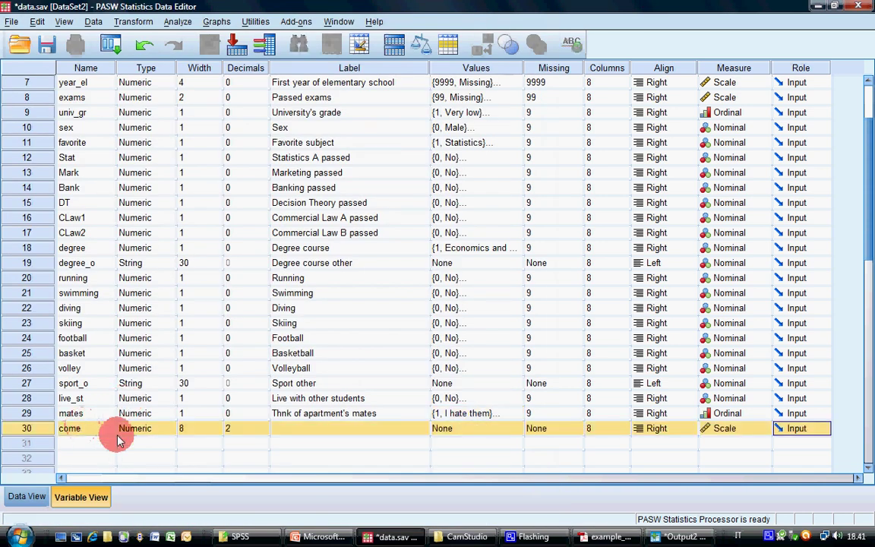
Step: Set the width of the come variable to 3
left_click(215, 430)
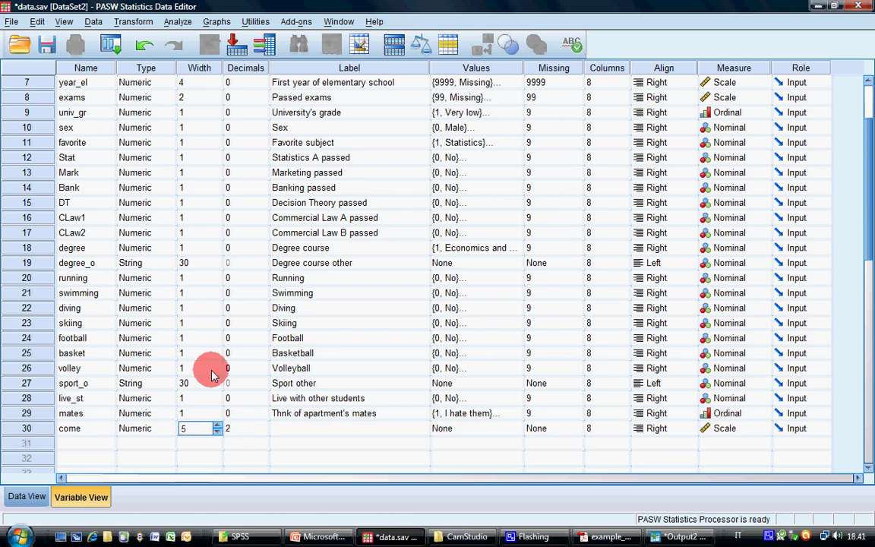
type("5")
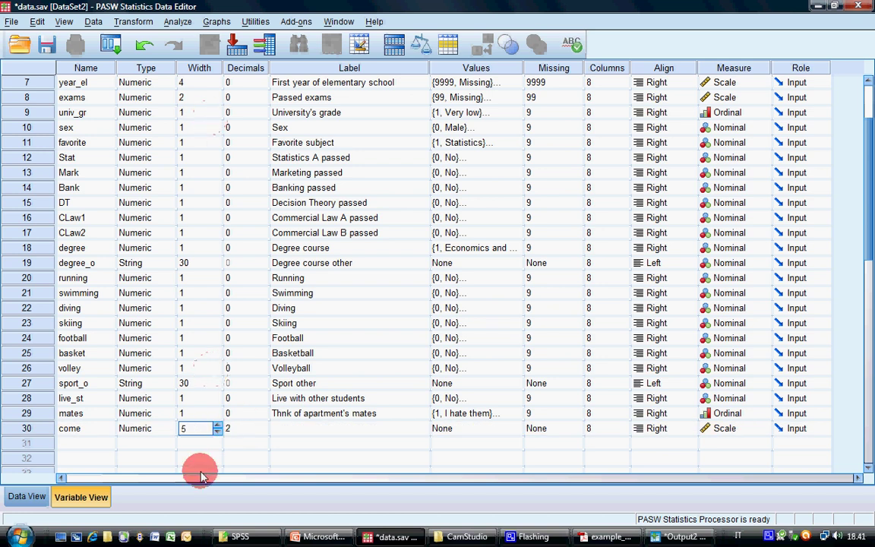
left_click(217, 433)
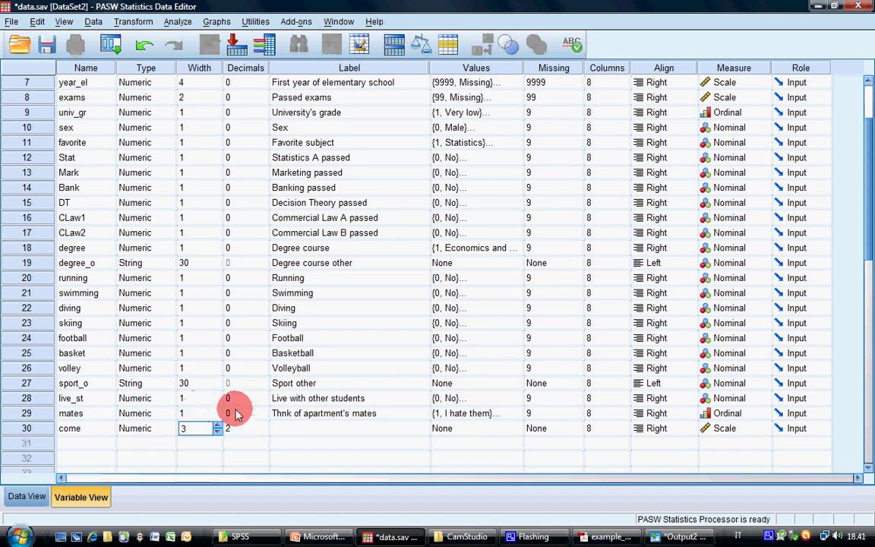
Step: Label the come variable "How many days a week during exams"
left_click(298, 429)
type("How many days")
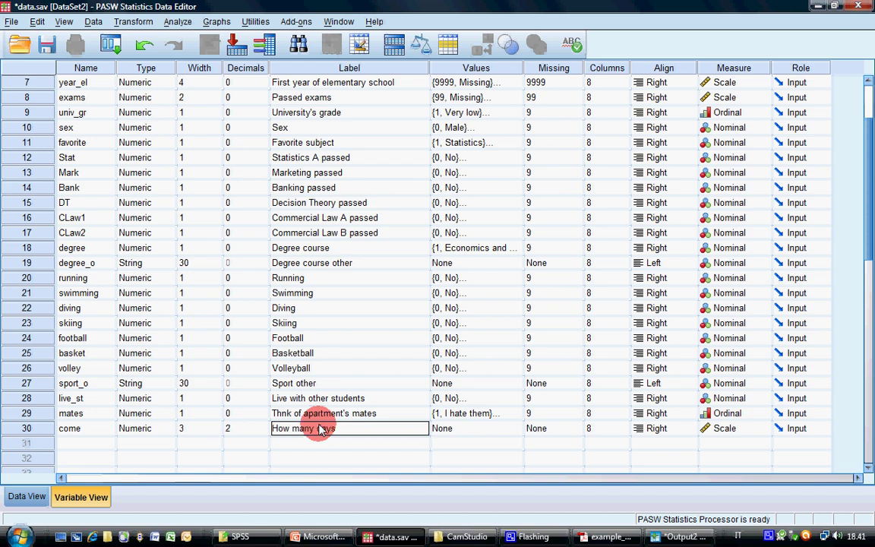
type(" a week do")
key("BackSpace")
type("uring exams")
key("Tab")
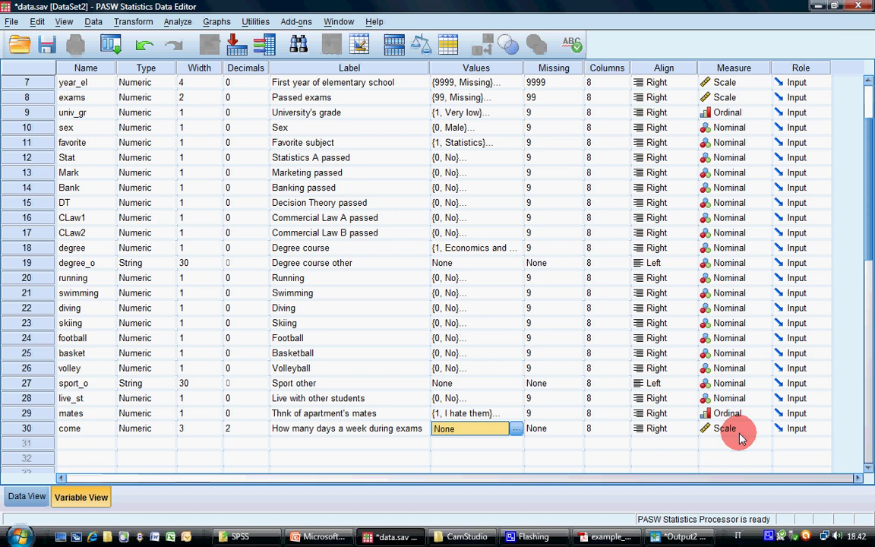
Step: Define 9 as a discrete missing value for the come variable
left_click(562, 430)
left_click(581, 430)
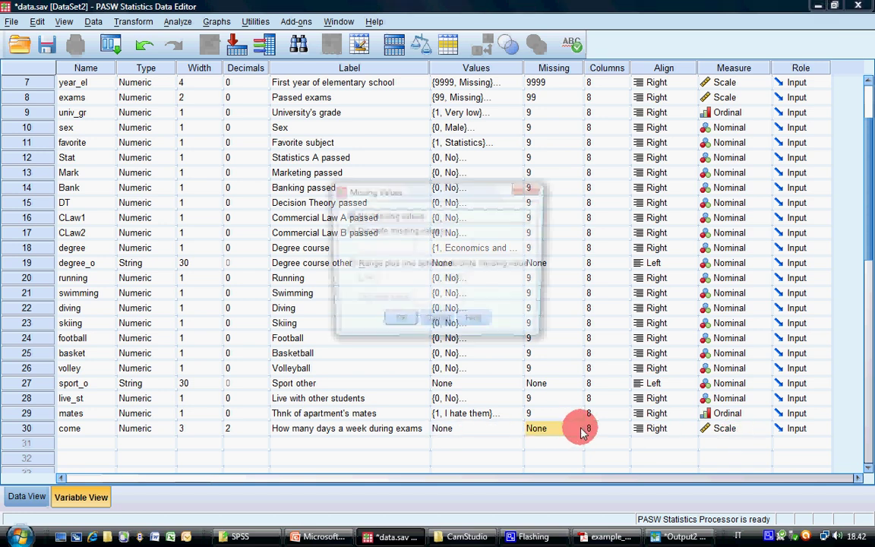
left_click(376, 231)
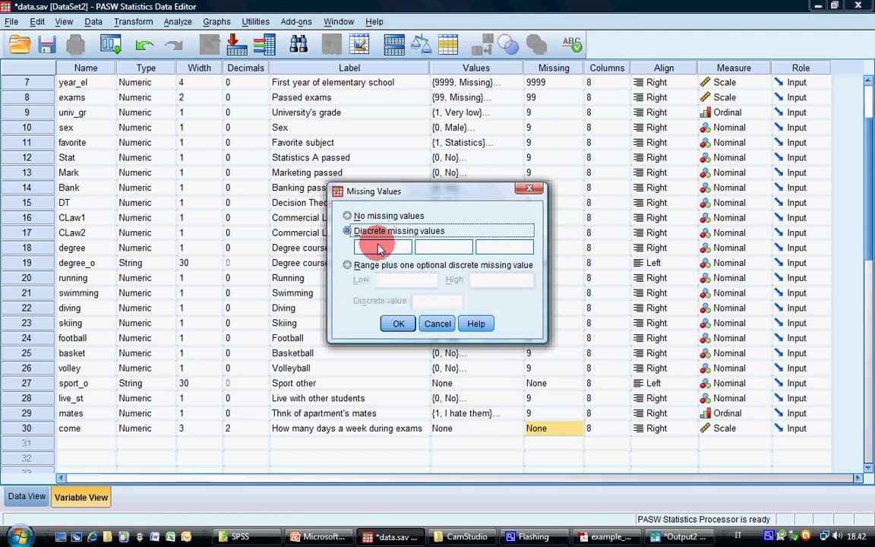
left_click(380, 247)
type("9")
left_click(399, 324)
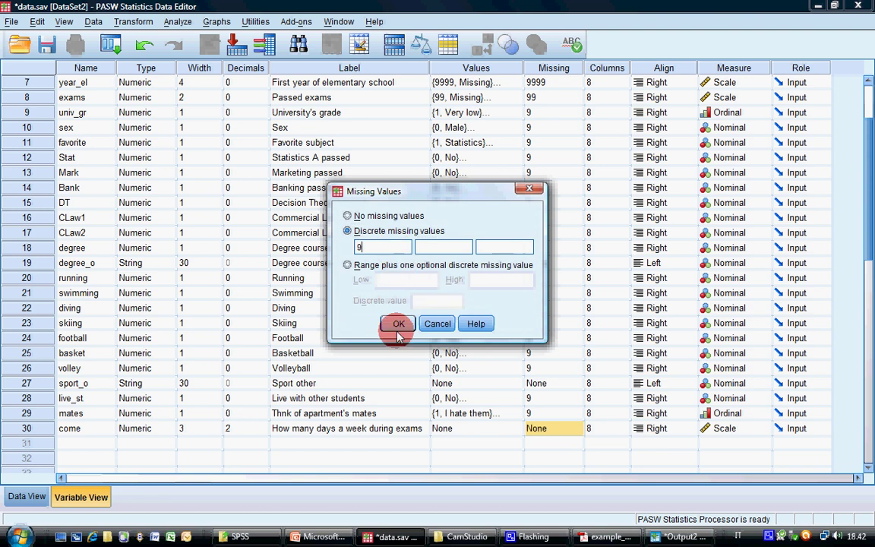
Step: Add the value label "Missing" for value 9 of the come variable
left_click(505, 428)
left_click(518, 429)
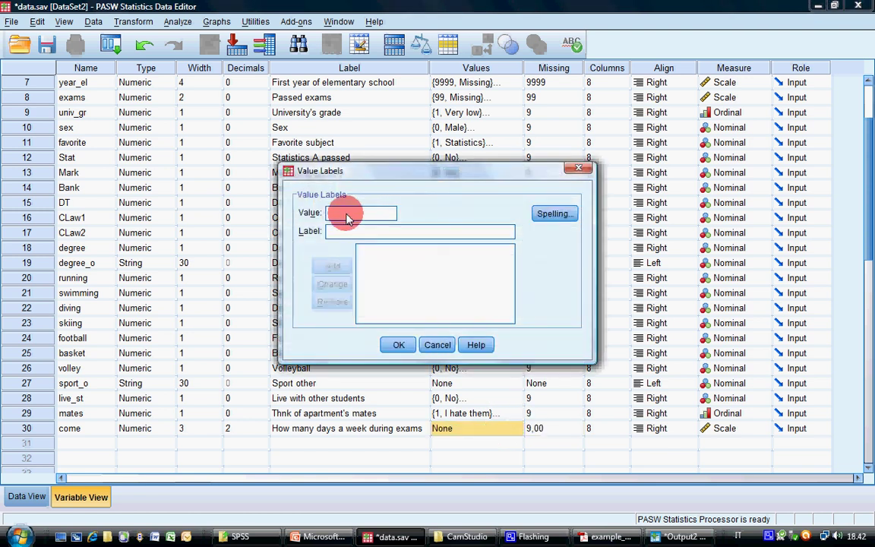
type("9")
key("Tab")
type("Missin")
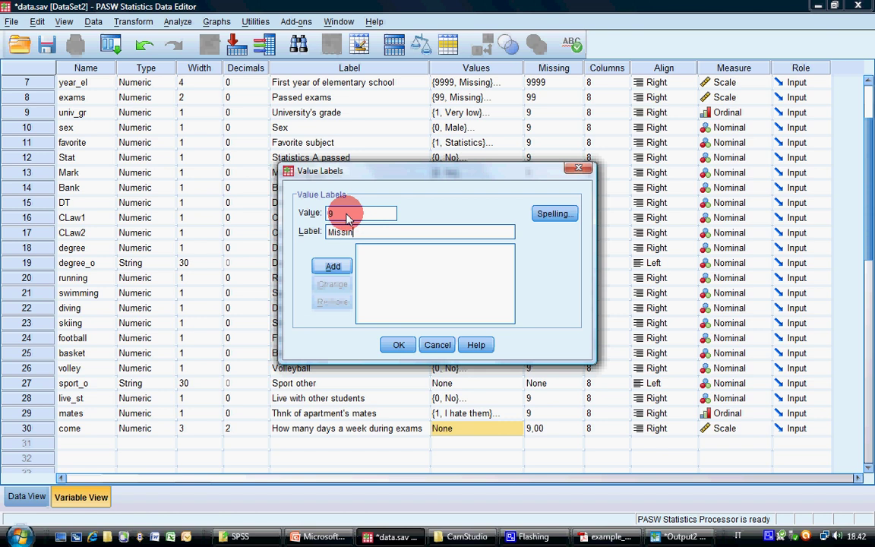
type("g")
left_click(336, 268)
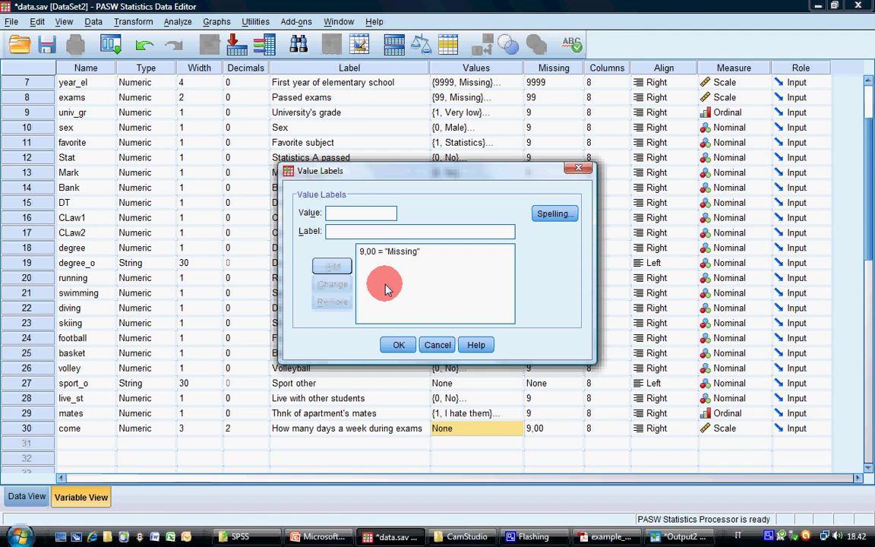
left_click(399, 345)
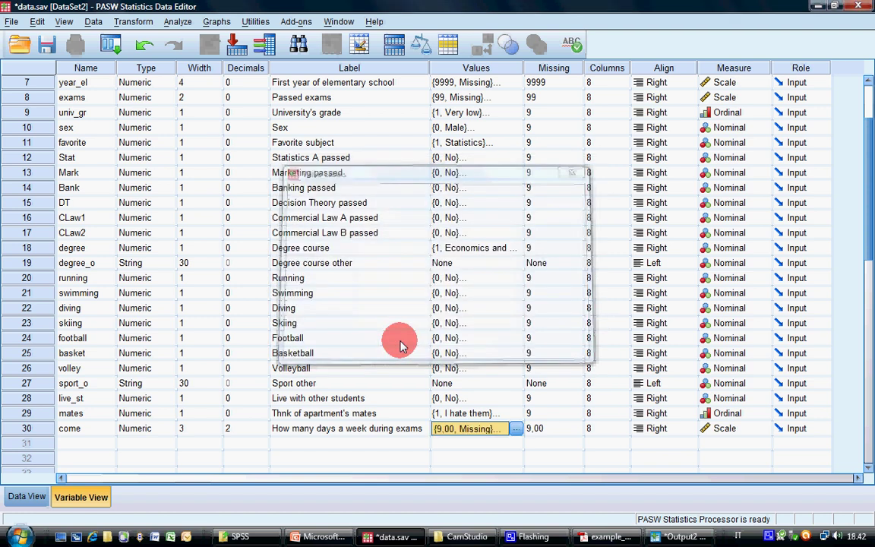
Step: Save data.sav and switch from the variable definitions to the data entry grid
left_click(471, 444)
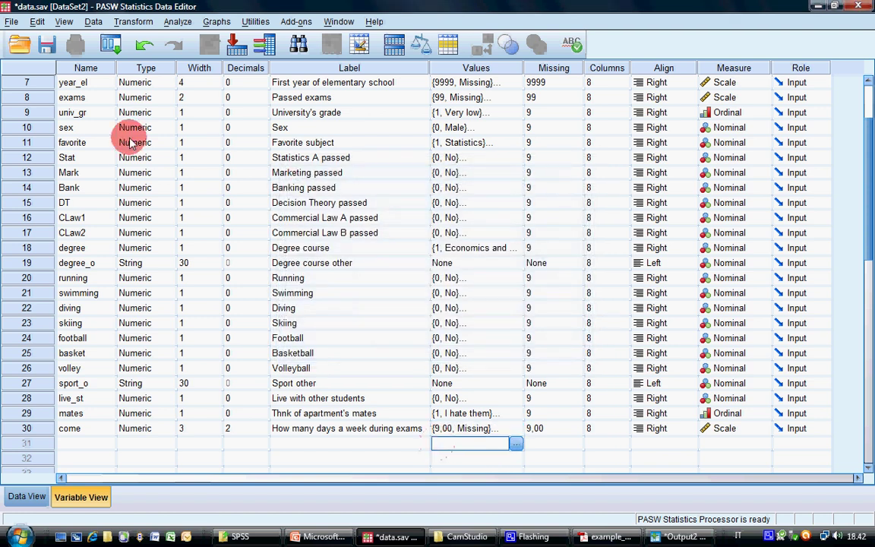
left_click(44, 49)
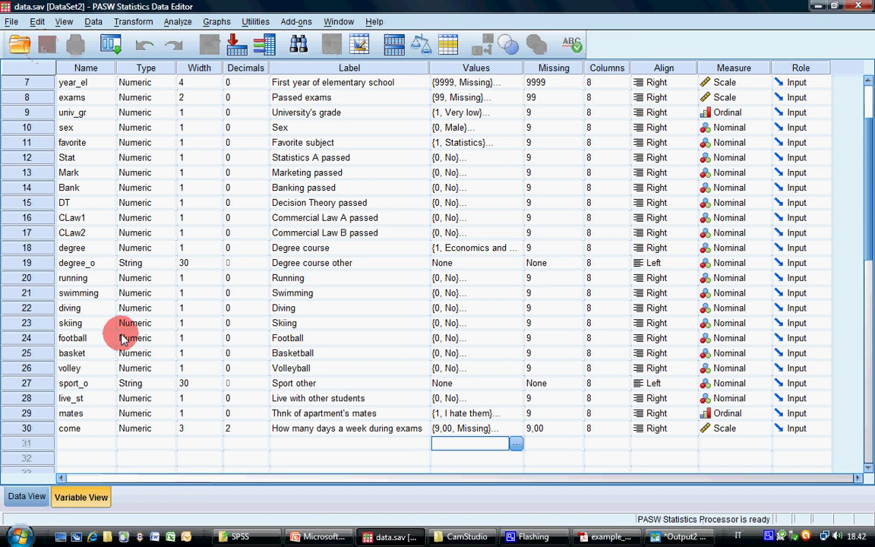
left_click(27, 497)
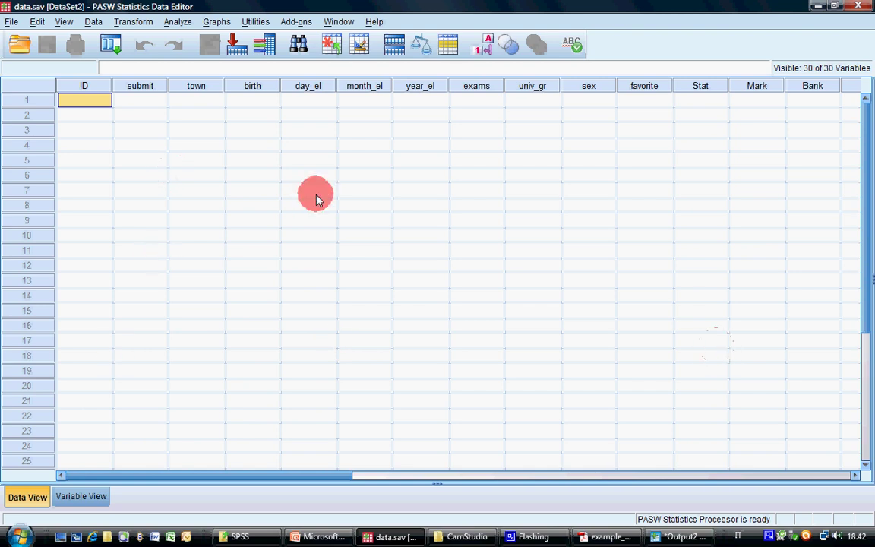
Step: Highlight the submit and town variable columns and the case in row 6 to examine the grid's structure
left_click(142, 87)
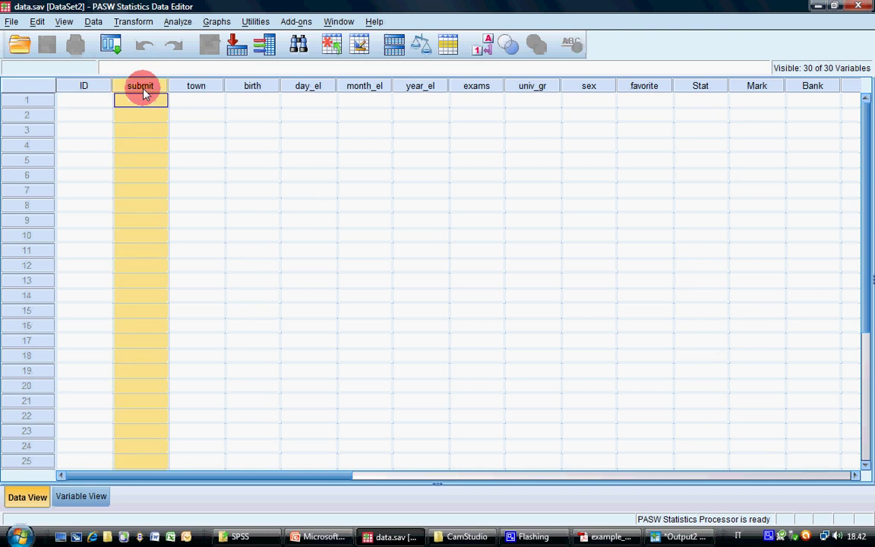
left_click(29, 174)
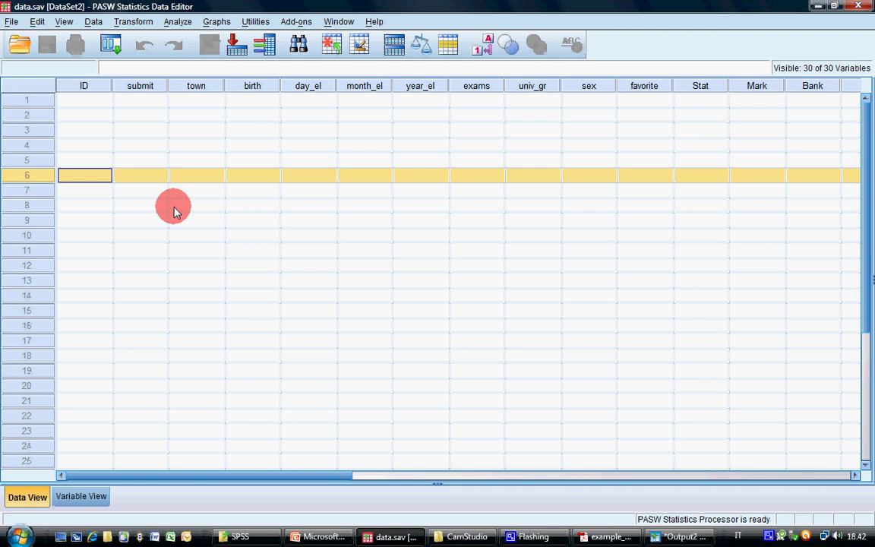
left_click(210, 89)
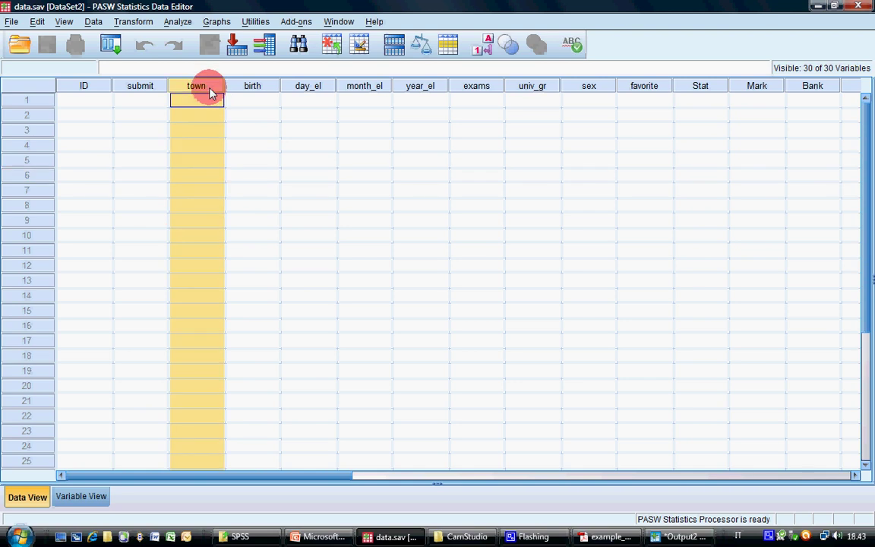
left_click(42, 176)
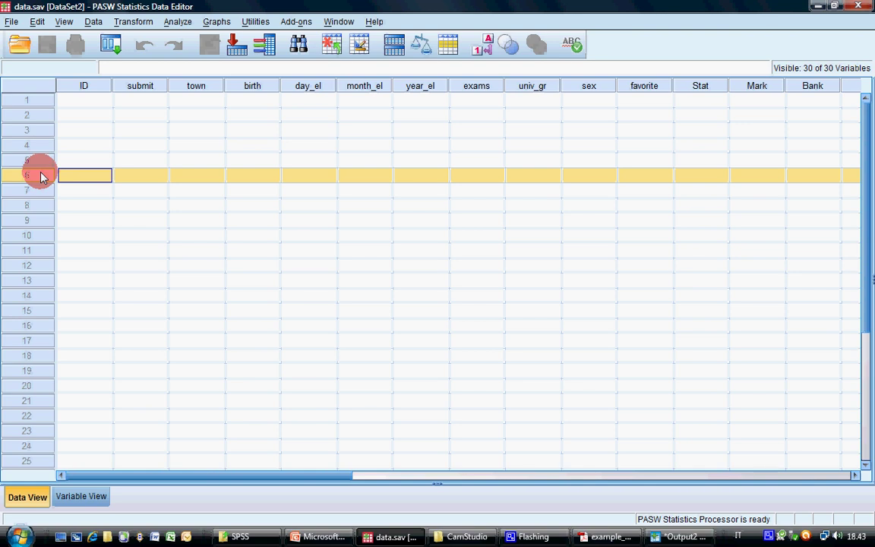
Step: Go back to the start of the questionnaire PDF and enter 227 as the ID of the first case
left_click(85, 100)
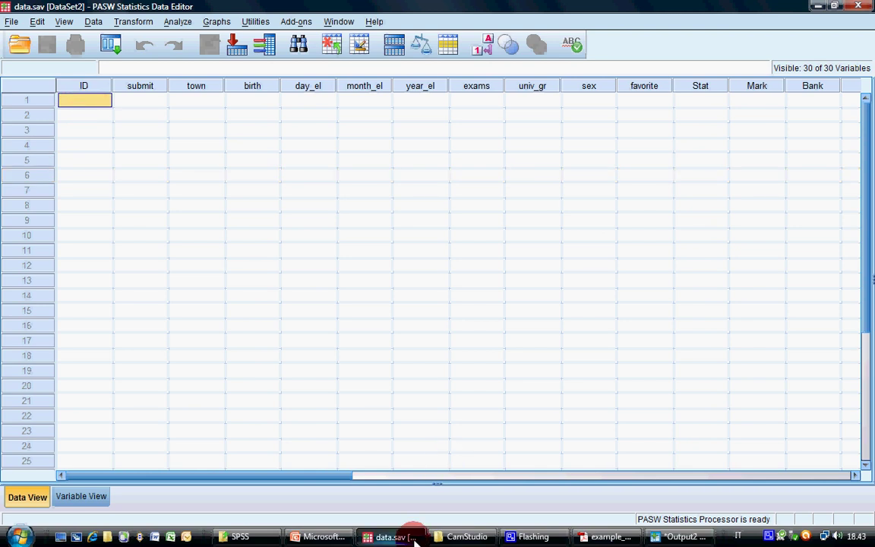
left_click(637, 537)
scroll(266, 348, "up", 6)
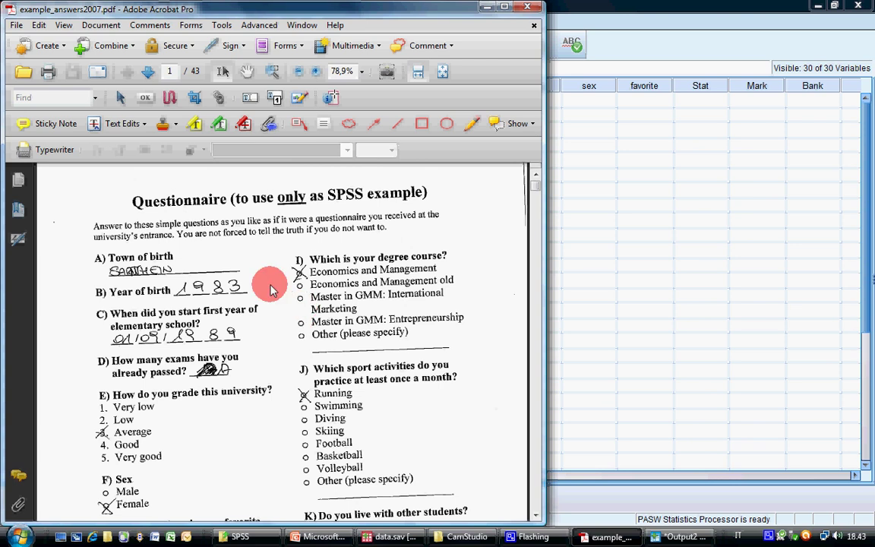
left_click(569, 112)
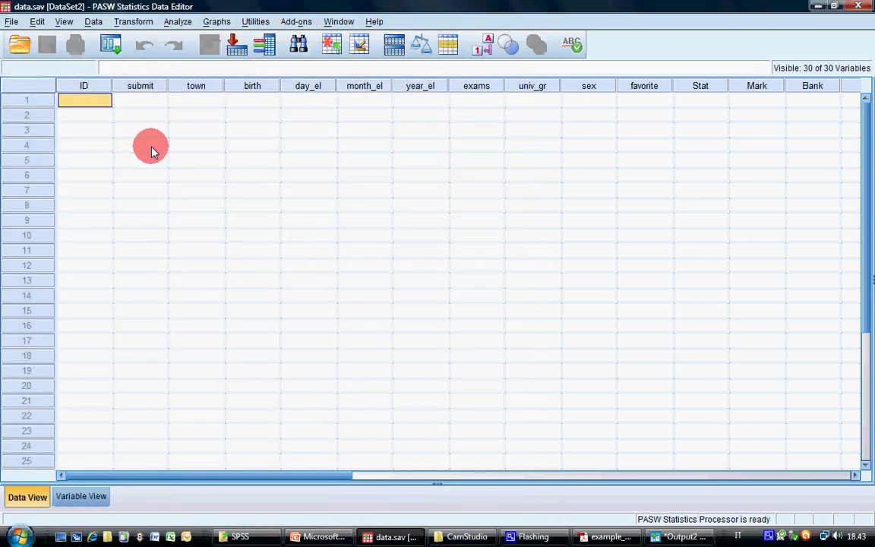
type("227")
key("Tab")
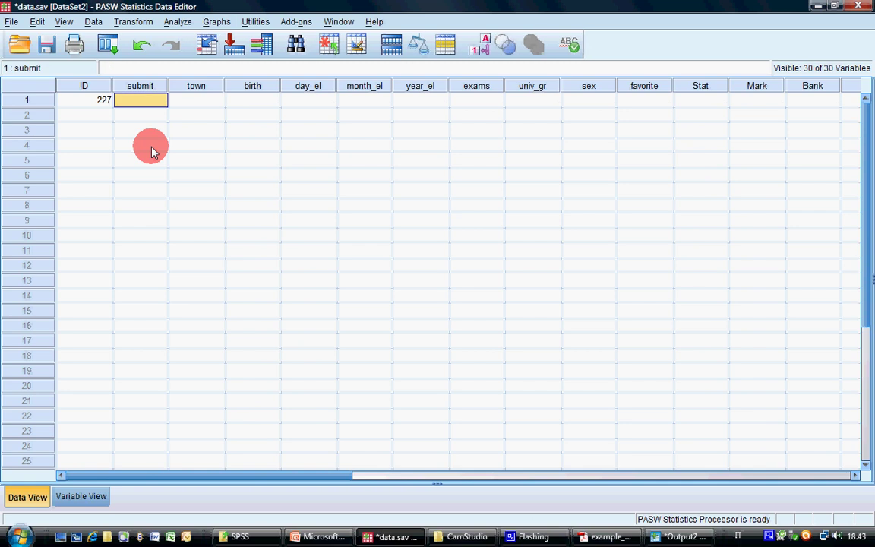
Step: Consult the questionnaire PDF and enter 2007 as submit and Sarnthein as town for the first case
left_click(608, 537)
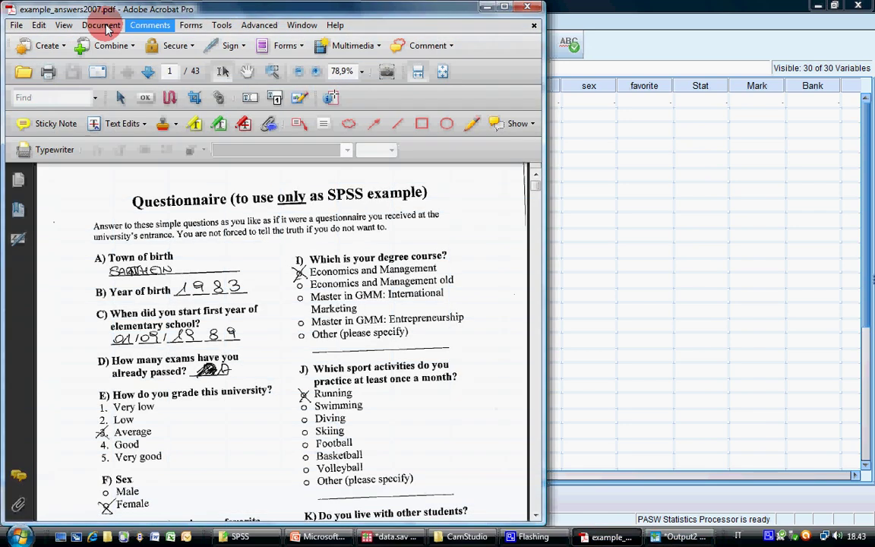
left_click(682, 6)
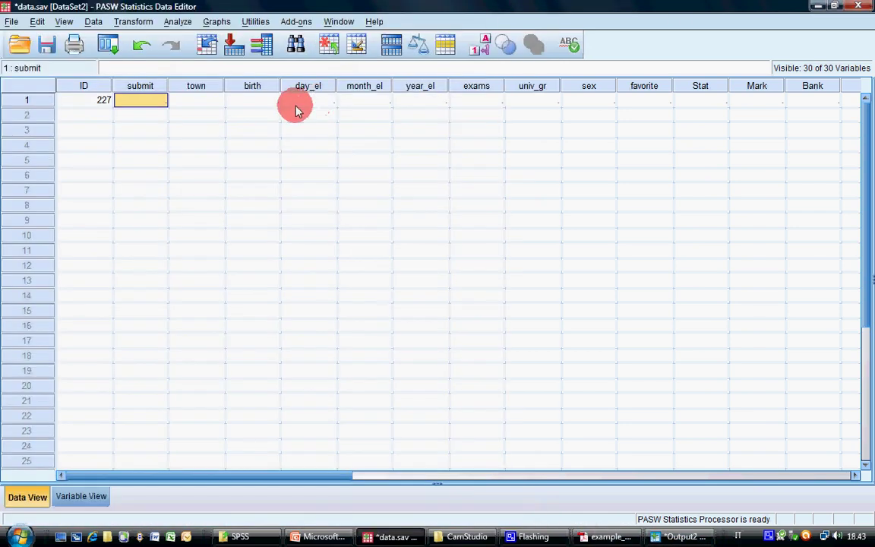
type("2007")
key("Tab")
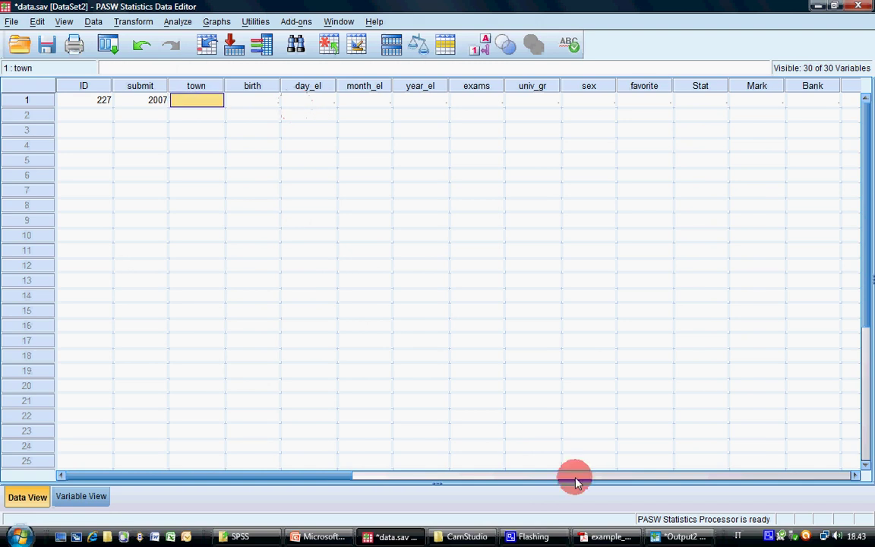
left_click(608, 537)
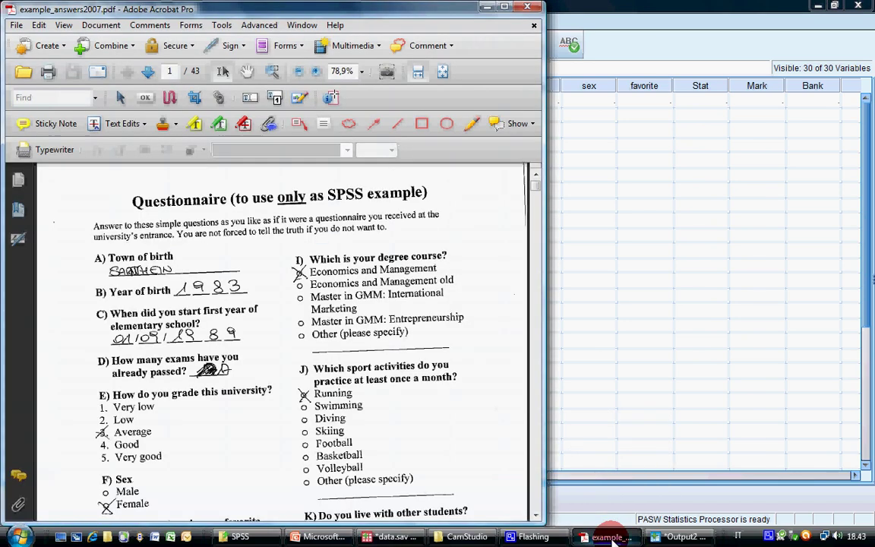
left_click(610, 537)
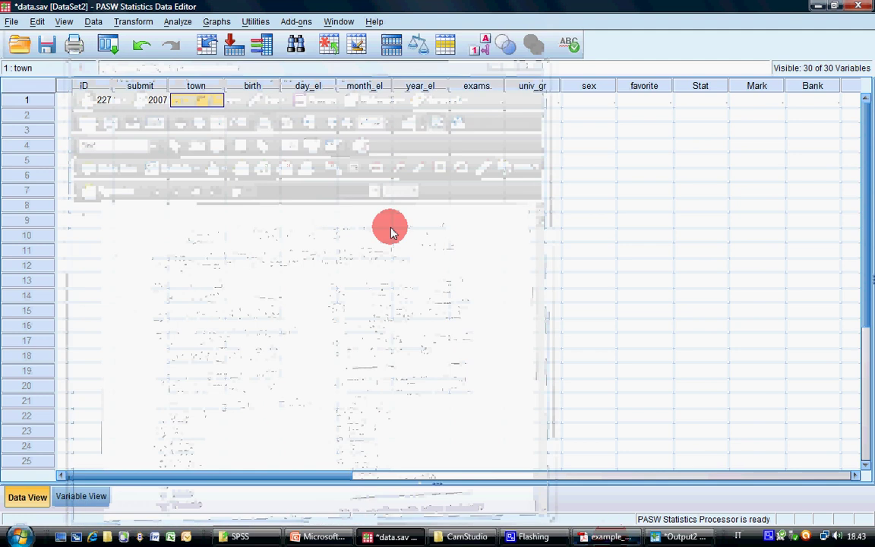
type("Sarnthein")
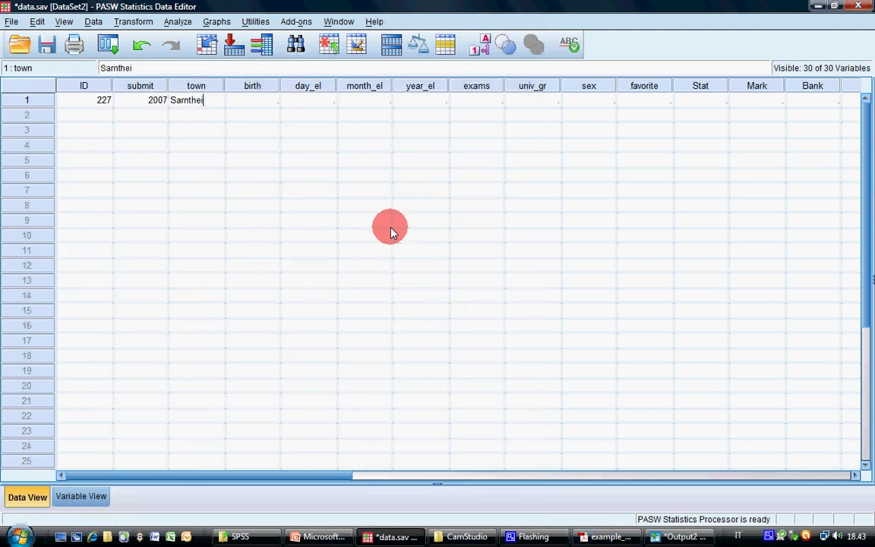
key("Tab")
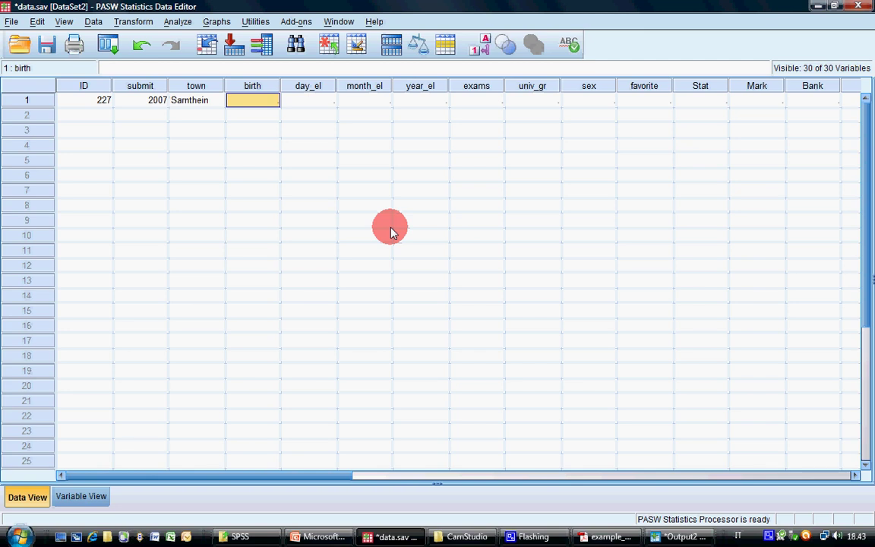
Step: Recheck the questionnaire PDF and enter 1, 9 and 1989 into birth, day_el and month_el of the first case
left_click(547, 85)
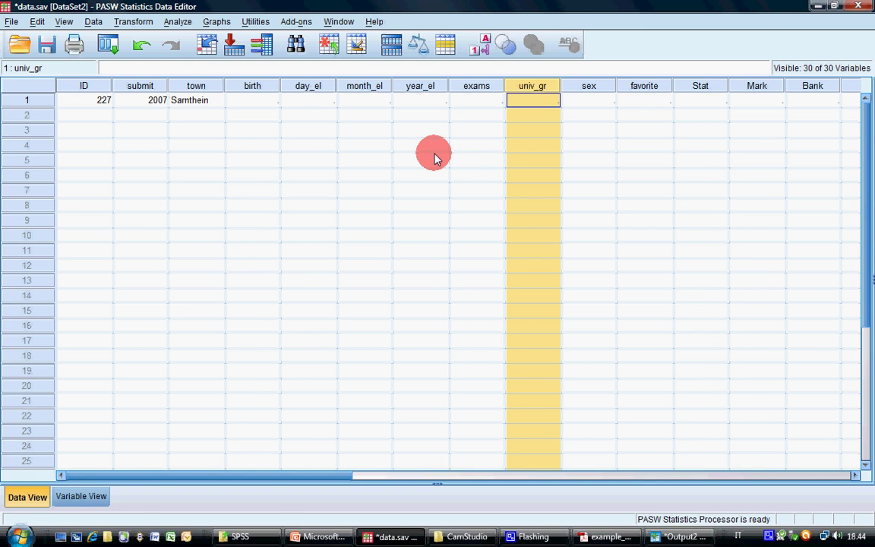
left_click(619, 538)
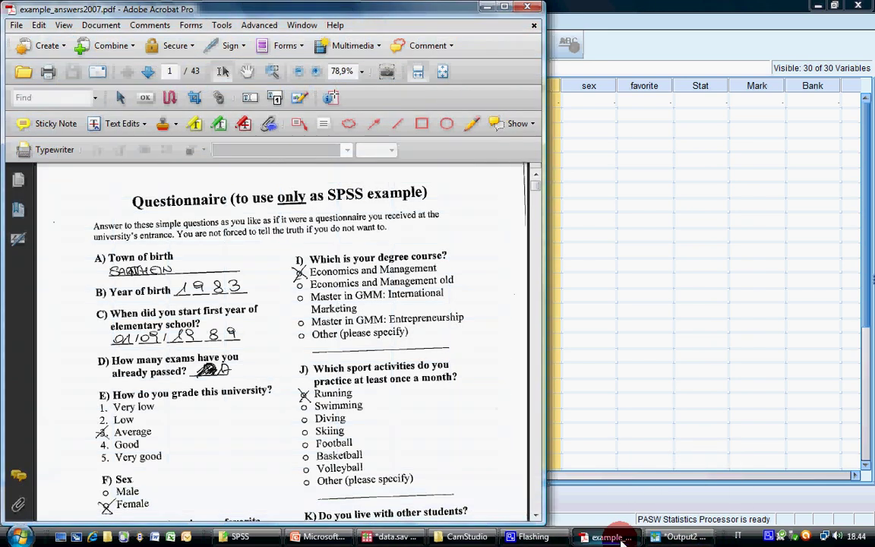
left_click(622, 538)
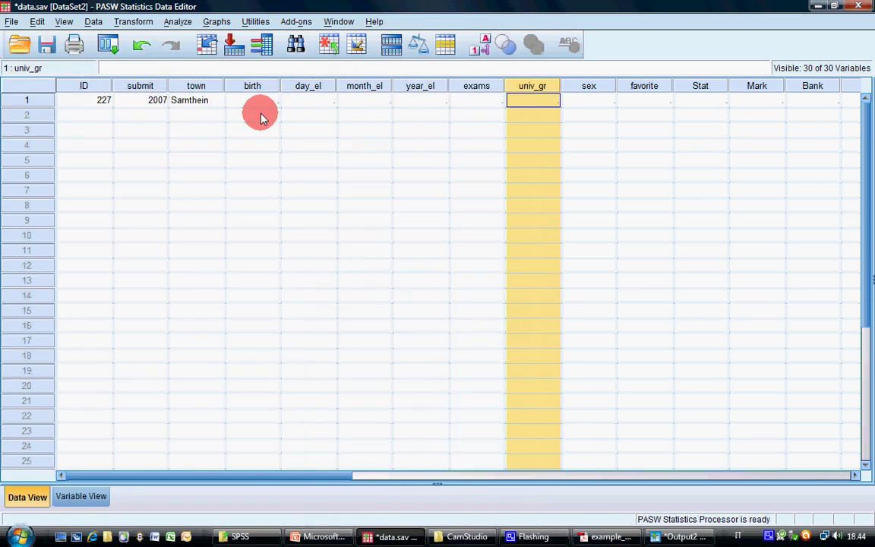
left_click(260, 101)
type("1")
key("Tab")
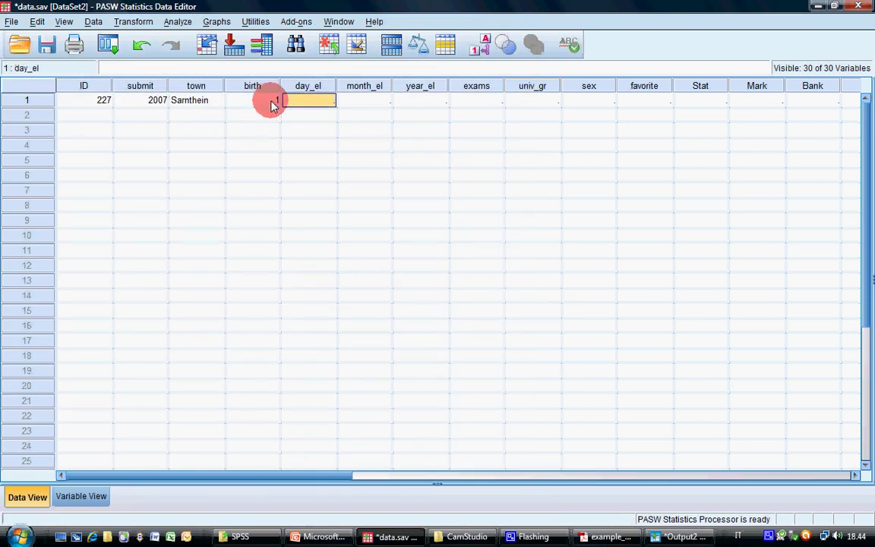
type("9")
key("Tab")
type("1989")
key("Tab")
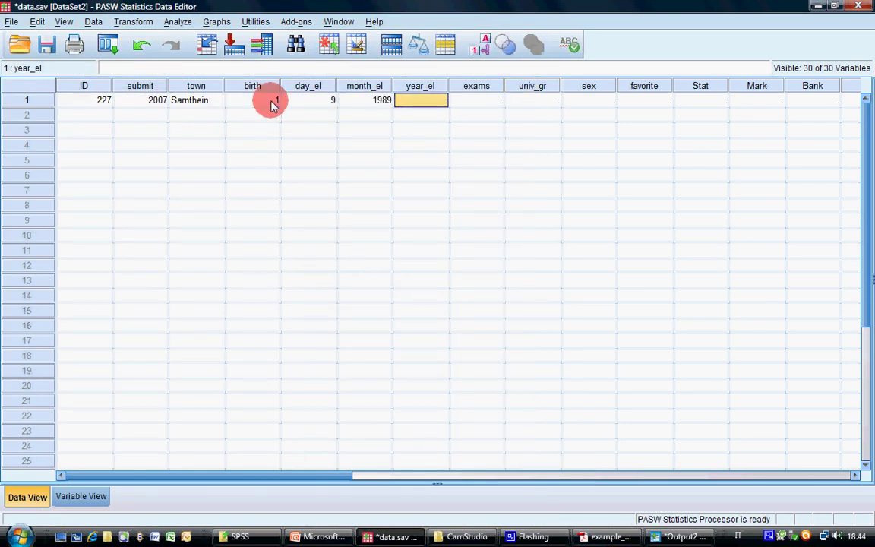
Step: Compare the first case with the questionnaire PDF and correct its birth value to the respondent's year of birth
left_click(622, 540)
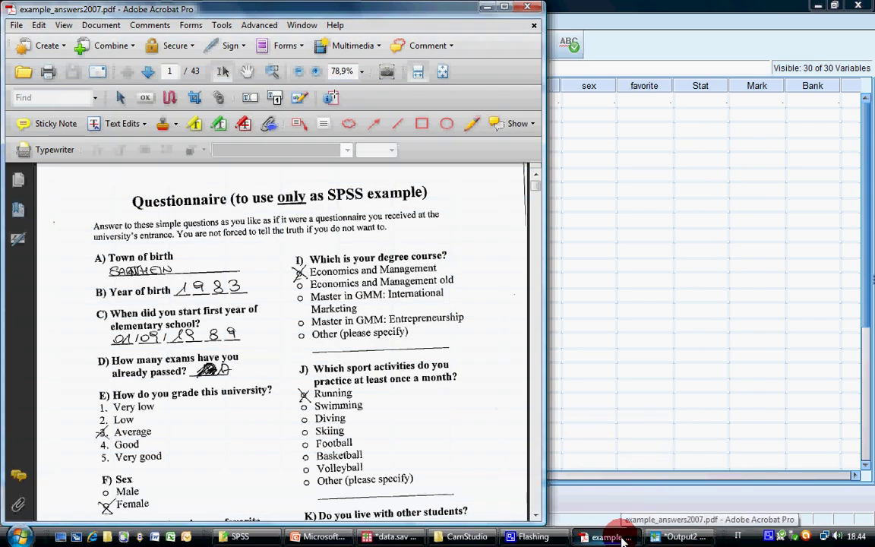
left_click(622, 540)
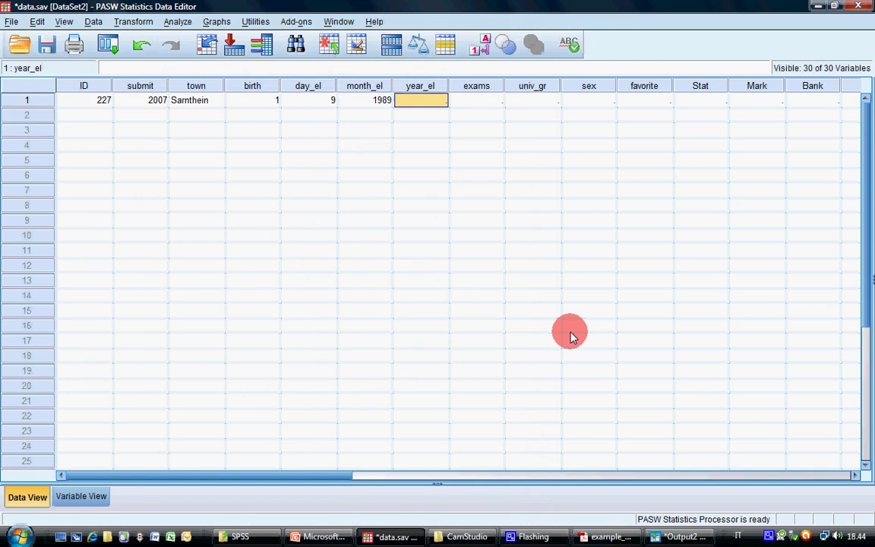
key("Left")
key("Left")
key("Left")
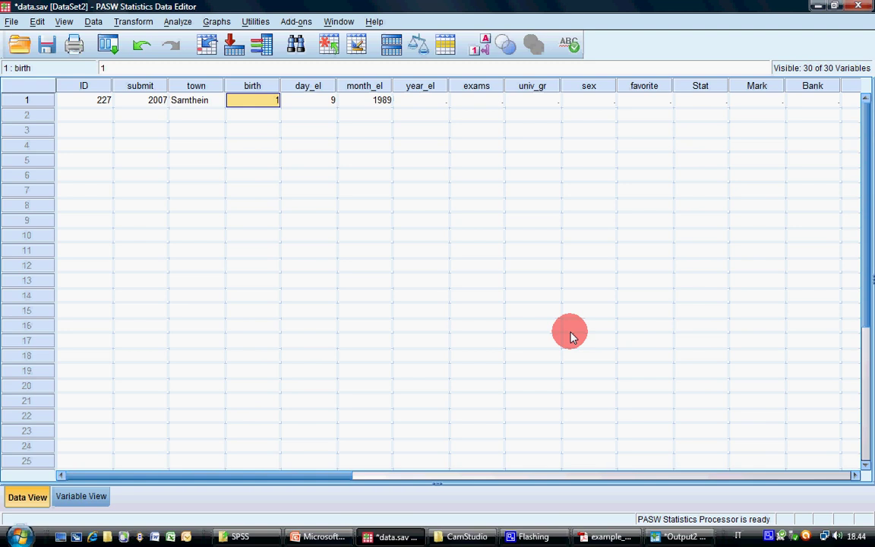
left_click(617, 540)
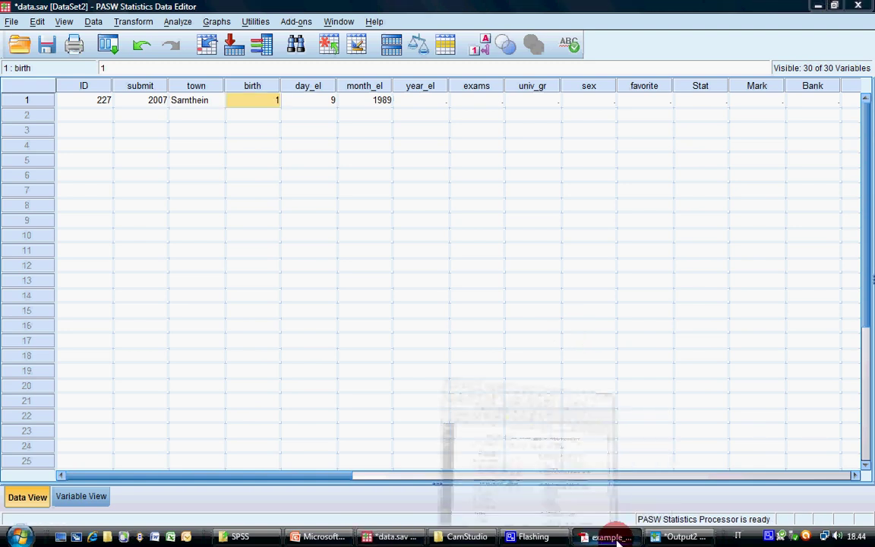
left_click(617, 541)
type("198")
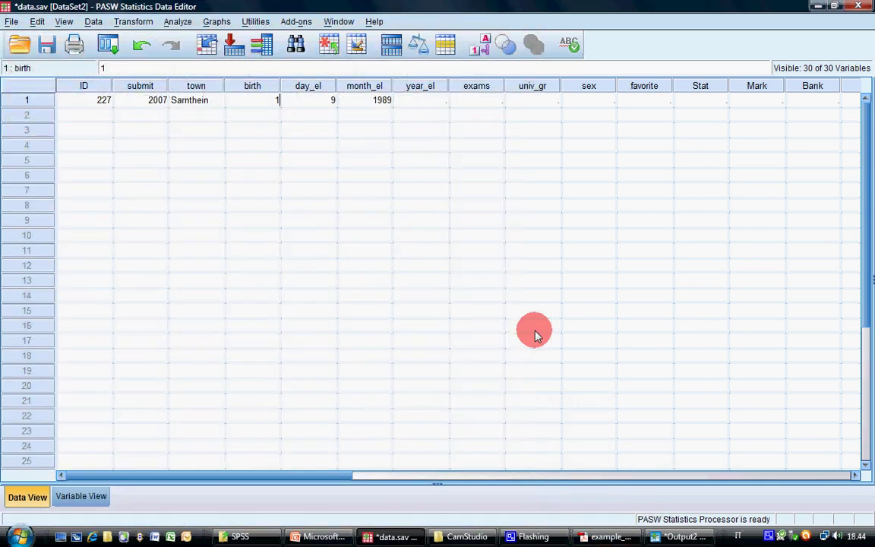
type("3")
key("Tab")
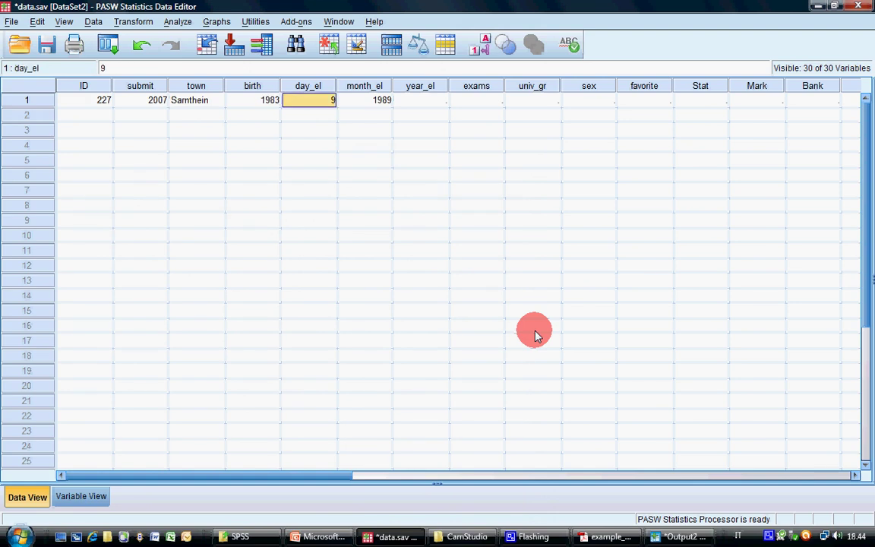
Step: Set the first case's elementary school start to day_el 1, month_el 9 and year_el 1989
type("1")
key("Tab")
type("9")
key("Tab")
type("1989")
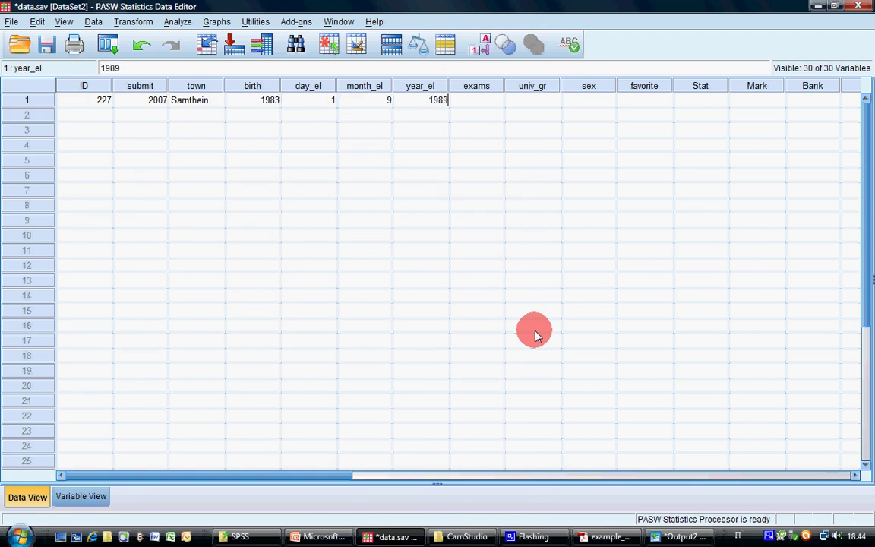
key("Tab")
Step: Enter 17 for exams and, after checking the questionnaire PDF, 3 for univ_gr in the first case
type("17")
key("Tab")
left_click(606, 536)
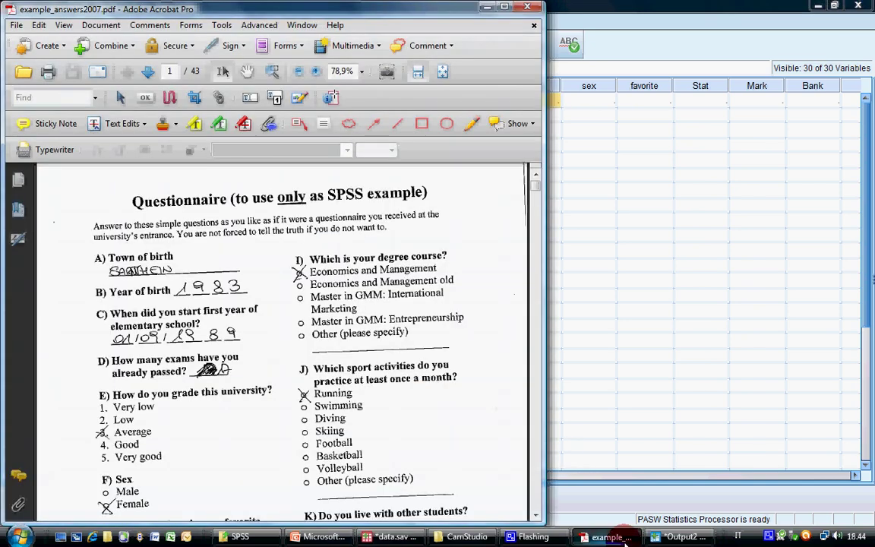
left_click(605, 537)
type("3")
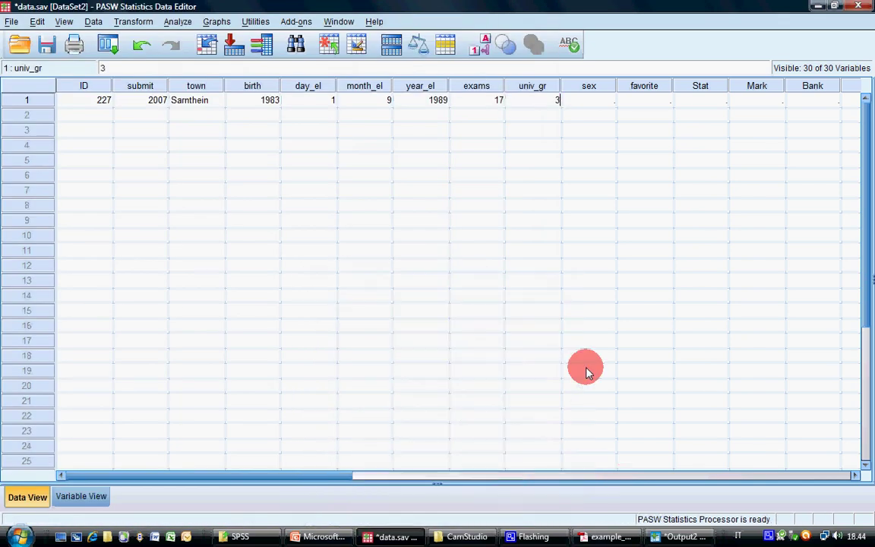
key("Tab")
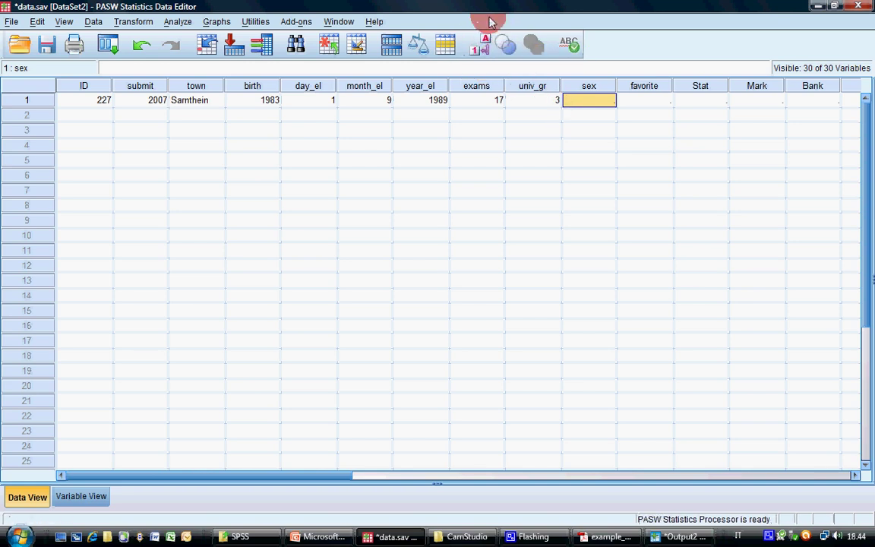
Step: Toggle the data grid repeatedly between numeric codes and value labels, leaving the labels displayed
left_click(477, 50)
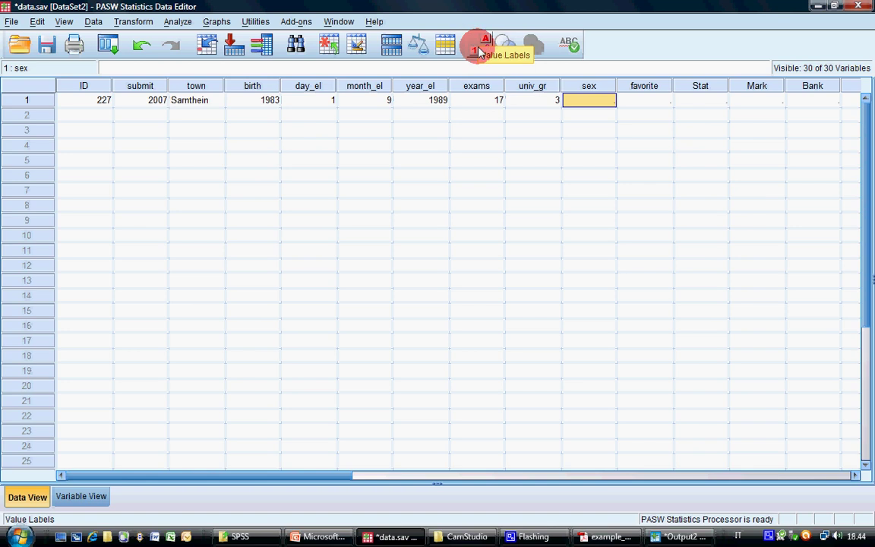
left_click(478, 50)
left_click(478, 50)
left_click(478, 50)
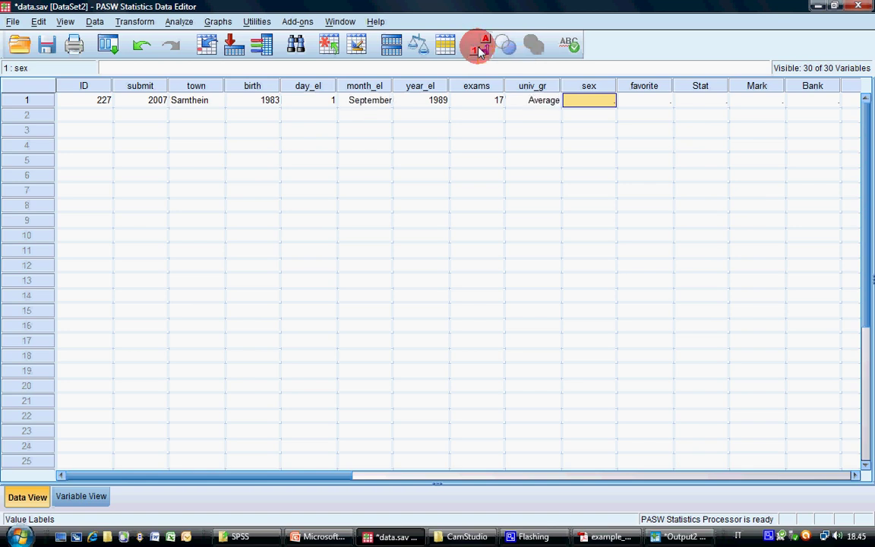
left_click(478, 50)
left_click(478, 50)
left_click(477, 50)
left_click(478, 50)
left_click(478, 50)
left_click(478, 50)
left_click(478, 50)
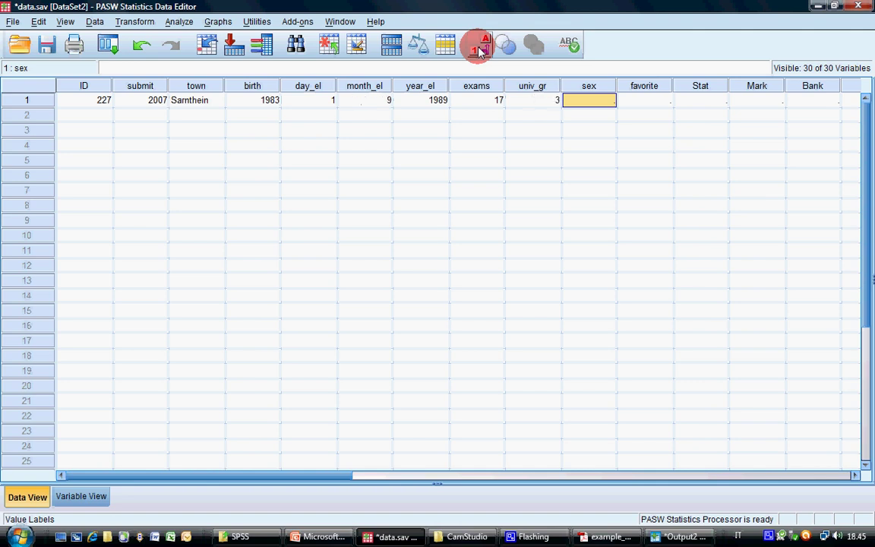
left_click(478, 50)
Step: Compare the code and the label of the first case's univ_gr cell by switching value labels off and on
left_click(536, 102)
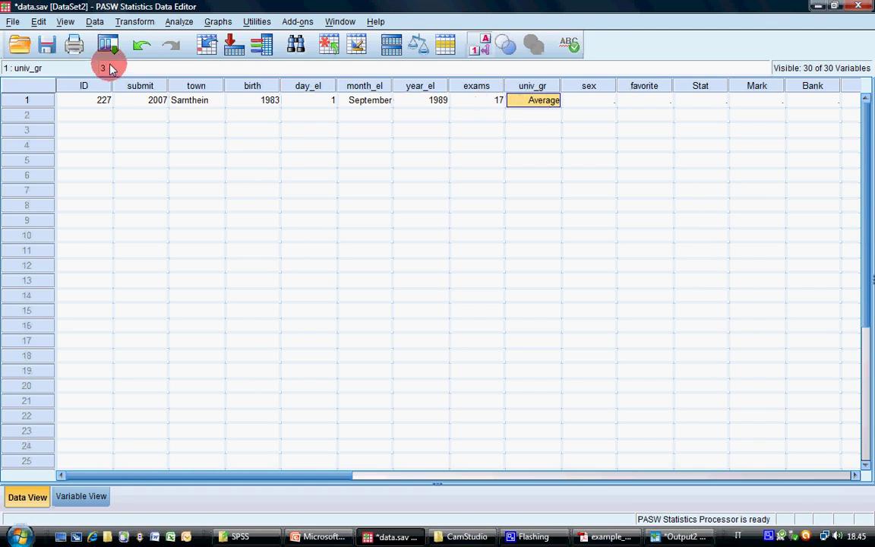
left_click(482, 51)
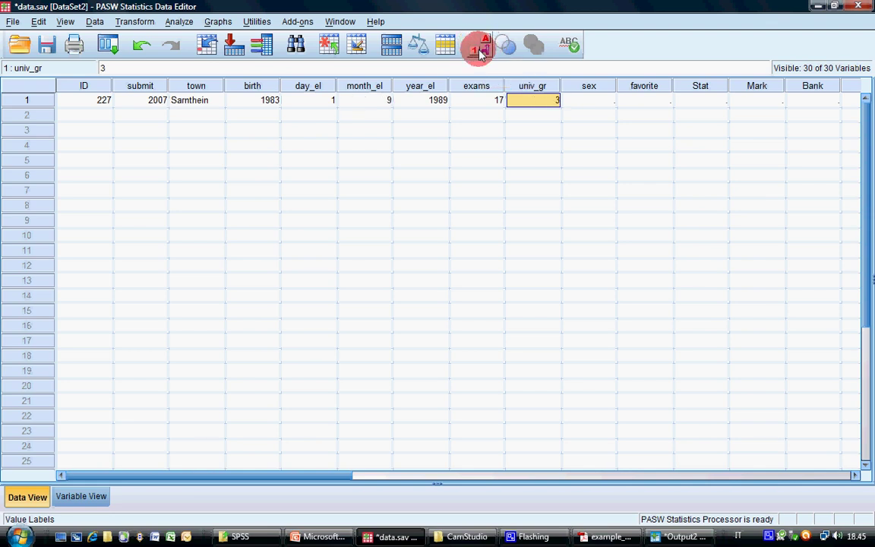
left_click(480, 52)
Step: Read the answers to questions F and G in the questionnaire PDF and enter 2 for sex and Accounting for favorite
left_click(592, 103)
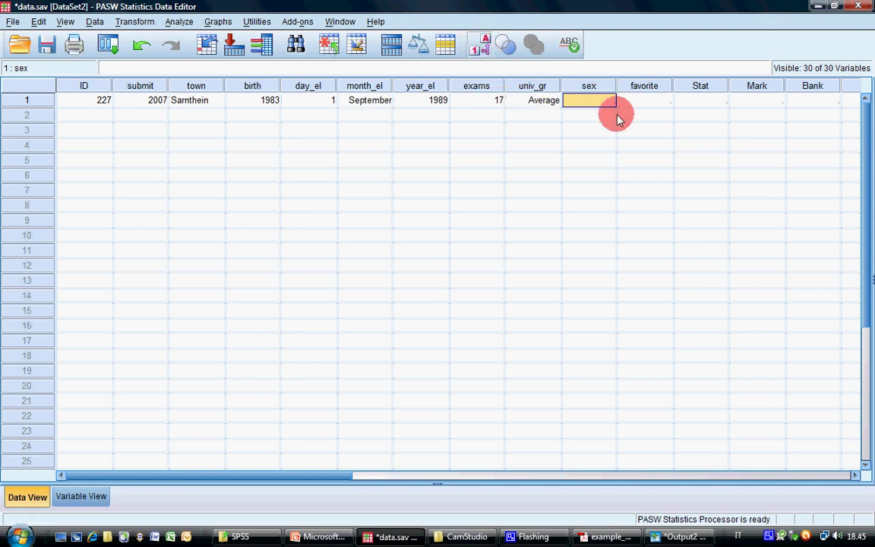
left_click(599, 538)
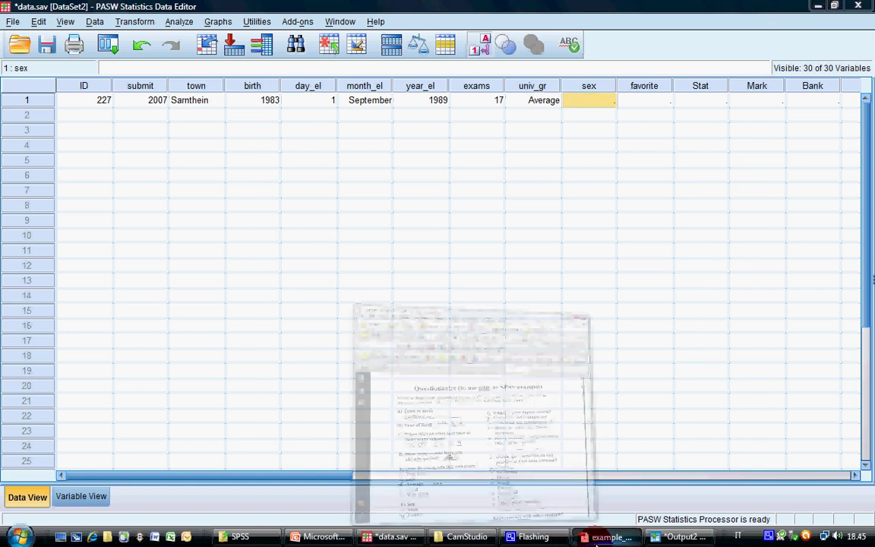
scroll(305, 364, "down", 3)
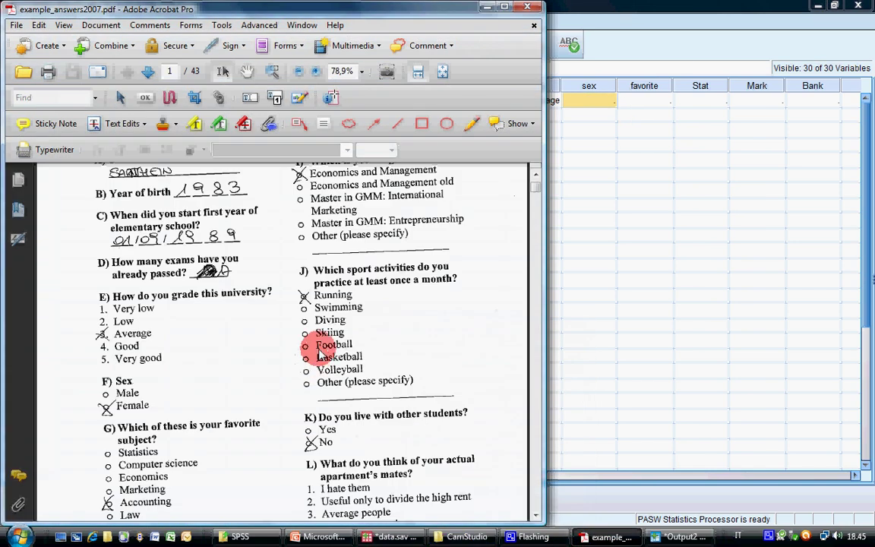
scroll(319, 355, "down", 2)
left_click(610, 94)
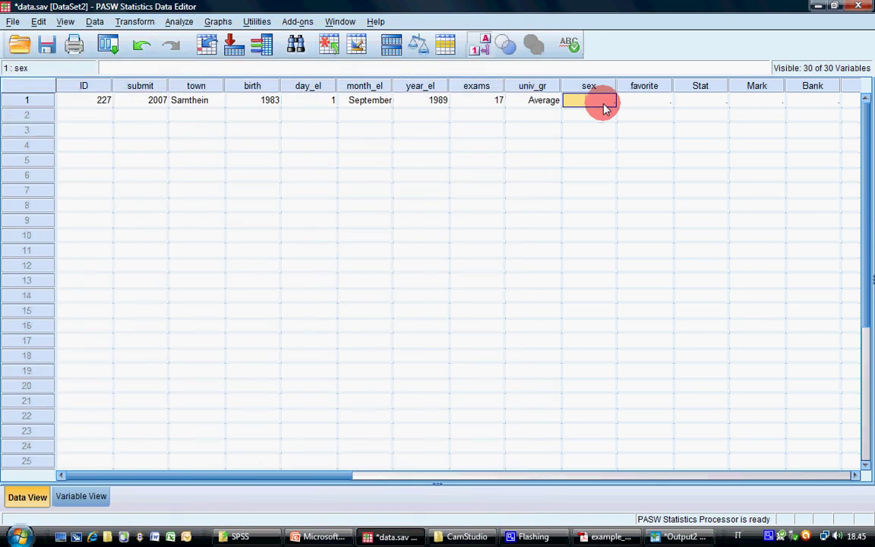
type("2")
key("Tab")
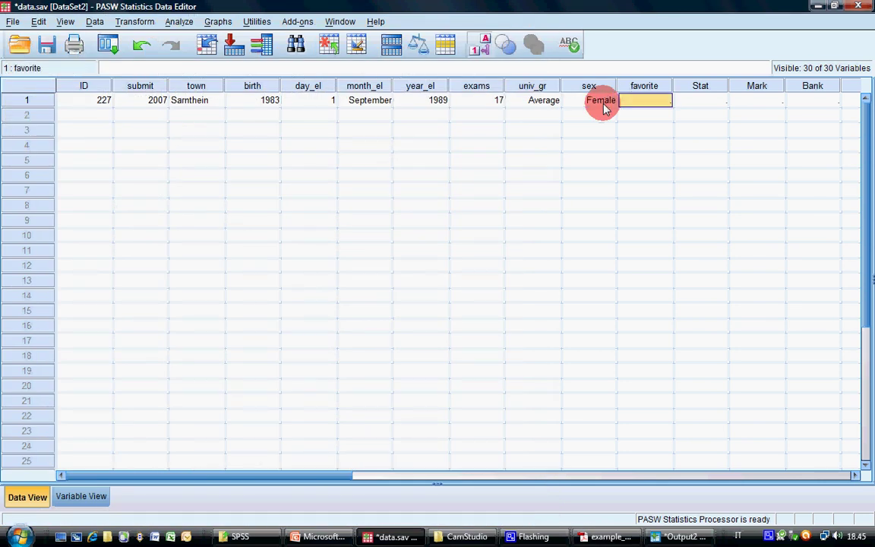
left_click(665, 101)
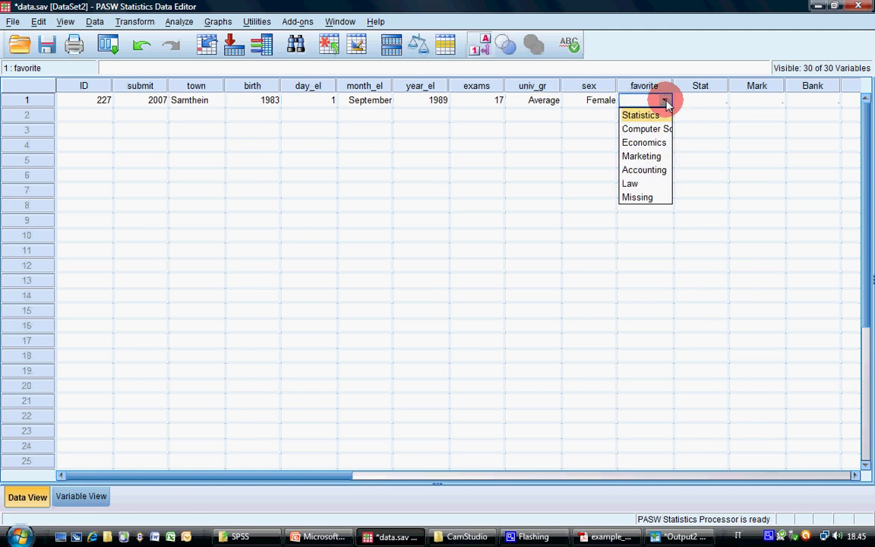
left_click(652, 170)
Step: Check question H in the questionnaire PDF and enter 1 for Stat in the first case
left_click(707, 102)
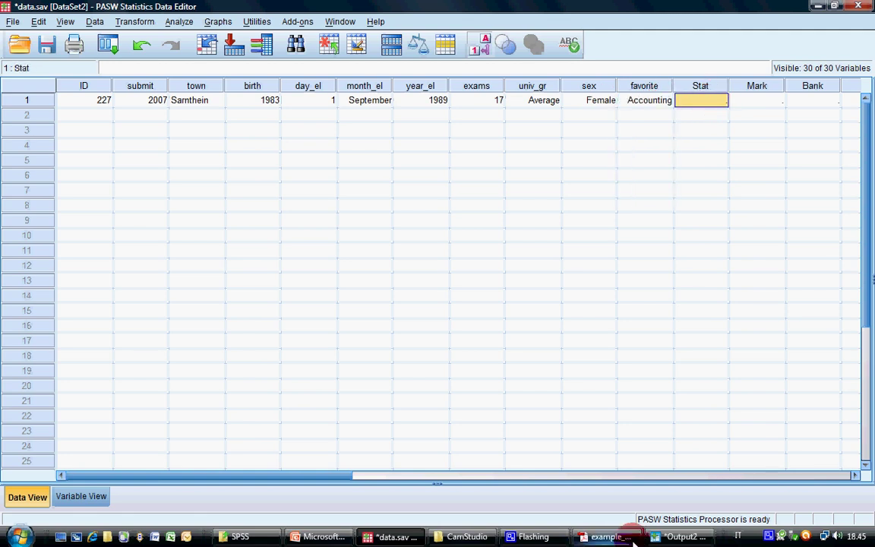
left_click(606, 538)
scroll(330, 382, "down", 5)
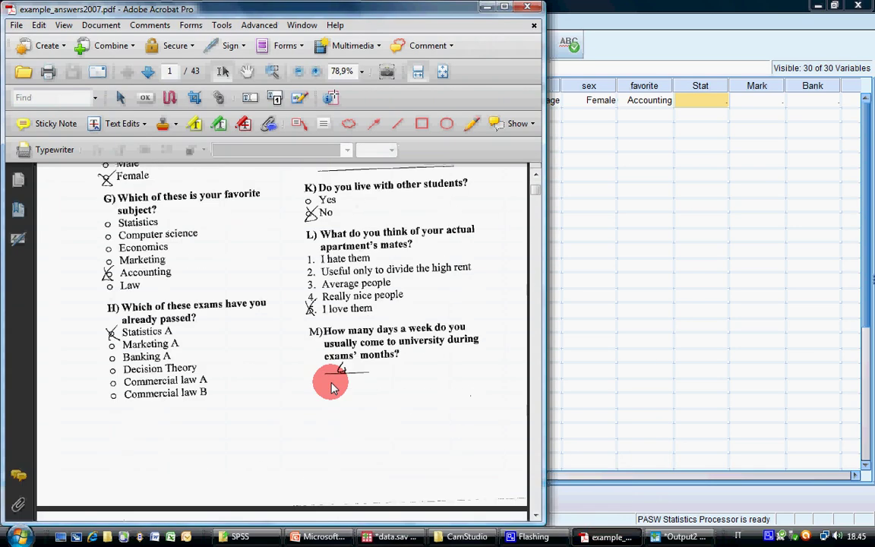
left_click(740, 24)
type("1")
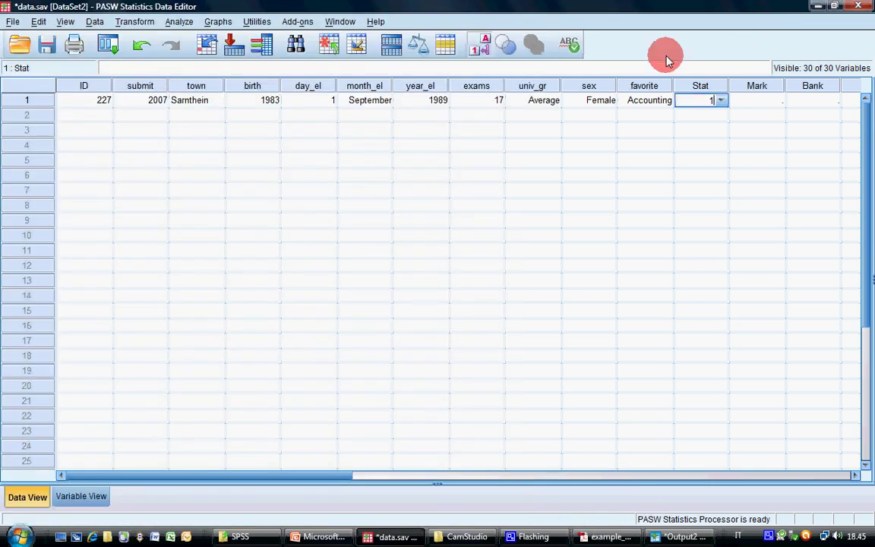
key("Tab")
Step: Enter 0 for Mark, Bank, DT, CLaw1 and CLaw2 in the first case
type("0")
key("Tab")
type("0")
key("Tab")
type("0")
key("Tab")
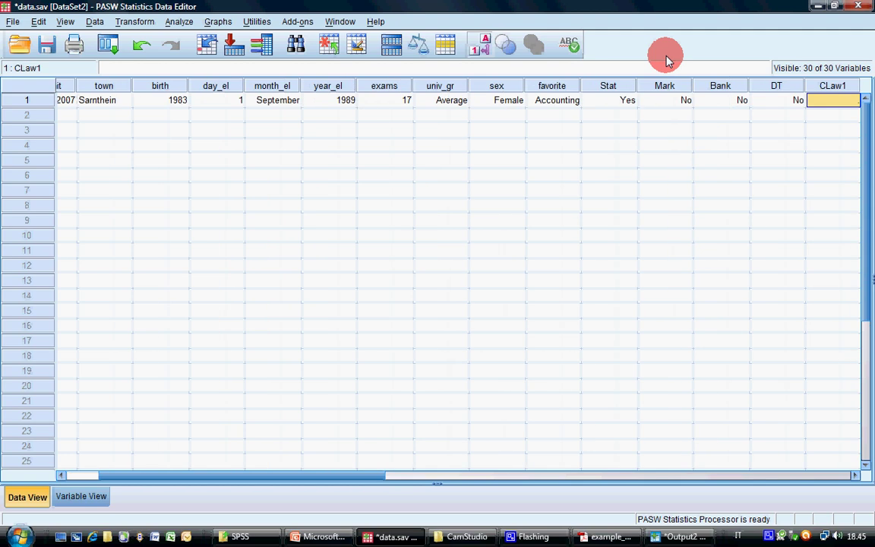
type("0")
key("Tab")
type("0")
key("Tab")
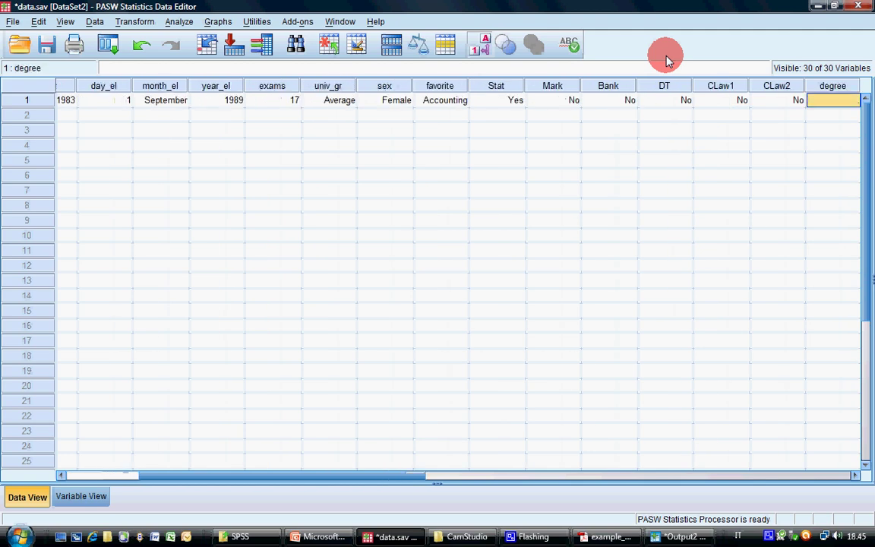
Step: Check question I in the questionnaire PDF and set degree to Economics and Management in the first case, leaving degree_o empty
key("Tab")
key("shift+Tab")
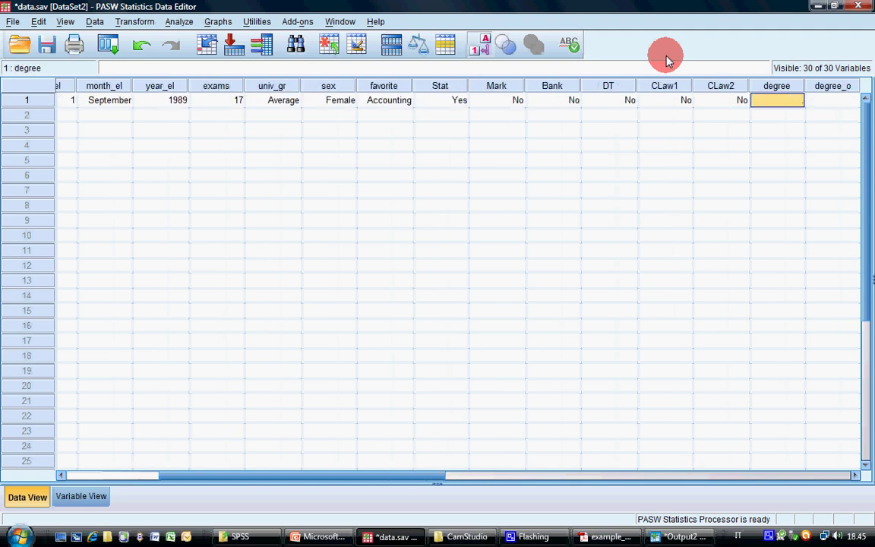
left_click(611, 538)
scroll(380, 395, "up", 10)
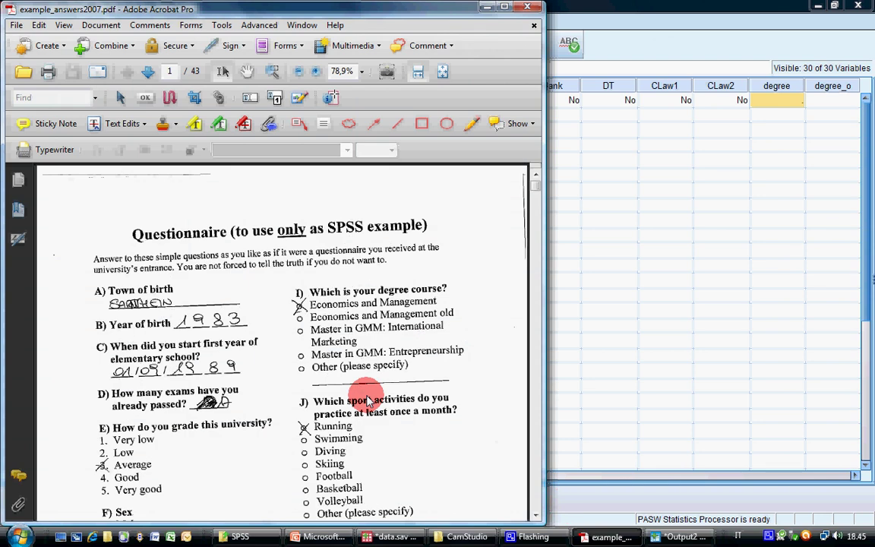
scroll(334, 388, "down", 2)
left_click(657, 6)
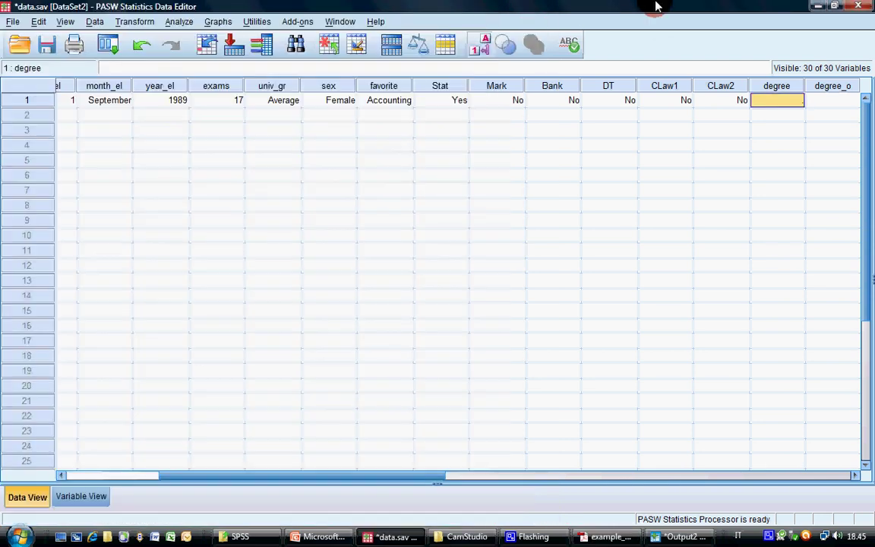
key("Tab")
key("Tab")
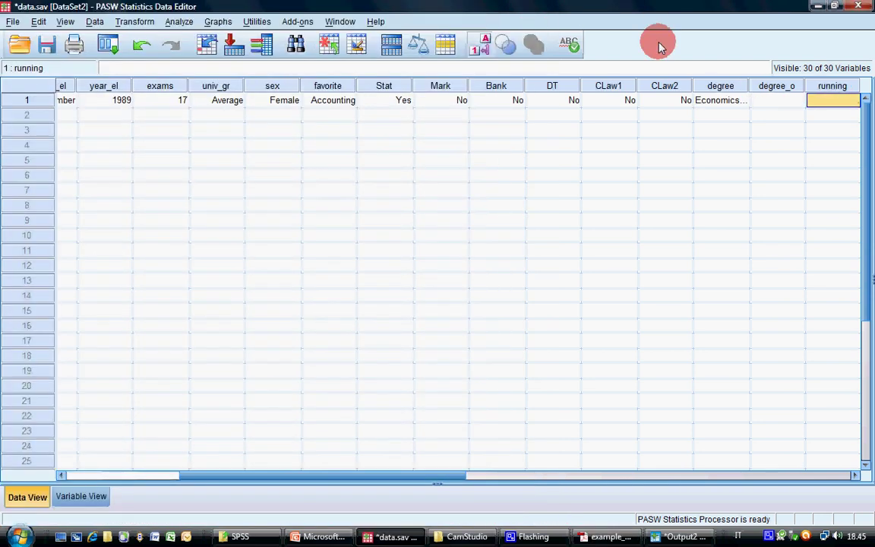
Step: Enter 1 for running in the first case, correcting any doubled digit
key("Tab")
key("Tab")
key("Left")
key("Left")
type("1")
key("Tab")
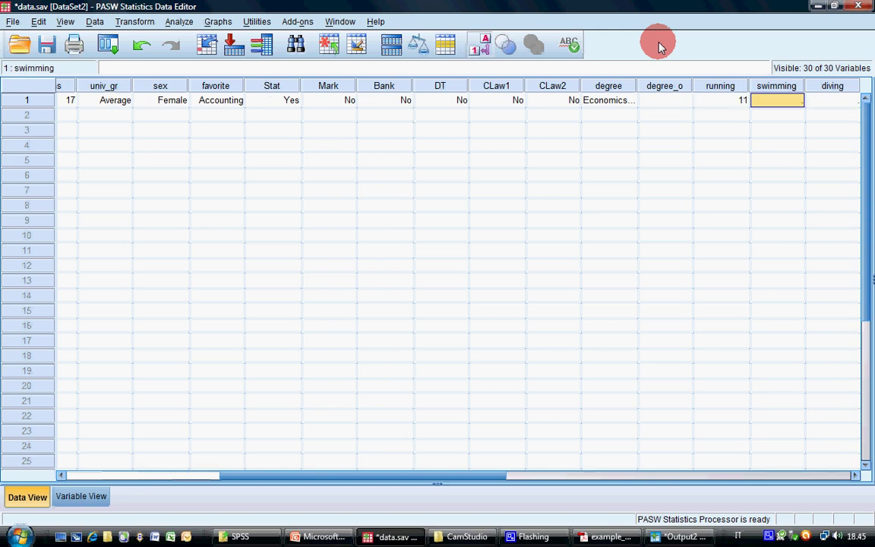
key("Left")
key("Tab")
Step: Enter 0 for swimming, diving, skiing, football, basket and volley, leave sport_o empty, and save the data file
type("0")
key("Tab")
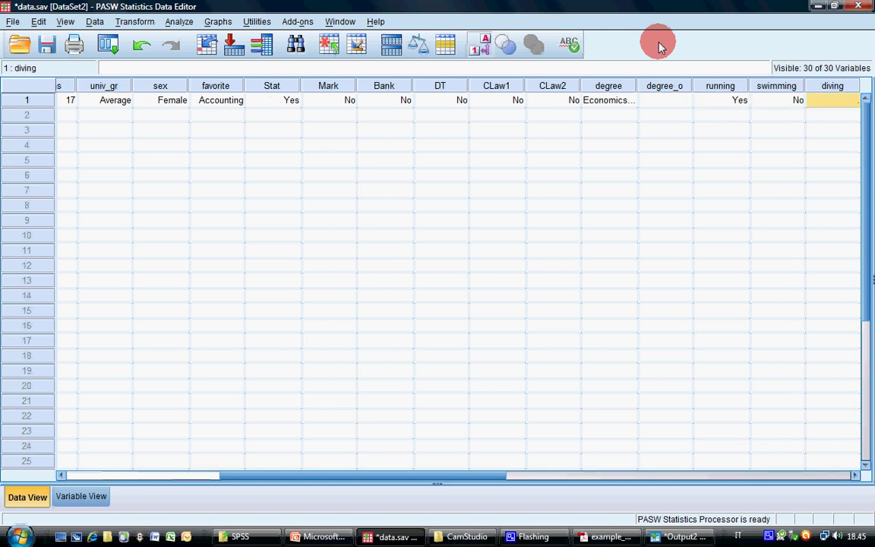
type("0")
key("Tab")
type("0")
key("Tab")
key("0")
key("Tab")
type("0")
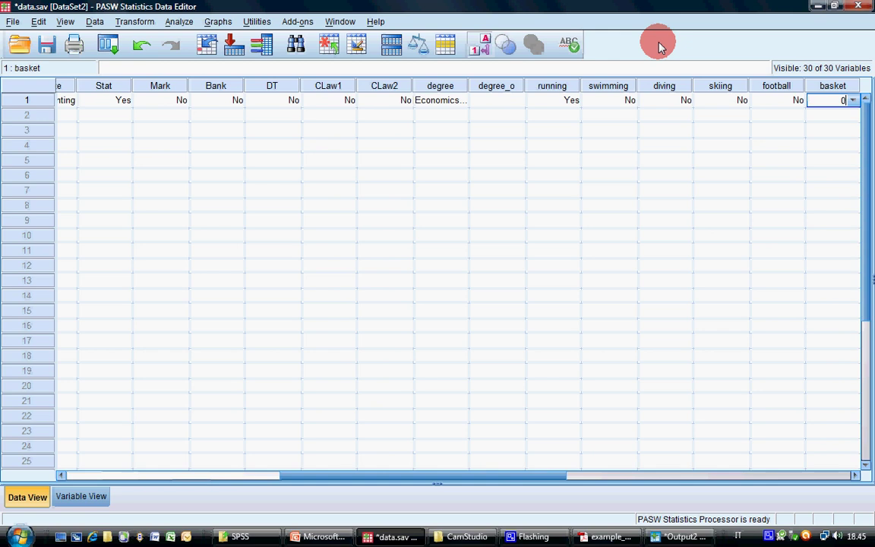
key("Tab")
type("0")
key("Tab")
key("Tab")
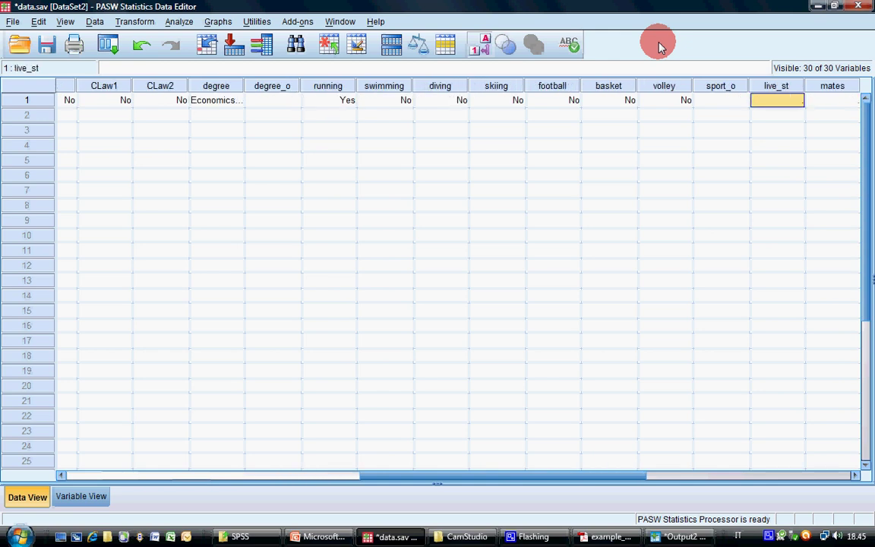
left_click(47, 44)
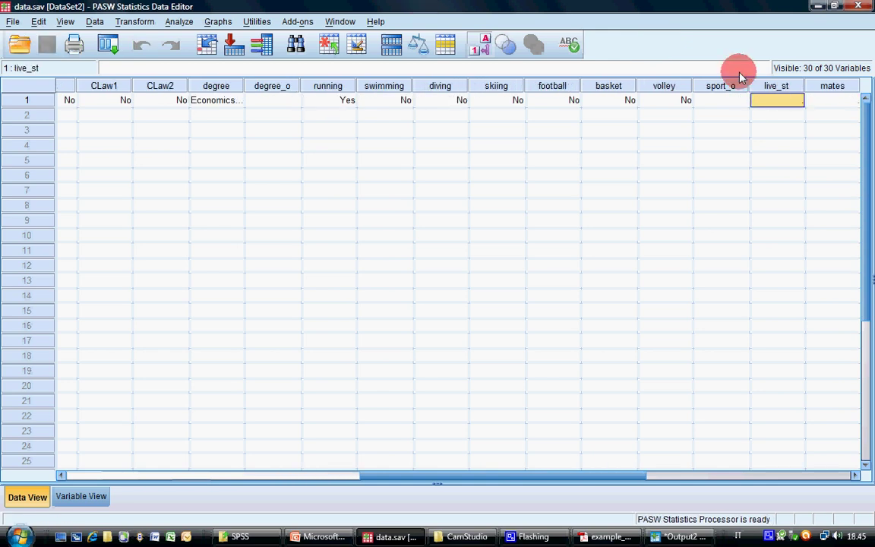
Step: Check question K in the questionnaire PDF and enter 0 for live_st in the first case
left_click(608, 537)
scroll(380, 375, "down", 4)
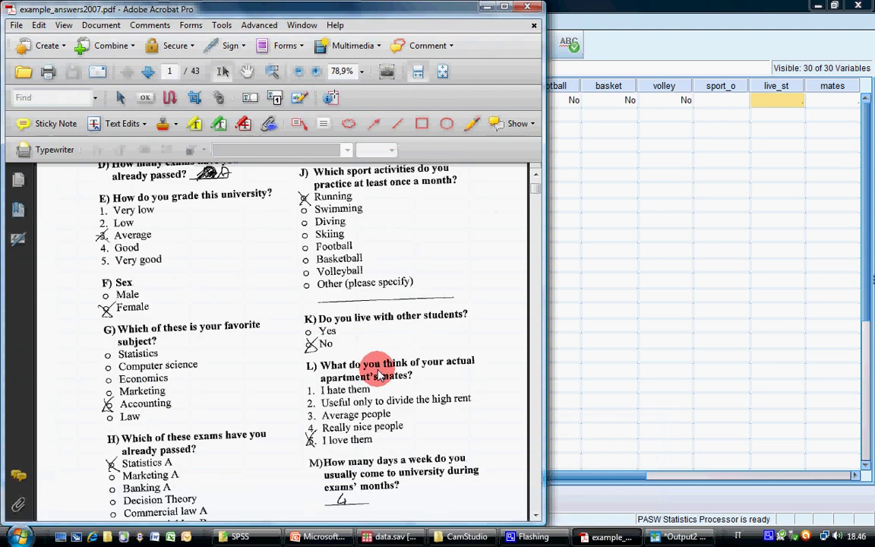
left_click(578, 262)
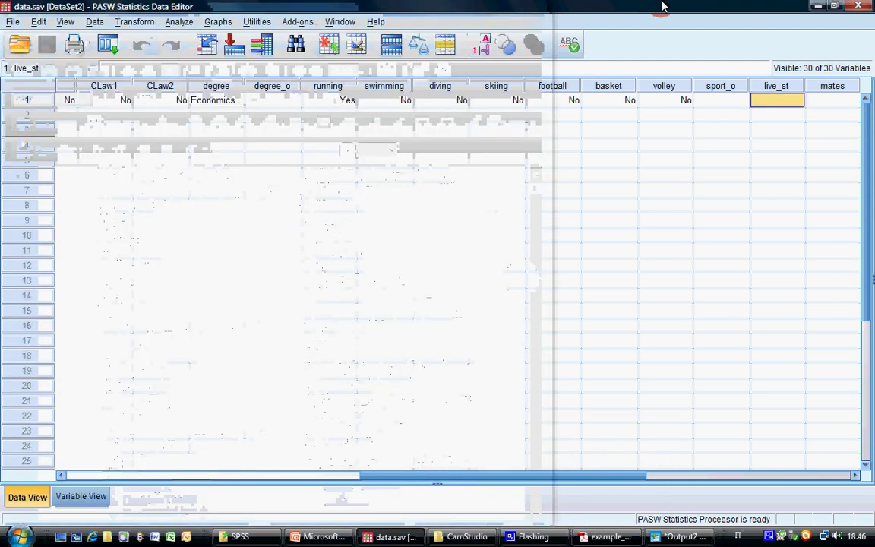
type("0")
key("Tab")
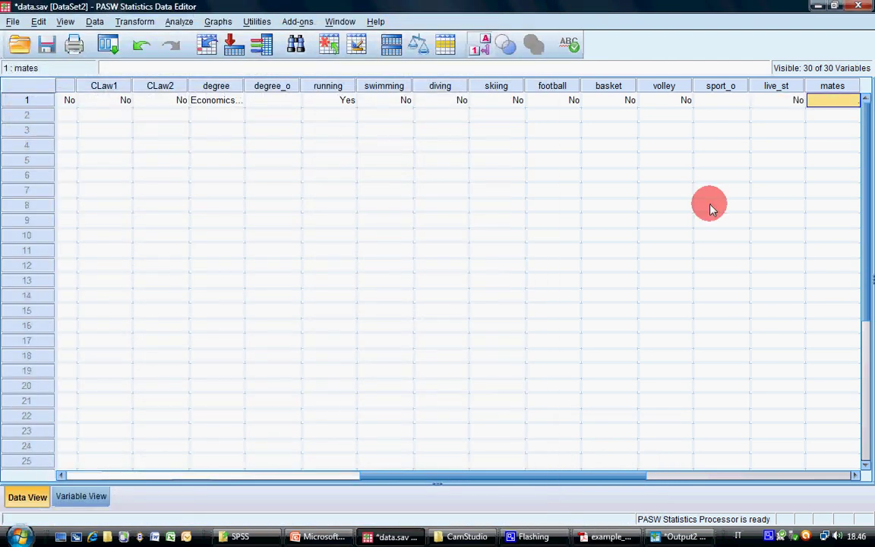
Step: Enter 5 for mates in the first case, correcting the doubled digit
type("55")
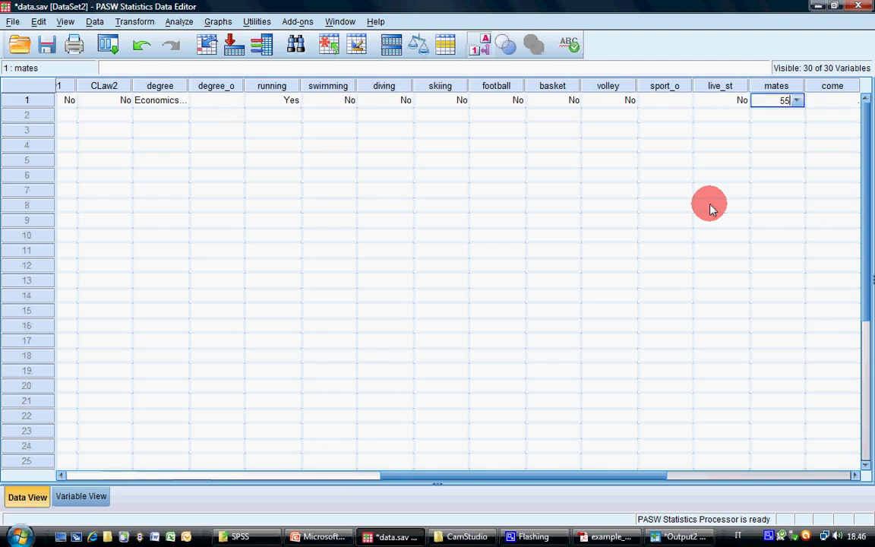
key("Tab")
key("shift+Tab")
key("Tab")
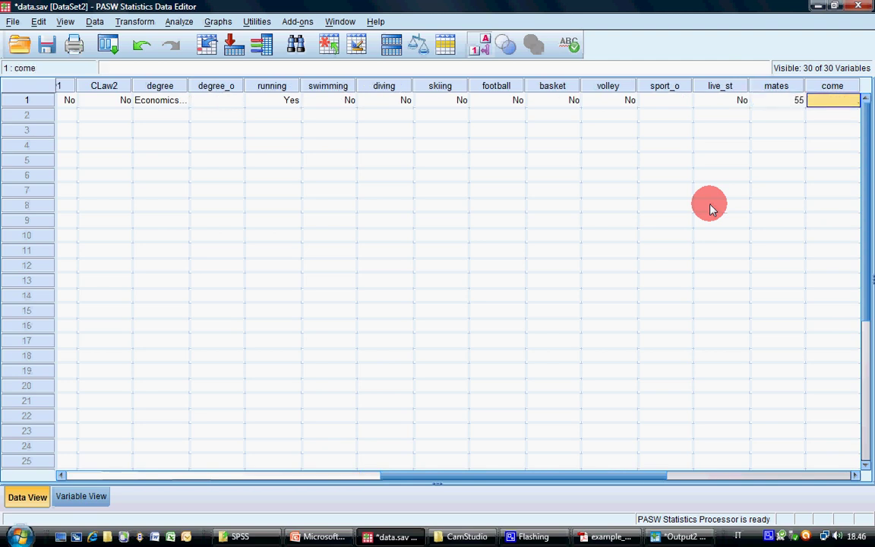
key("shift+Tab")
key("Tab")
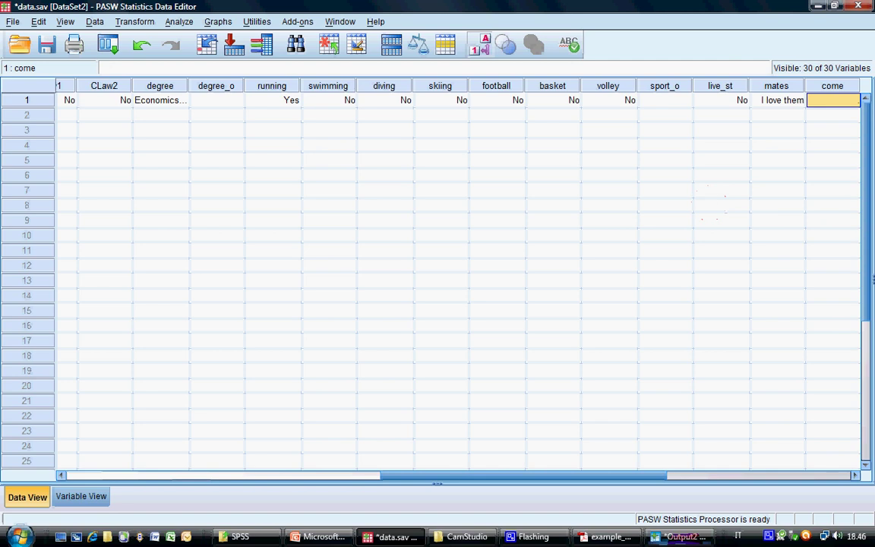
Step: Enter 5 again in the first case's mates cell and move on to its come cell
left_click(769, 101)
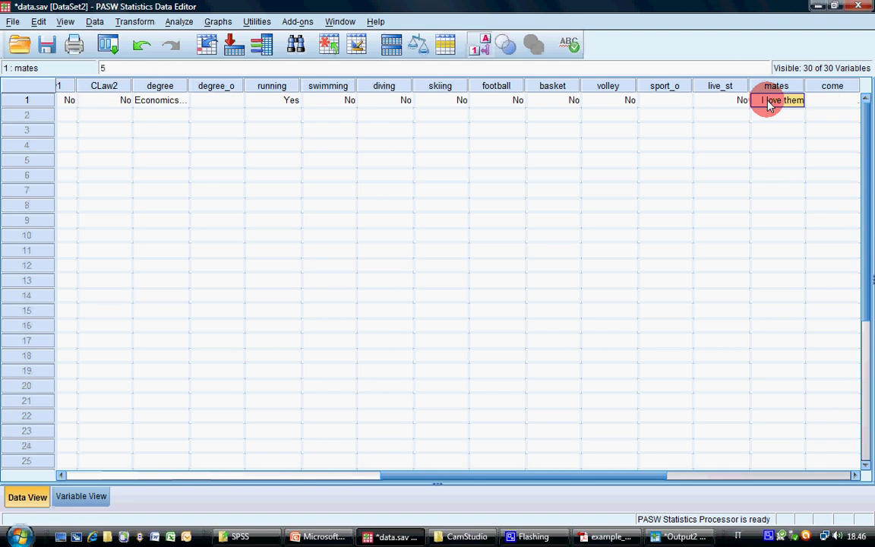
double_click(769, 101)
left_click(769, 105)
type("55")
key("Return")
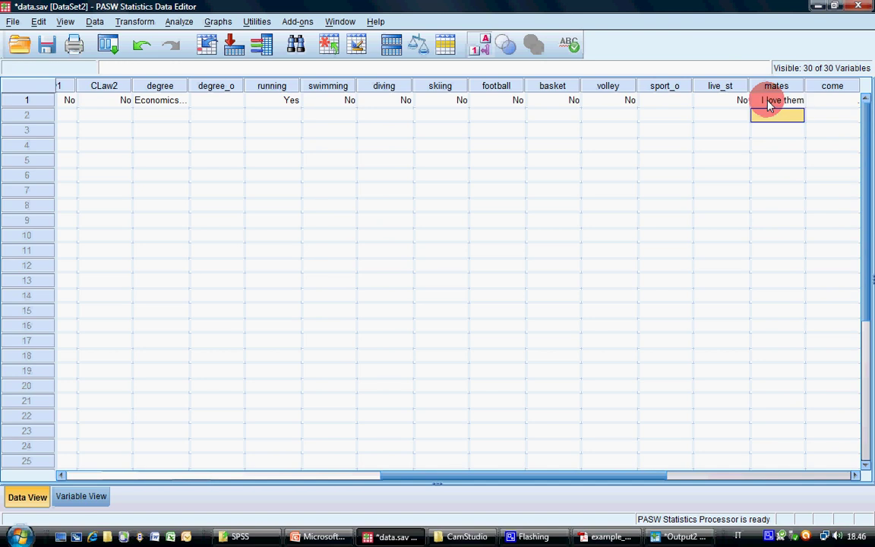
key("Up")
key("Right")
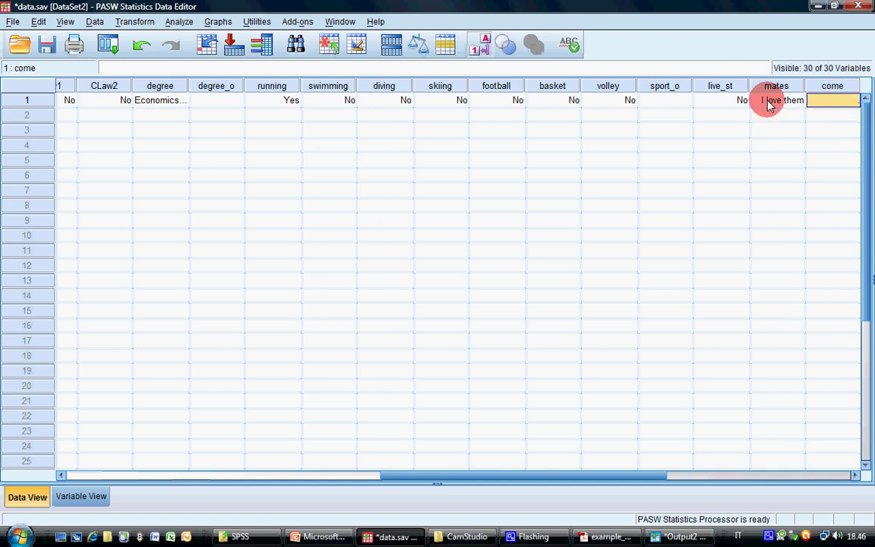
Step: Check question M in the questionnaire PDF and enter 4 for come in the first case
left_click(595, 541)
scroll(420, 400, "down", 5)
left_click(723, 8)
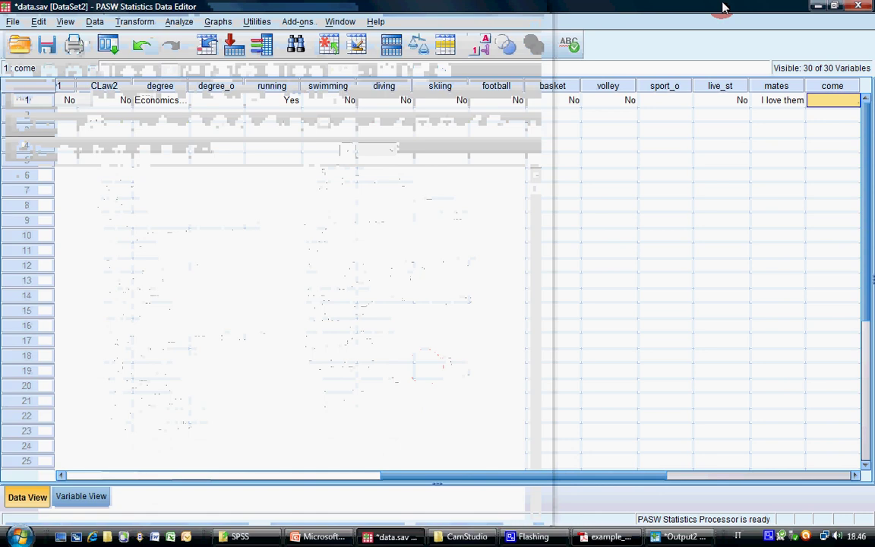
type("44")
key("Return")
key("Up")
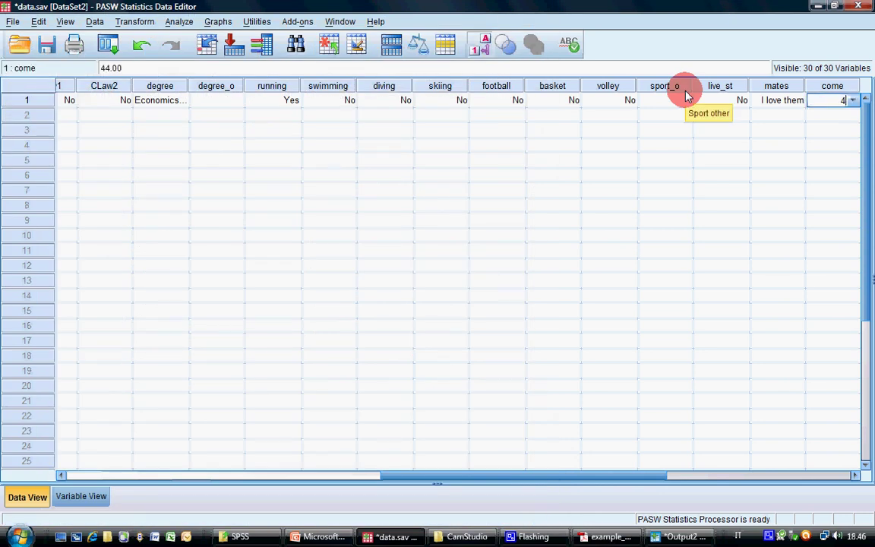
key("Left")
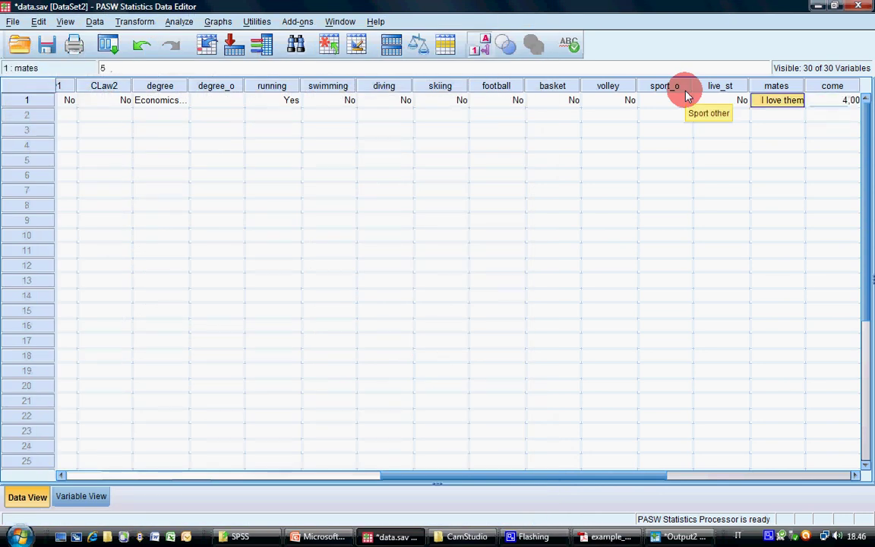
Step: Go to the ID cell of the second case and save the data file
key("Down")
key("Home")
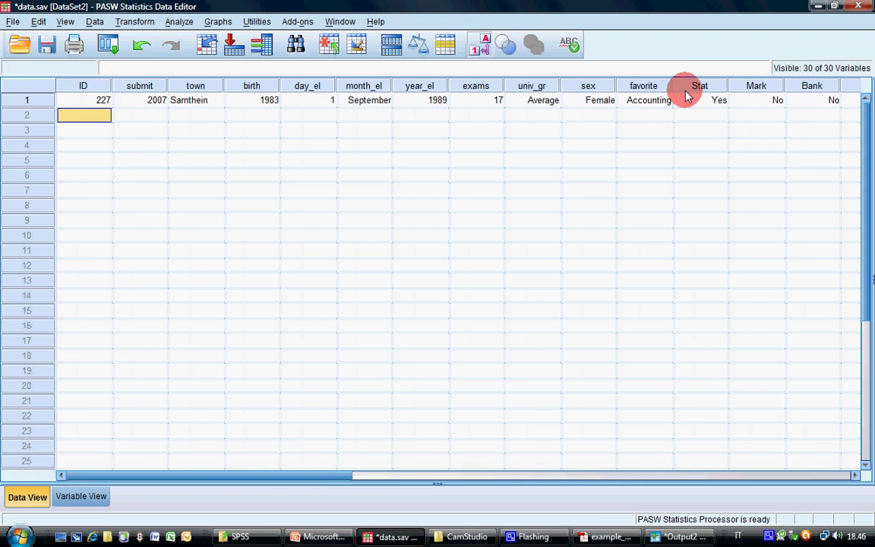
left_click(47, 45)
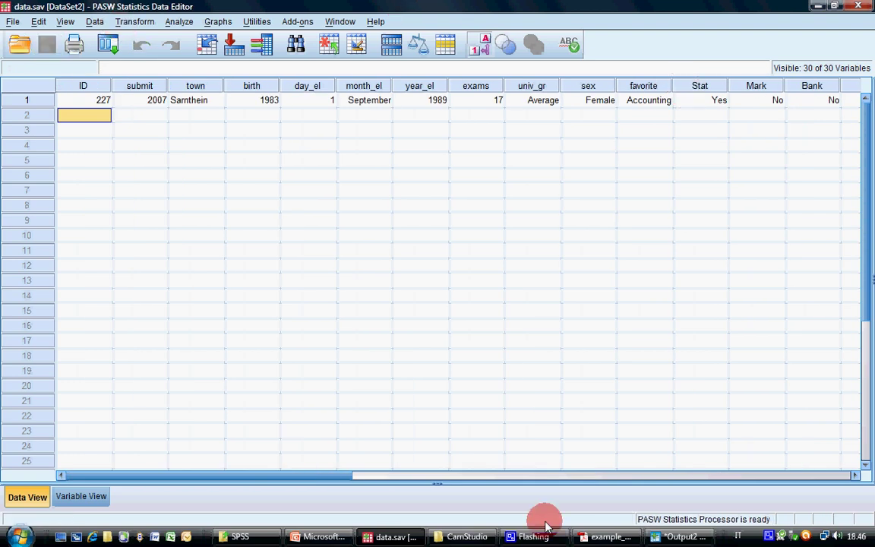
Step: Bring up page 2 of the questionnaire PDF and enter 228 as the second case's ID in the data grid
left_click(605, 537)
scroll(256, 343, "up", 10)
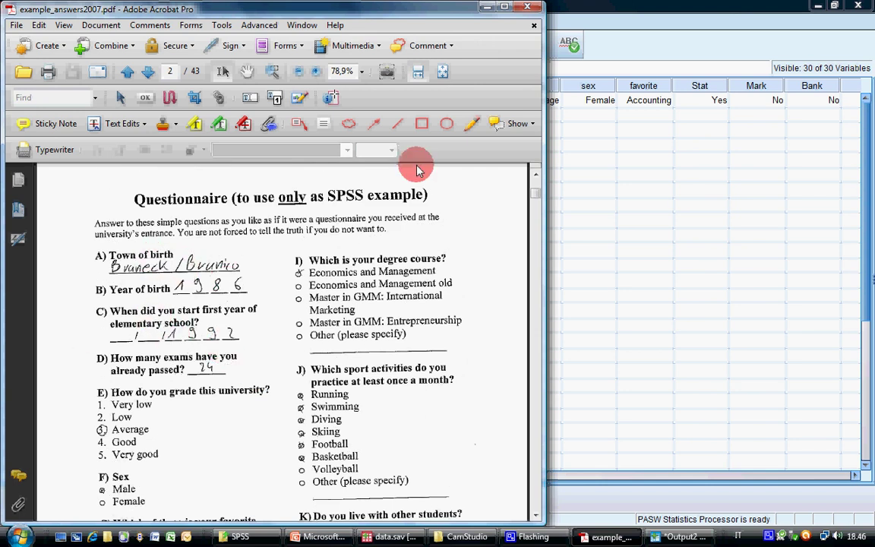
left_click(629, 8)
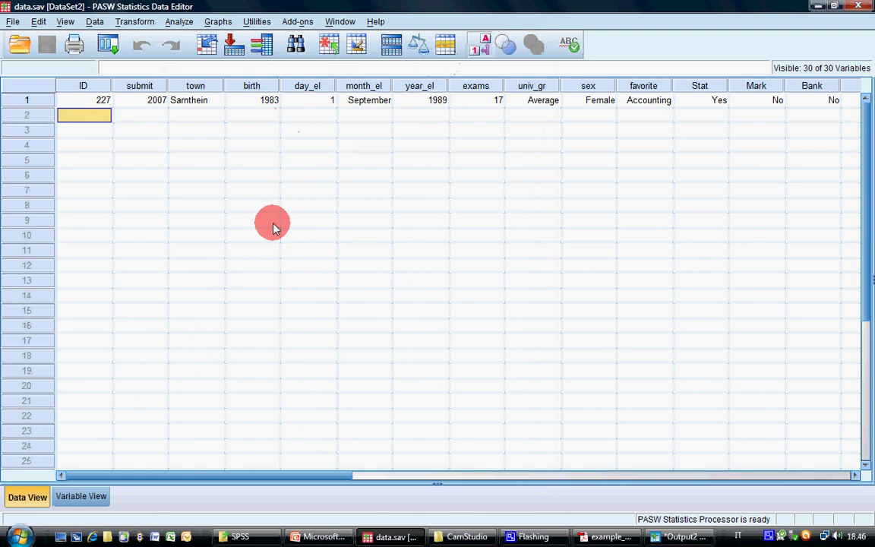
type("228")
key("Tab")
Step: Enter 2007 for submit and Bruneck for town in the second case
type("222")
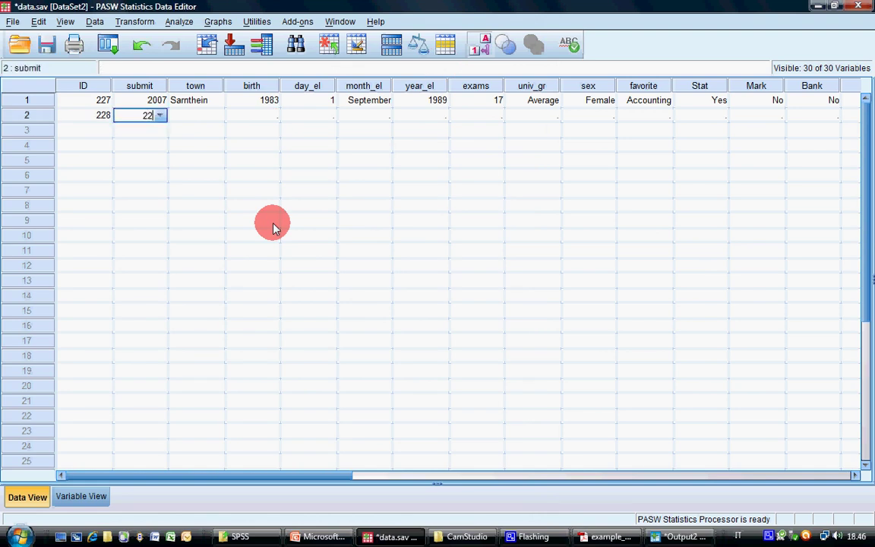
type("07")
key("BackSpace")
key("BackSpace")
key("BackSpace")
key("BackSpace")
type("007")
key("Tab")
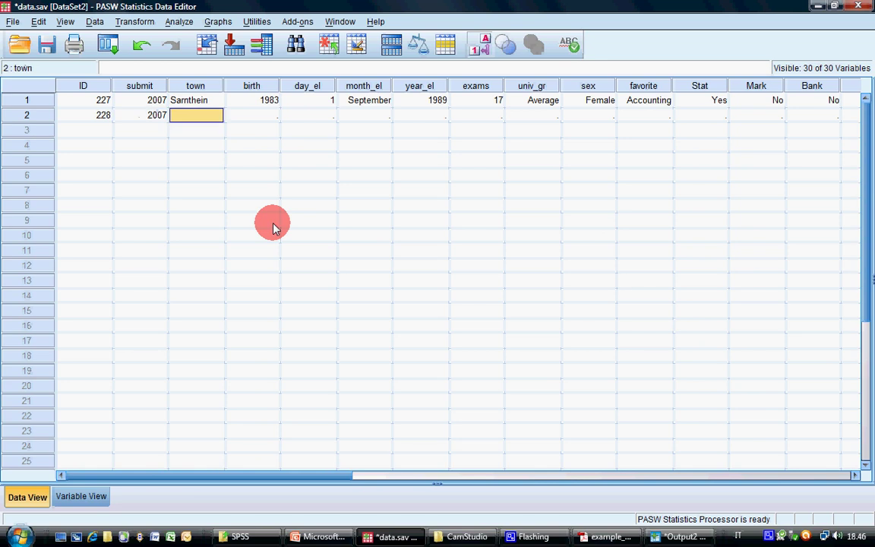
type("Bruneck")
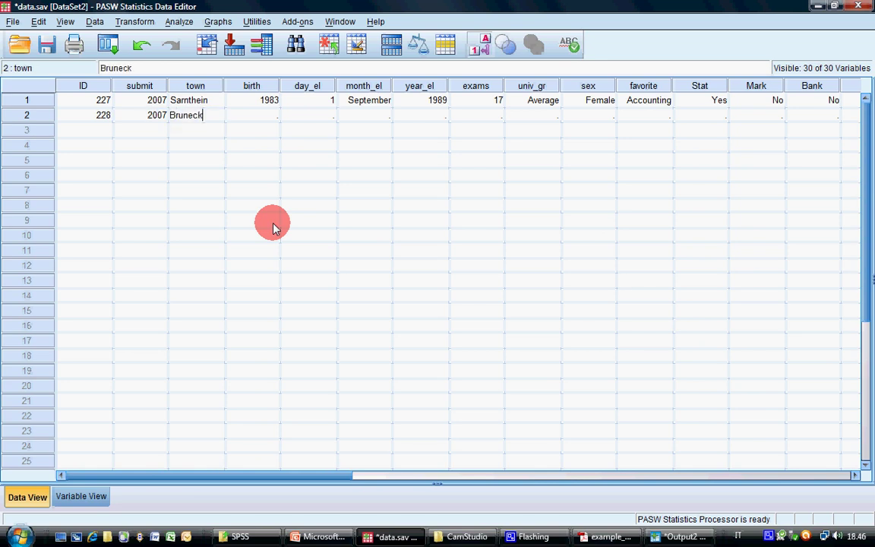
key("Tab")
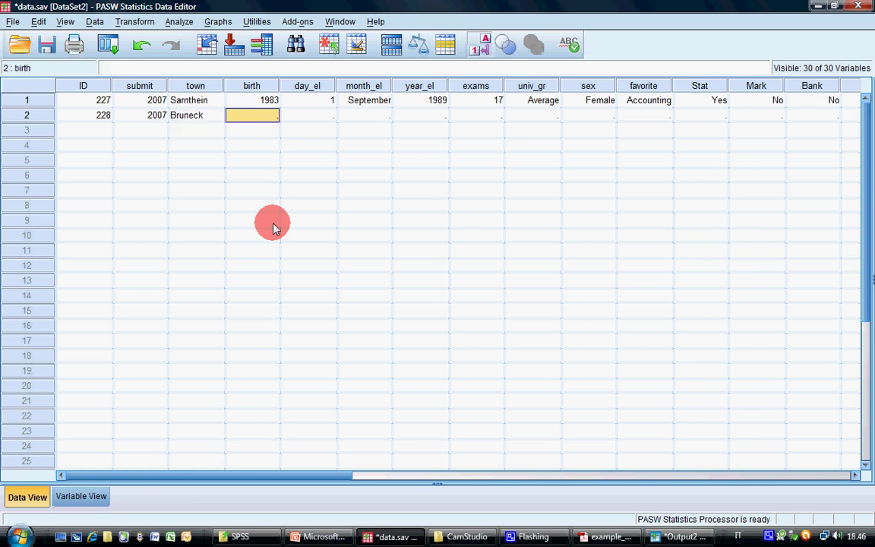
Step: Check question B in the questionnaire PDF and enter 1986 for birth in the second case
left_click(612, 537)
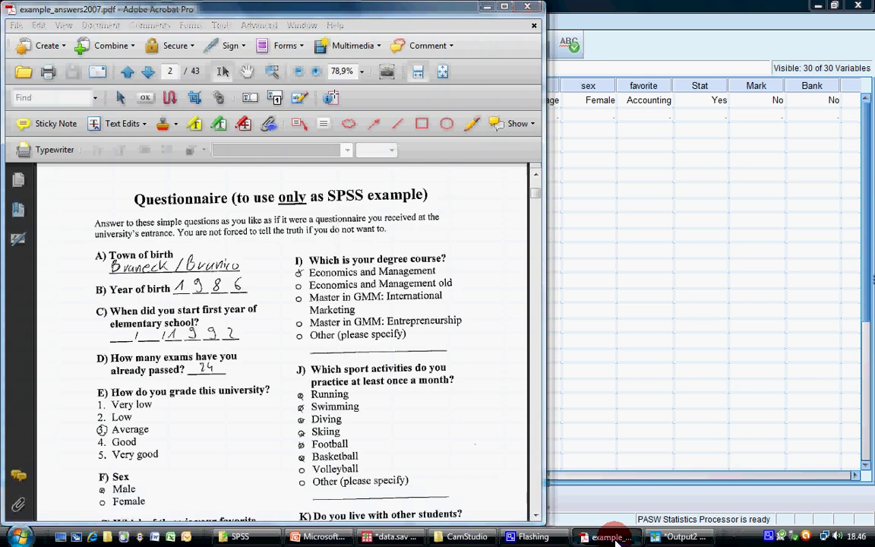
left_click(614, 537)
type("1986")
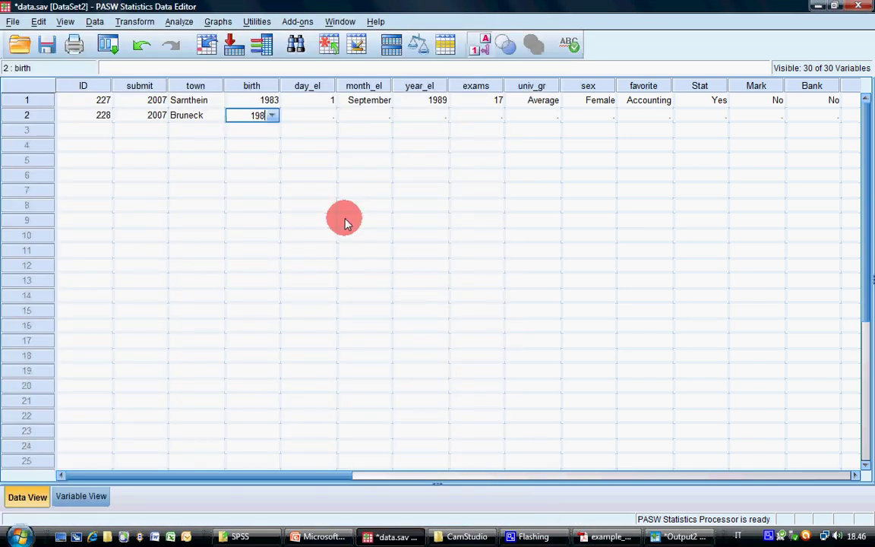
key("Tab")
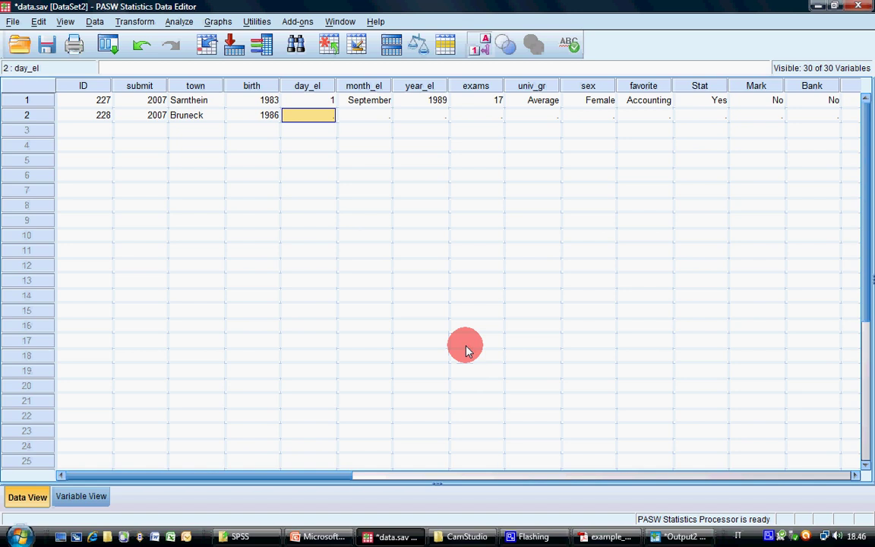
Step: Enter the missing-value code 99 for both day_el and month_el in the second case
type("99")
key("Tab")
type("99")
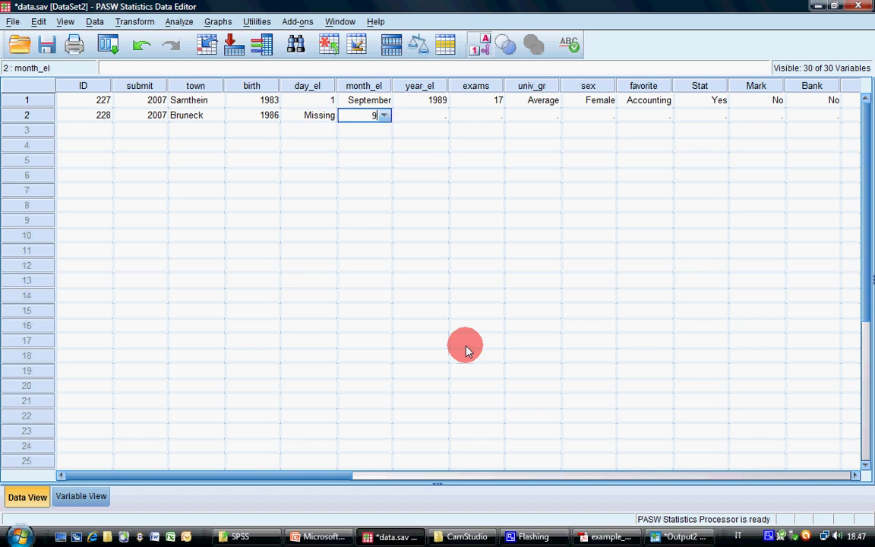
key("Tab")
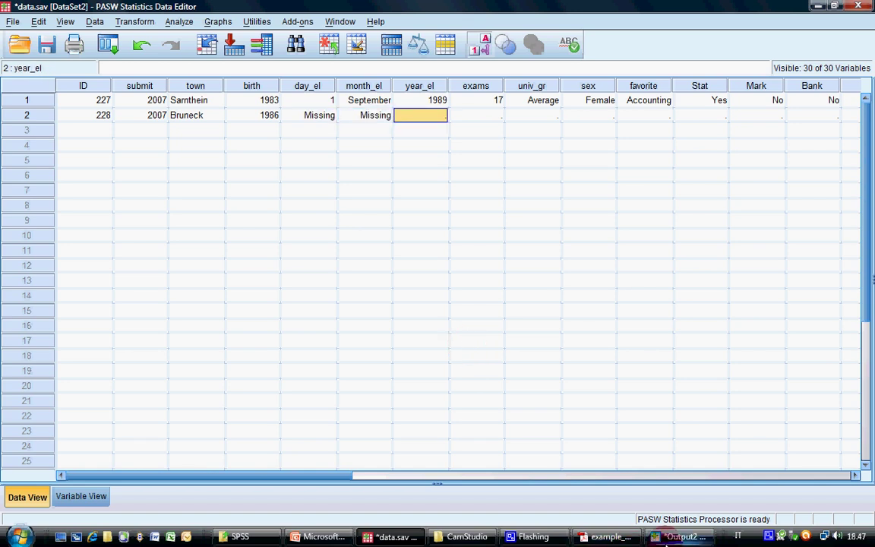
Step: Check question C in the questionnaire PDF and enter 1992 for year_el in the second case
left_click(678, 537)
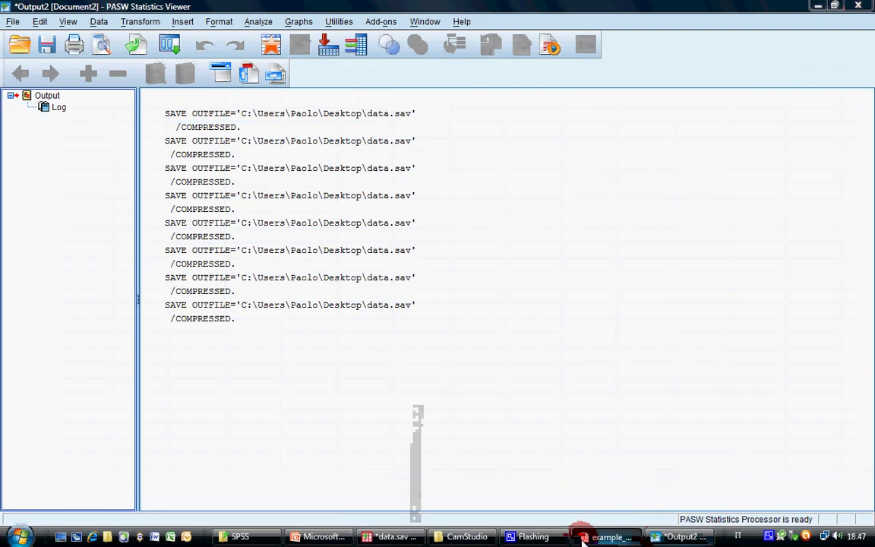
left_click(584, 538)
mouse_move(601, 540)
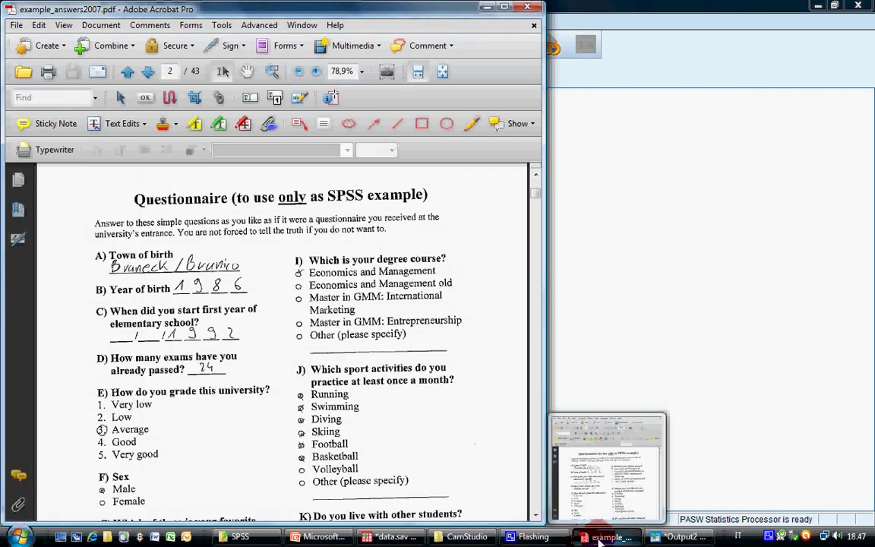
left_click(391, 537)
type("1")
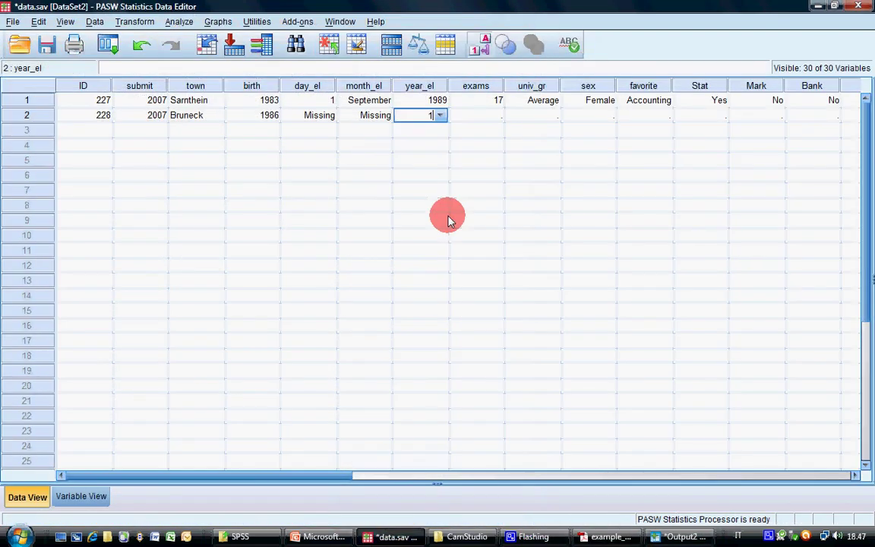
type("992")
key("Tab")
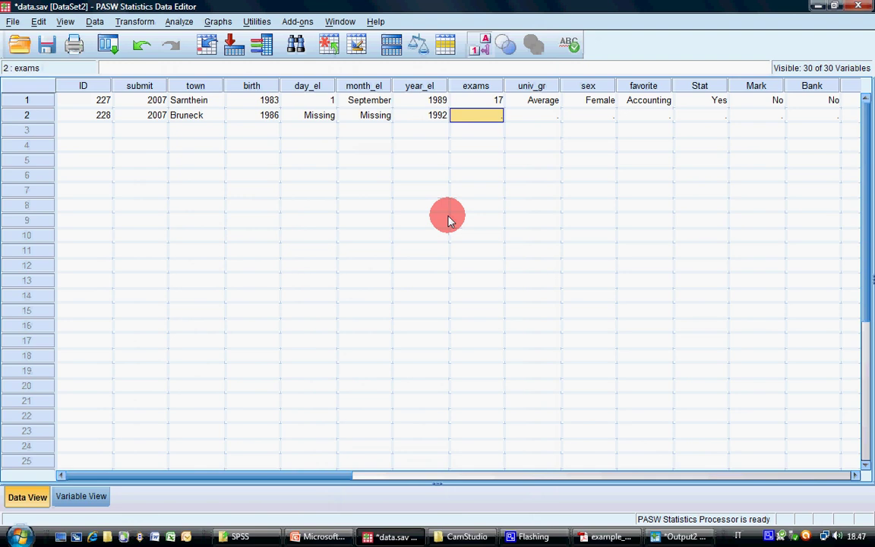
left_click(492, 132)
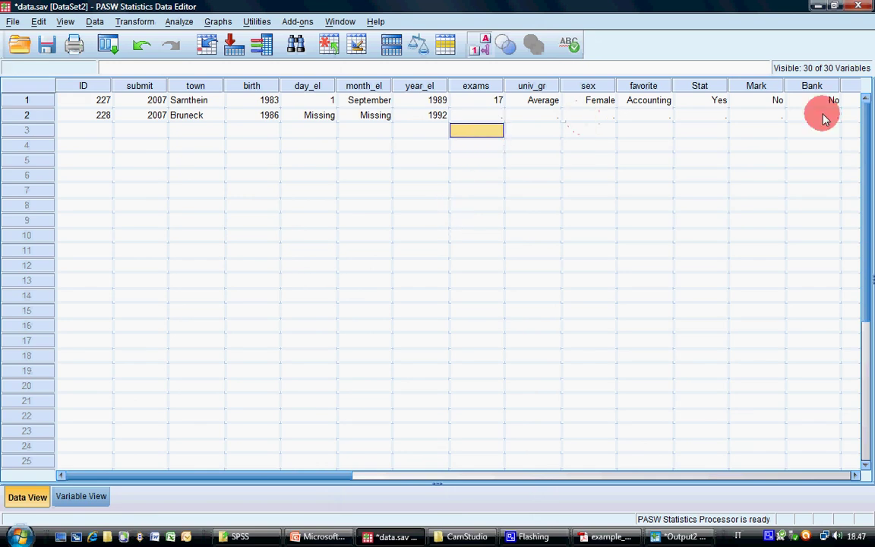
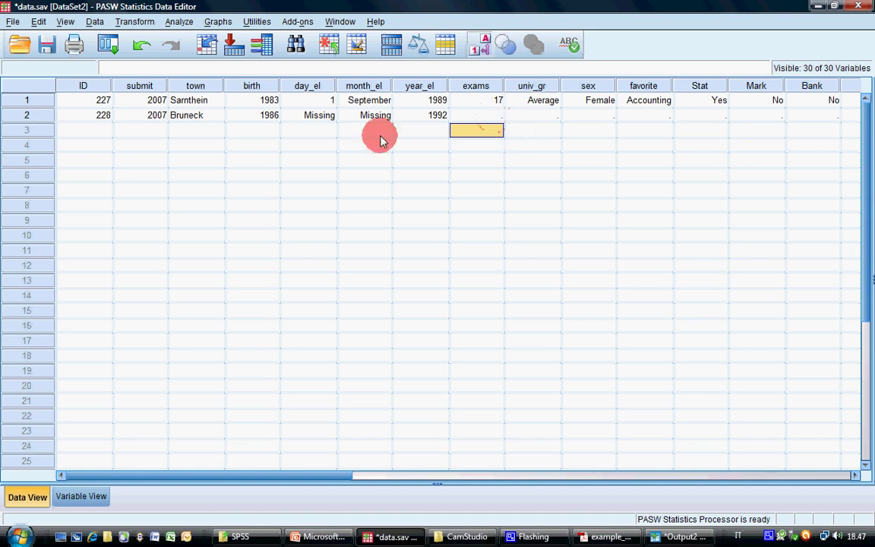
left_click(311, 118)
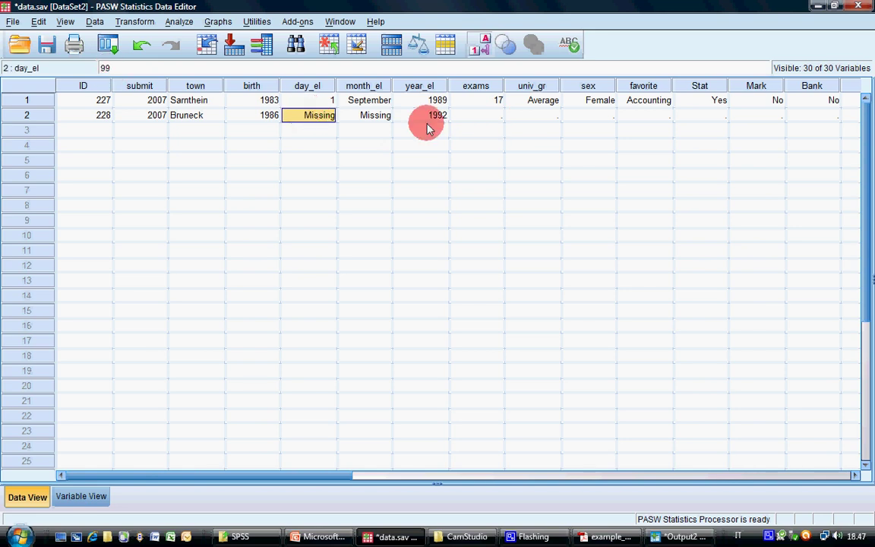
left_click(485, 118)
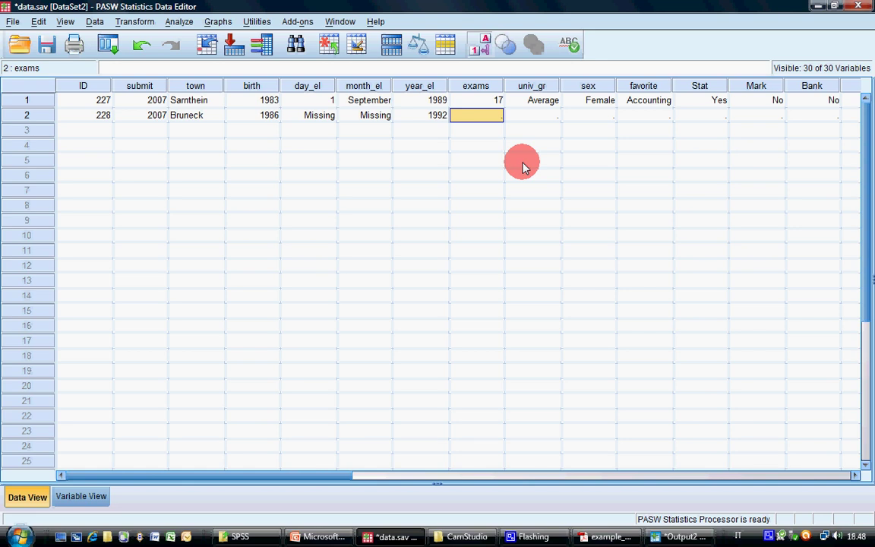
Step: Switch to the PowerPoint presentation and view slides 3 and 4 about variables and missing values in full screen
left_click(422, 537)
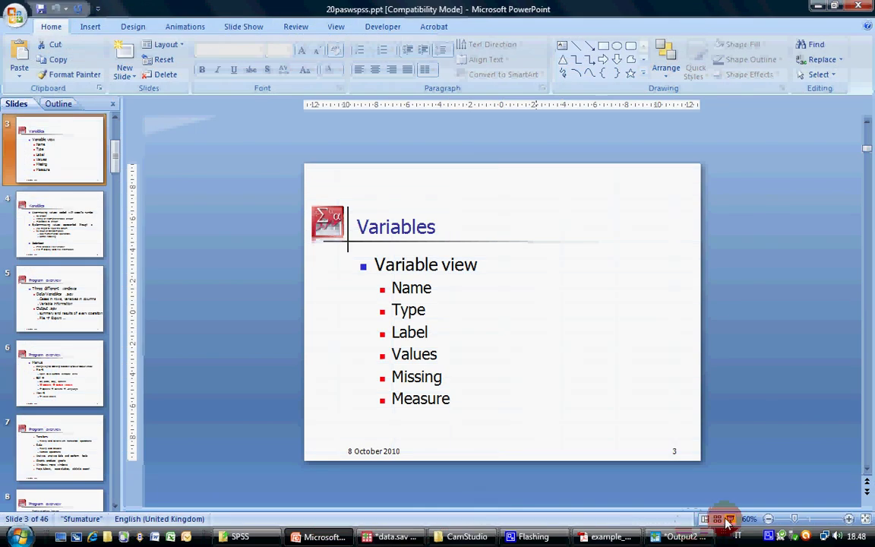
left_click(728, 520)
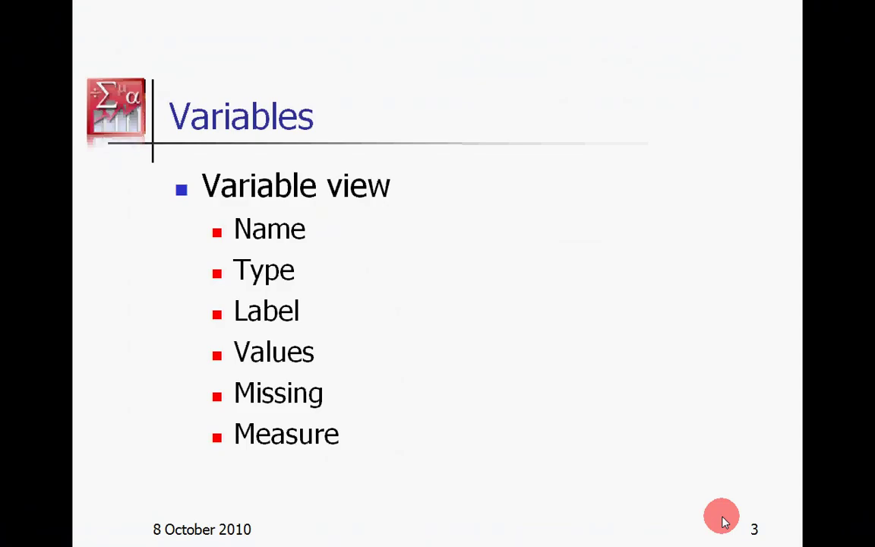
left_click(724, 522)
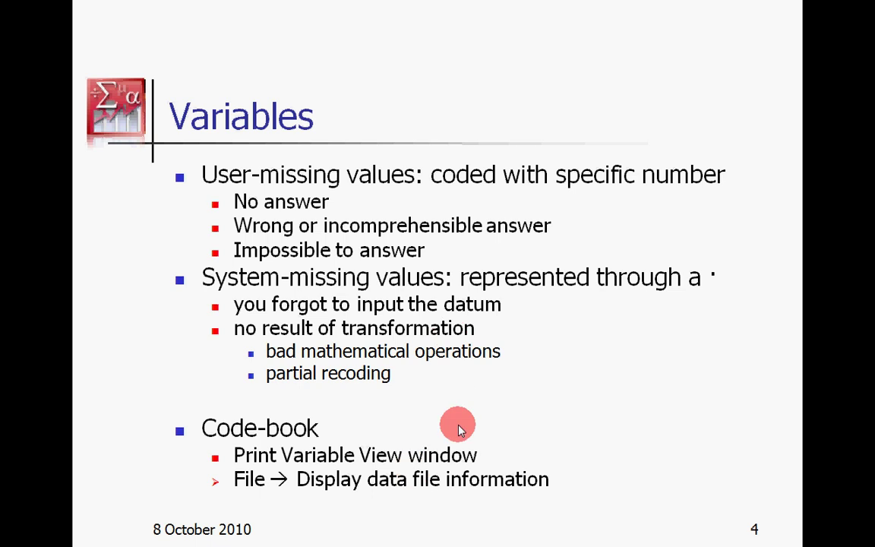
key("Escape")
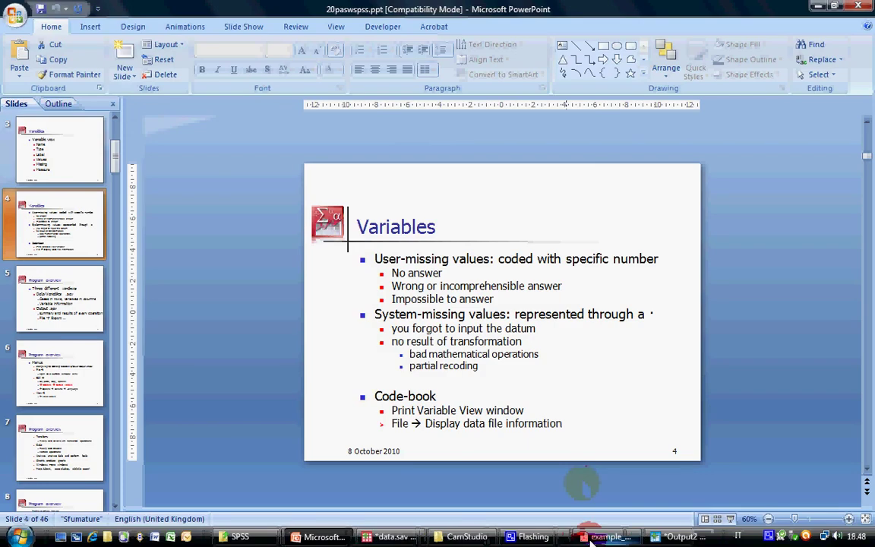
Step: Return to the SPSS data editor, save the data file and show the variable definitions
left_click(406, 539)
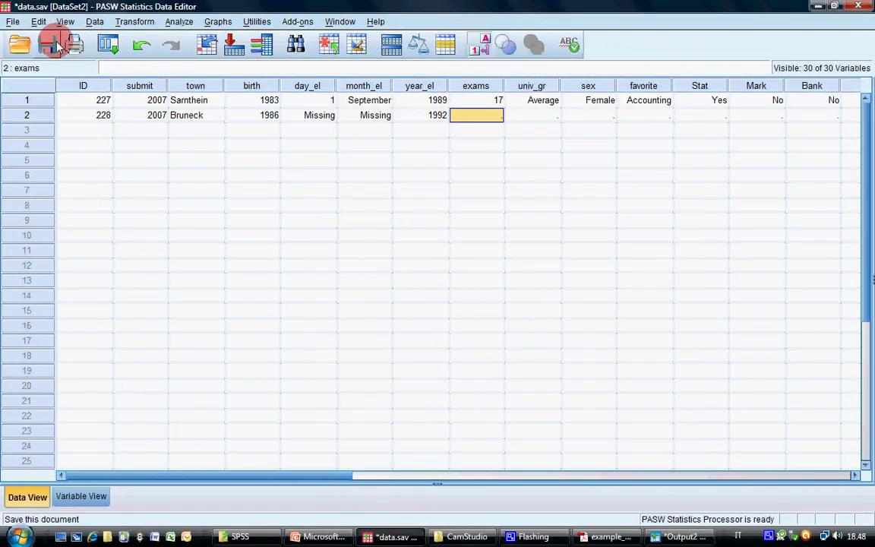
left_click(50, 42)
left_click(80, 496)
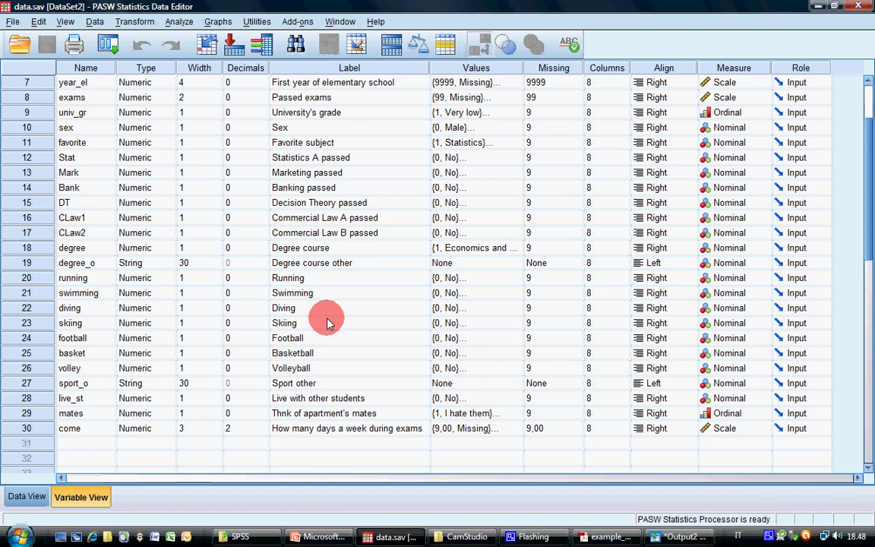
Step: Display the data file information of the working file in the output viewer
left_click(11, 23)
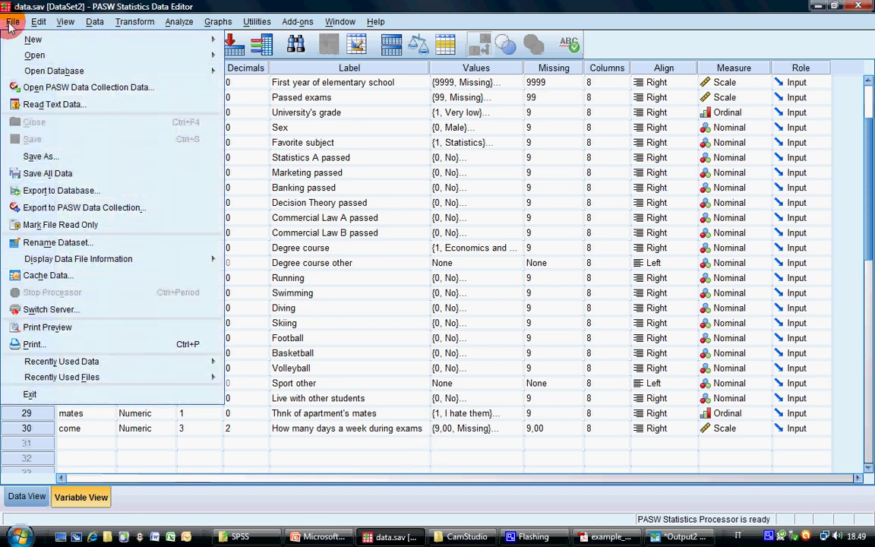
mouse_move(76, 258)
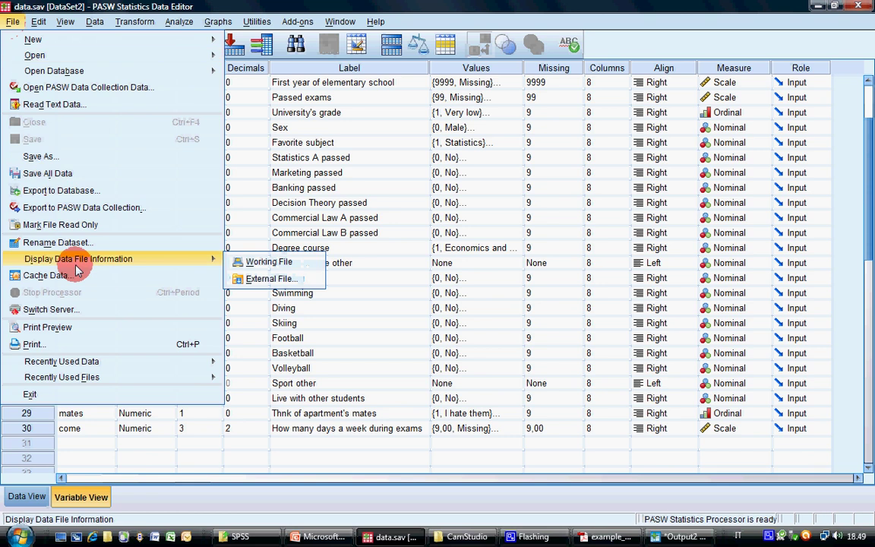
left_click(261, 266)
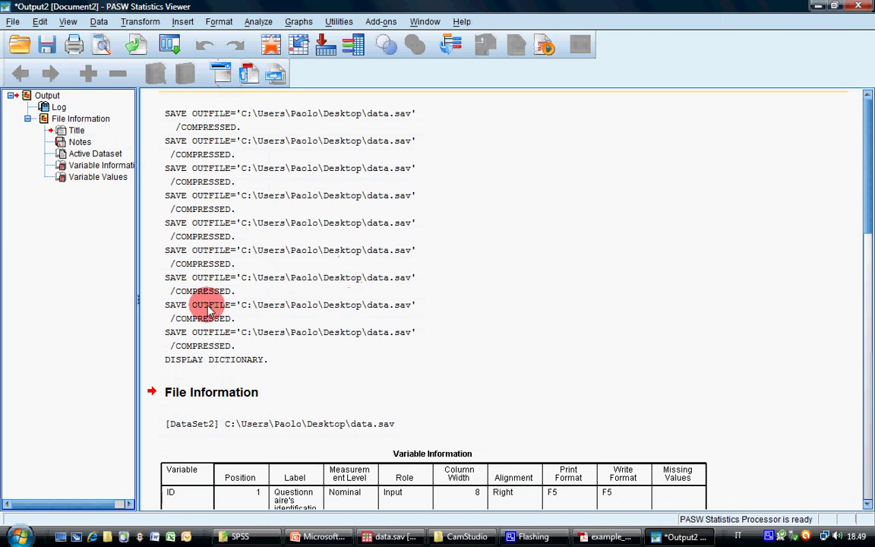
left_click(186, 274)
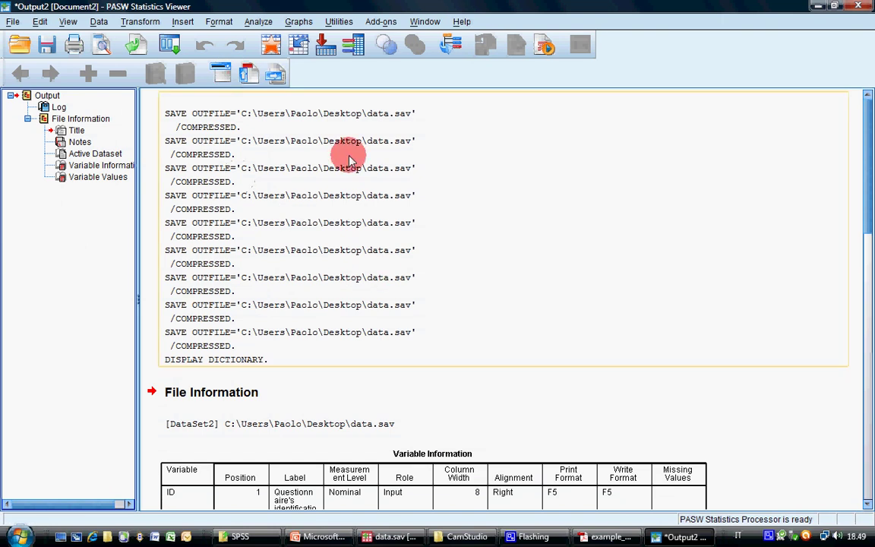
Step: Select the File Information output and examine its Variable Information table from ID through come
scroll(279, 250, "down", 5)
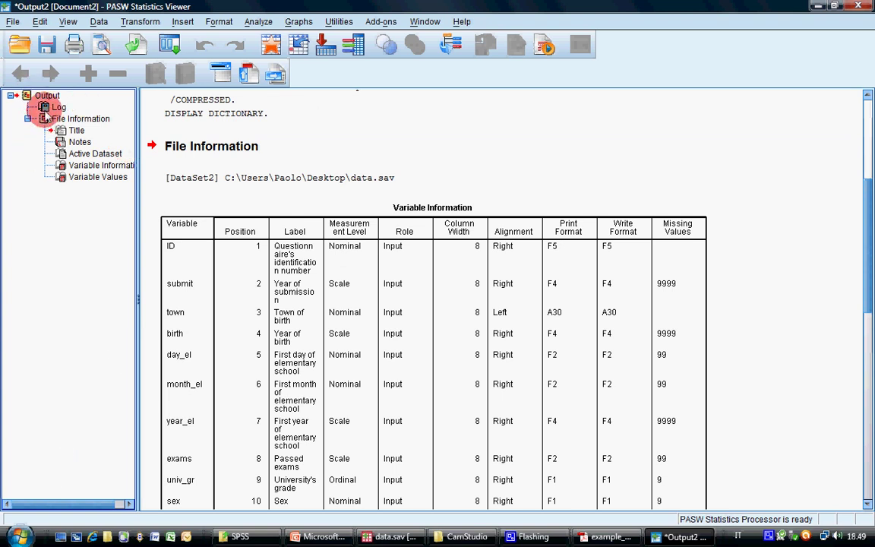
left_click(55, 108)
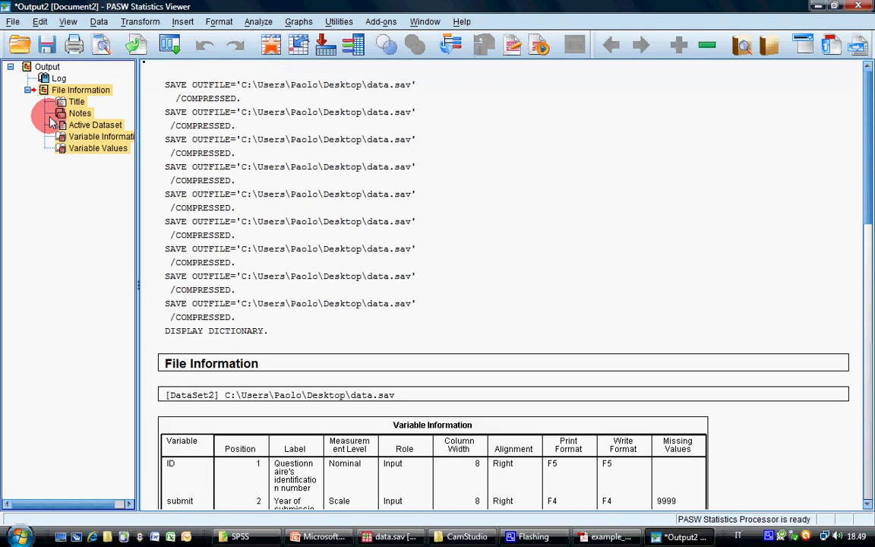
scroll(320, 244, "down", 3)
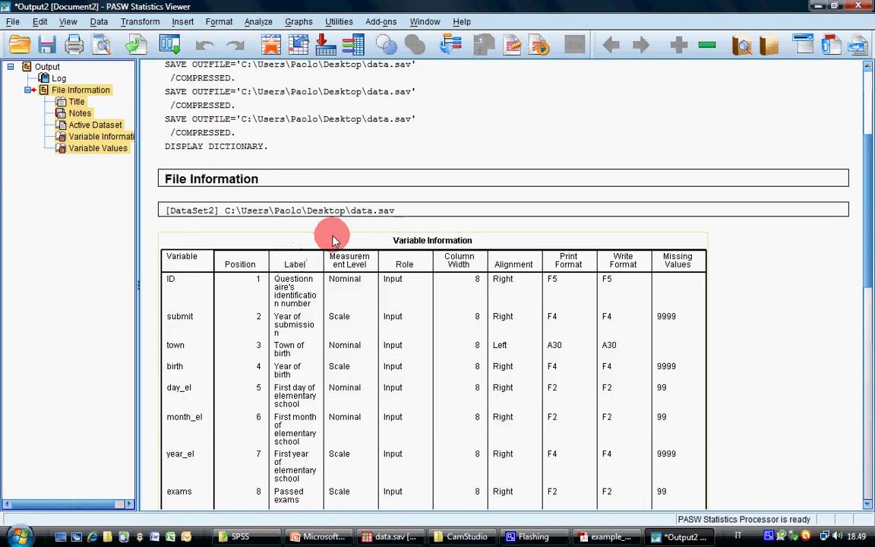
scroll(285, 367, "down", 3)
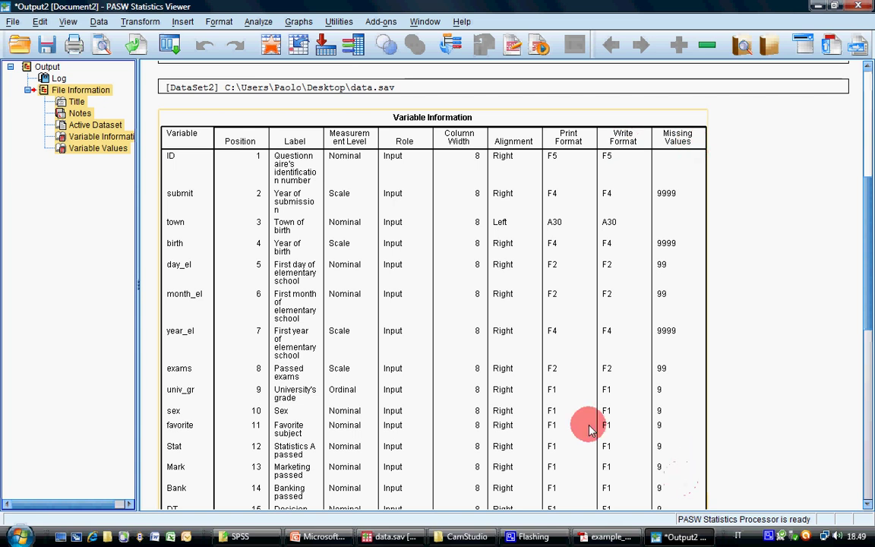
scroll(586, 424, "down", 5)
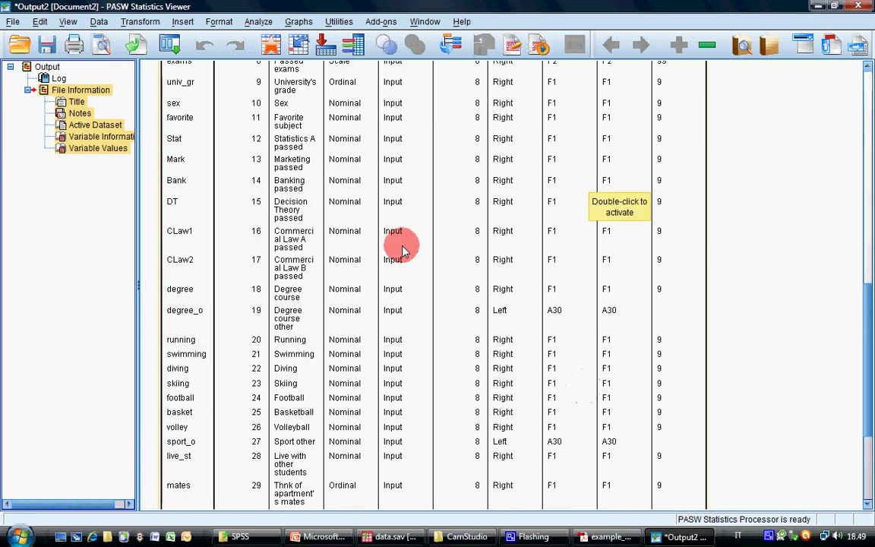
scroll(400, 258, "down", 4)
scroll(395, 266, "up", 4)
scroll(397, 264, "up", 5)
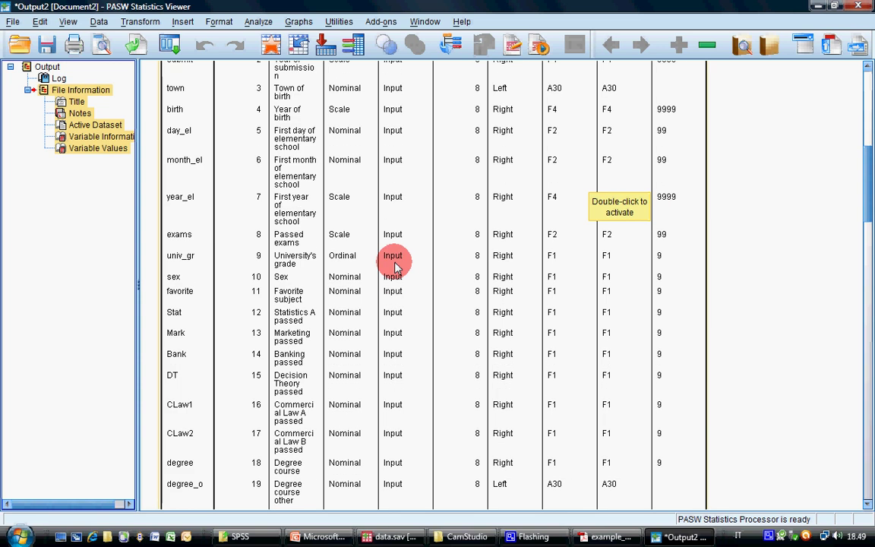
scroll(398, 270, "down", 7)
scroll(400, 274, "down", 2)
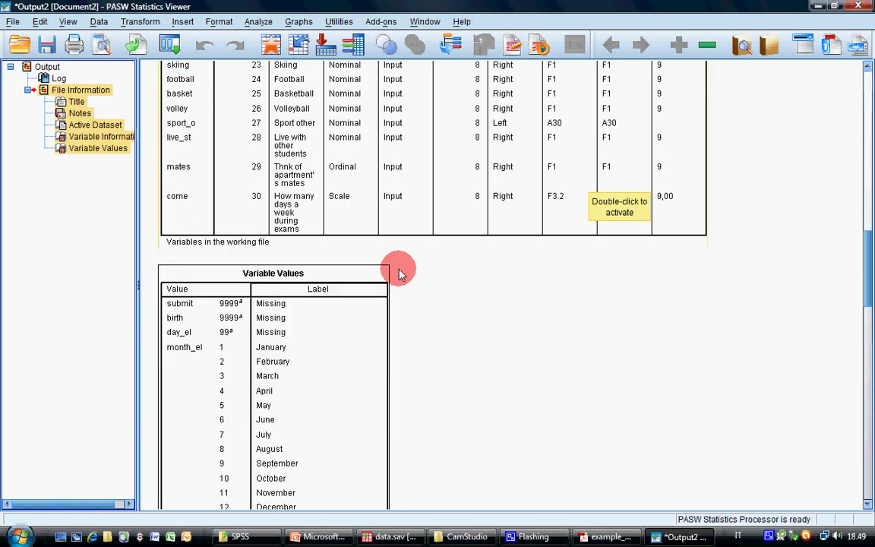
Step: Examine the Variable Values table for the codes and labels assigned to each variable
scroll(400, 272, "down", 1)
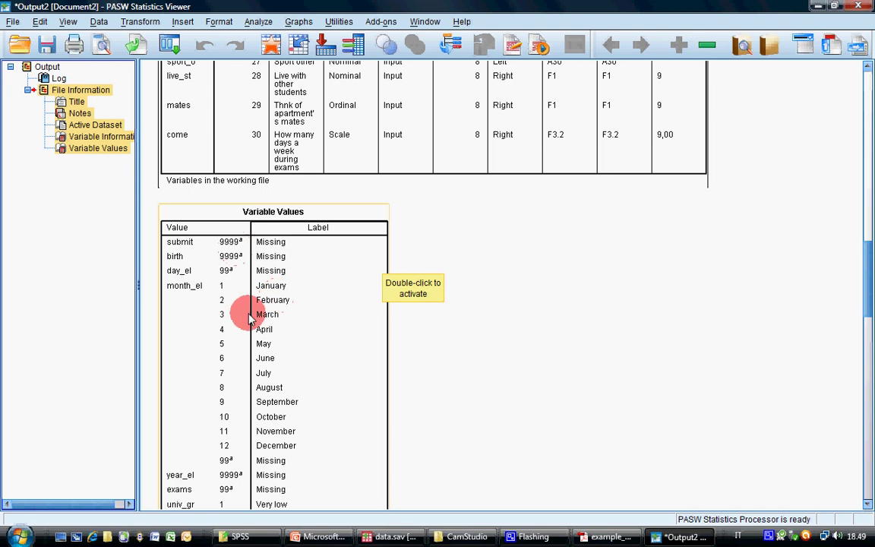
scroll(275, 363, "down", 5)
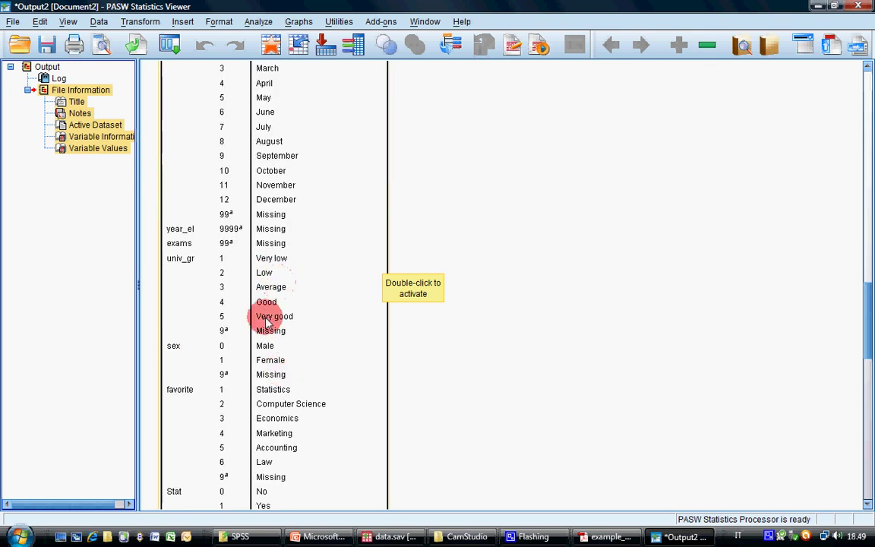
scroll(266, 323, "down", 4)
scroll(307, 348, "down", 5)
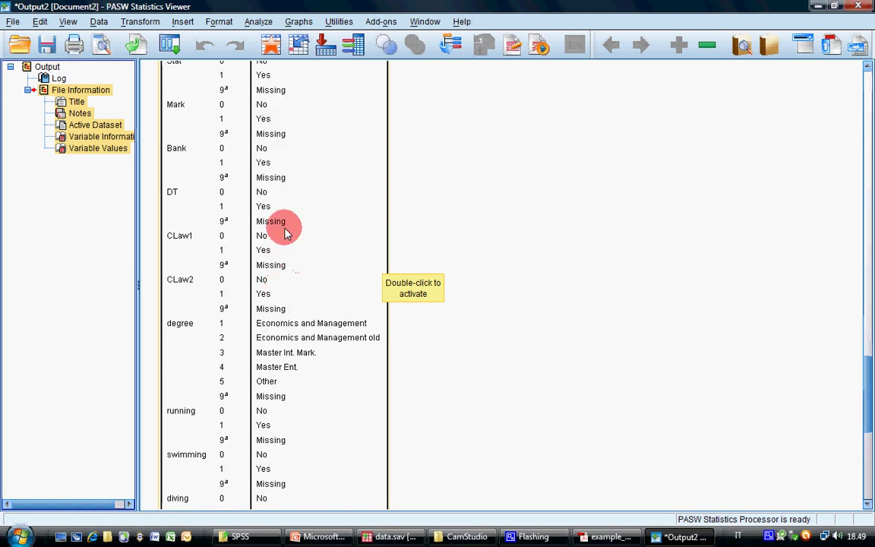
scroll(291, 287, "up", 6)
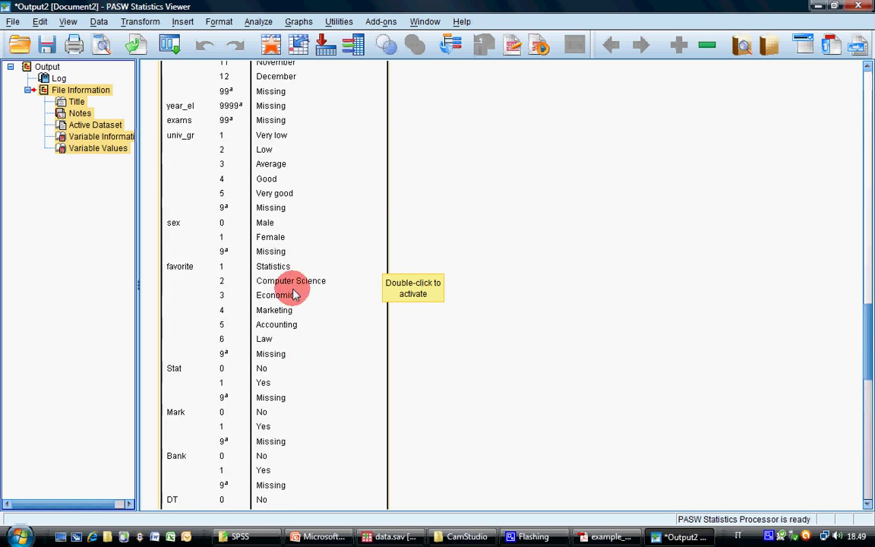
scroll(293, 232, "up", 4)
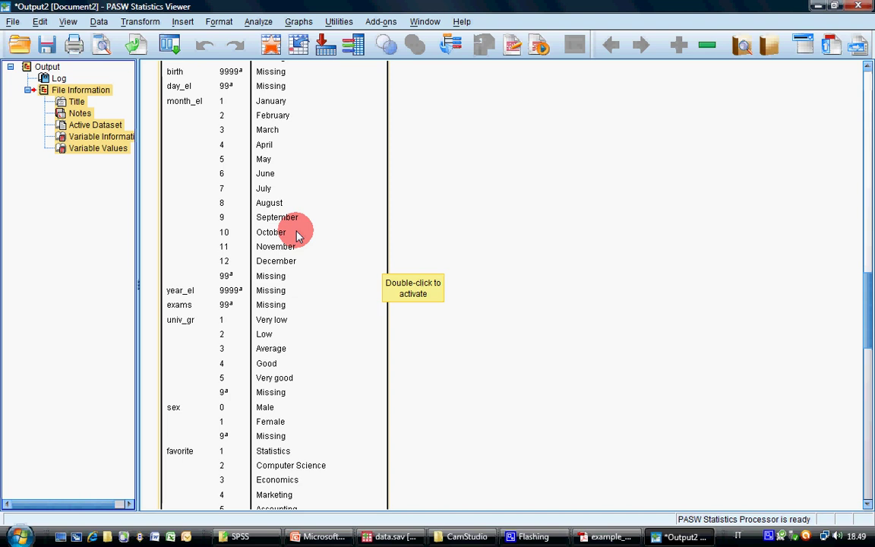
Step: Read through the value labels from month_el to diving in the Variable Values table
scroll(292, 258, "down", 4)
scroll(309, 237, "up", 3)
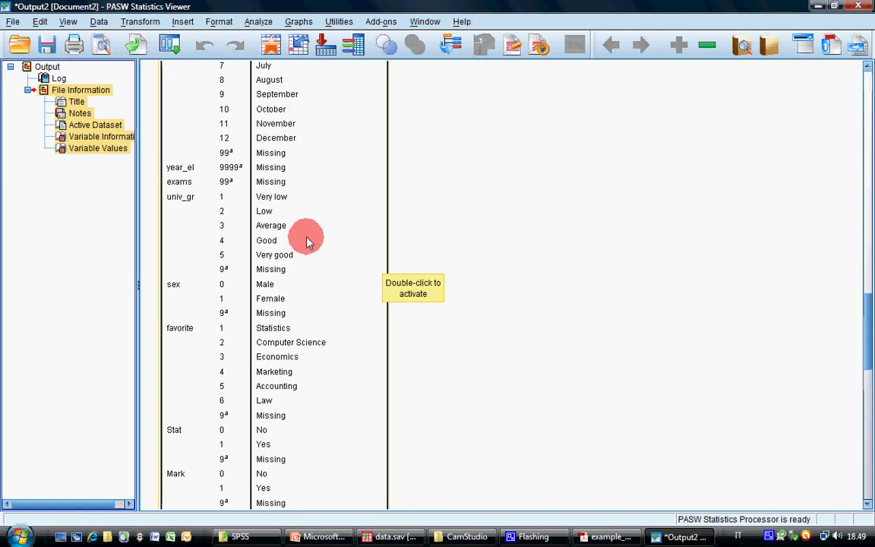
scroll(296, 228, "down", 5)
scroll(293, 228, "down", 3)
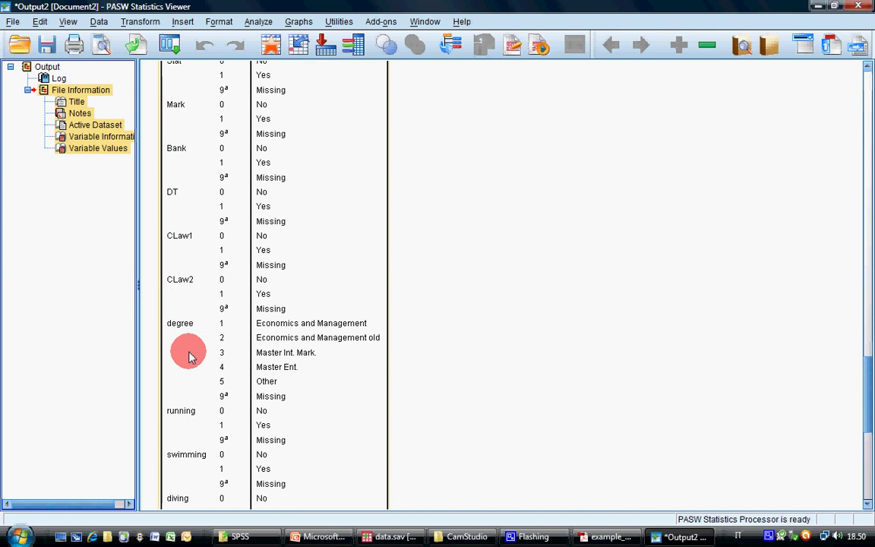
Step: Switch to the SPSS data editor and compare the variable definitions with the entered data cases
left_click(392, 538)
left_click(24, 496)
left_click(83, 497)
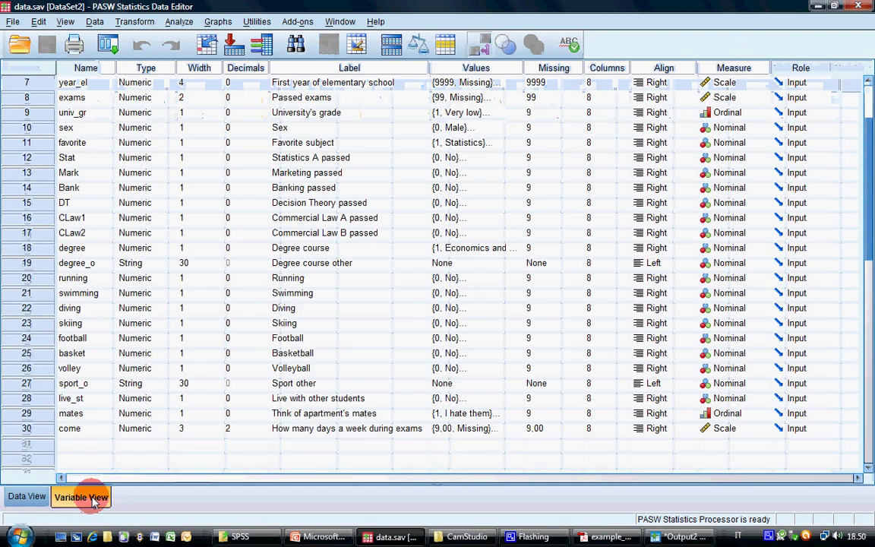
key("ctrl+t")
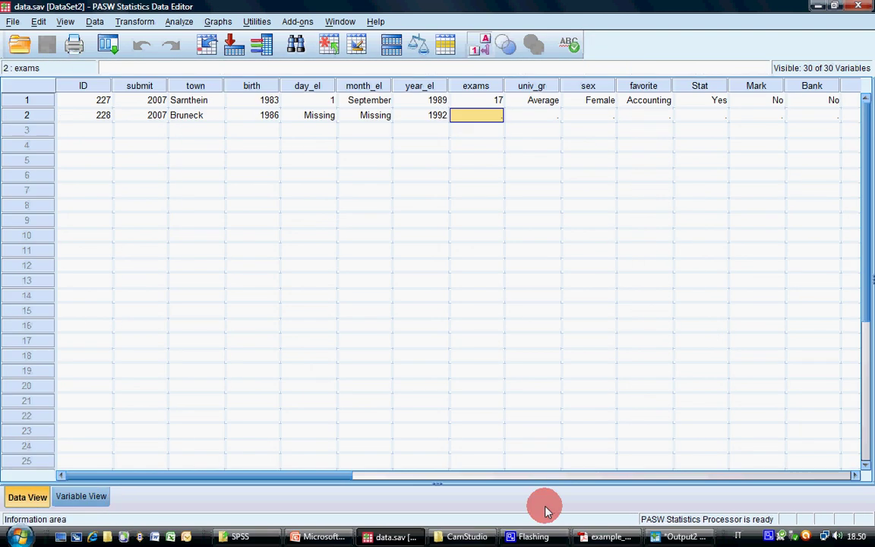
Step: Return to the SPSS output viewer and select the whole File Information output
left_click(675, 538)
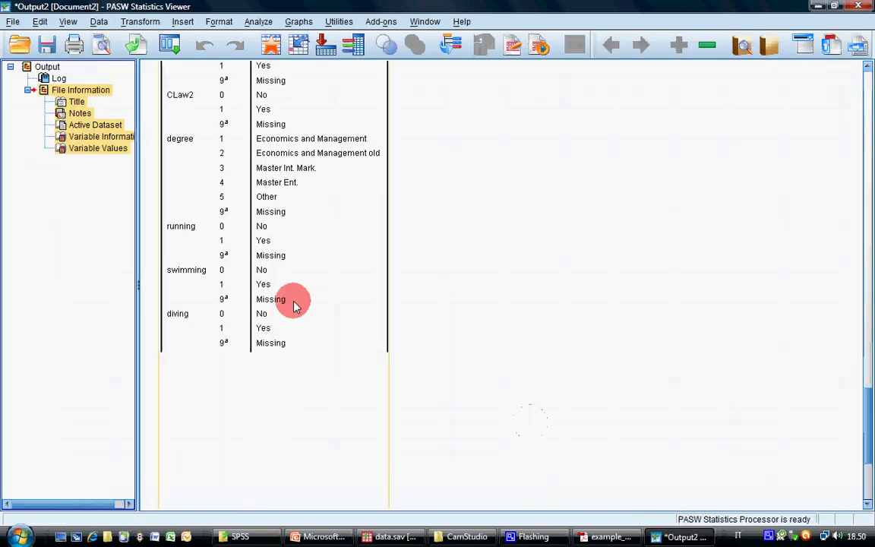
scroll(293, 303, "down", 1)
scroll(293, 303, "up", 15)
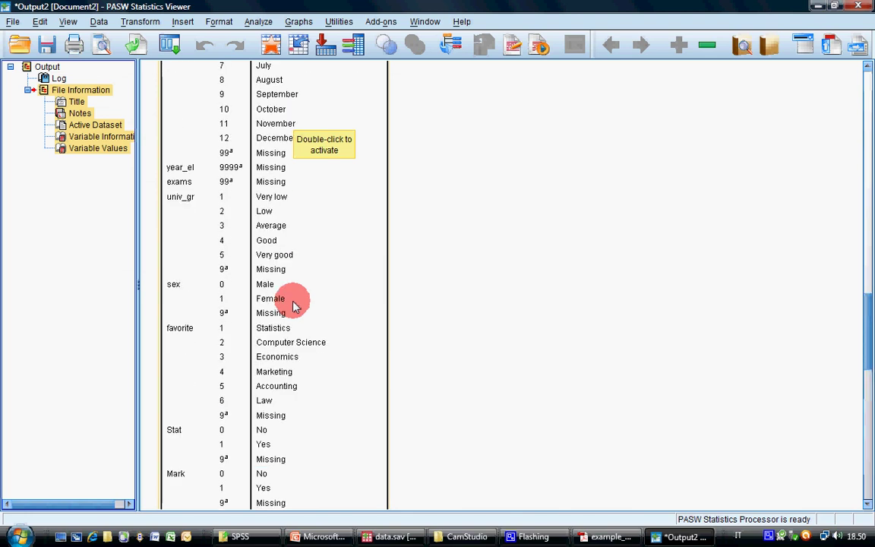
scroll(347, 260, "up", 10)
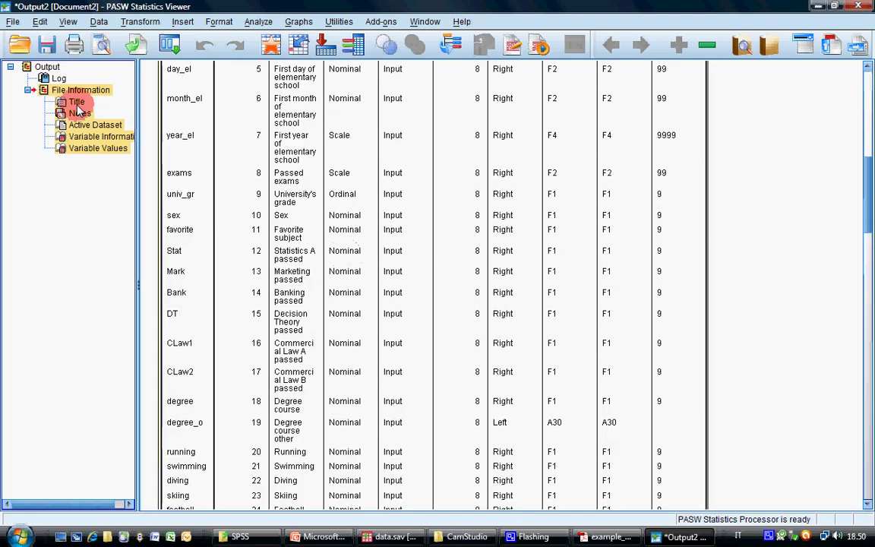
left_click(70, 93)
right_click(67, 93)
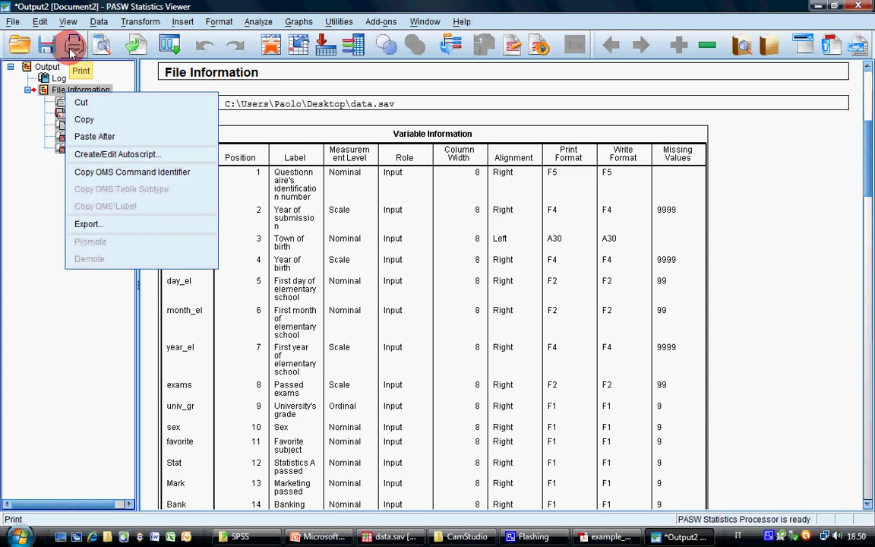
left_click(252, 185)
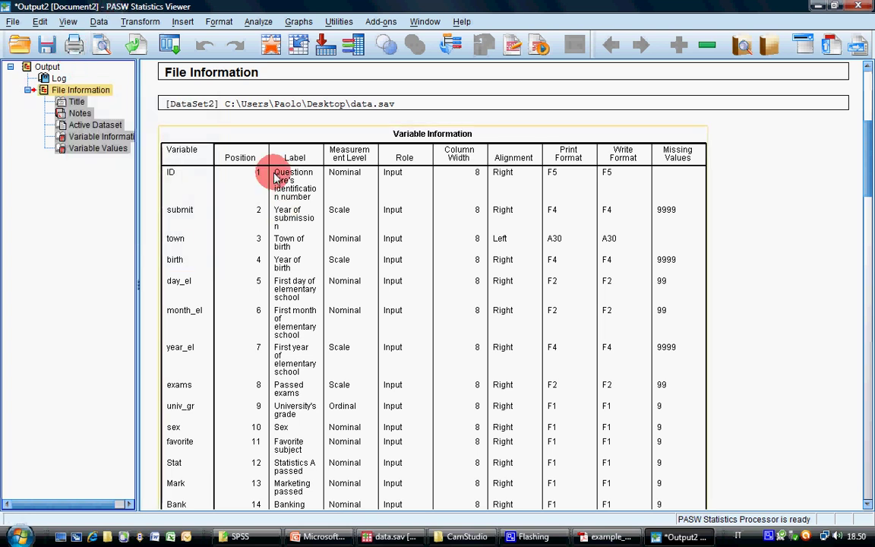
left_click(178, 114)
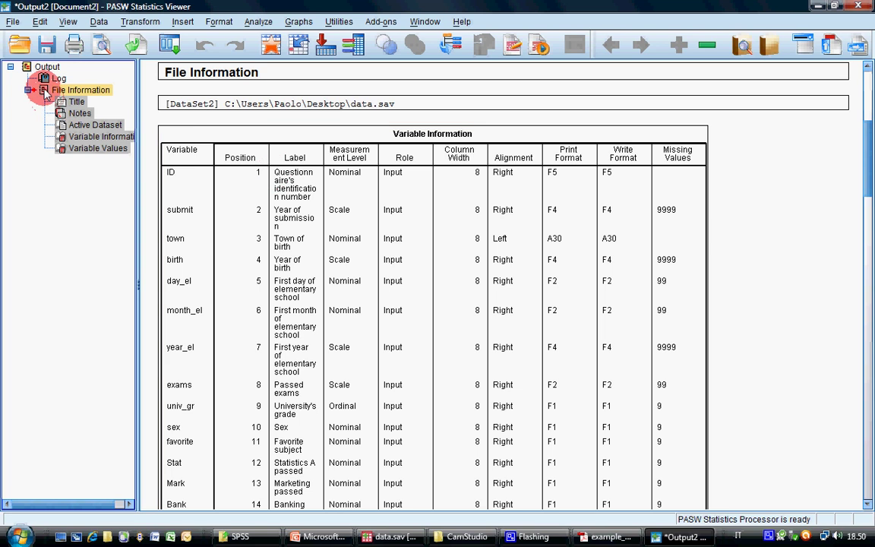
Step: Copy the File Information output and paste it into a new Microsoft Word document
right_click(45, 91)
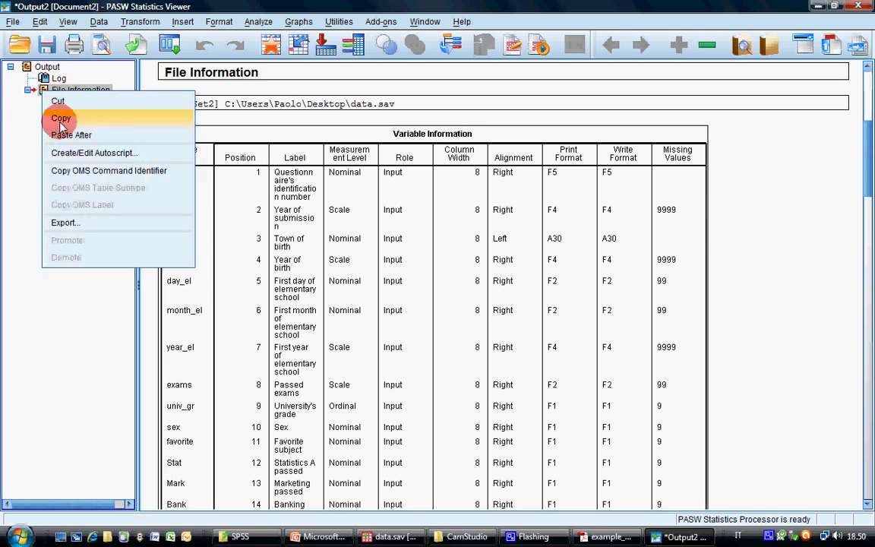
left_click(61, 119)
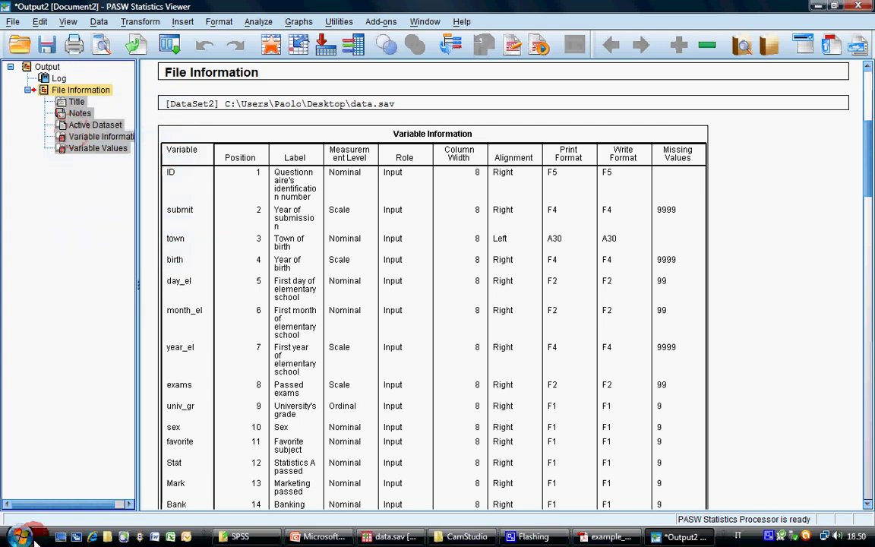
left_click(154, 536)
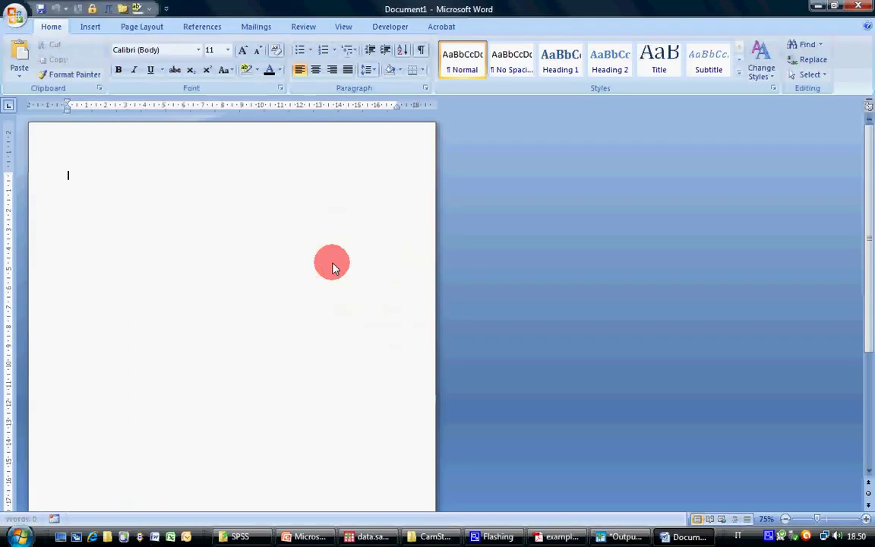
left_click(19, 59)
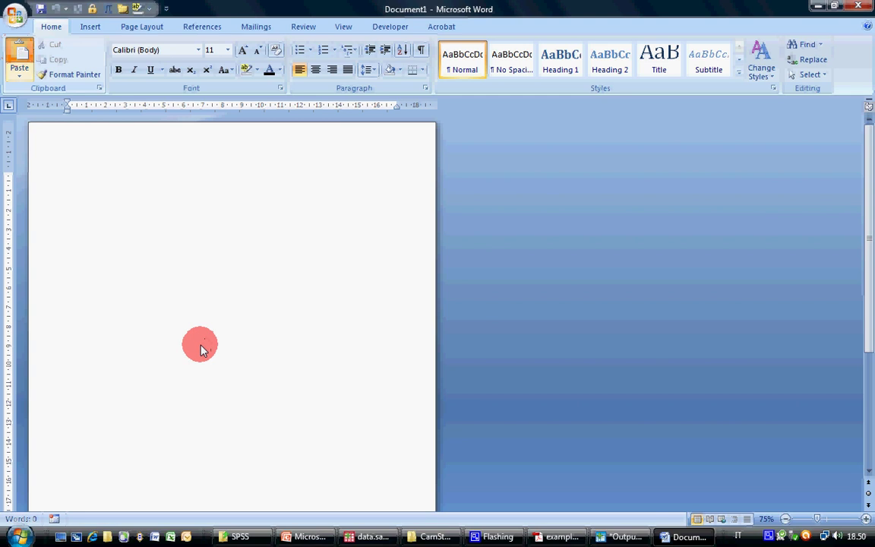
Step: Delete the Notes table, the dataset path line and the spare empty line above the Variable Information table
scroll(200, 349, "up", 20)
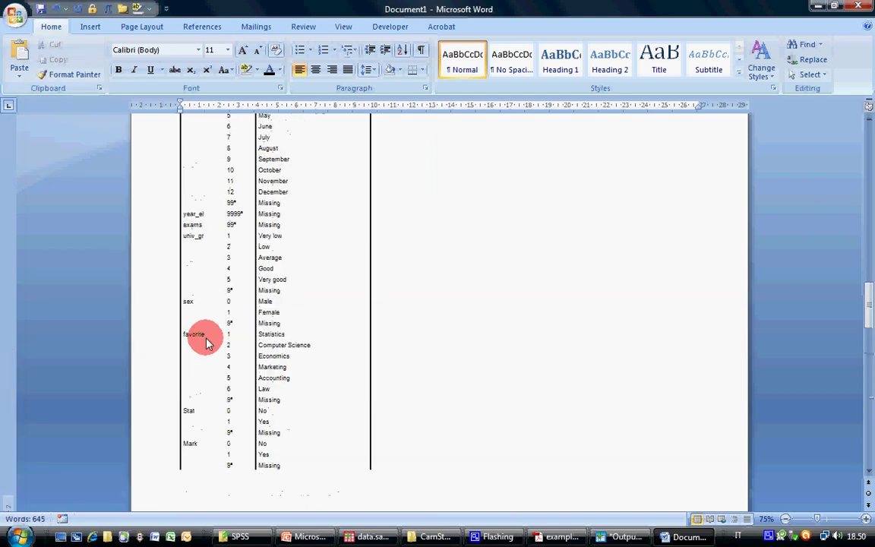
scroll(205, 334, "up", 12)
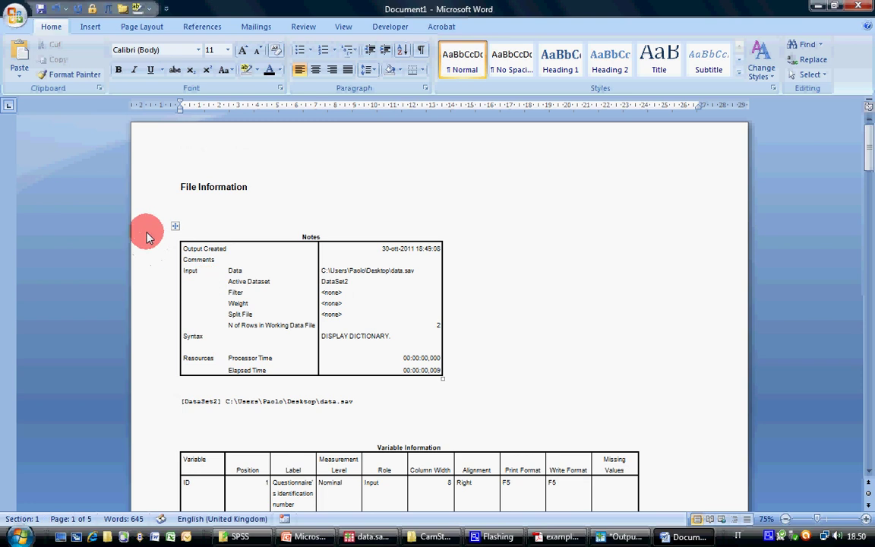
left_click_drag(146, 237, 173, 420)
key("Delete")
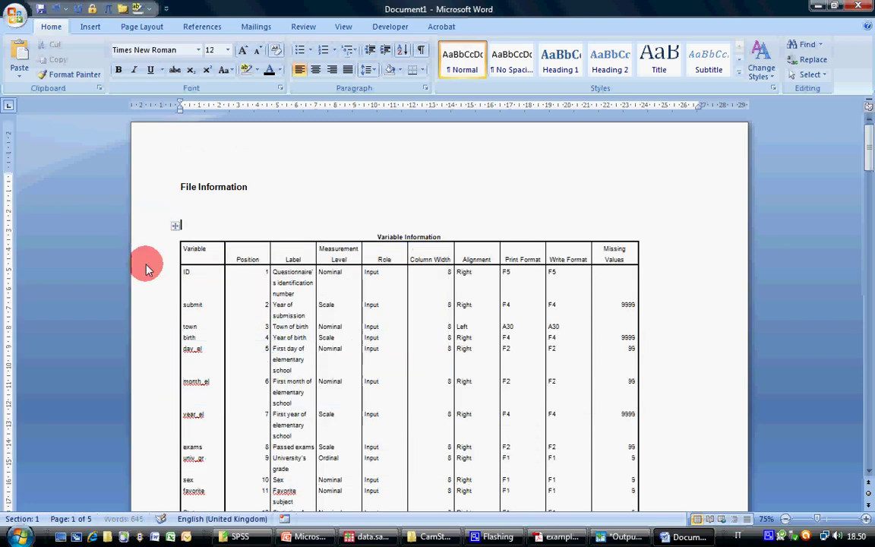
key("Delete")
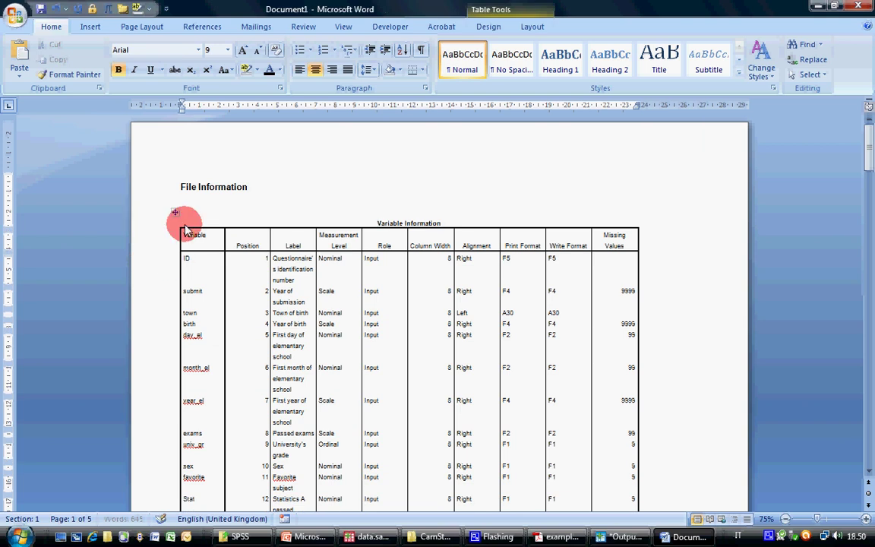
Step: Enlarge the text of the entire Variable Information table to 16 pt
left_click(175, 212)
left_click(246, 49)
left_click(246, 49)
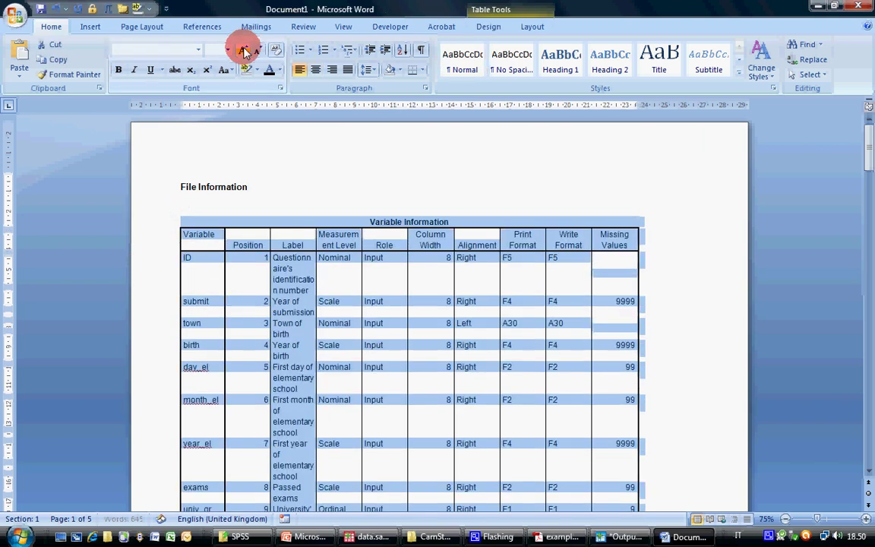
left_click(245, 50)
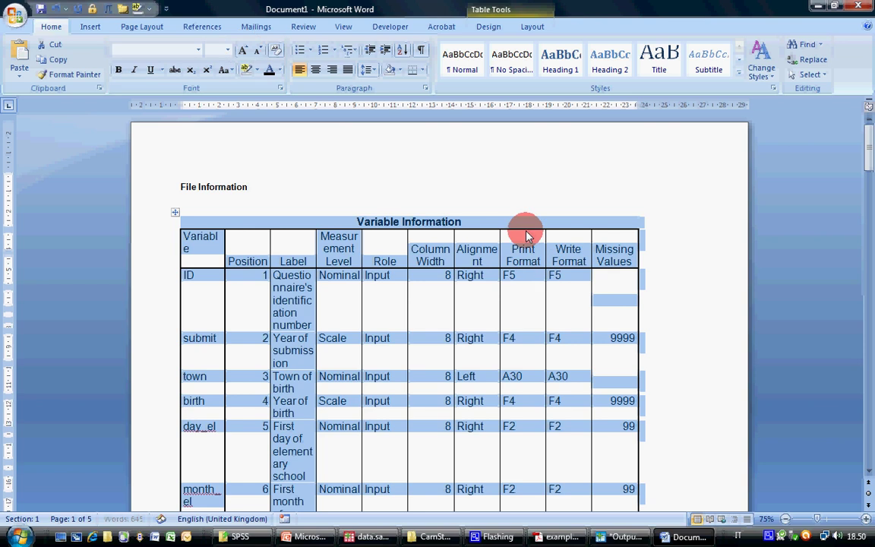
Step: Remove the Variable Information title row and the Position column from the table
right_click(146, 226)
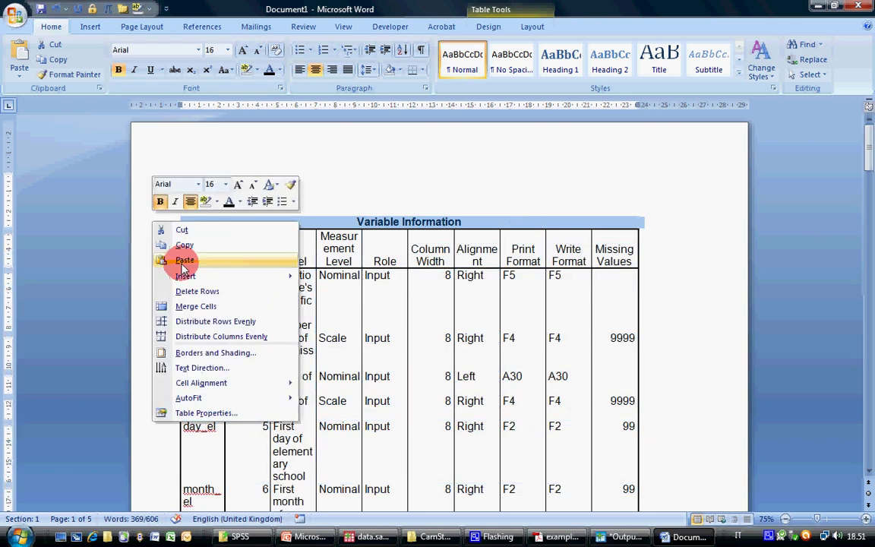
left_click(171, 229)
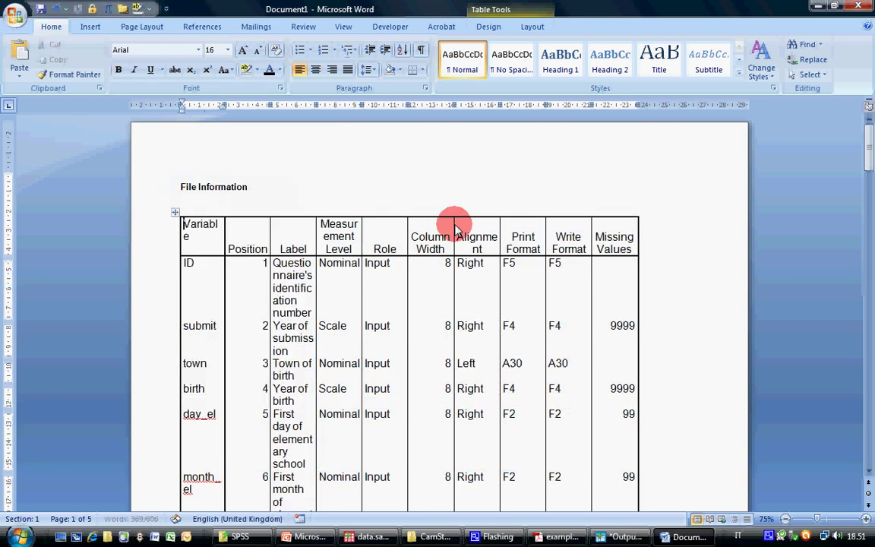
left_click(385, 222)
left_click(249, 219)
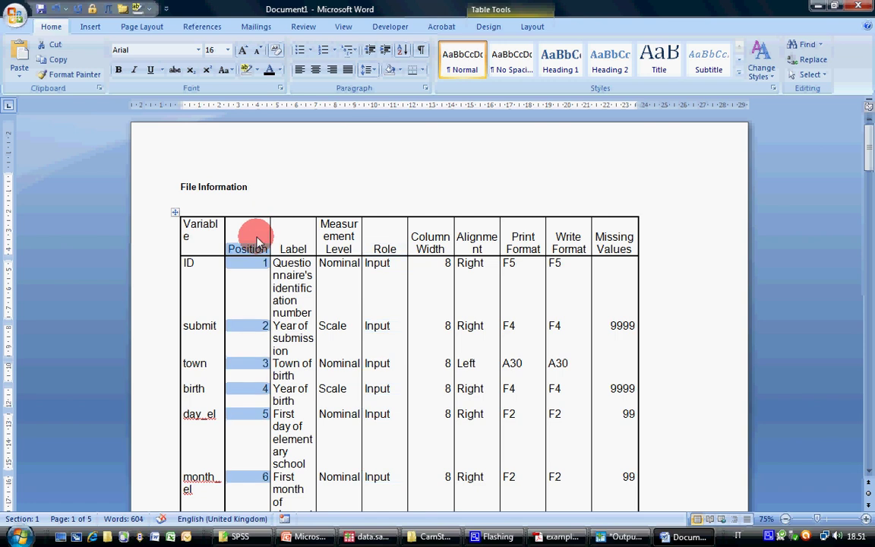
right_click(257, 241)
left_click(262, 229)
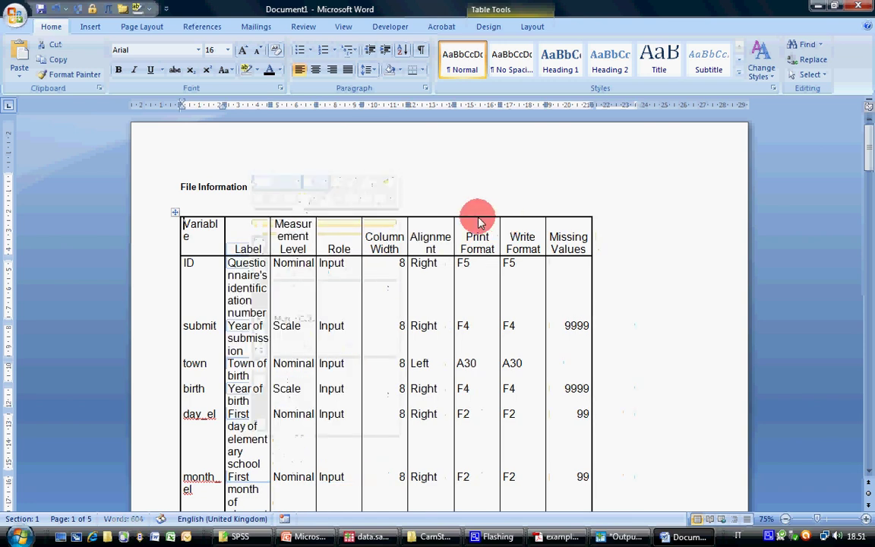
Step: Remove the Print Format and Write Format columns from the table
left_click_drag(479, 223, 515, 225)
right_click(516, 226)
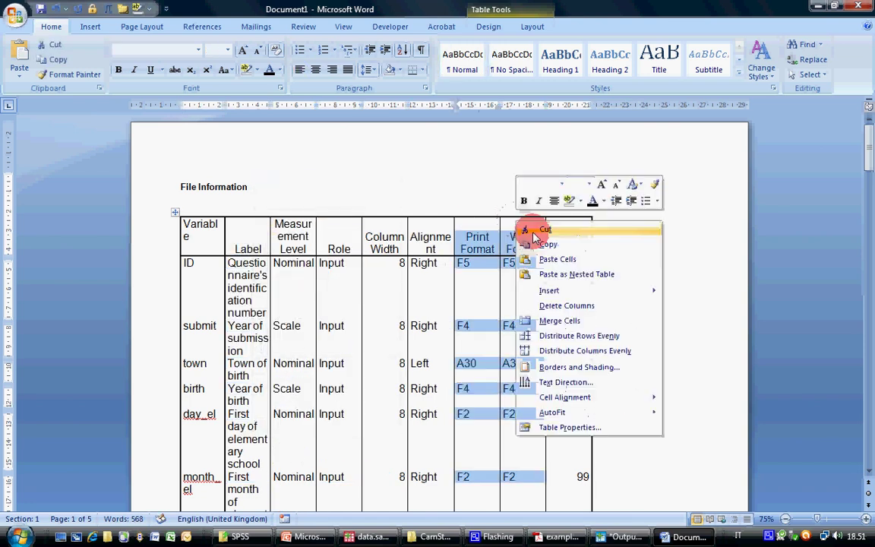
left_click(532, 229)
Step: Fit all column widths of the variable table to their contents
left_click(175, 212)
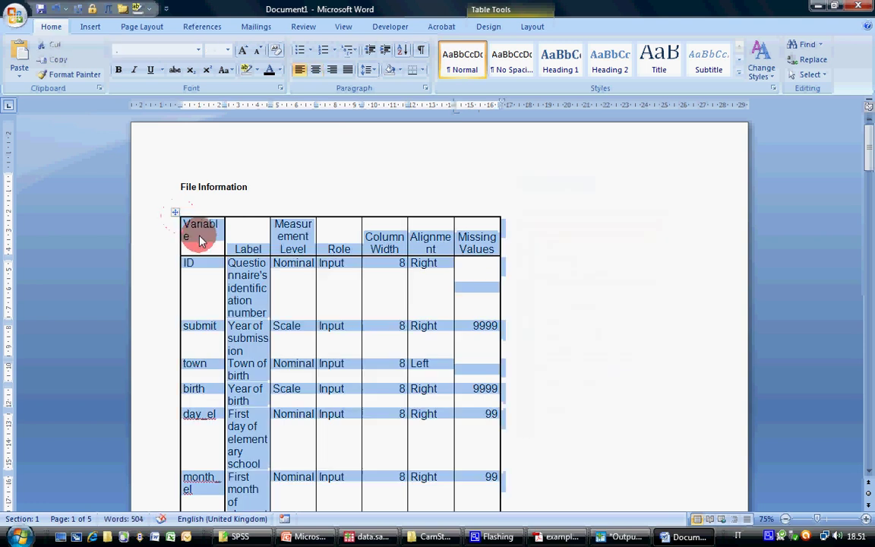
double_click(224, 242)
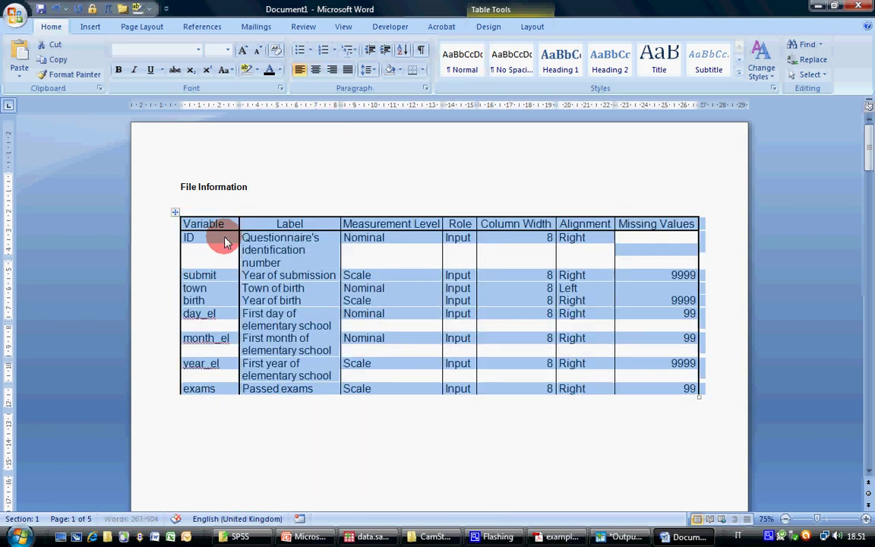
left_click(408, 280)
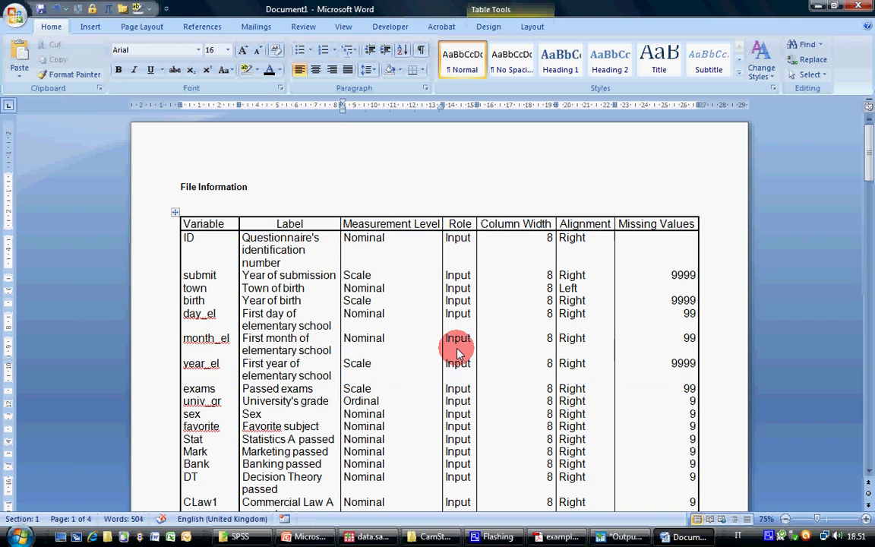
Step: Switch to the PASW Statistics output window and save the output on the Desktop as a Viewer file (*.spv) named data
left_click(623, 537)
left_click(371, 537)
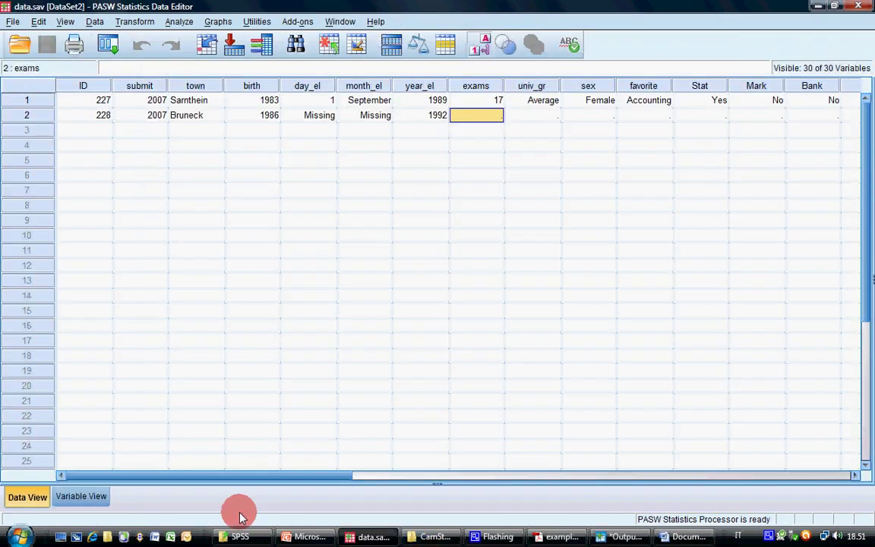
left_click(617, 537)
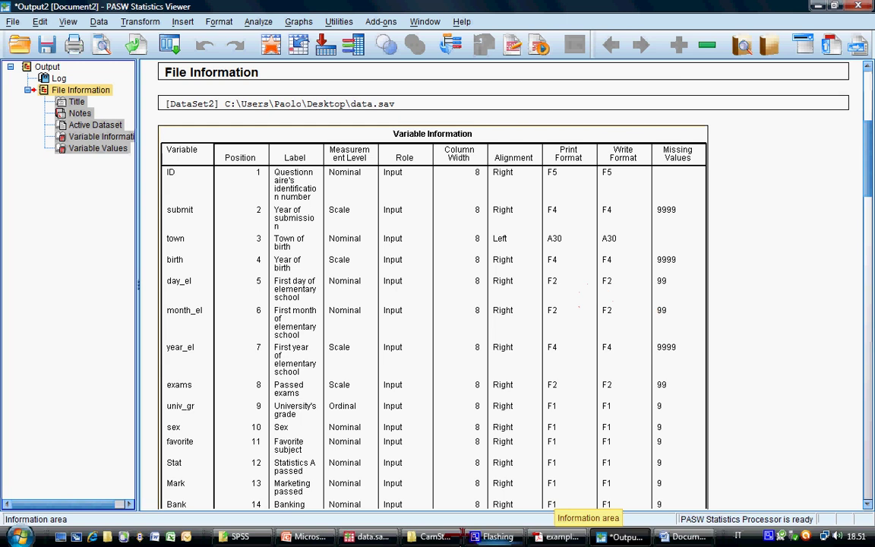
left_click(13, 21)
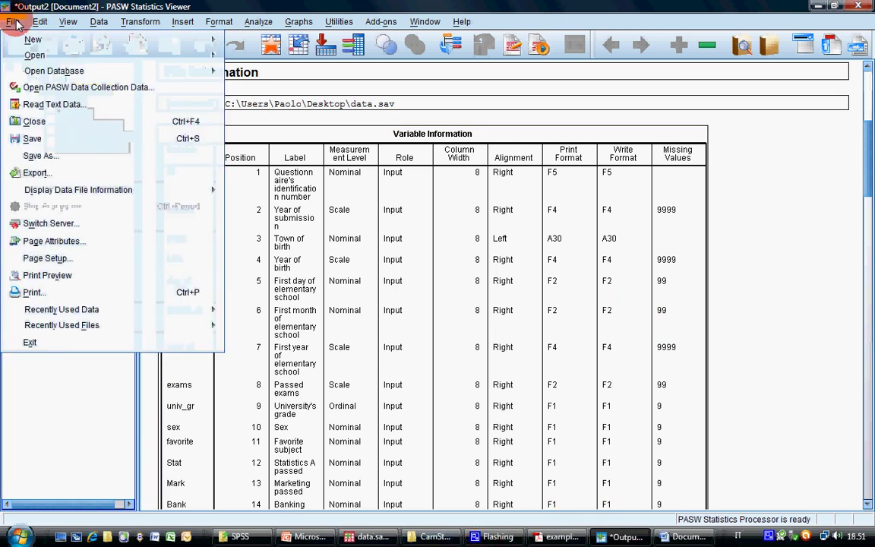
left_click(35, 156)
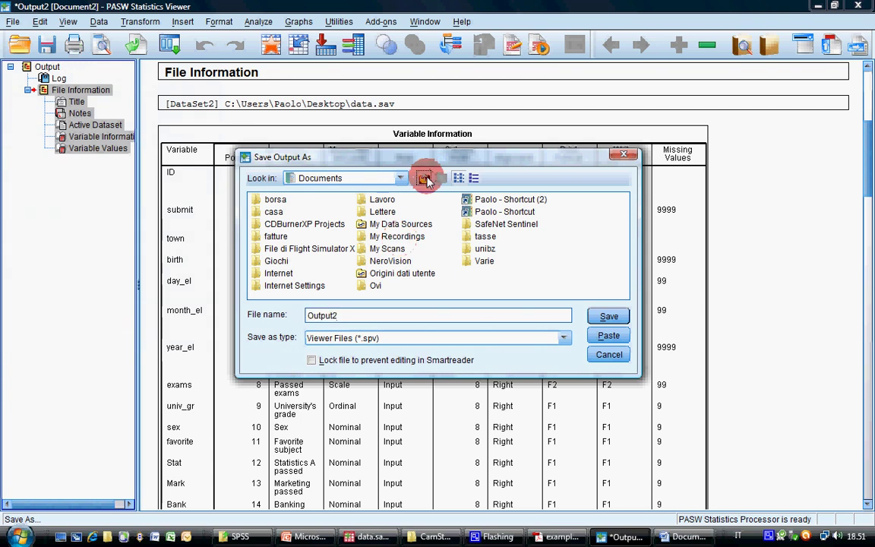
left_click(424, 178)
left_click(424, 178)
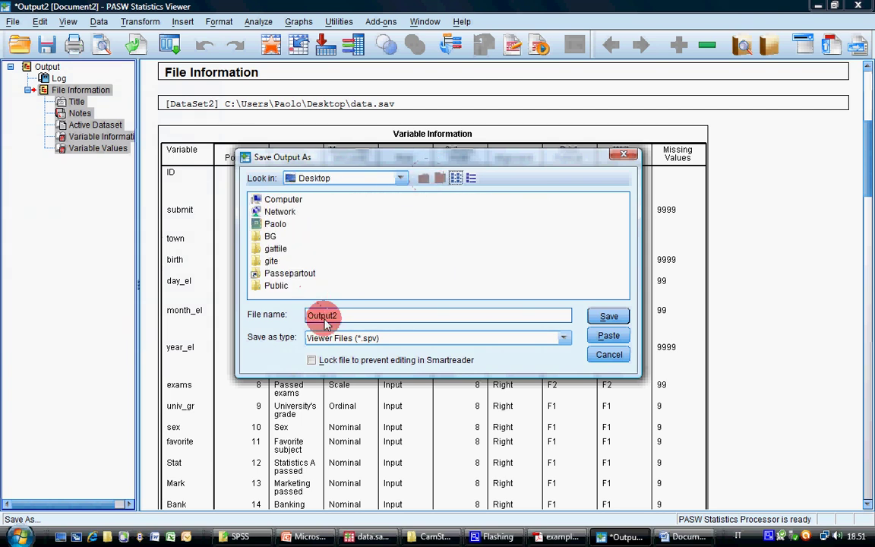
double_click(323, 315)
type("d")
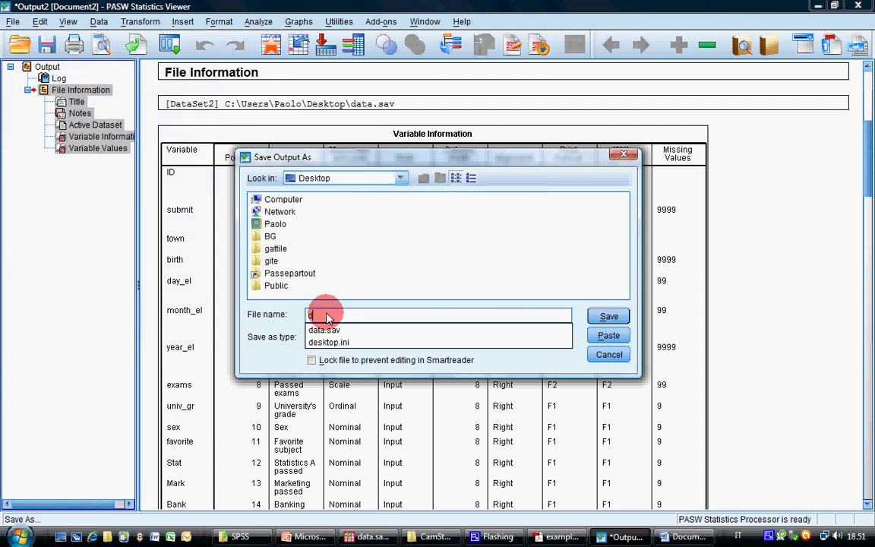
type("ata")
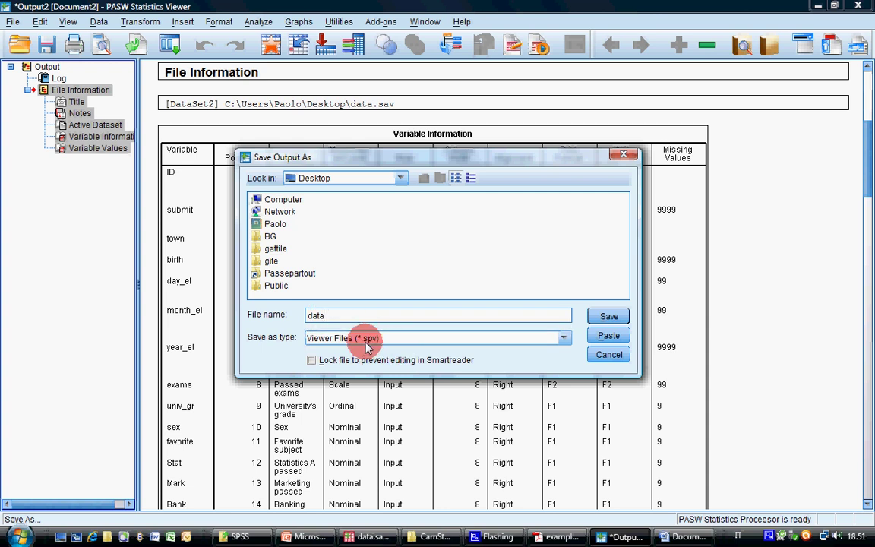
left_click(374, 538)
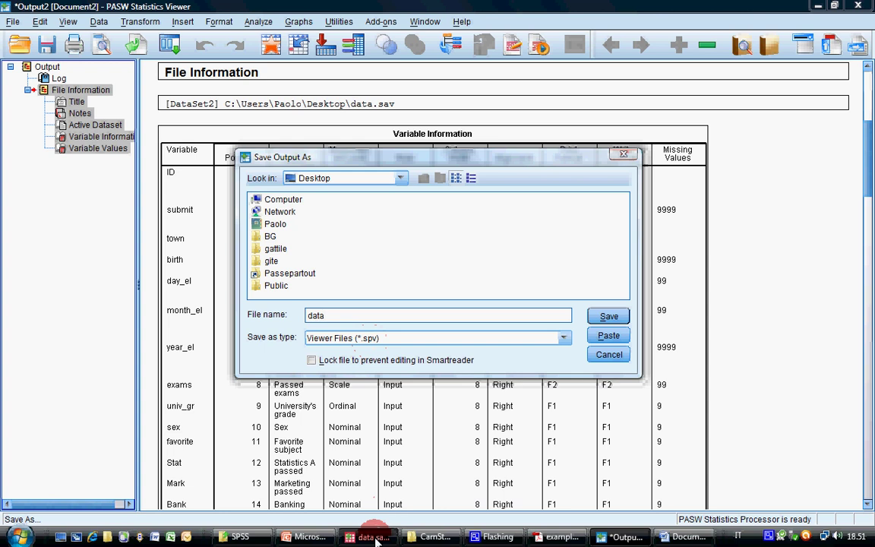
left_click(608, 319)
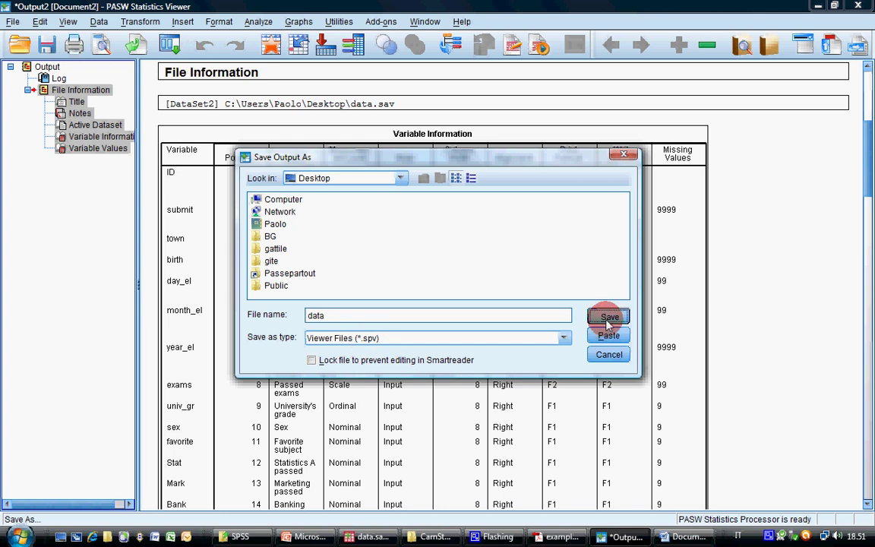
Step: Compare the data and output windows, and check the Code-book instructions on the Variables slide in PowerPoint
left_click(363, 534)
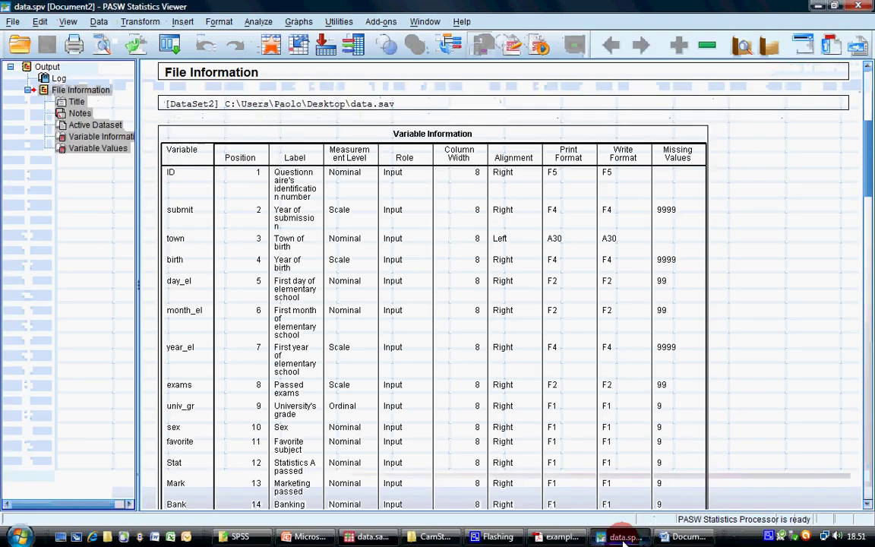
left_click(43, 11)
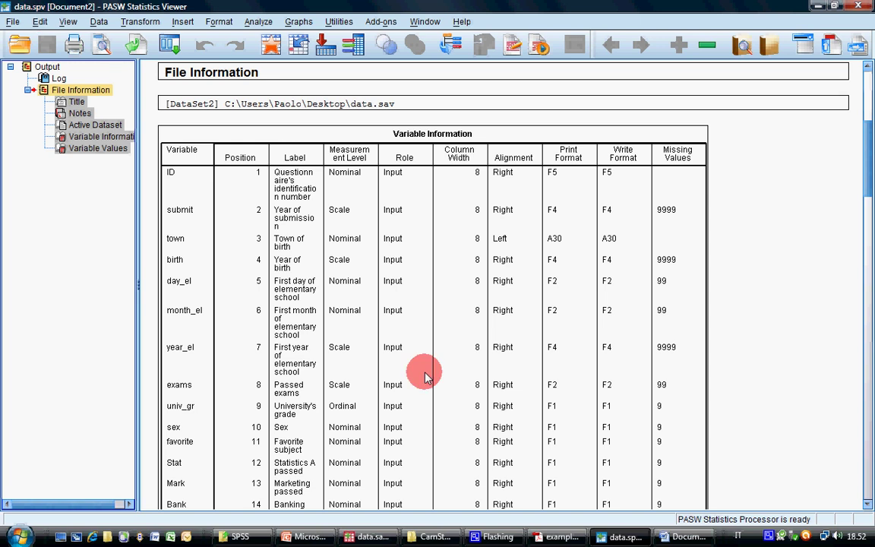
left_click(310, 537)
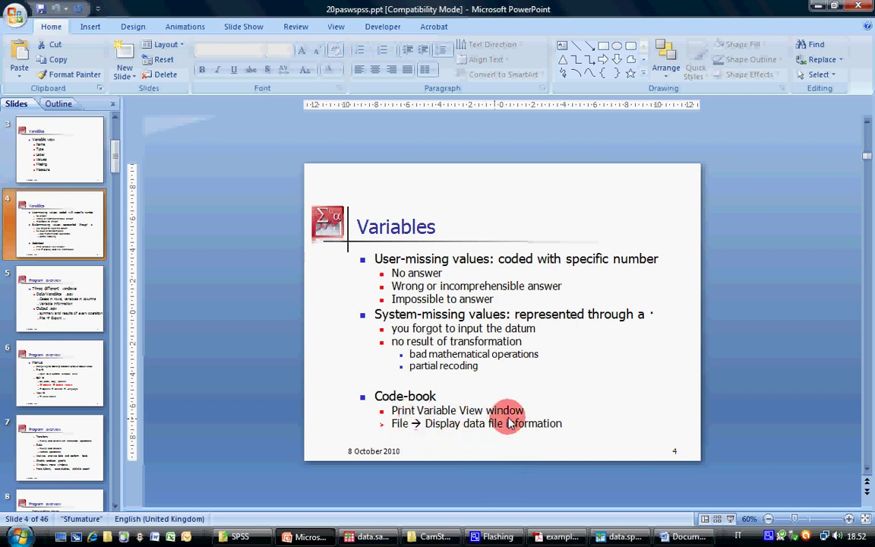
Step: Switch to the PASW Data Editor and print all of Variable View through the Adobe PDF printer to data.pdf on the Desktop
left_click(369, 536)
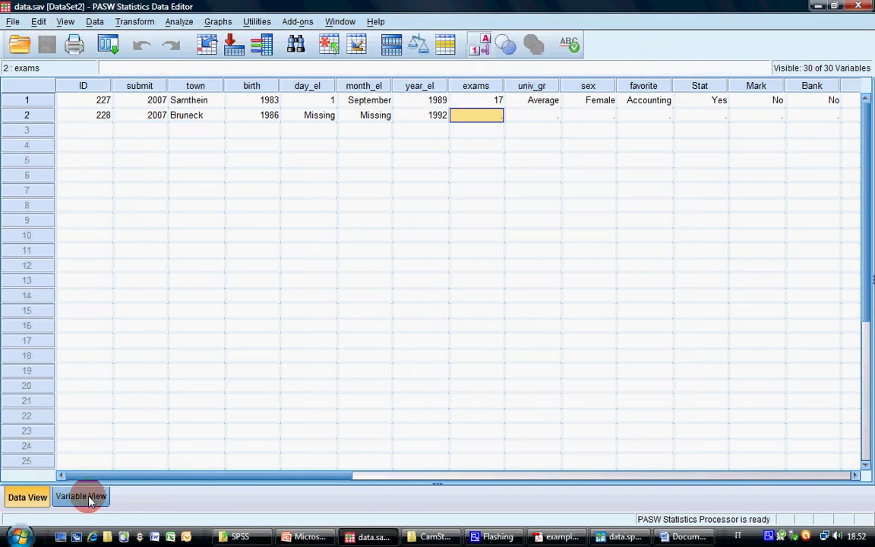
left_click(80, 497)
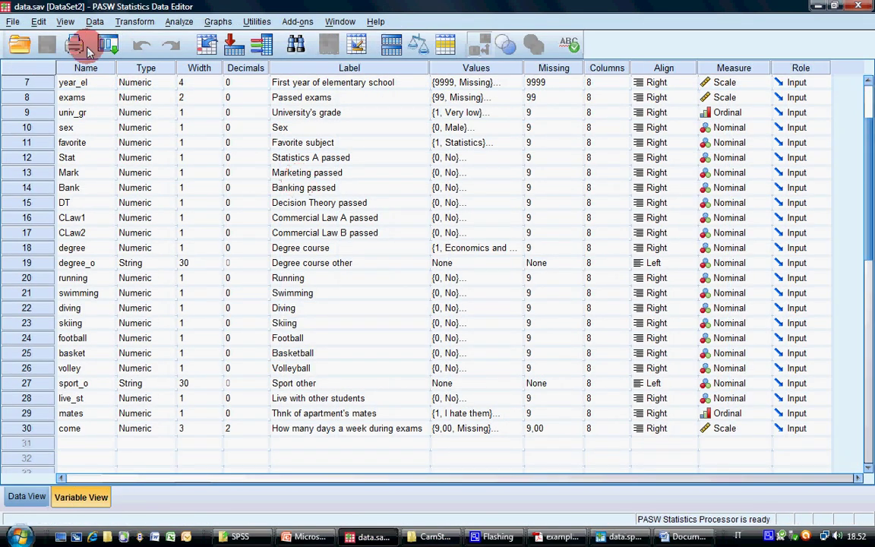
left_click(76, 44)
left_click(453, 207)
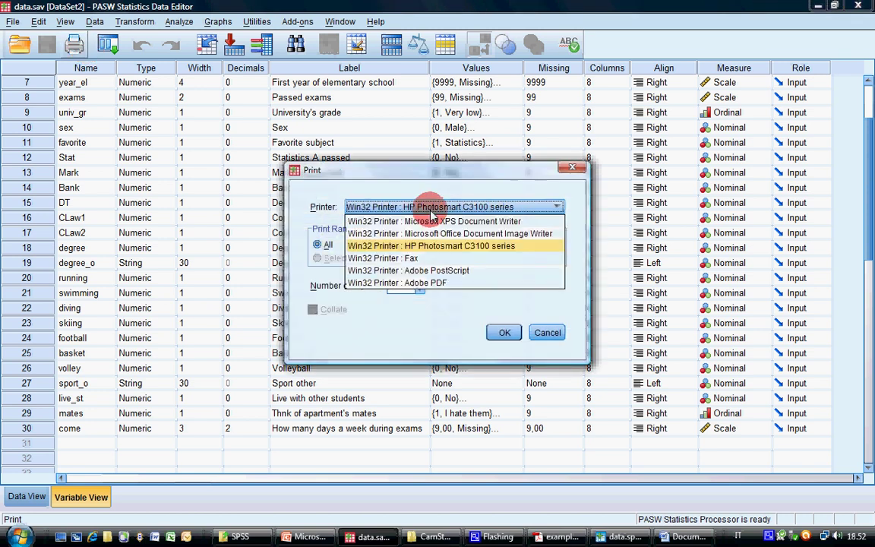
left_click(441, 284)
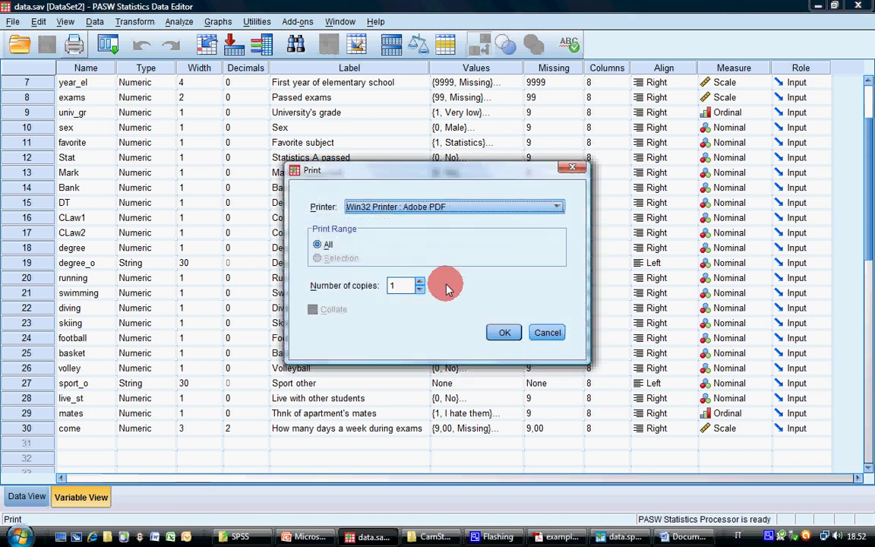
left_click(505, 333)
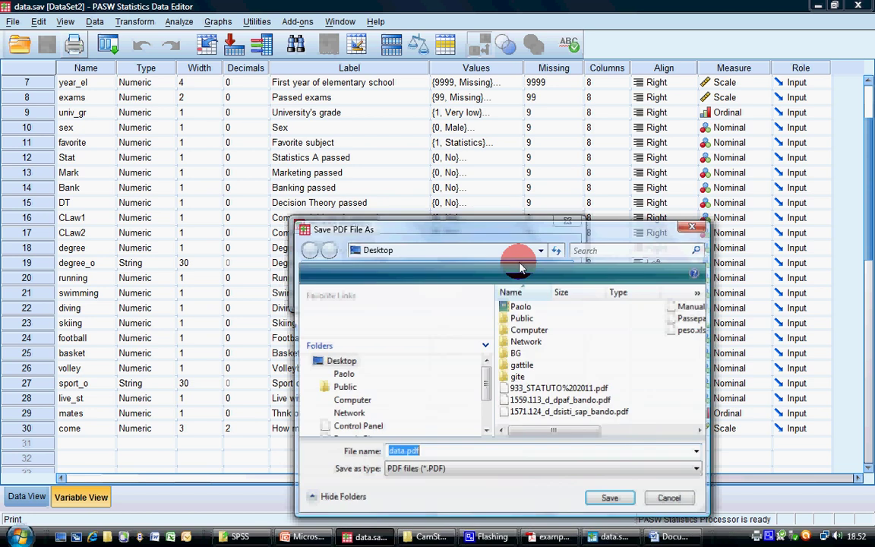
left_click(612, 497)
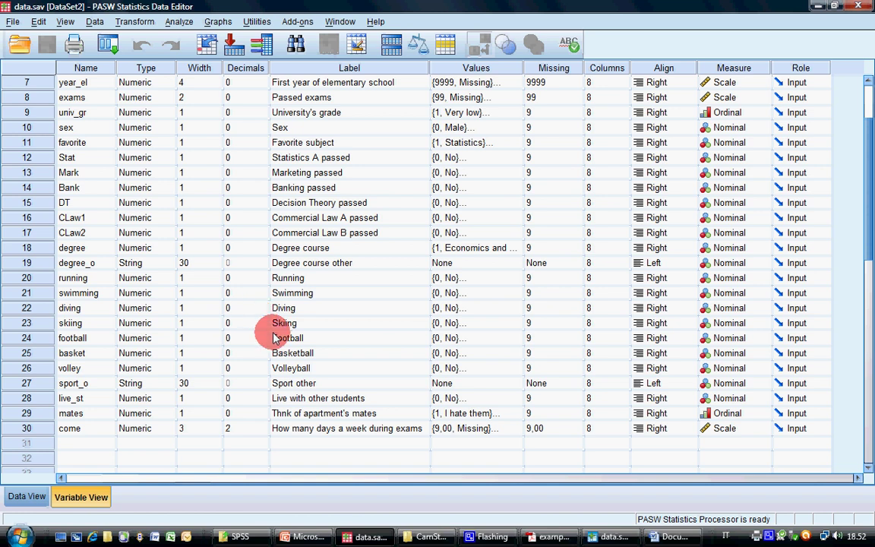
Step: Switch to PowerPoint, start the slide show from the Variables slide, and advance to the Program overview slide about the different windows
mouse_move(308, 541)
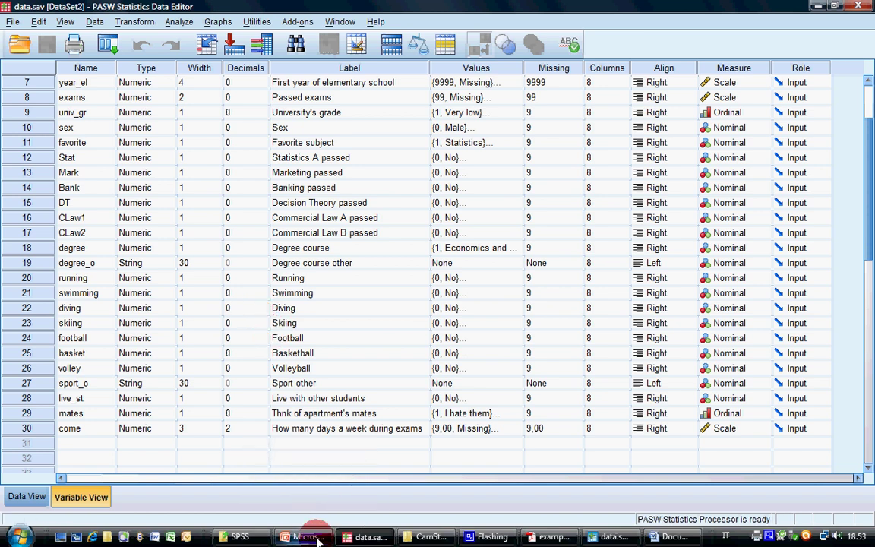
left_click(309, 537)
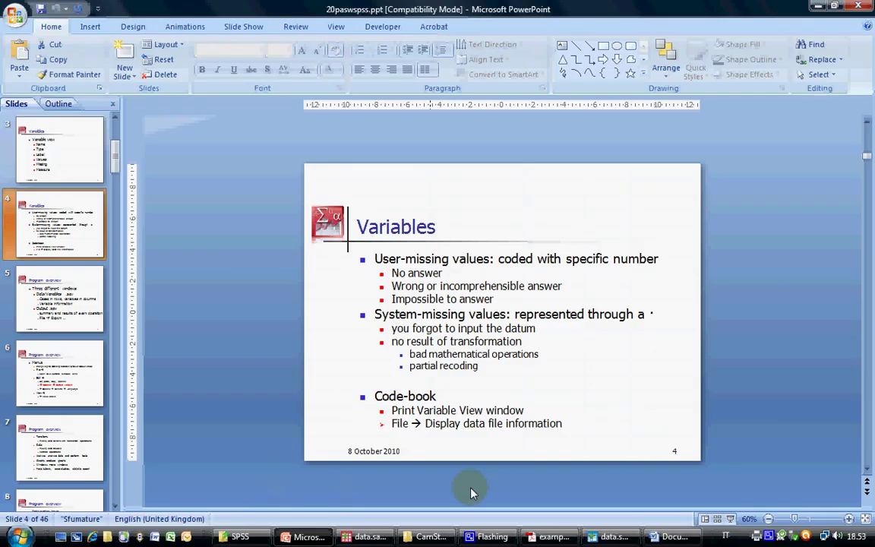
left_click(730, 519)
left_click(724, 514)
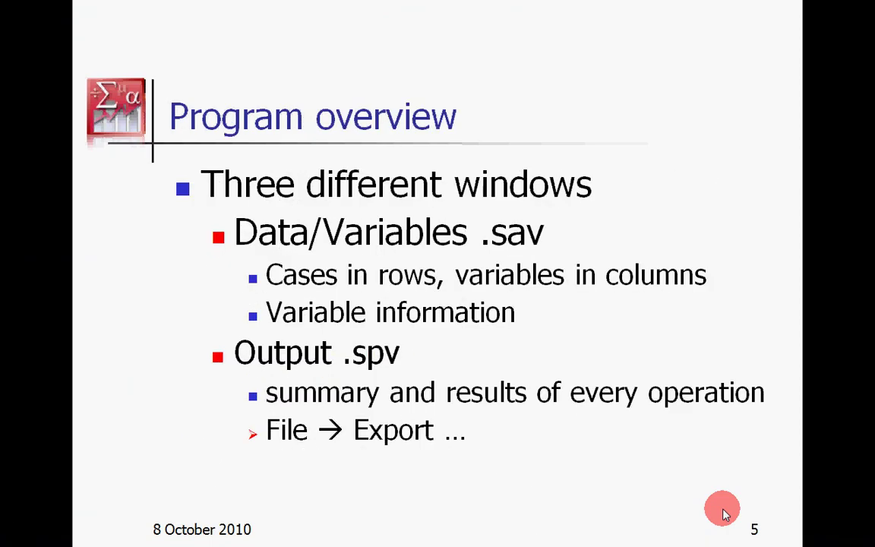
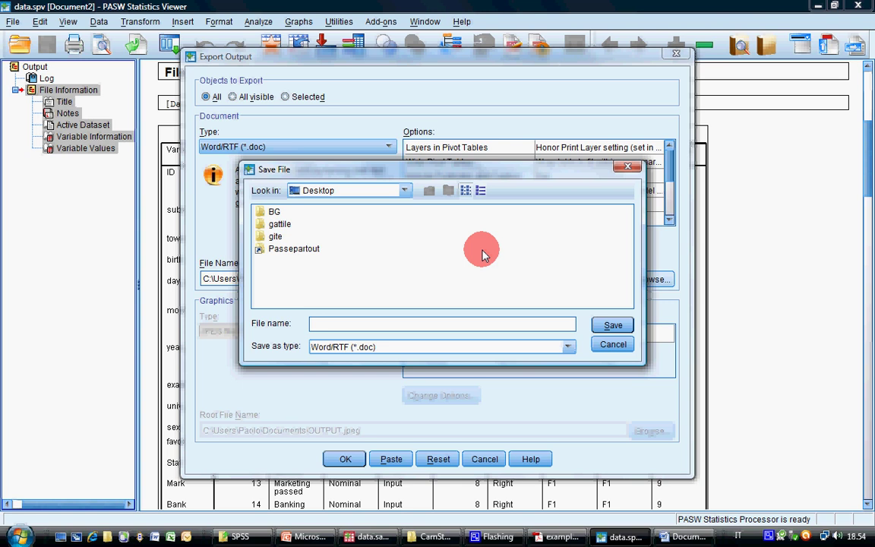
Step: Leave the export file browser without choosing a file and look at the document type choices for the export
left_click(613, 344)
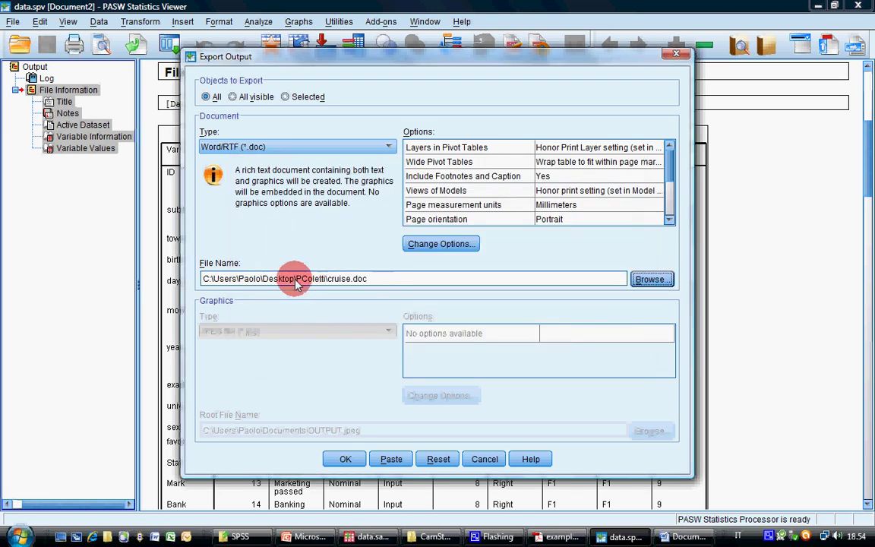
left_click(483, 460)
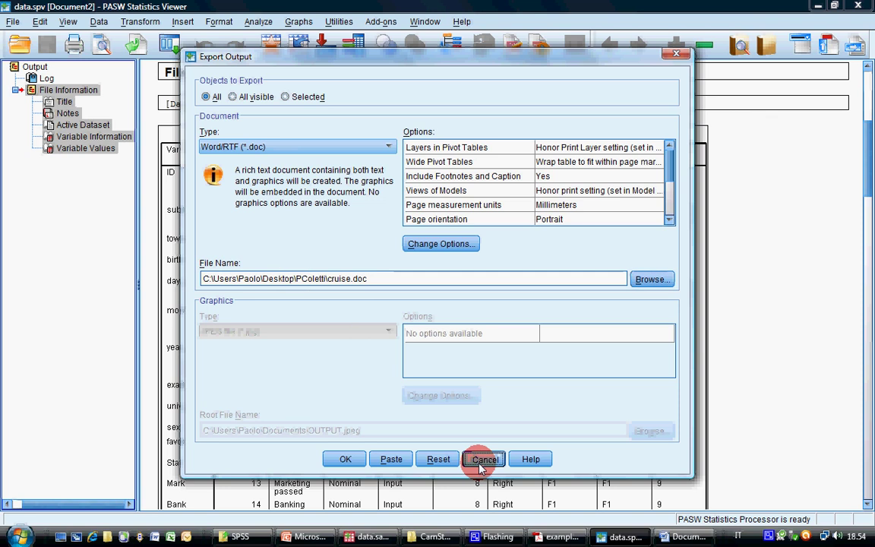
left_click(302, 146)
left_click(302, 150)
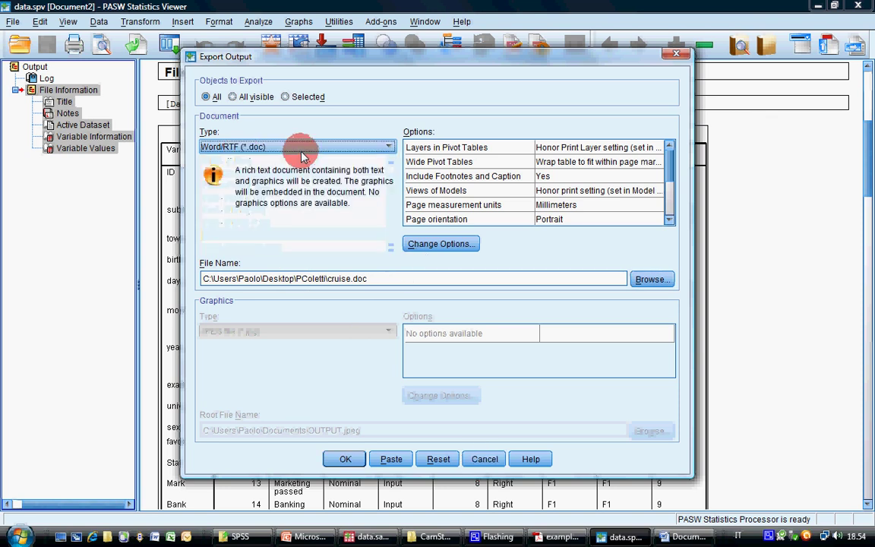
left_click(302, 154)
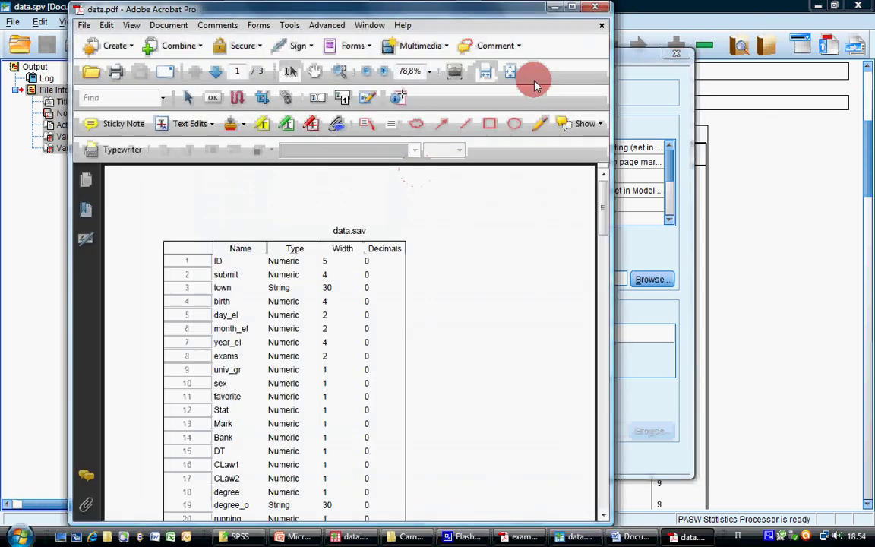
Step: Look through the pages of the printed variable list in data.pdf and close the PDF
scroll(387, 322, "down", 15)
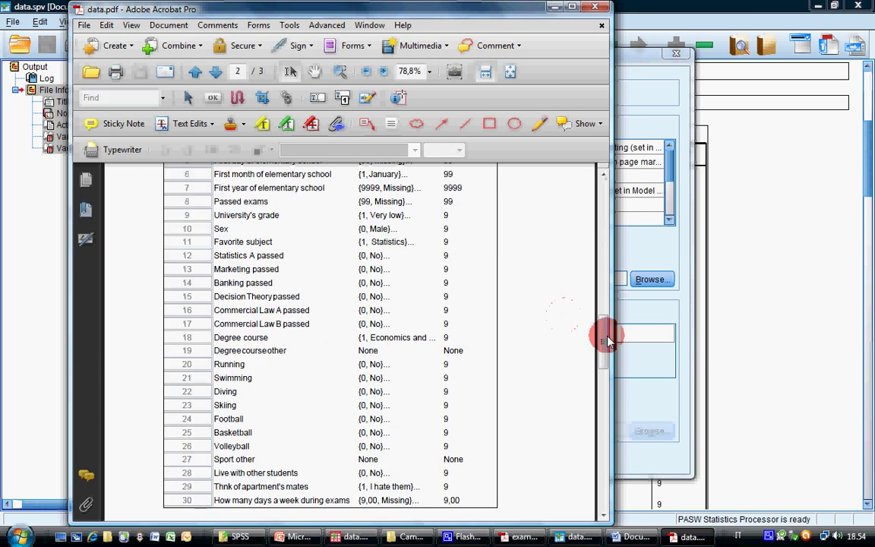
left_click_drag(608, 341, 567, 180)
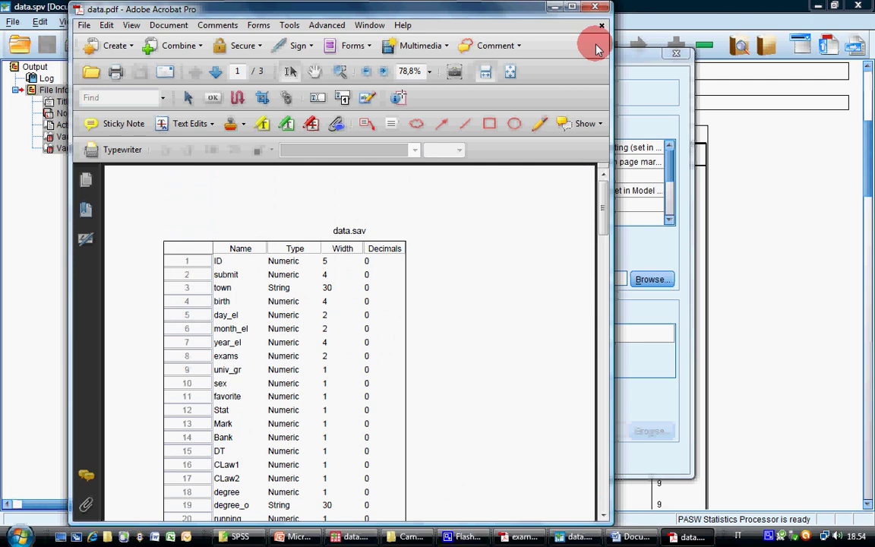
left_click(595, 9)
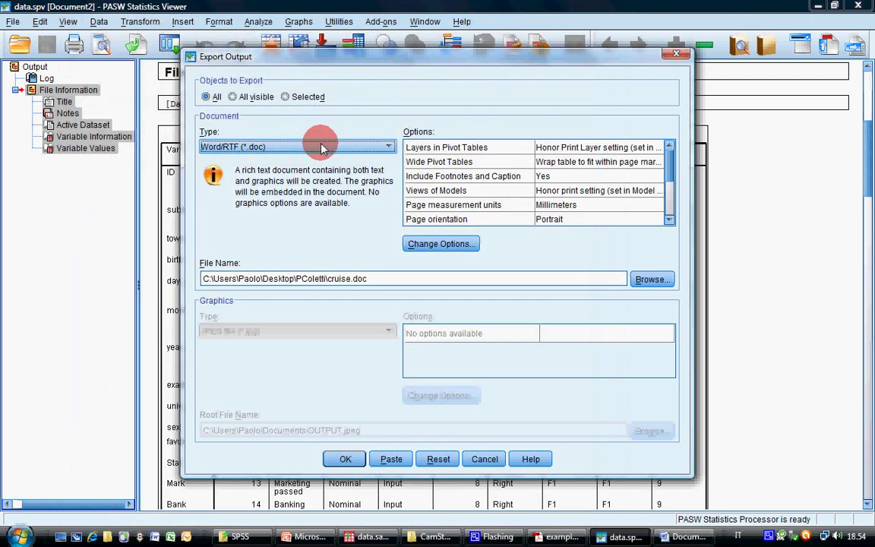
Step: Review the document types available for exporting the output and cancel the export
left_click(318, 144)
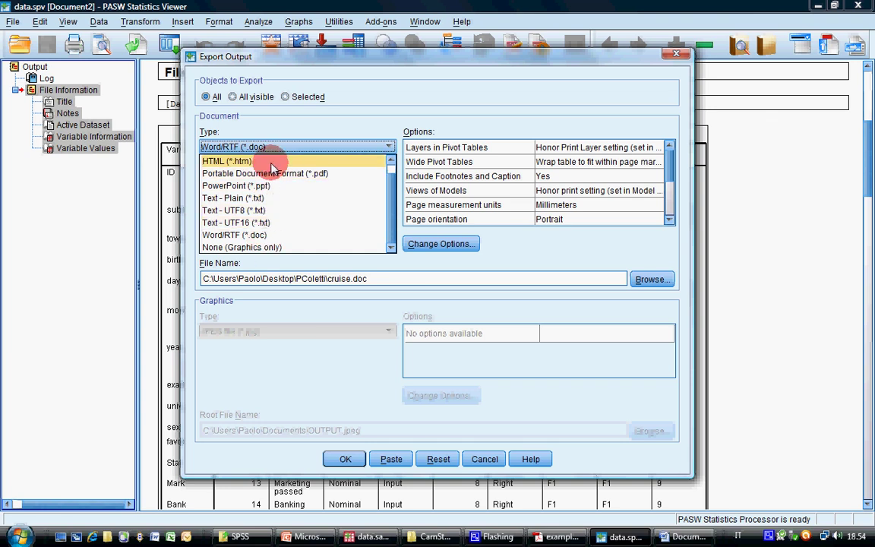
left_click(601, 254)
left_click(485, 458)
Step: Copy the Variable Information and Variable Values tables from the output
right_click(474, 242)
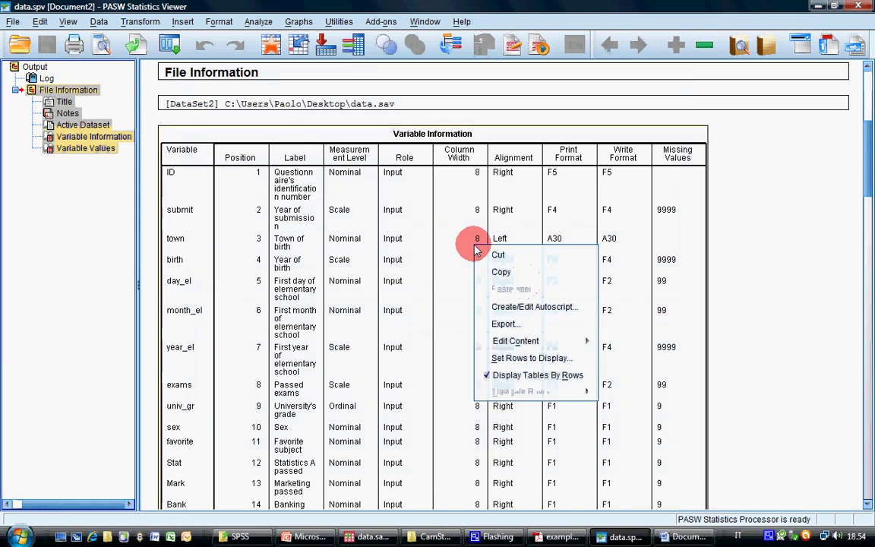
left_click(501, 273)
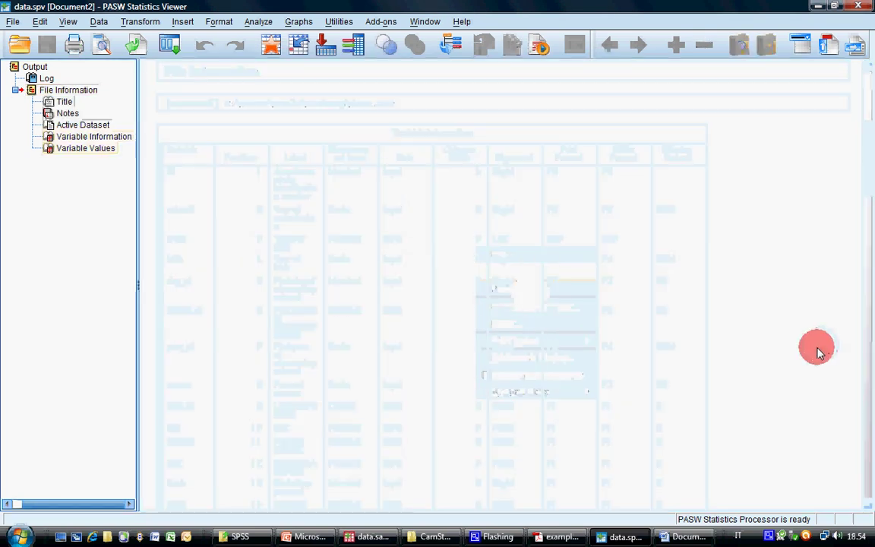
Step: Switch to PowerPoint, resume the slide show from the Menus slide, and advance to the slide on Transform, Data, Analyze and Graphs
left_click(306, 537)
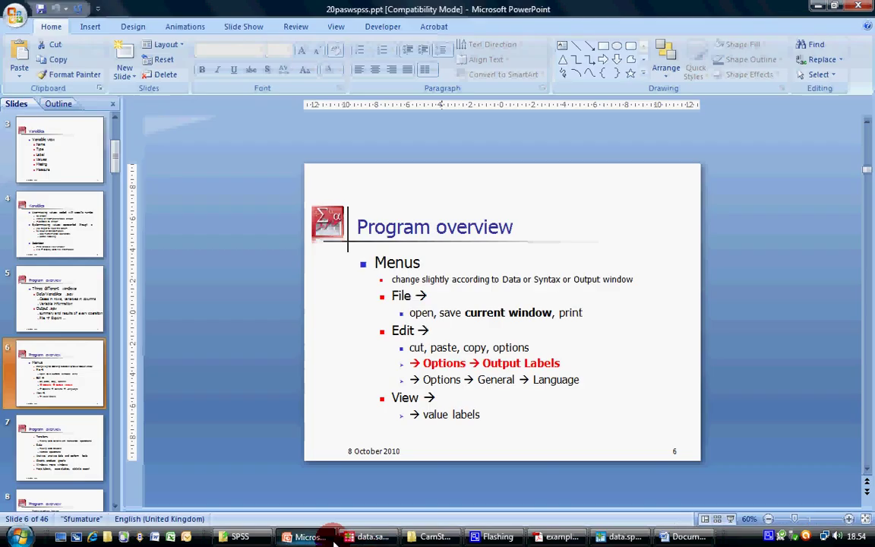
left_click(730, 519)
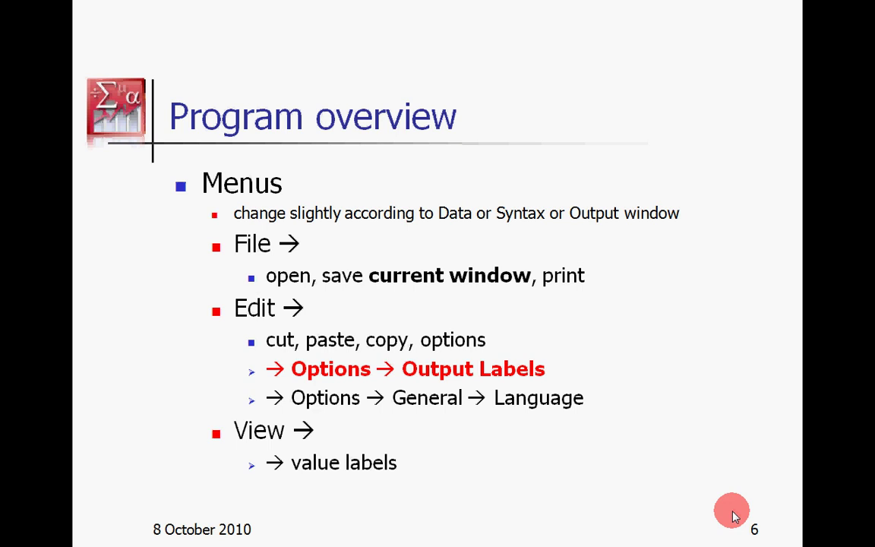
left_click(734, 517)
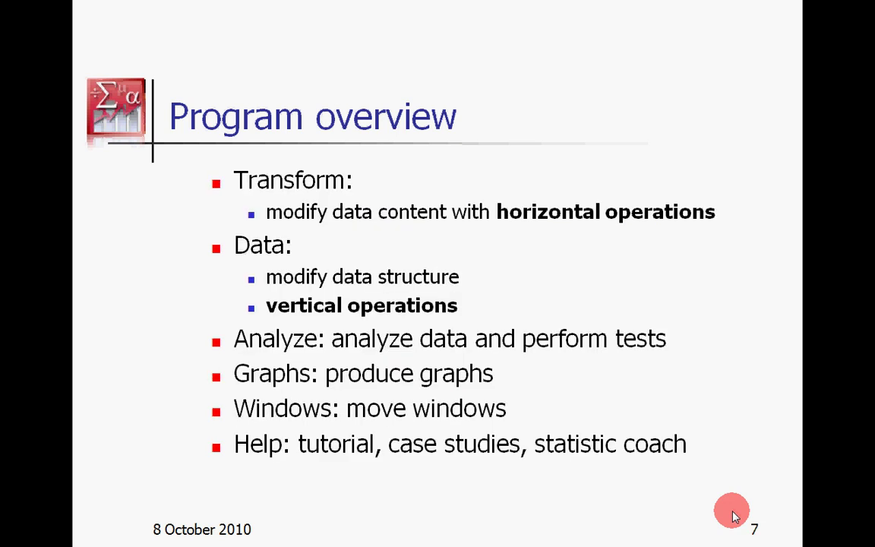
Step: Leave the slide show, switch to the PASW Data Editor with data.sav, and look at Data View before returning to Variable View
key("Escape")
left_click(354, 538)
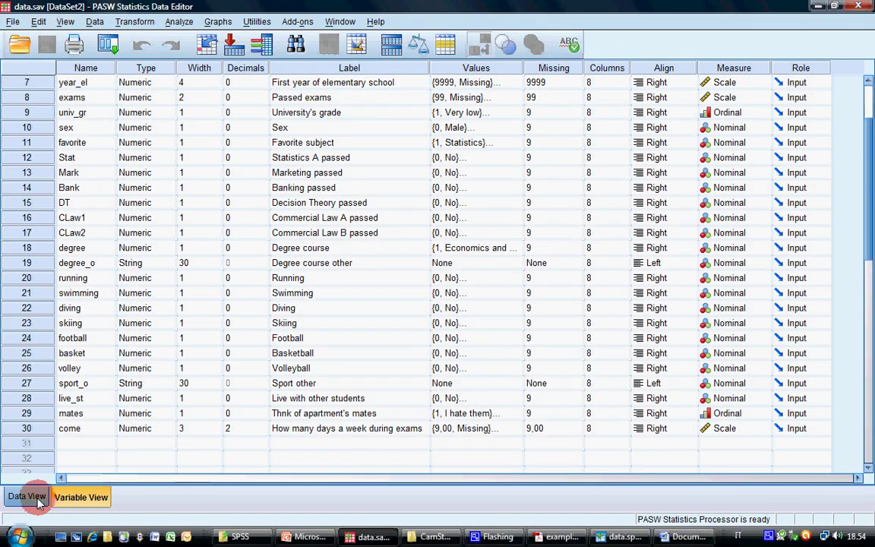
left_click(36, 500)
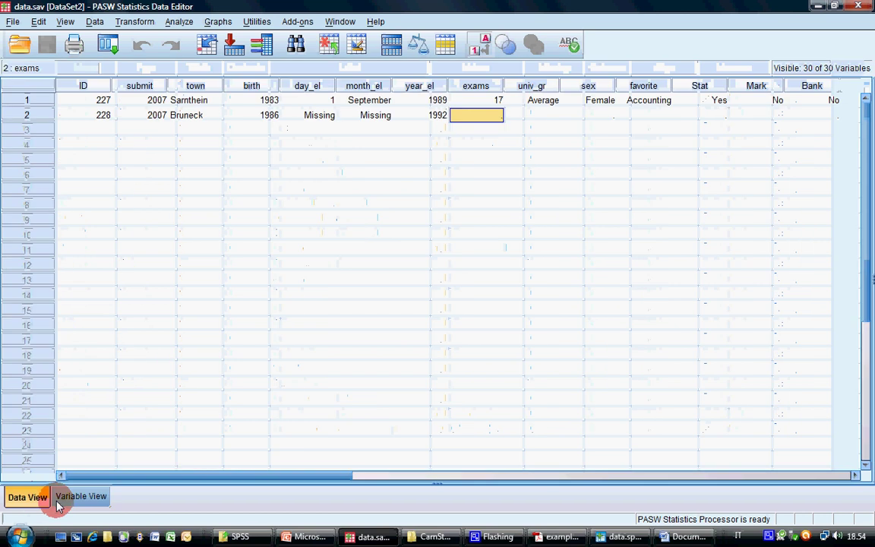
left_click(76, 497)
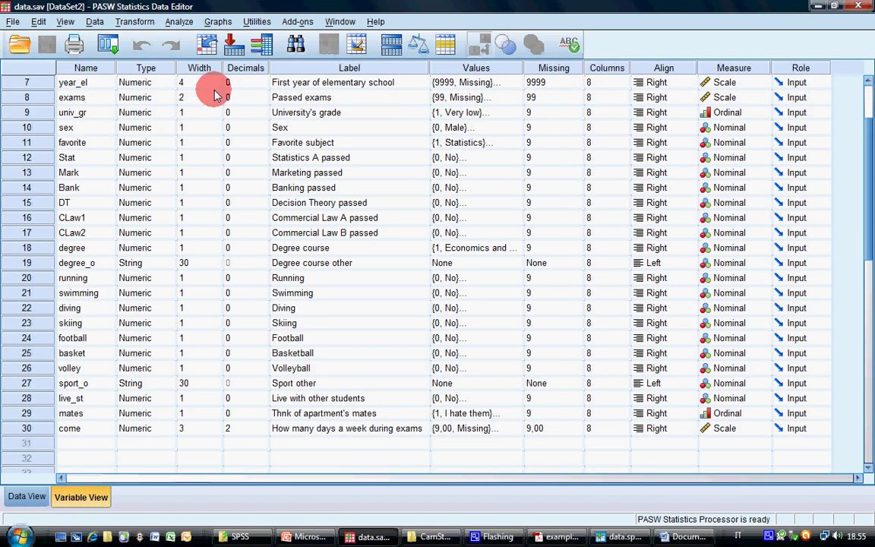
Step: Look at the data.spv output in the Statistics Viewer and return to the data.sav Data Editor
left_click(622, 536)
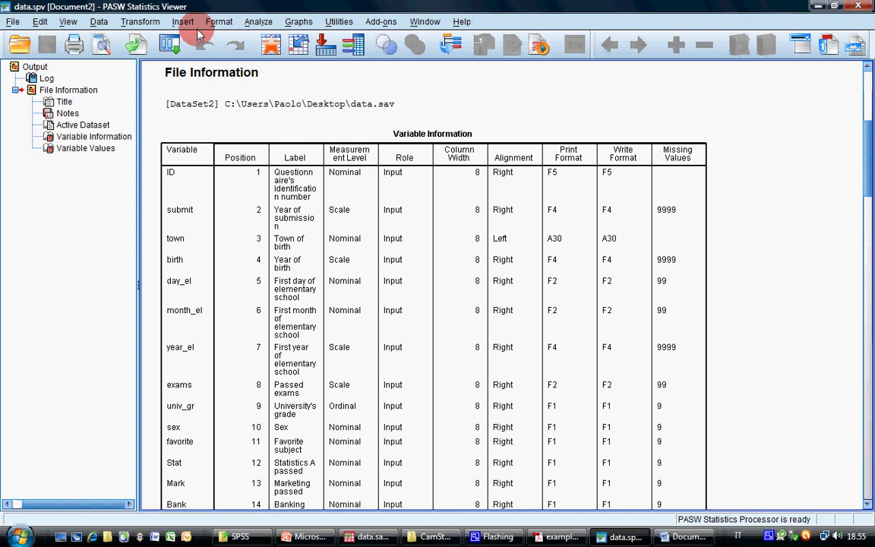
left_click(519, 505)
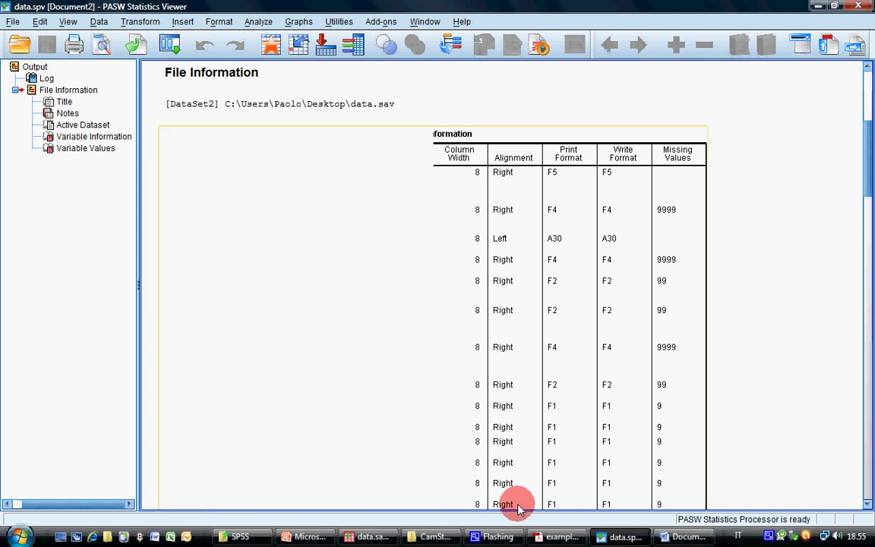
mouse_move(380, 537)
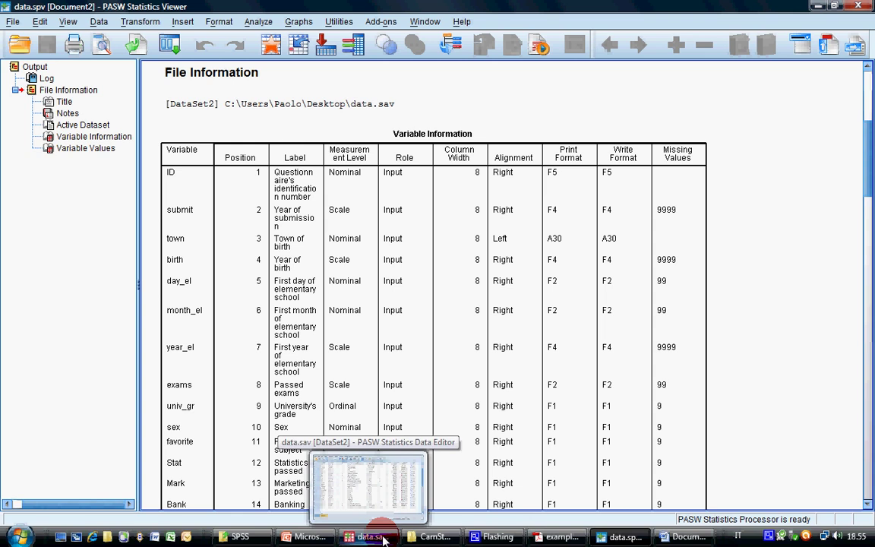
left_click(380, 538)
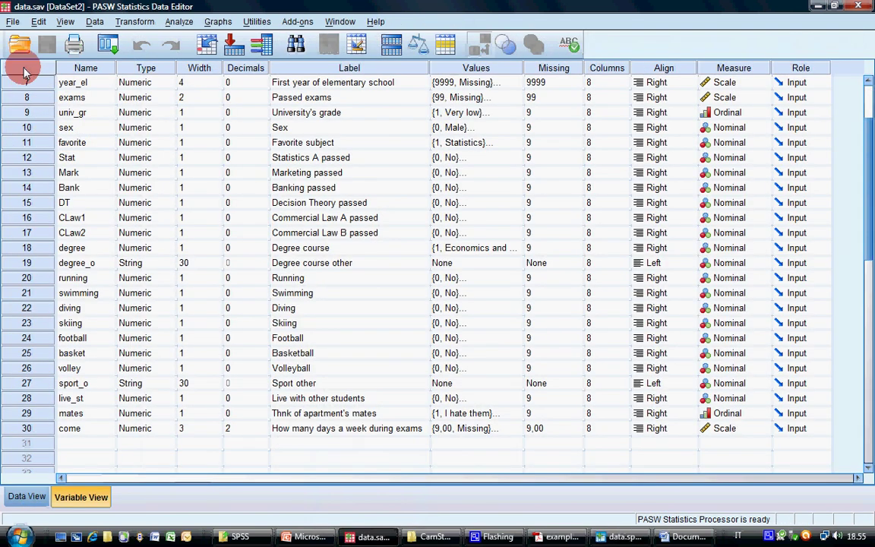
Step: Examine the file commands, including those for creating and opening data, syntax, output and script files
left_click(13, 22)
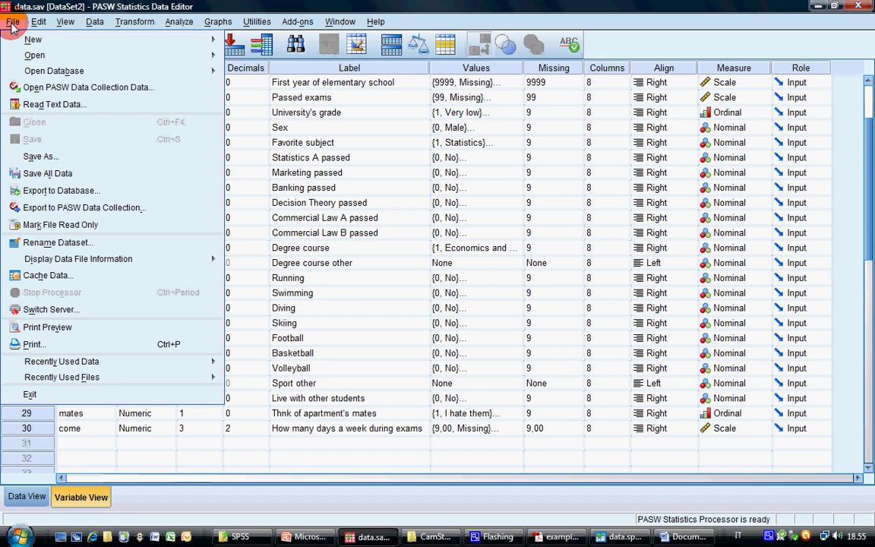
key("Right")
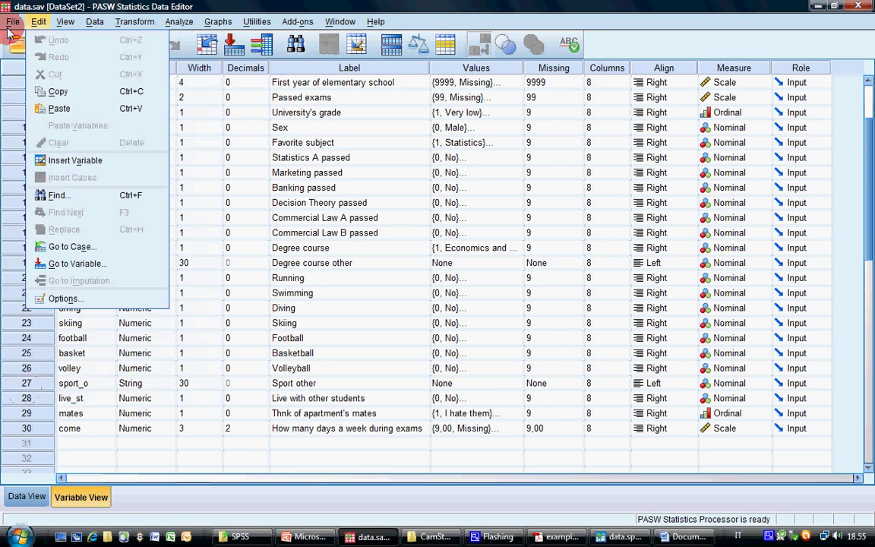
mouse_move(9, 25)
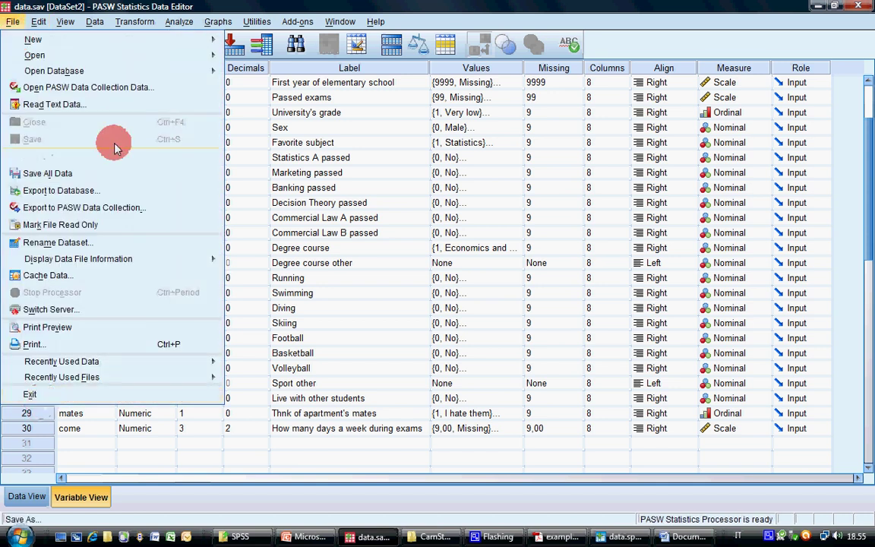
mouse_move(42, 57)
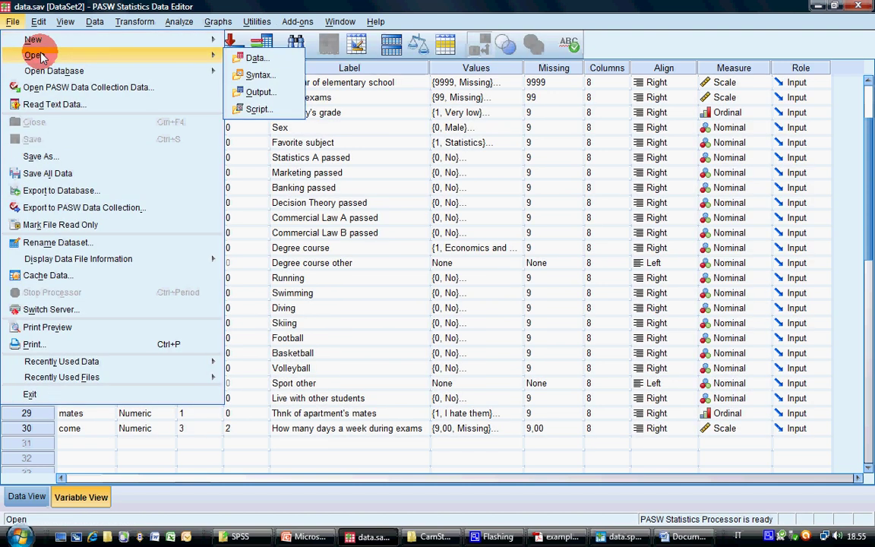
left_click(251, 58)
left_click(257, 92)
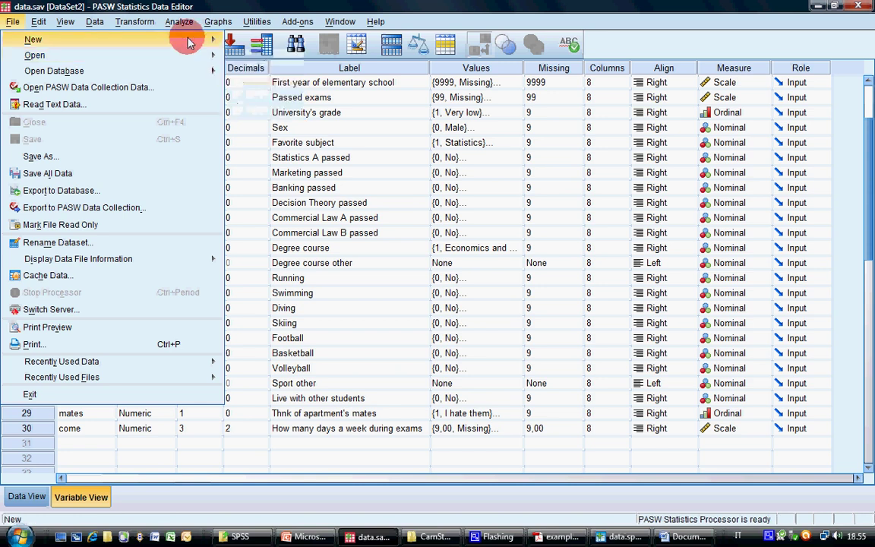
mouse_move(189, 44)
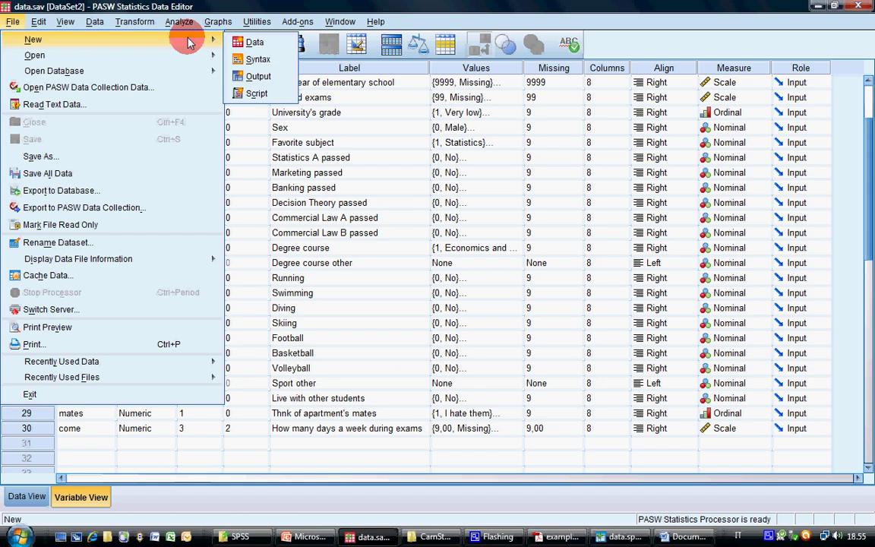
left_click(165, 82)
left_click(13, 21)
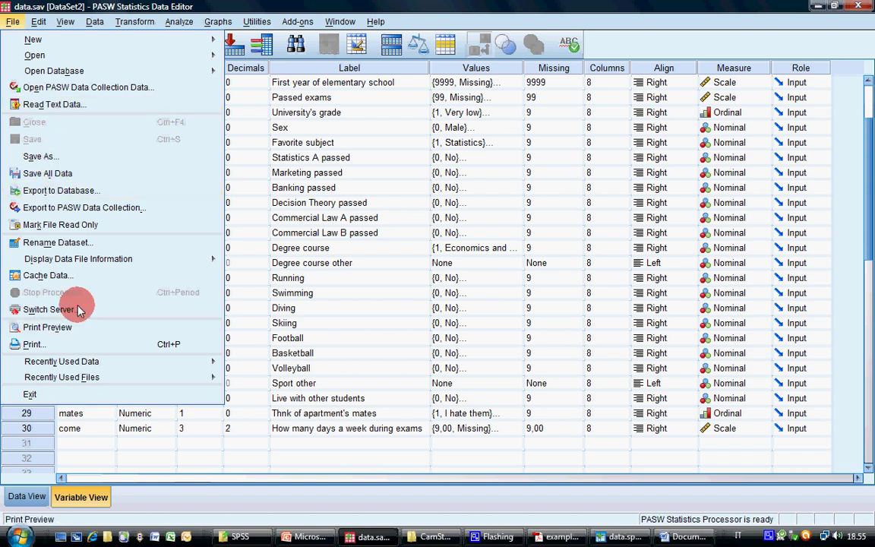
Step: Review the output language choices and the output label settings in the program options, and close the options
left_click(42, 31)
left_click(41, 27)
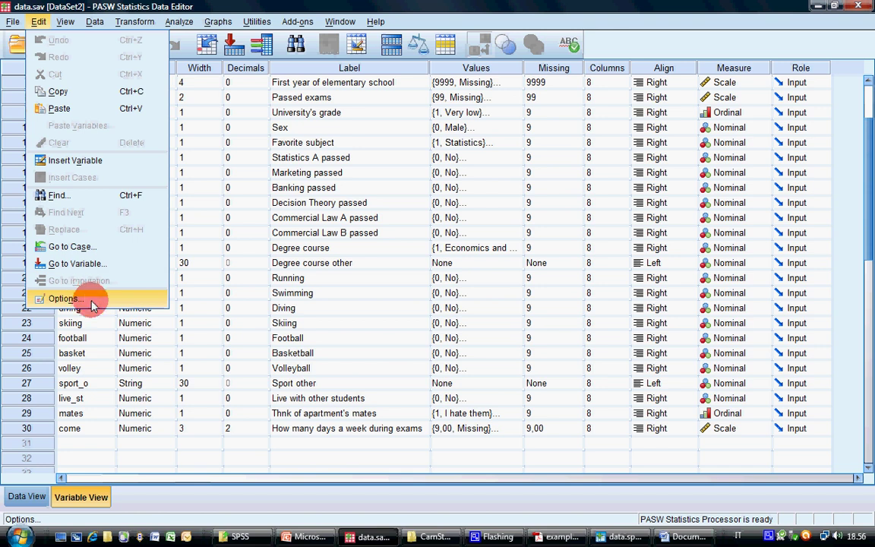
key("Return")
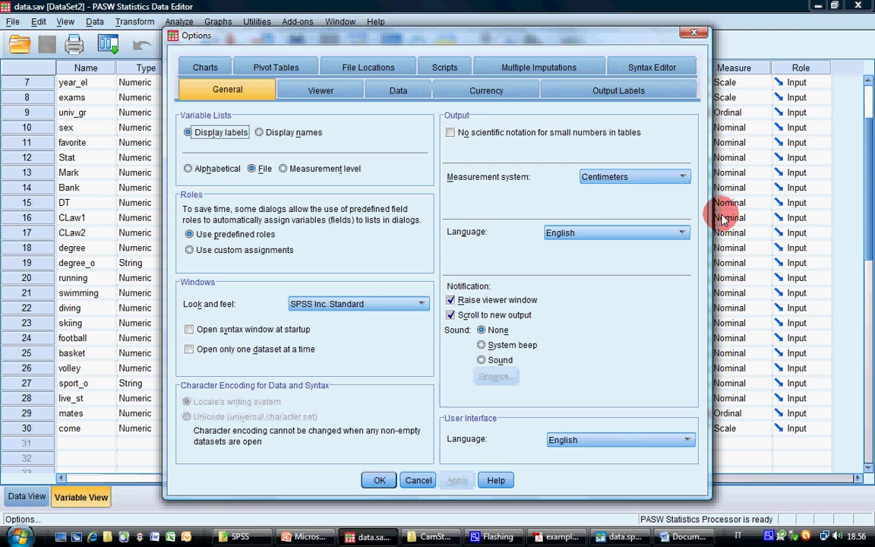
left_click(612, 233)
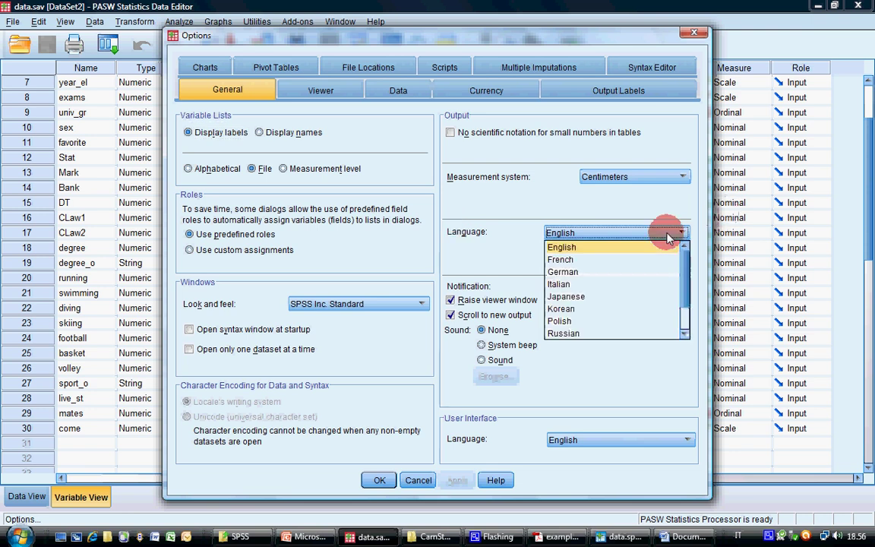
left_click(520, 241)
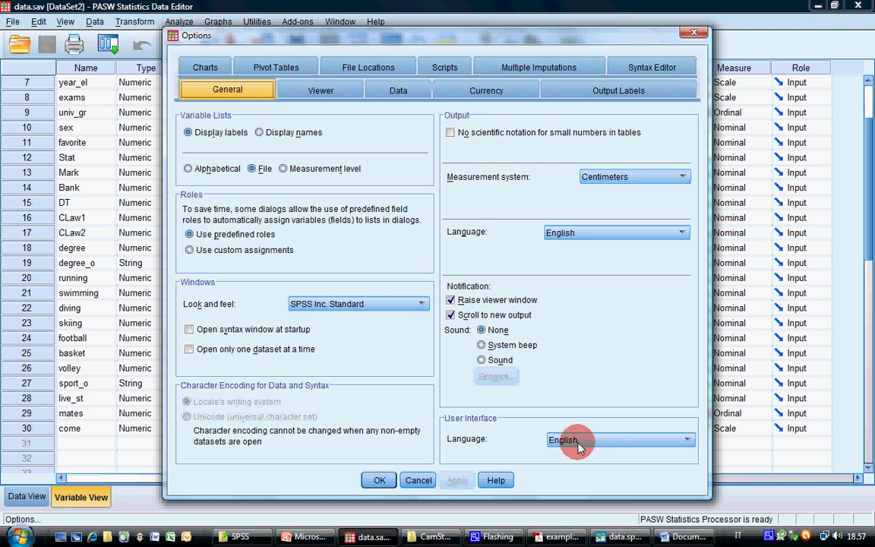
left_click(623, 91)
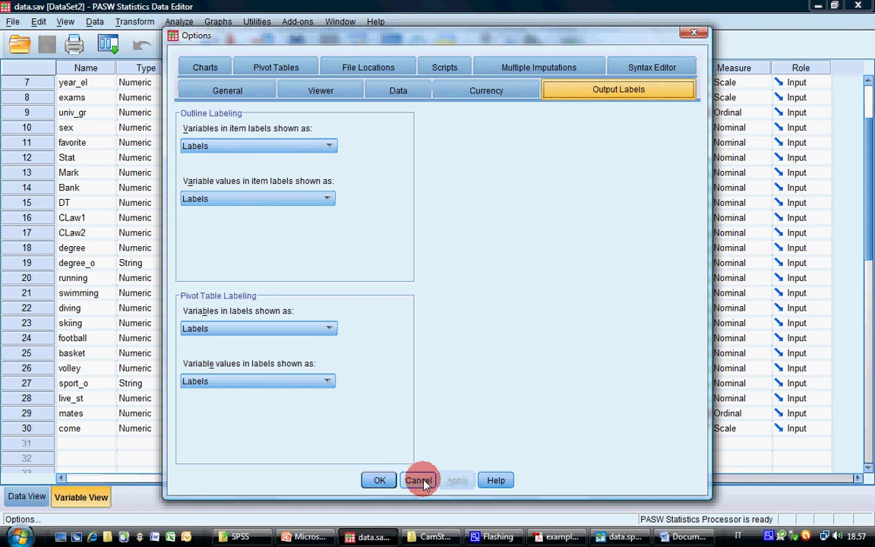
left_click(380, 480)
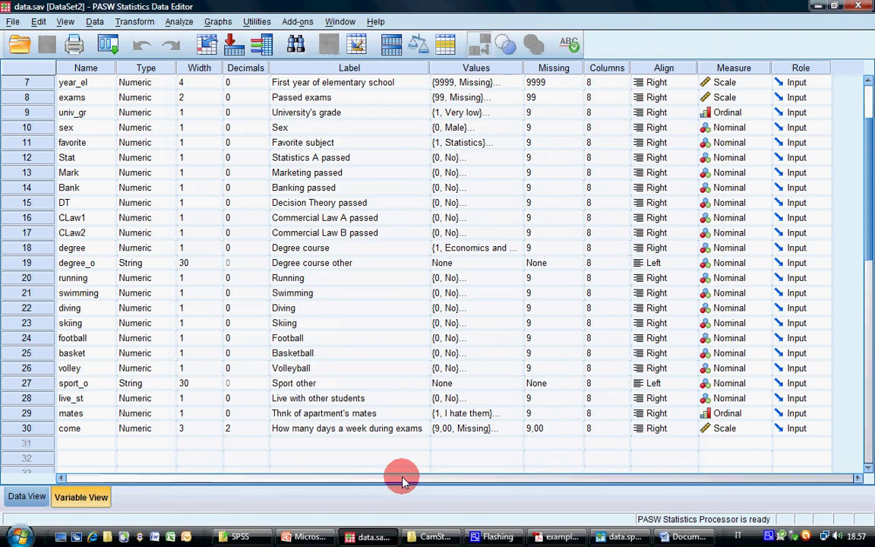
Step: Look through the commands for adjusting the view, restructuring data and transforming variables
left_click(66, 22)
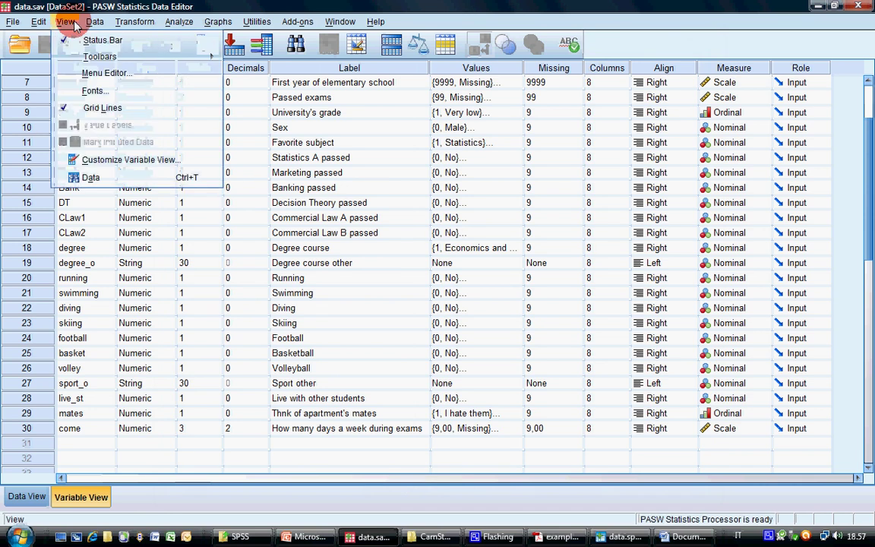
left_click(66, 22)
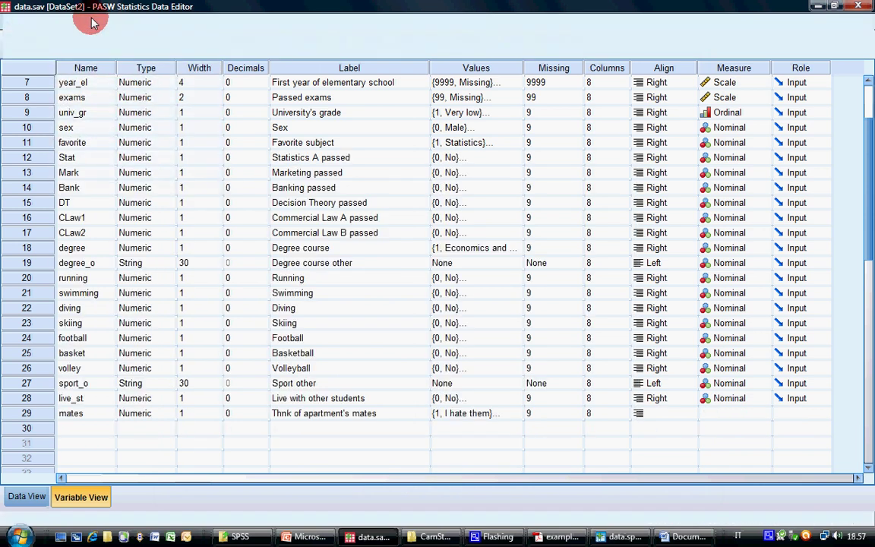
left_click(94, 22)
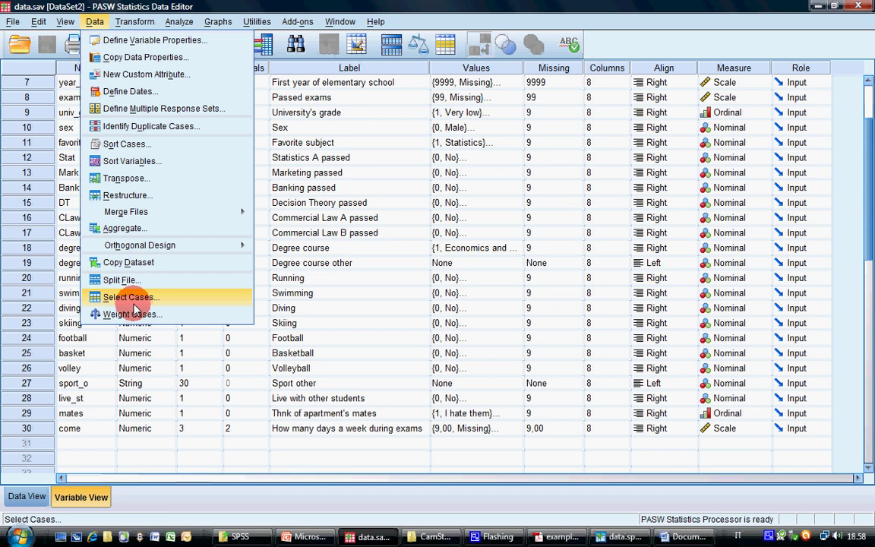
mouse_move(134, 23)
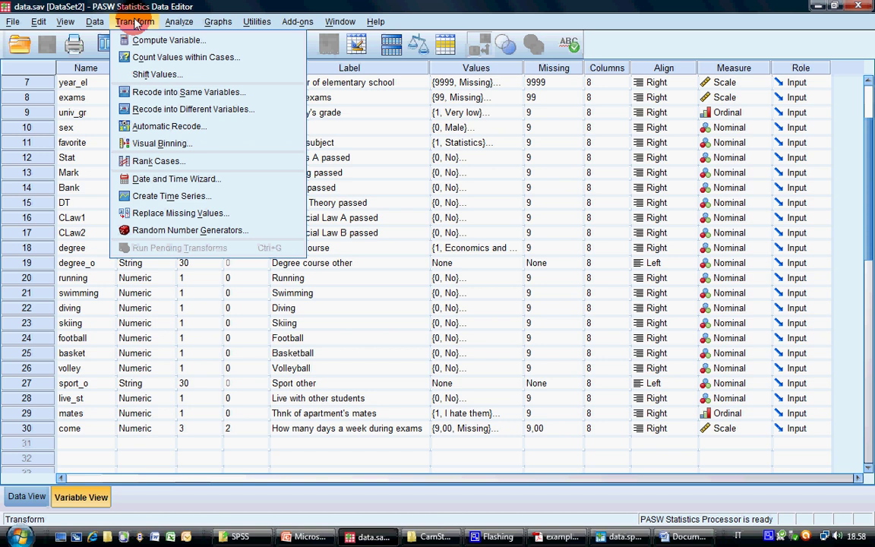
left_click(179, 21)
left_click(137, 22)
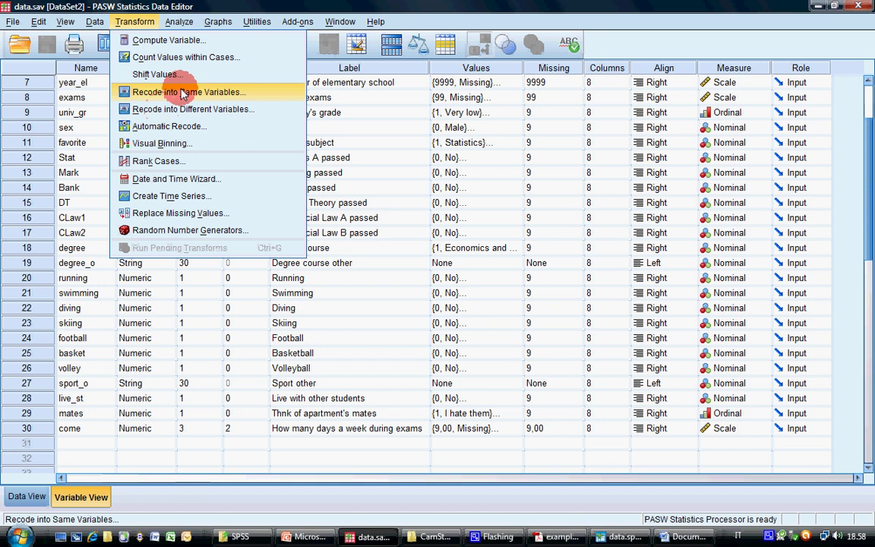
Step: Look through the available statistical analysis procedures, including the regression types
mouse_move(174, 26)
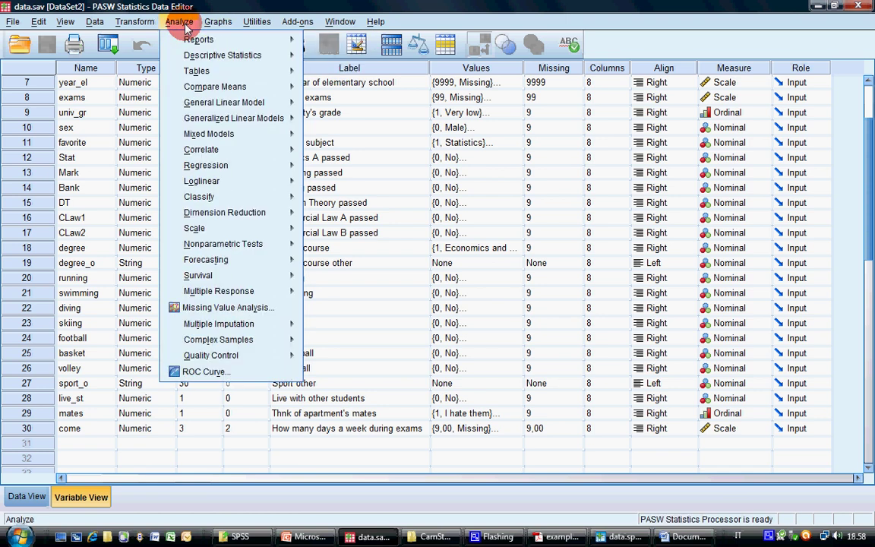
mouse_move(194, 56)
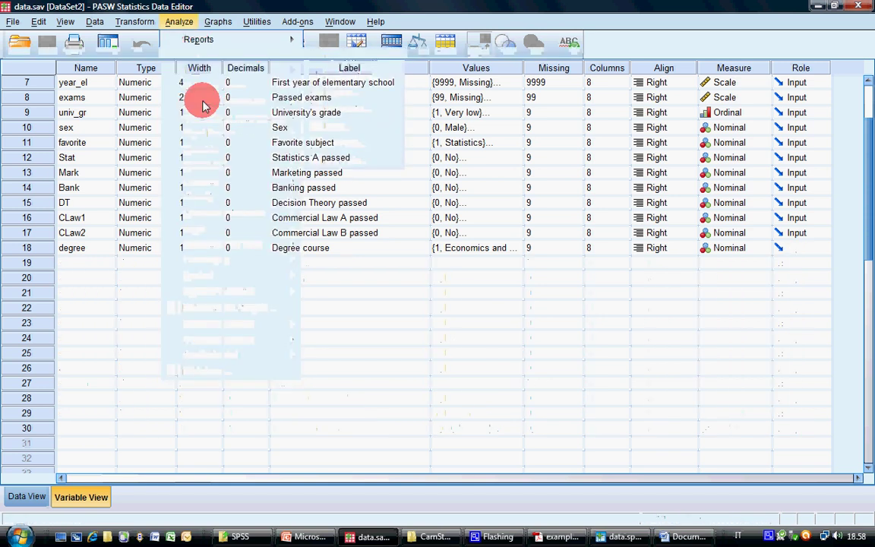
mouse_move(203, 164)
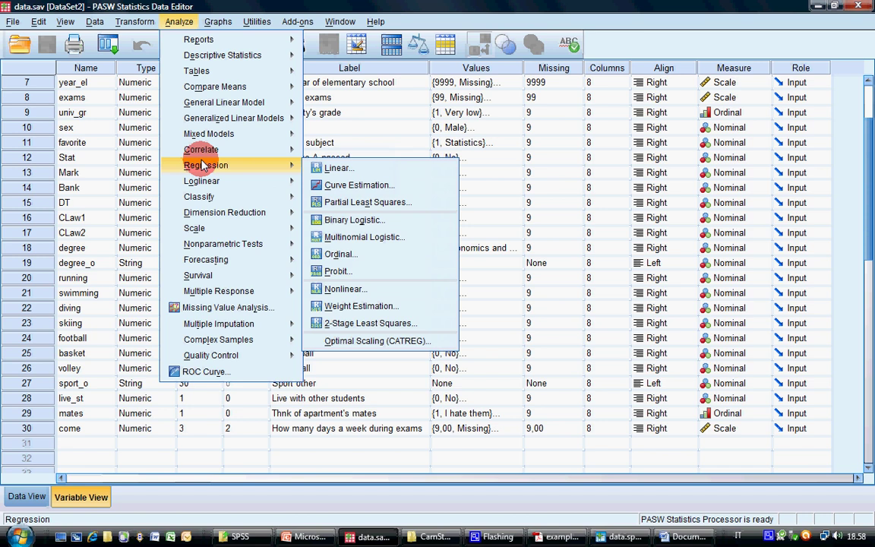
mouse_move(219, 244)
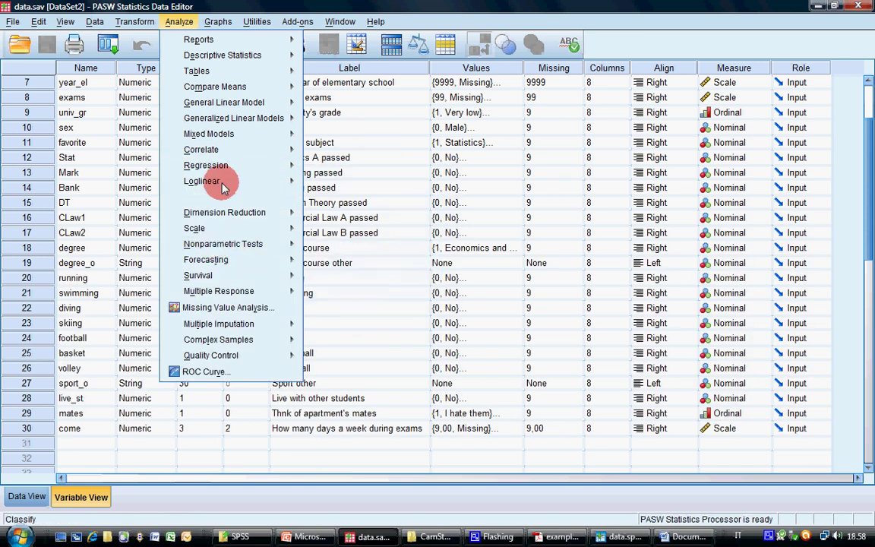
key("Escape")
key("Escape")
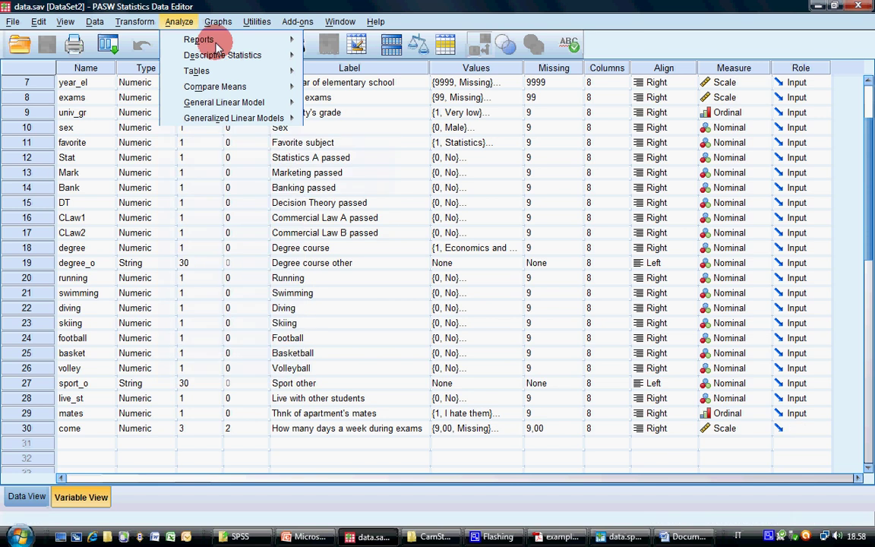
Step: Look through the legacy chart types, the utilities and add-ons, and the list of open windows
left_click(218, 23)
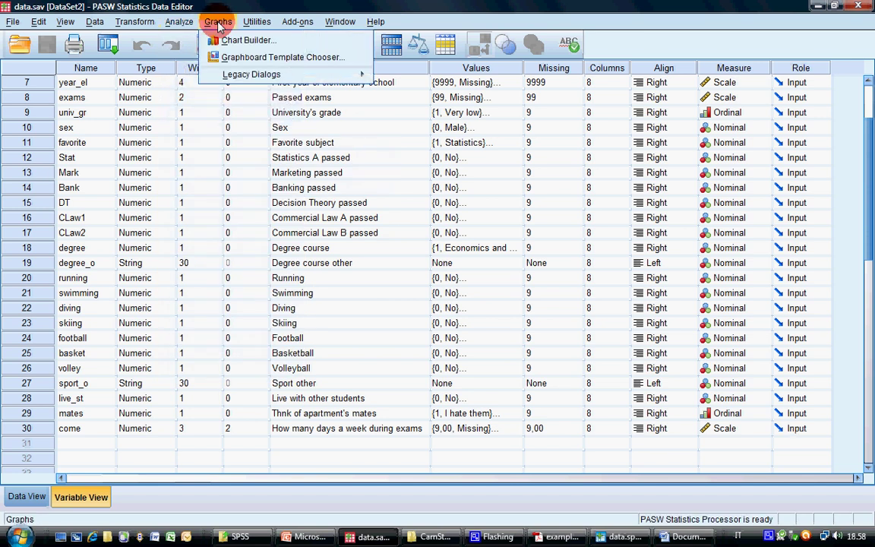
left_click(240, 78)
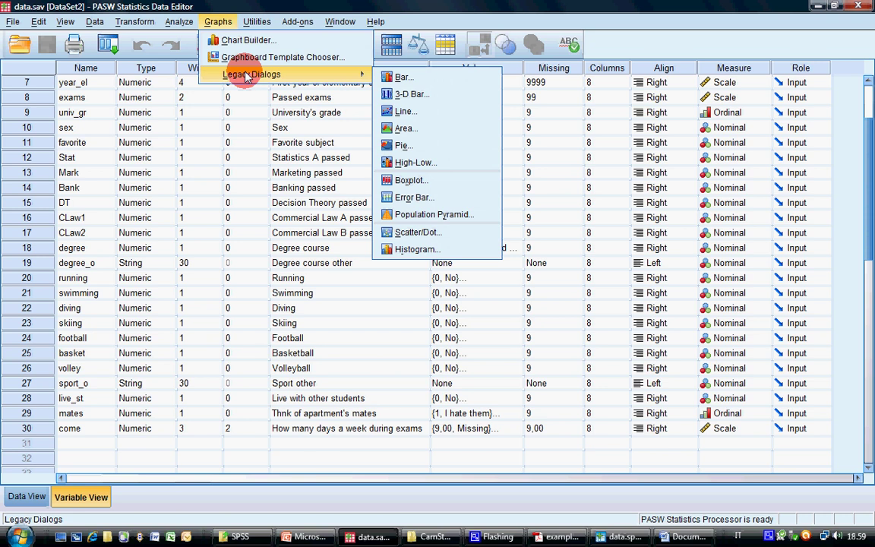
mouse_move(257, 23)
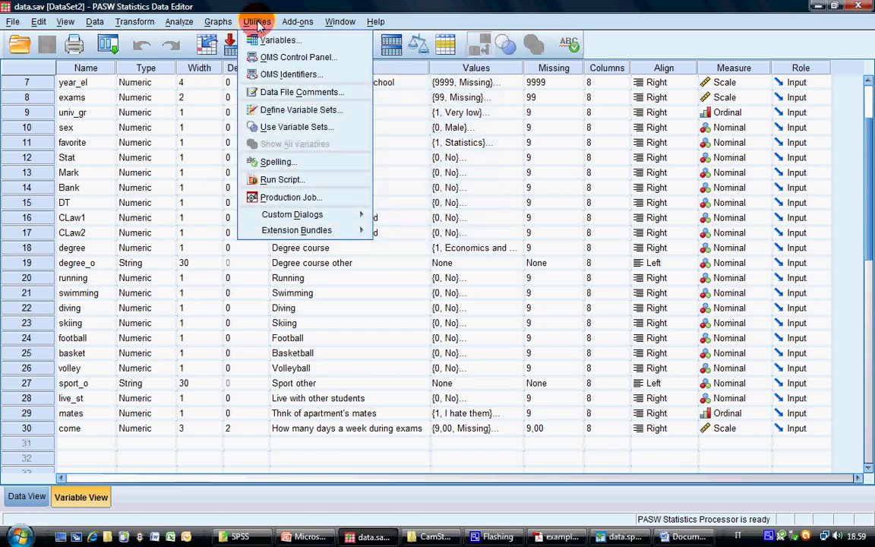
left_click(298, 23)
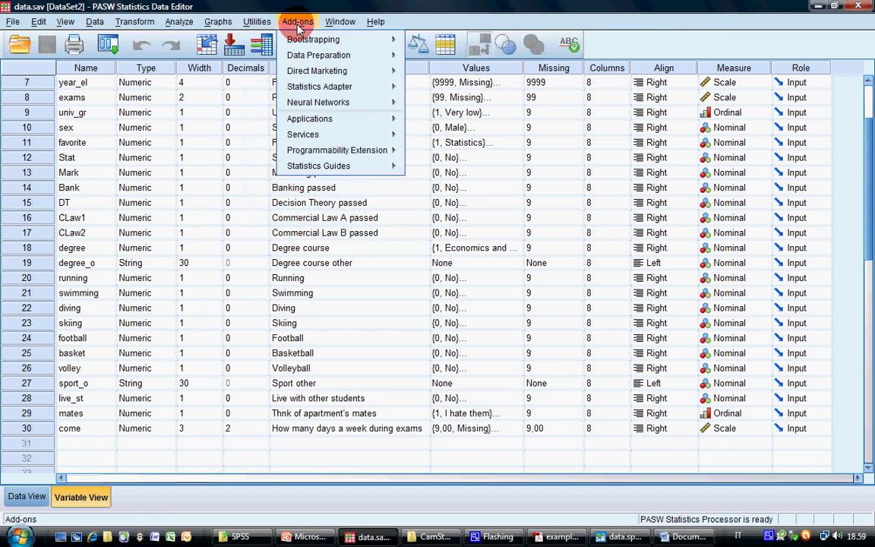
mouse_move(341, 22)
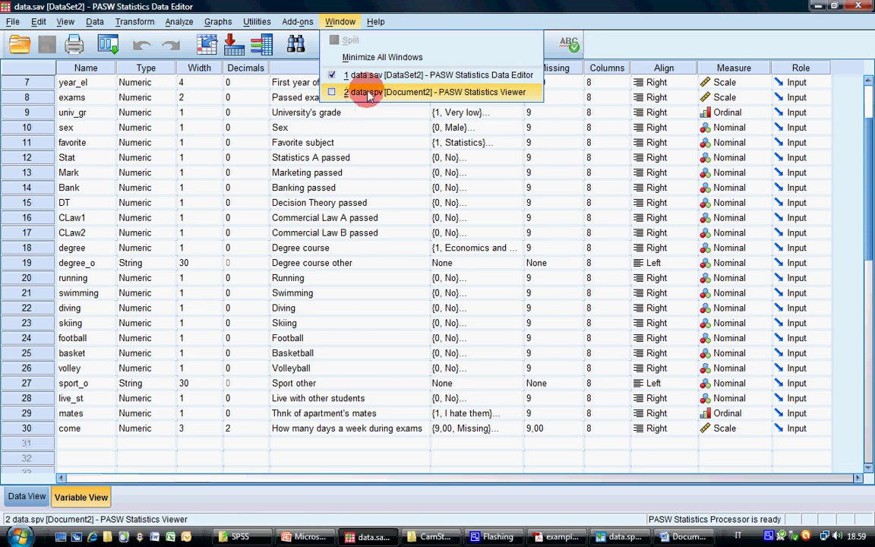
Step: Open the help tutorial and bring up the Summary Statistics Using Descriptives topic
left_click(375, 22)
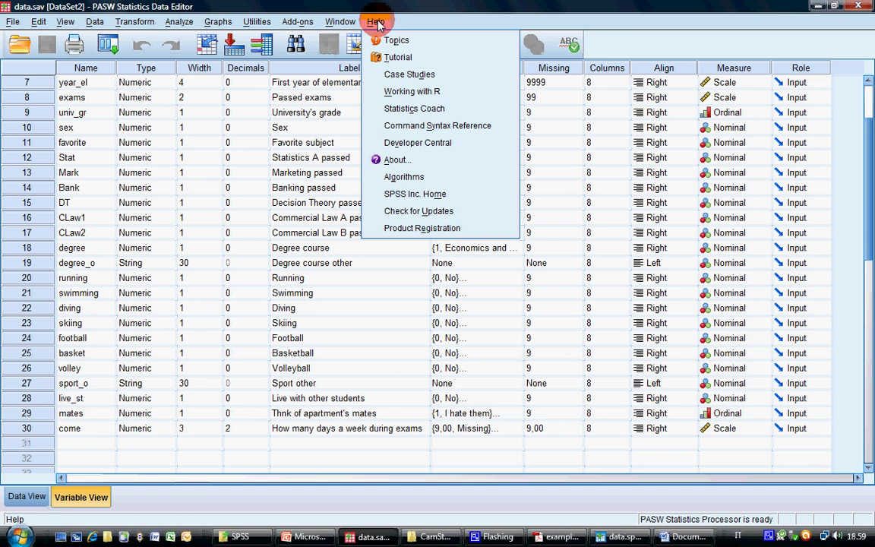
left_click(403, 64)
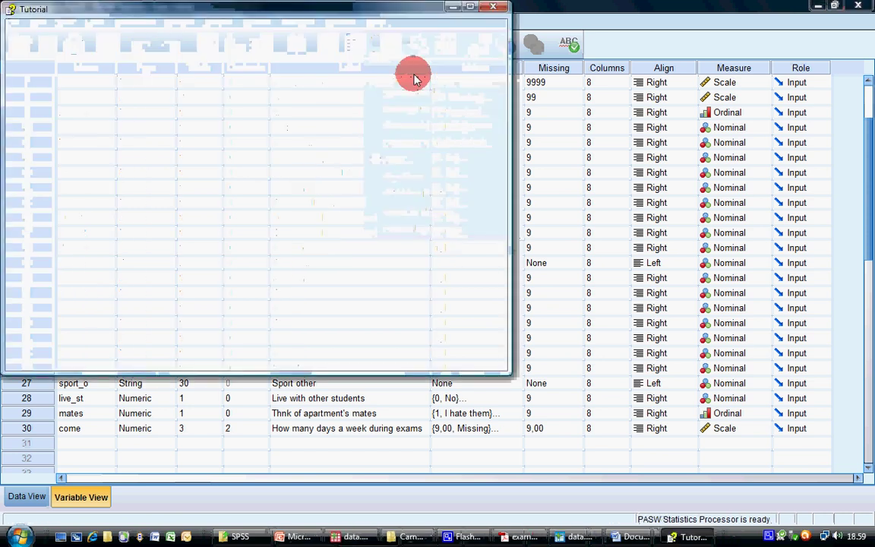
left_click(16, 82)
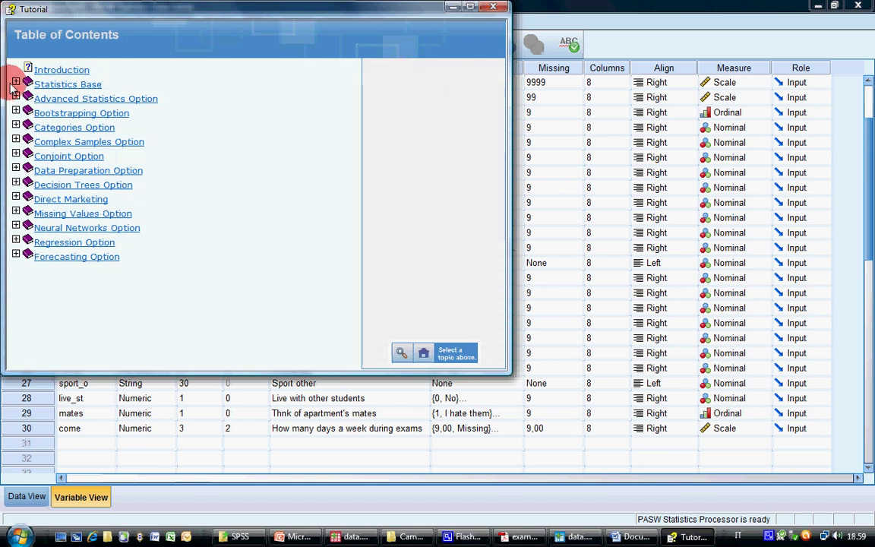
left_click(82, 112)
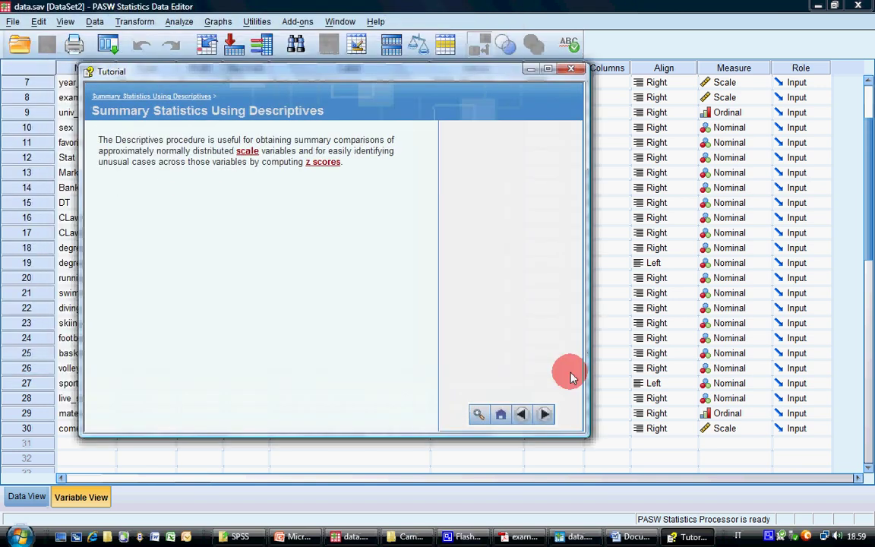
Step: Read through the Descriptives tutorial pages, close the tutorial, and look over the other available help resources
left_click(545, 414)
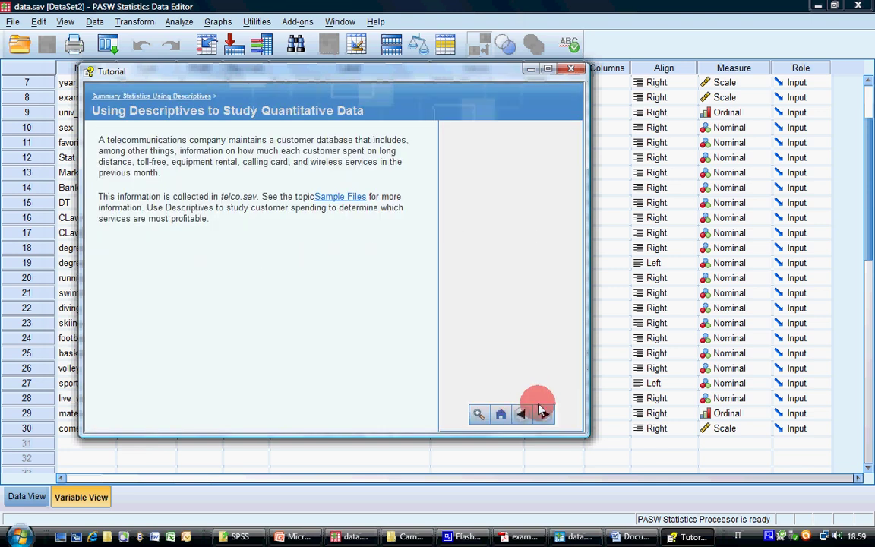
left_click(545, 414)
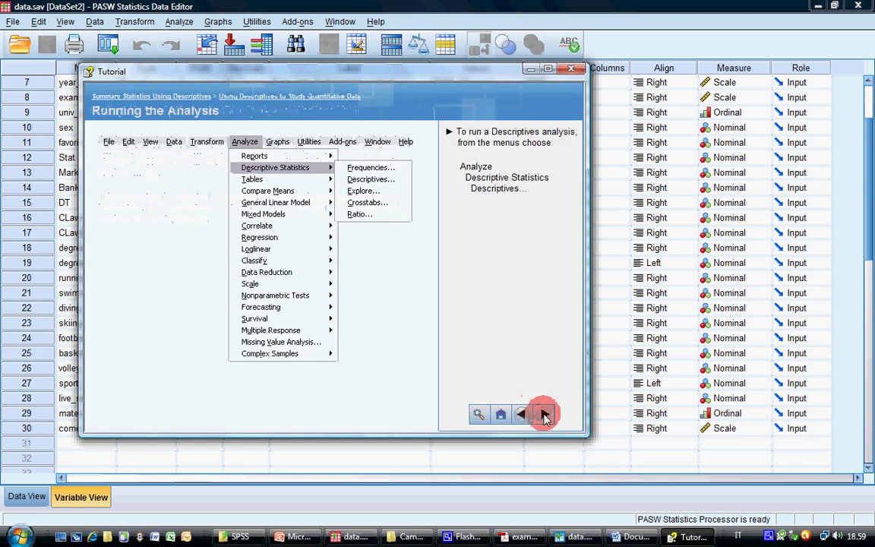
left_click(545, 414)
left_click(544, 414)
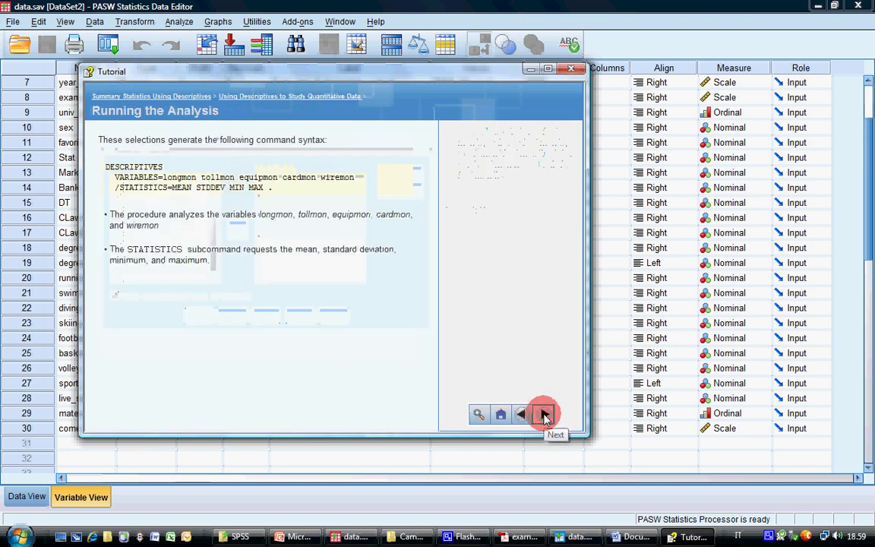
left_click(545, 414)
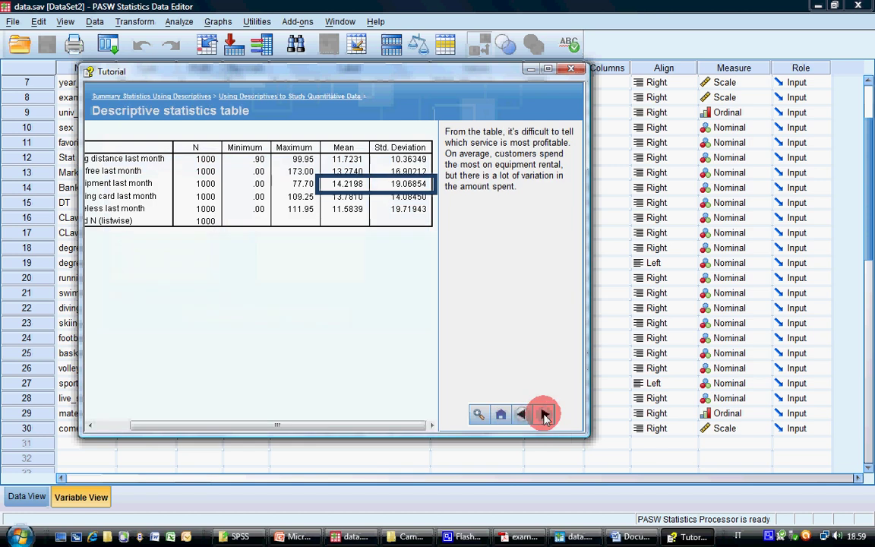
left_click(545, 414)
left_click(545, 414)
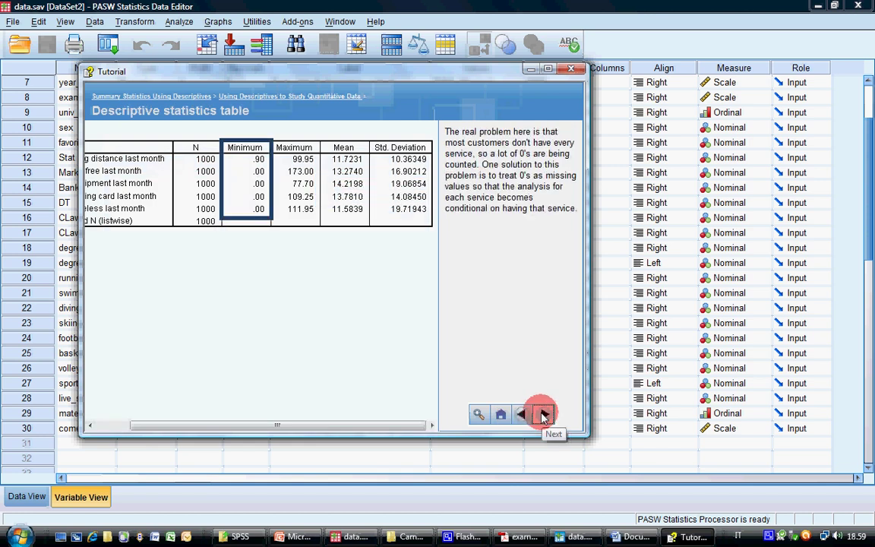
left_click(544, 414)
left_click(575, 76)
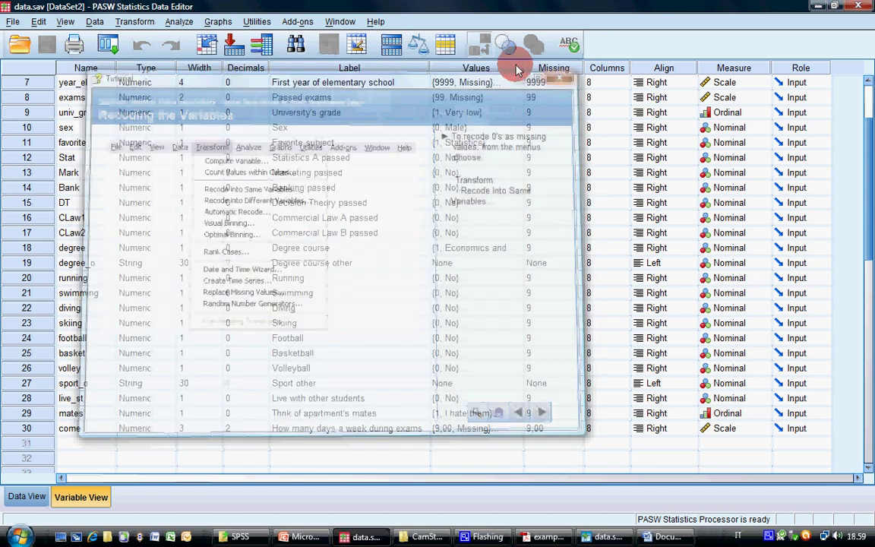
left_click(375, 22)
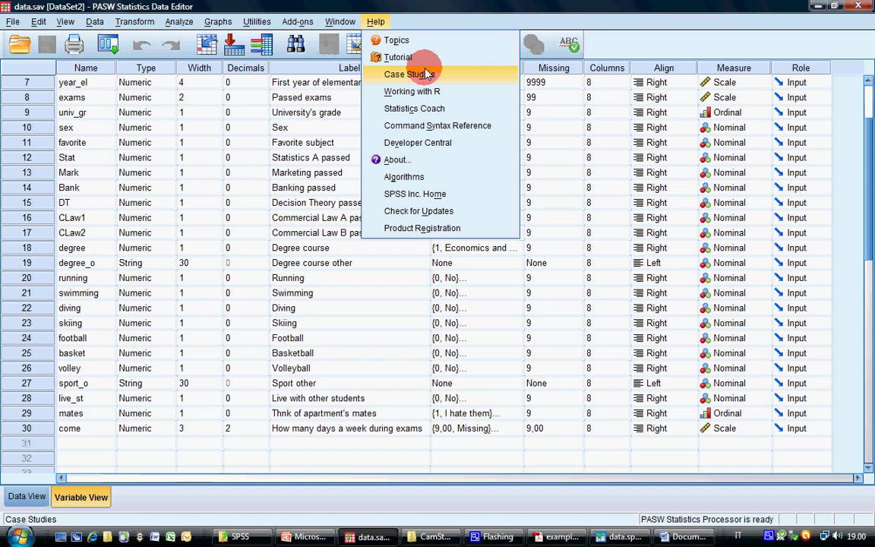
left_click(590, 133)
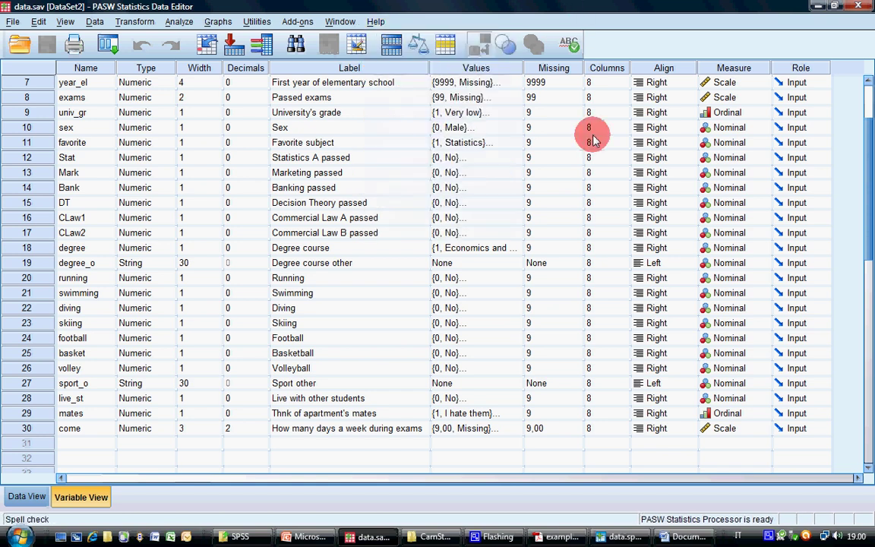
Step: Switch to the PowerPoint presentation, show the Program overview slides 7 and 8 full screen, and end the show
left_click(347, 536)
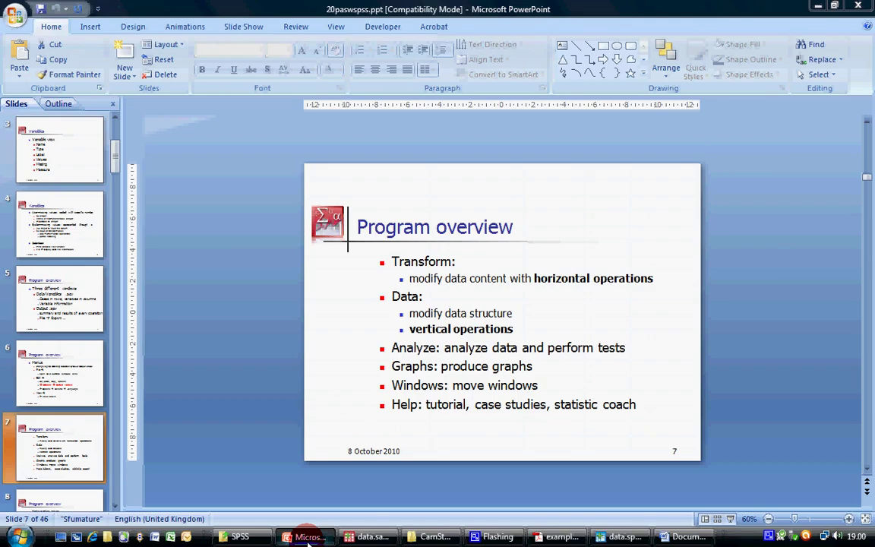
left_click(730, 520)
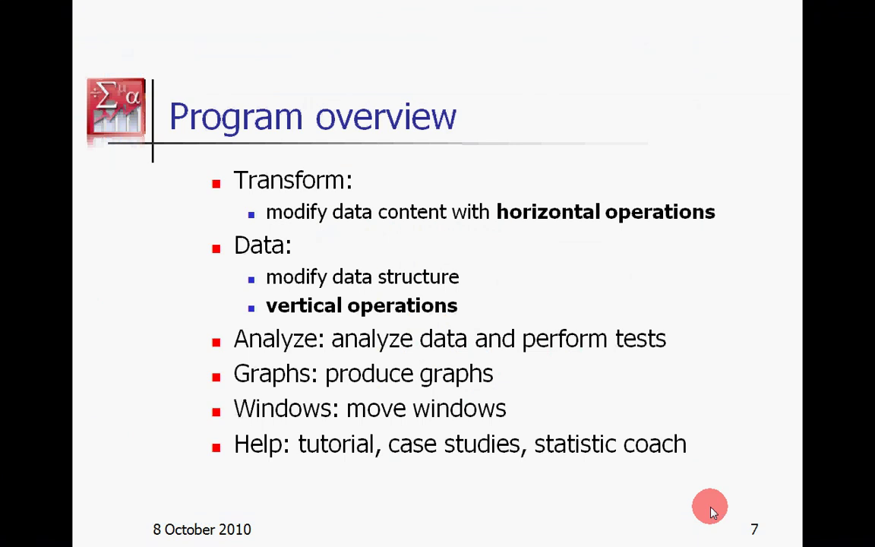
left_click(712, 512)
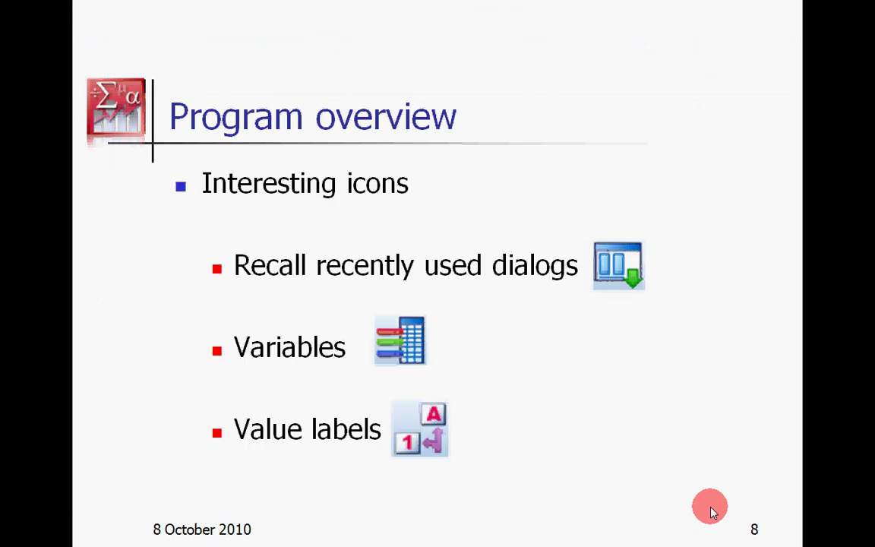
left_click(712, 512)
scroll(712, 512, "up", 1)
key("Escape")
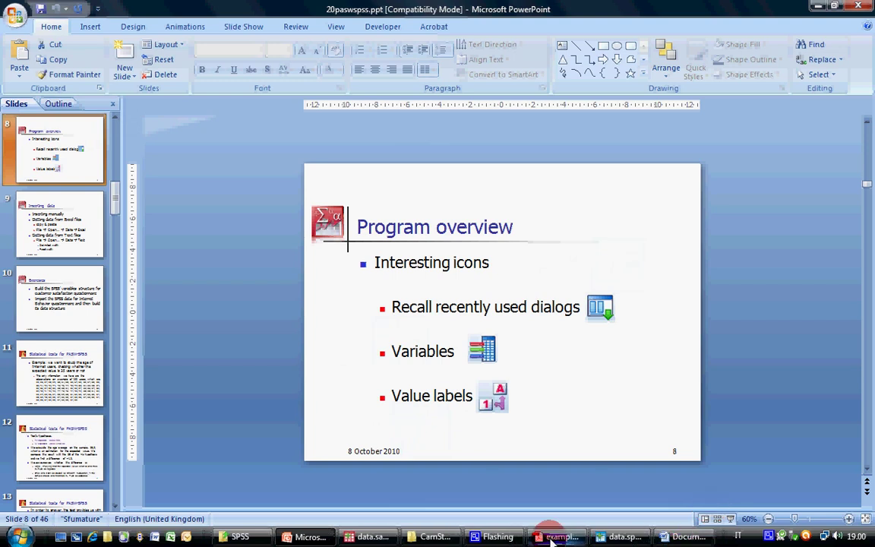
Step: Switch back to the SPSS Data Editor and review the list of recently used dialogs
left_click(357, 537)
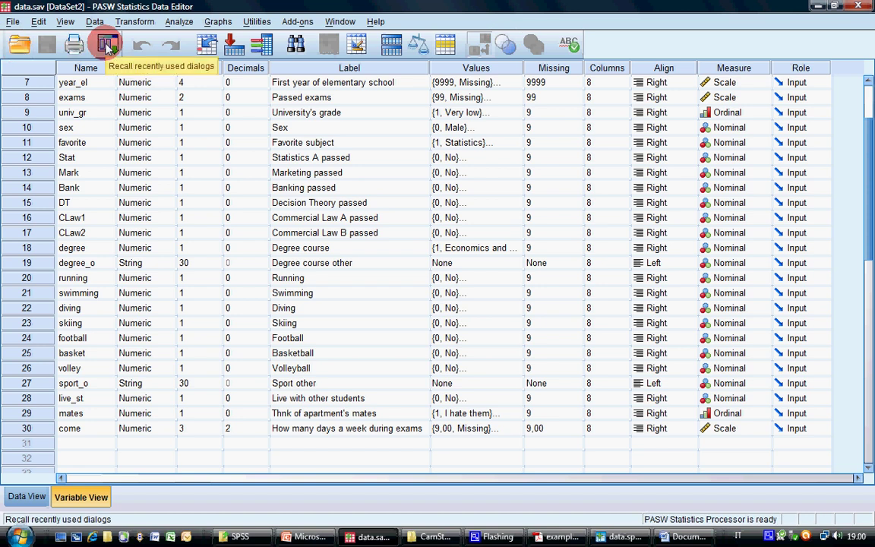
left_click(109, 47)
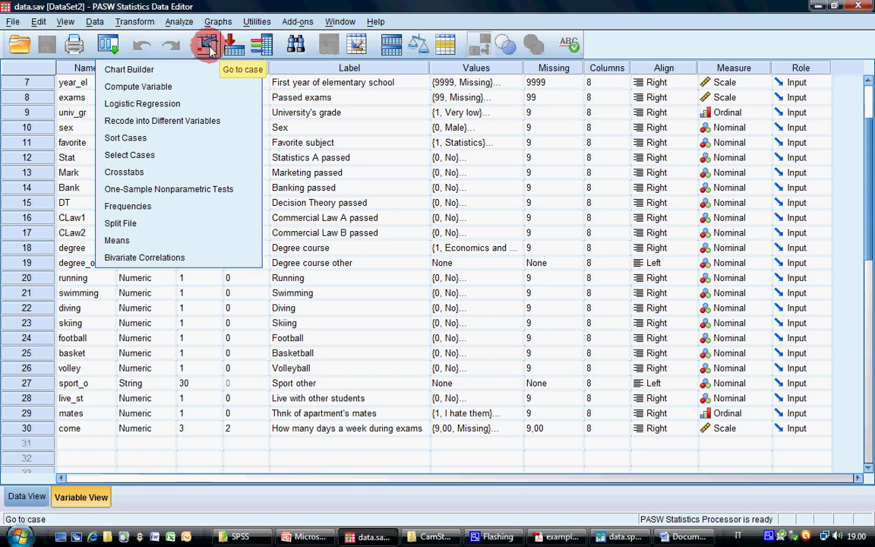
left_click(234, 45)
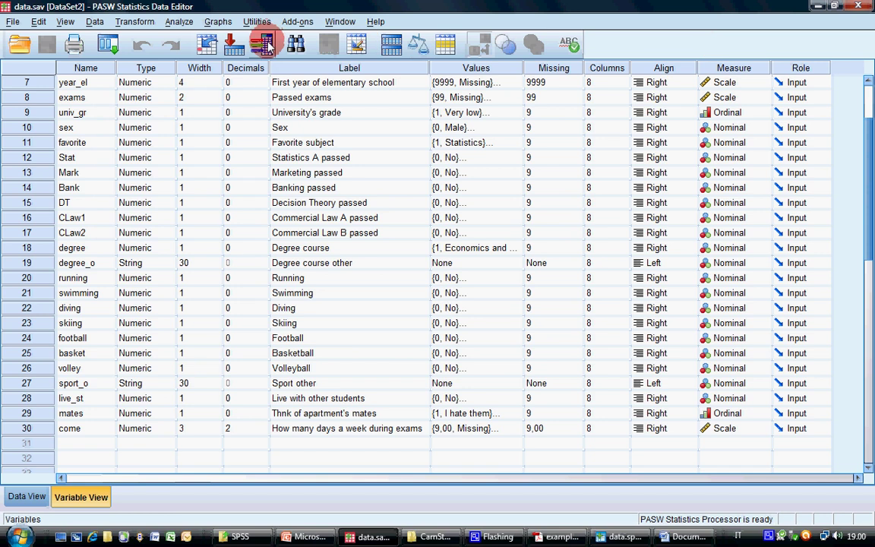
Step: Review the variable information for Year of birth, First year of elementary school, University's grade and Favorite subject, and close the Variables dialog
left_click(266, 46)
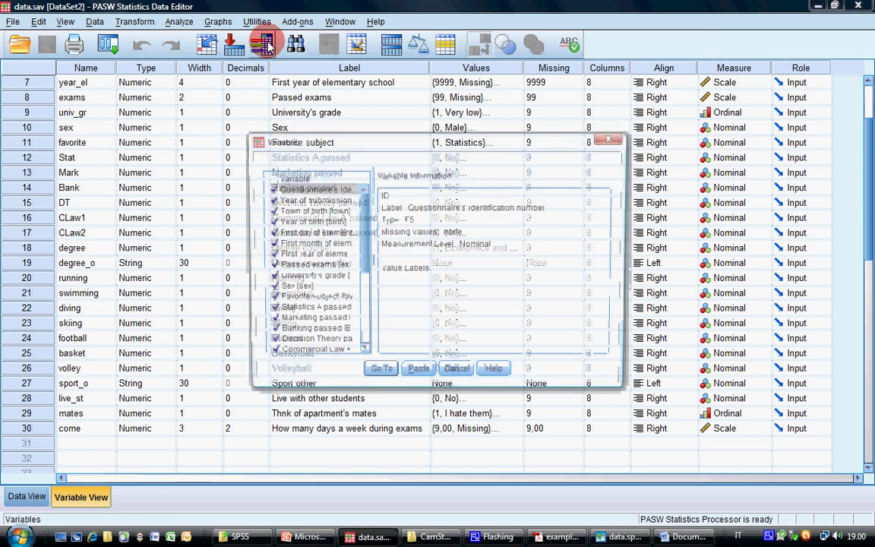
left_click(327, 222)
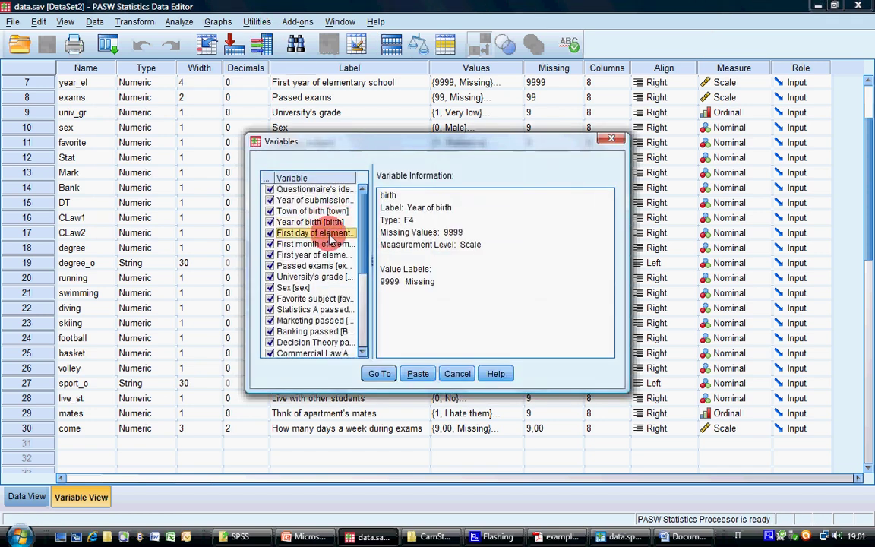
left_click(331, 254)
left_click(332, 277)
left_click(334, 299)
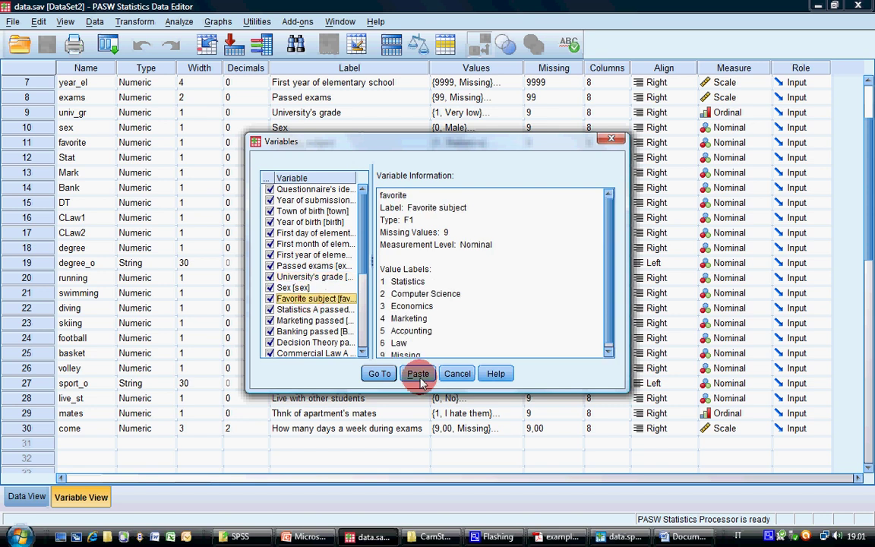
left_click(466, 374)
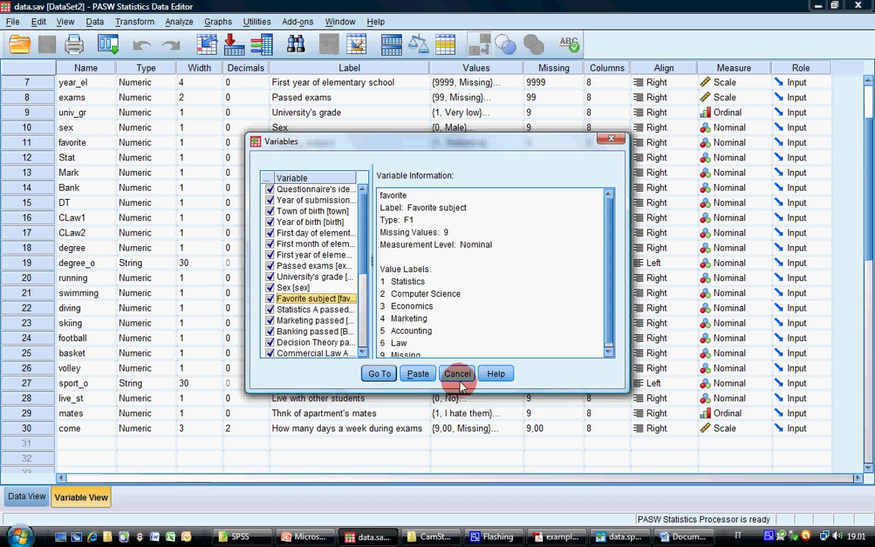
left_click(458, 375)
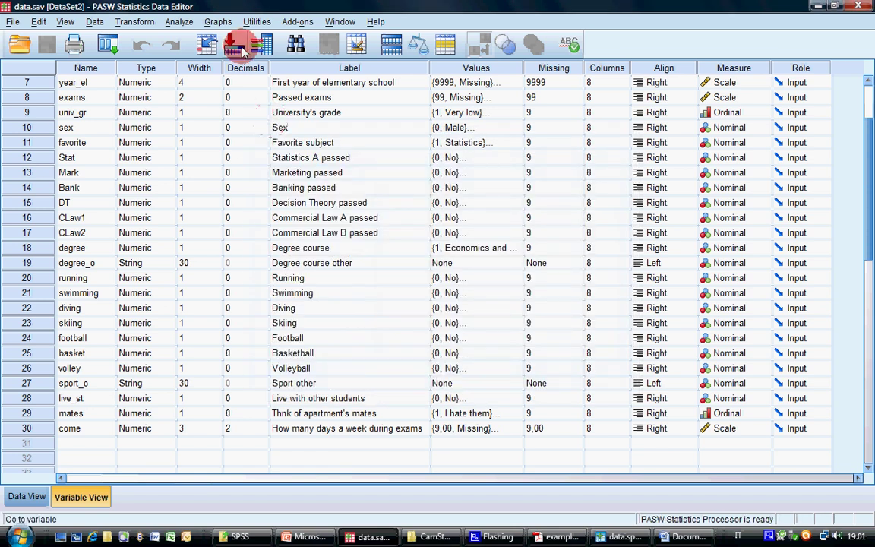
left_click(298, 46)
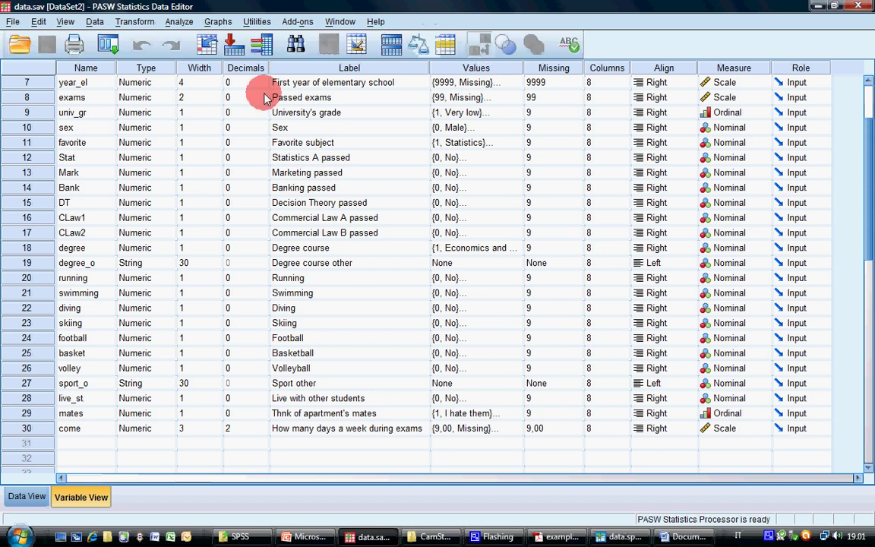
Step: Switch to the PowerPoint presentation and show slide 9, Inserting data, full screen
key("alt+Tab")
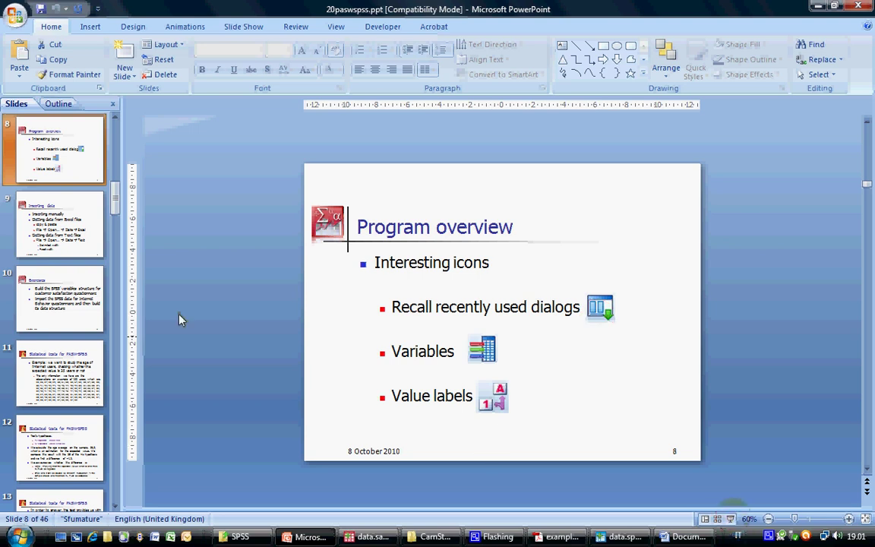
left_click(83, 241)
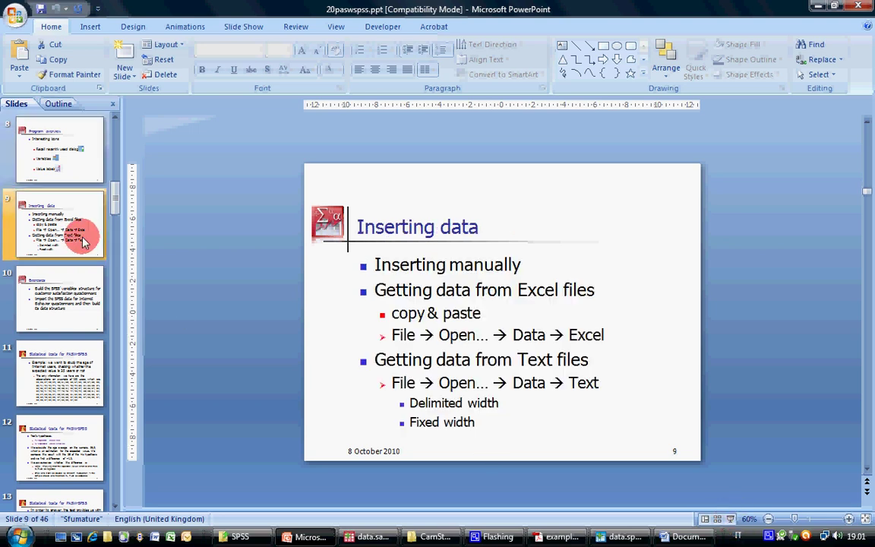
left_click(731, 521)
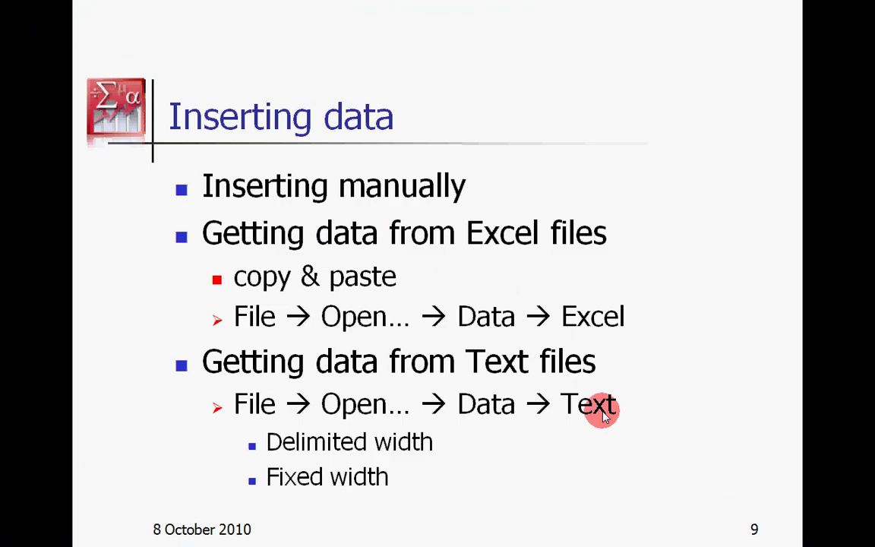
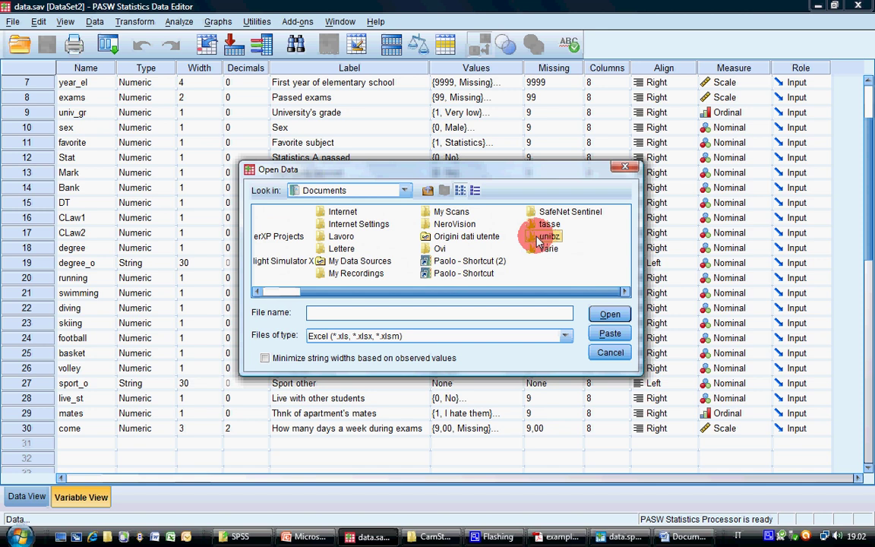
Step: Open excel.xls from unibz\lectures\file examples\SPSS, importing worksheet excel_table [A1:G13] with variable names read from the first row
double_click(543, 238)
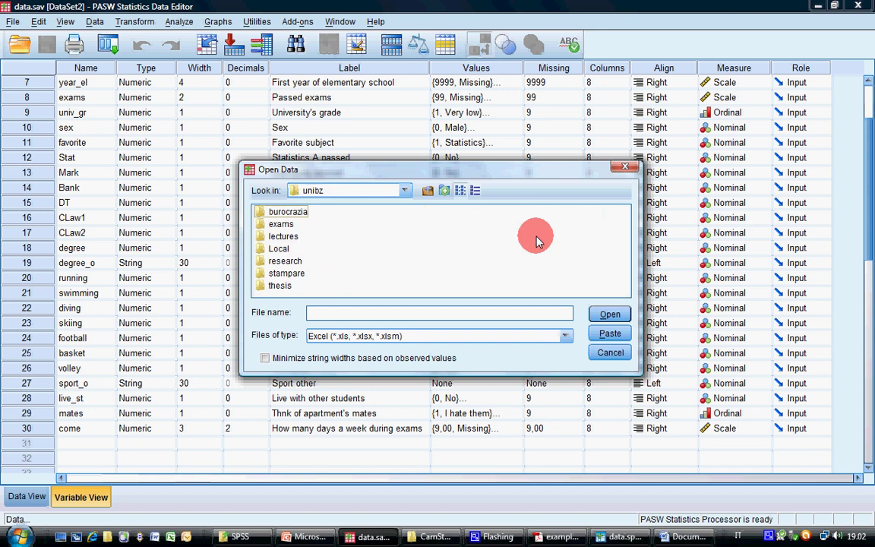
double_click(281, 237)
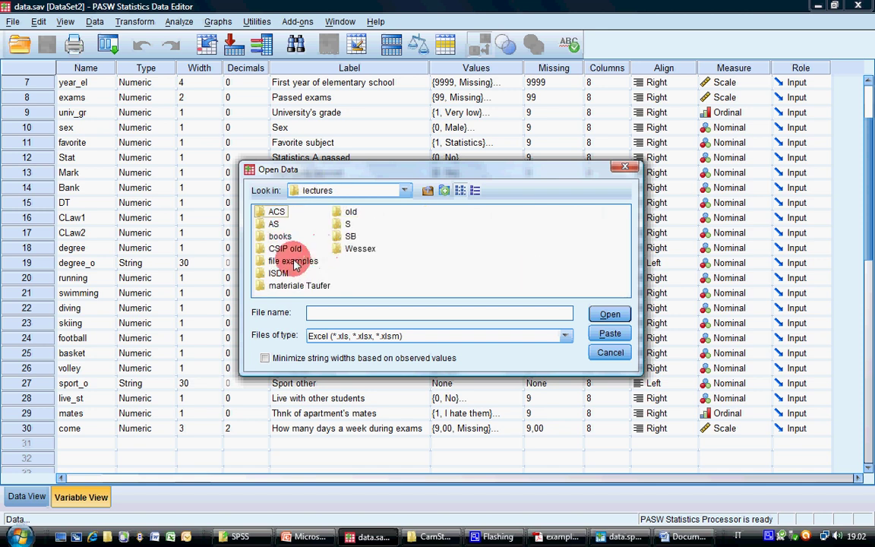
double_click(295, 262)
double_click(298, 272)
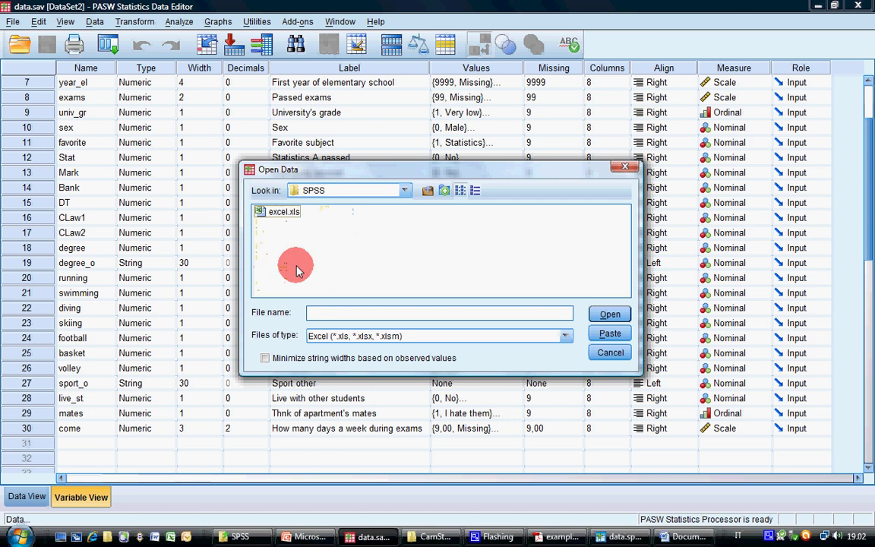
left_click(287, 216)
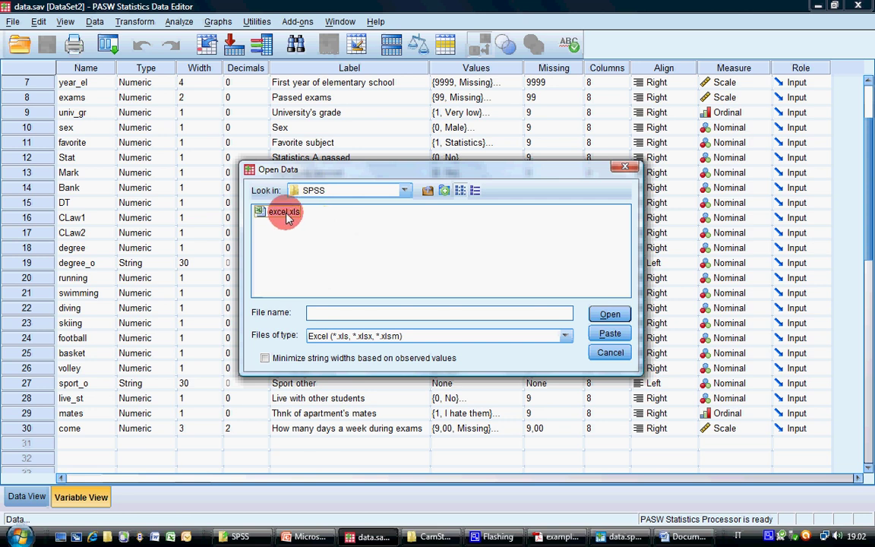
left_click(609, 314)
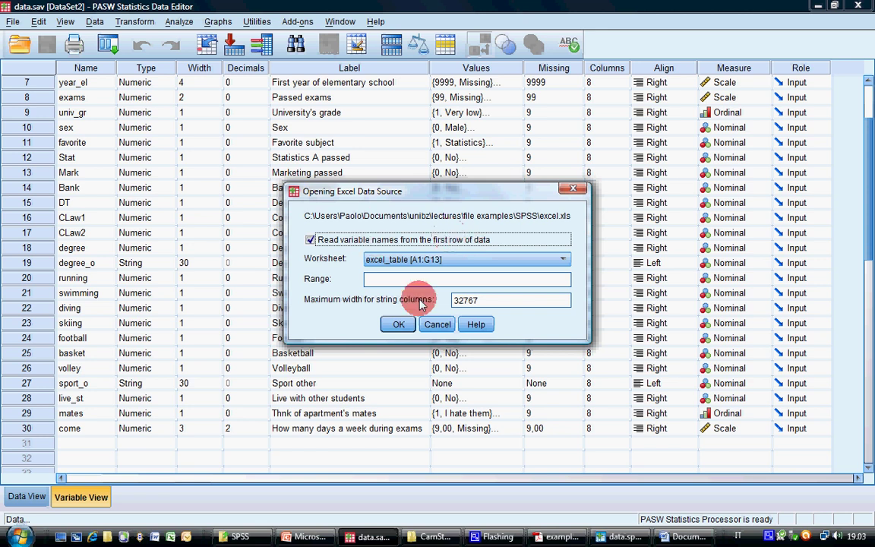
left_click(400, 325)
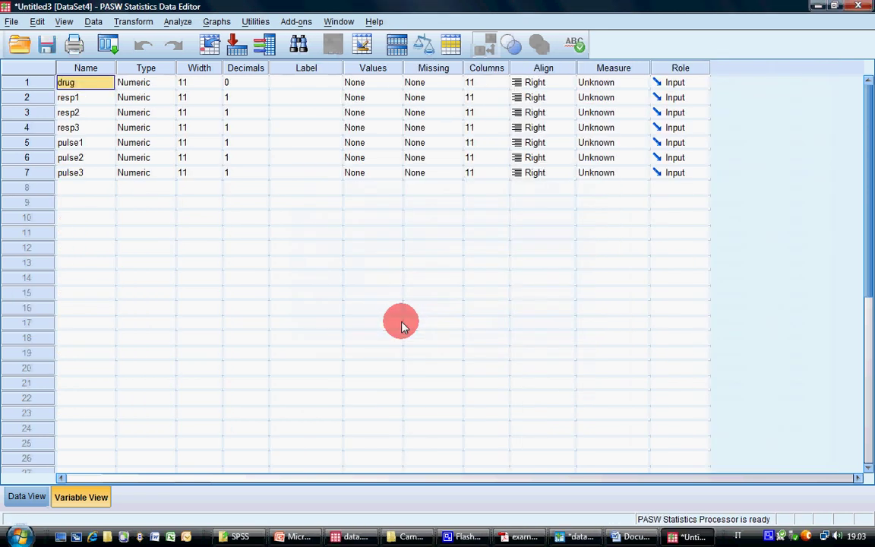
Step: Review the imported Excel data and its variable definitions, then return to the data values
left_click(26, 496)
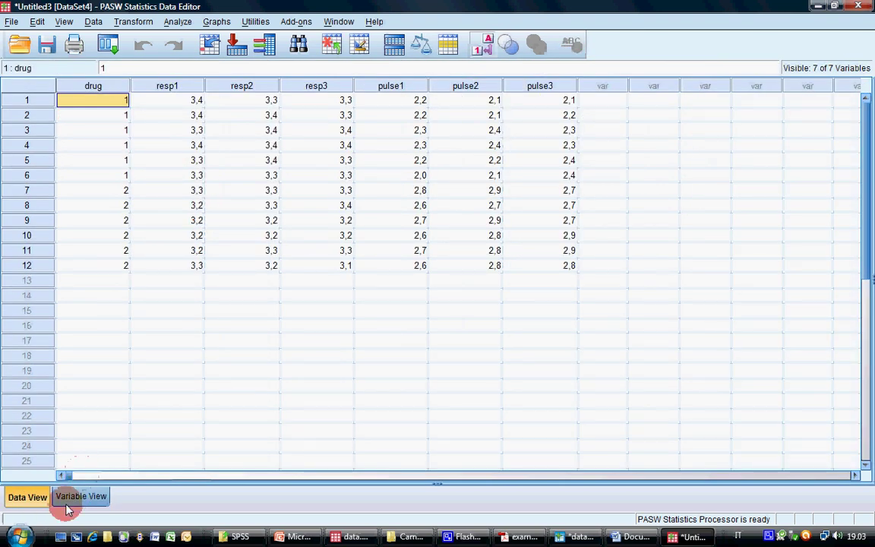
left_click(67, 500)
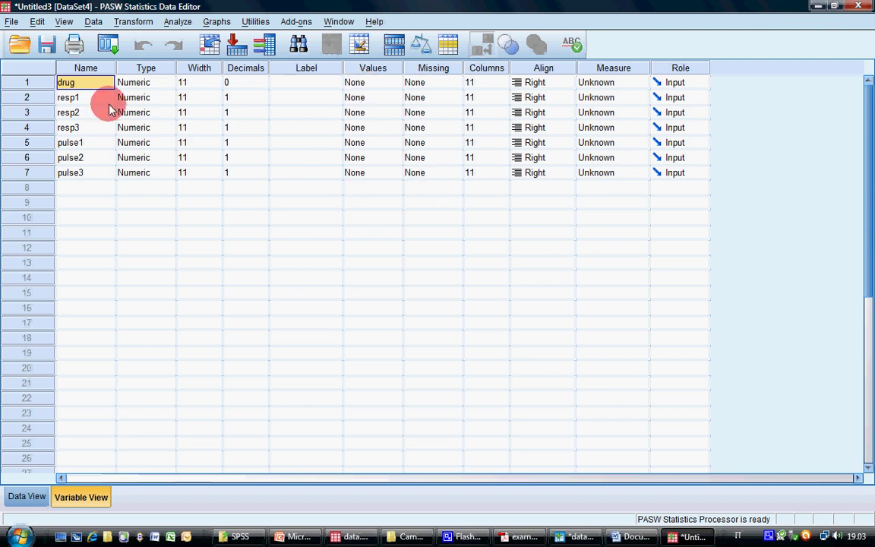
left_click(22, 494)
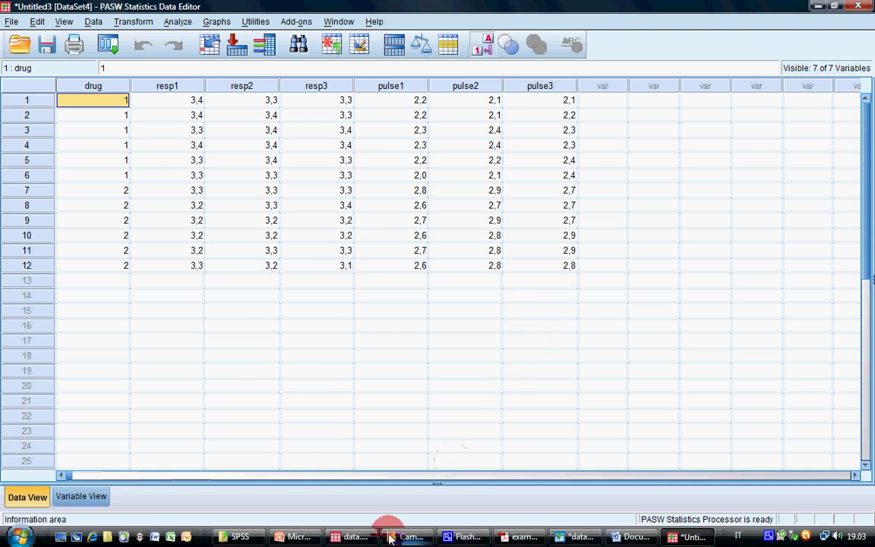
Step: Create a new empty dataset
left_click(13, 22)
mouse_move(24, 39)
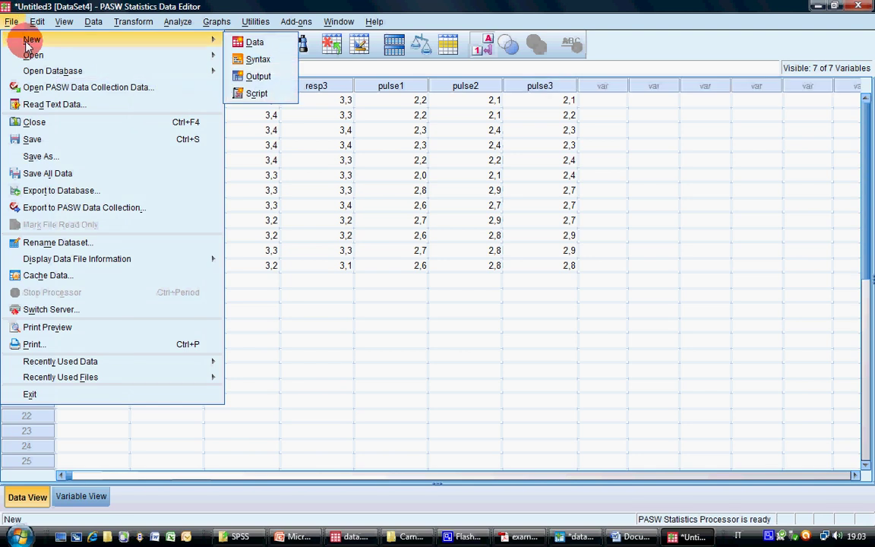
left_click(256, 43)
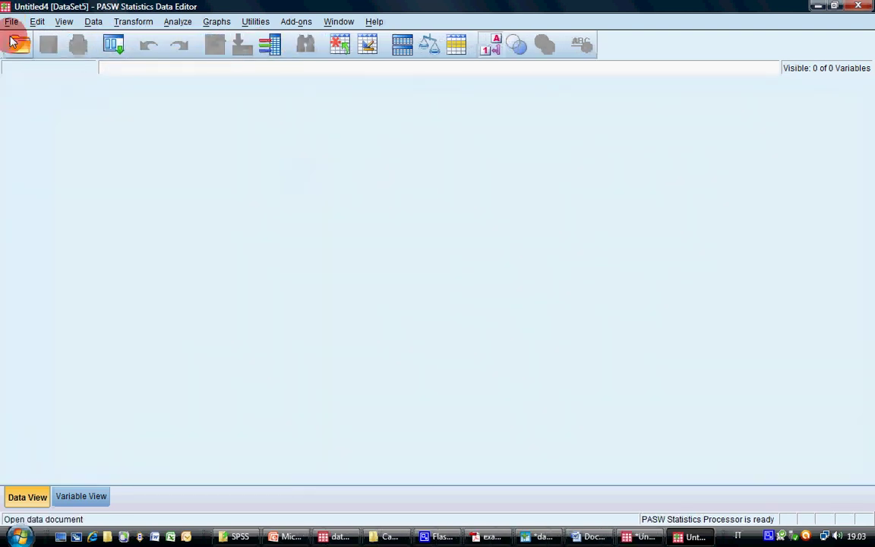
Step: Open the text file tab_delimited.txt from the SPSS folder in the Text Import Wizard, using the Text (*.txt, *.dat) file type
left_click(11, 22)
mouse_move(76, 54)
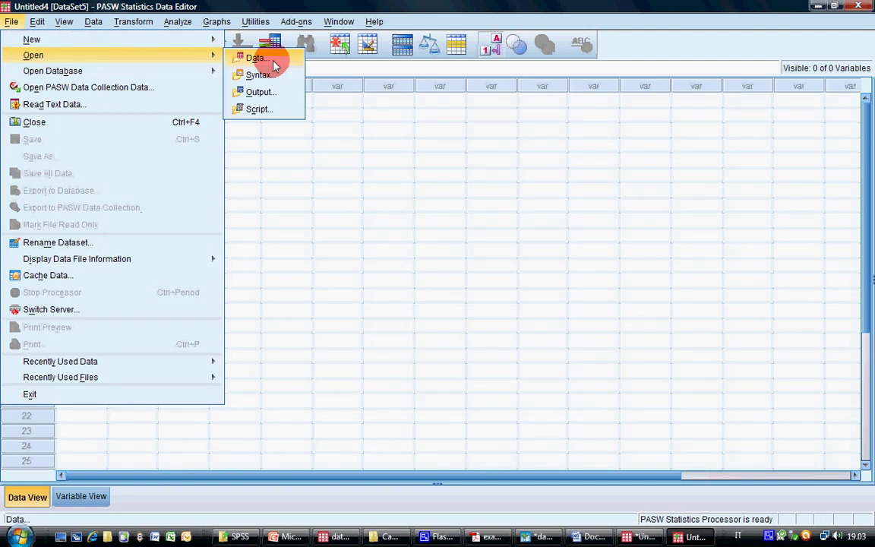
left_click(274, 62)
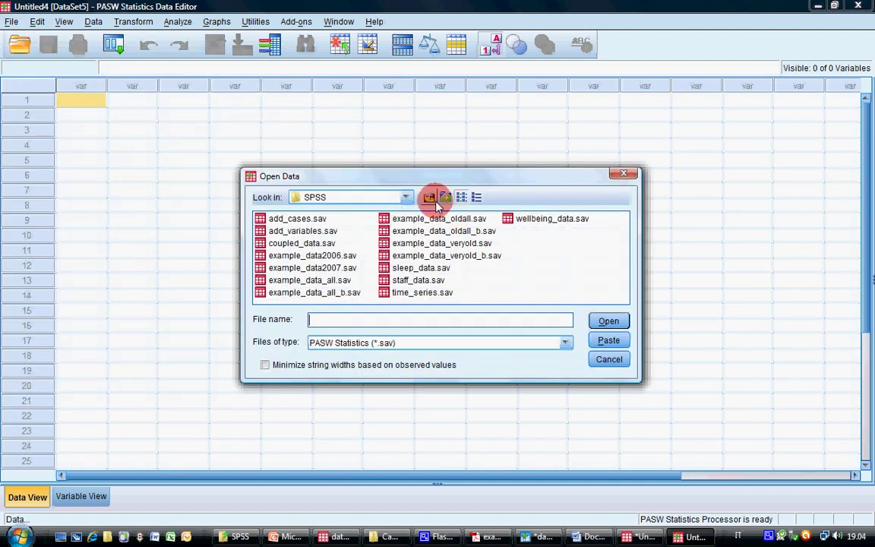
left_click(402, 343)
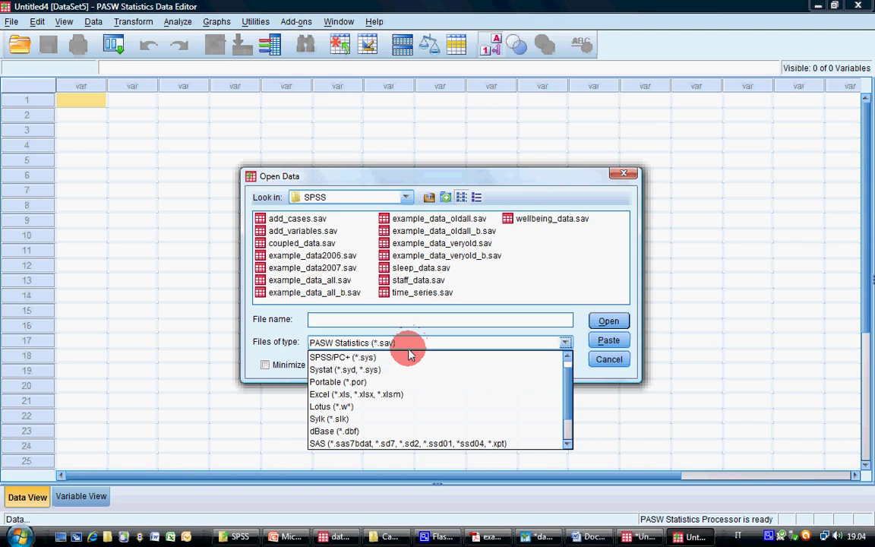
scroll(394, 417, "down", 1)
left_click(368, 431)
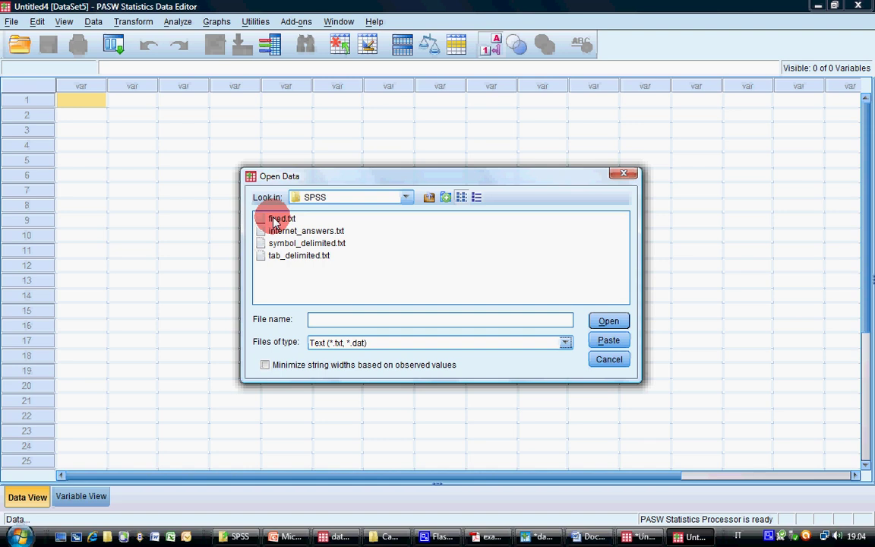
left_click(305, 257)
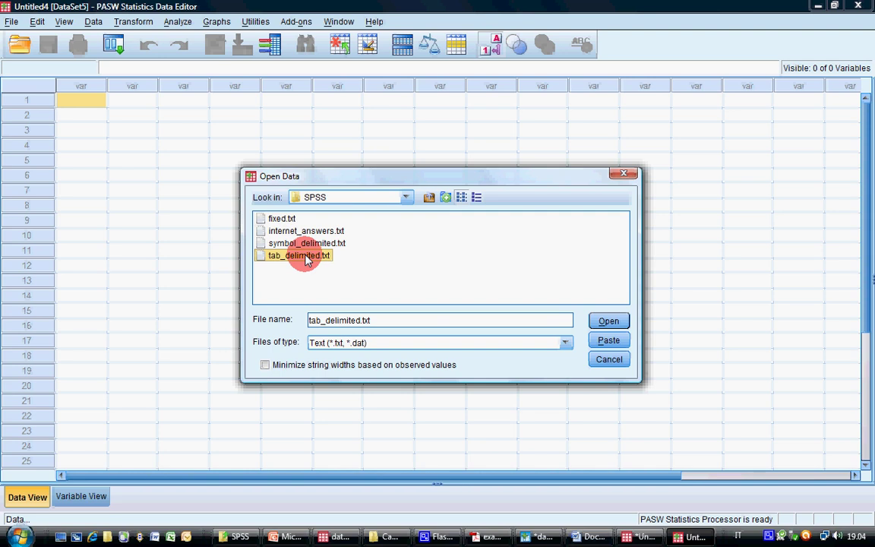
left_click(604, 322)
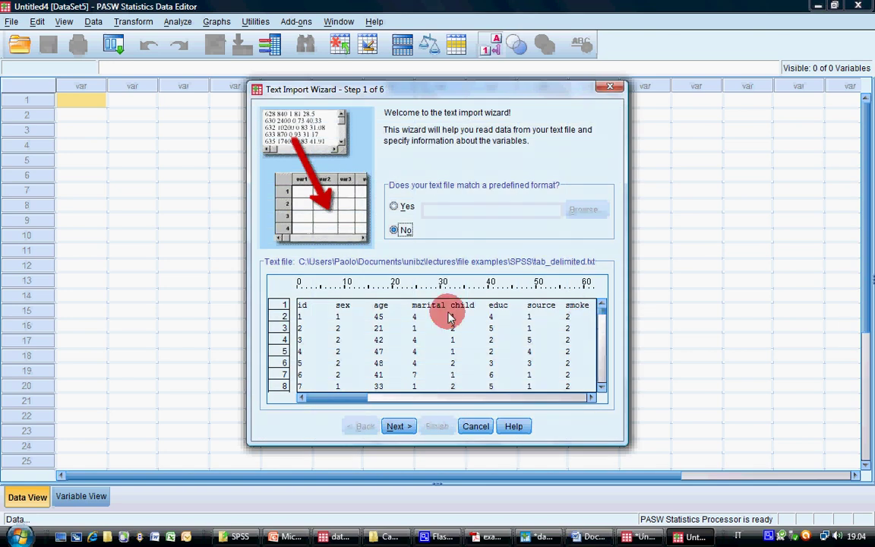
Step: Configure the import as delimited with variable names at the top, one case per line, all cases, and Space cleared as a delimiter
left_click(402, 427)
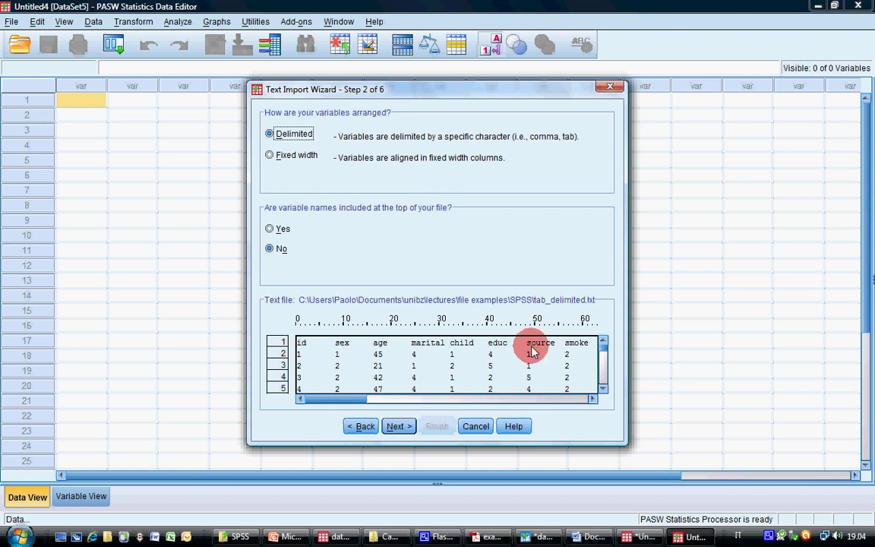
left_click(271, 229)
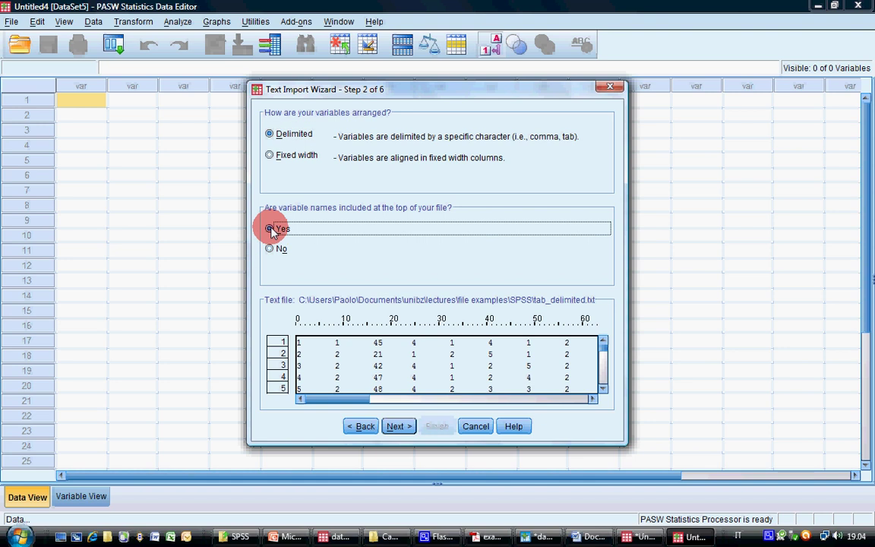
left_click(407, 426)
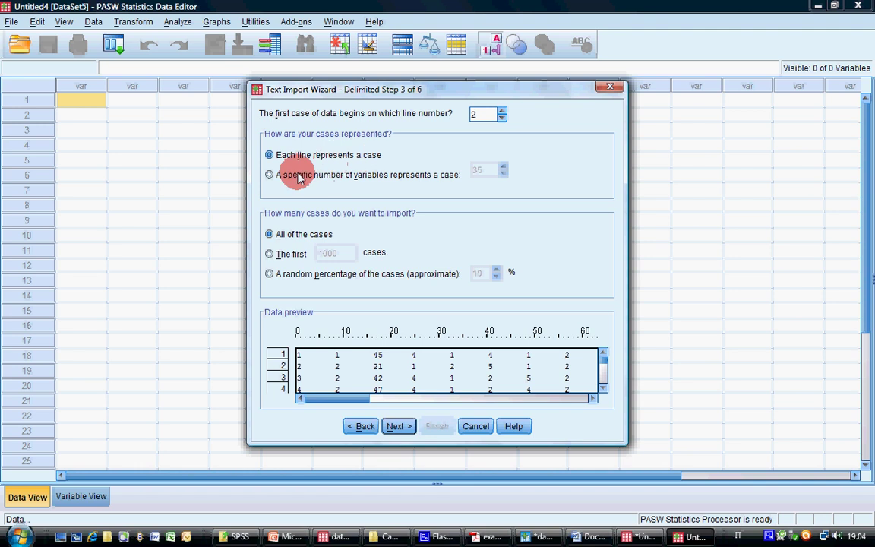
left_click(399, 426)
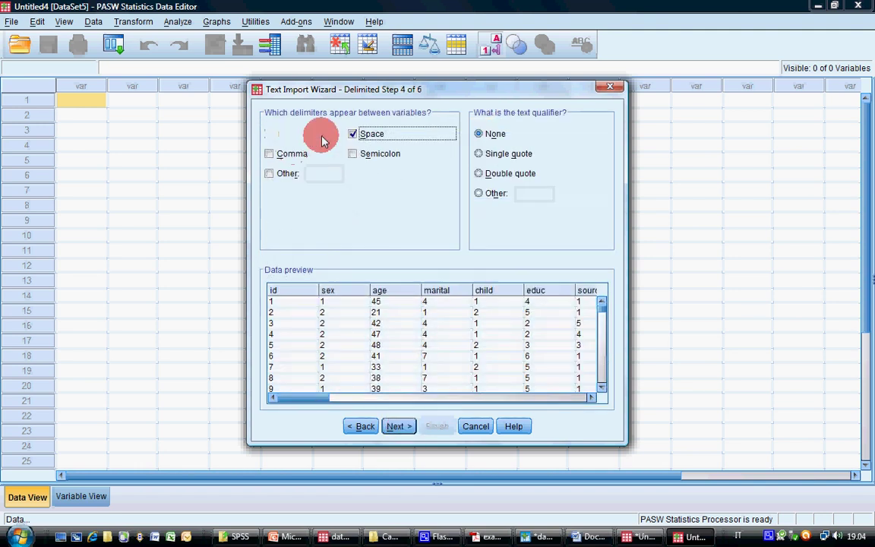
left_click(353, 136)
left_click(398, 425)
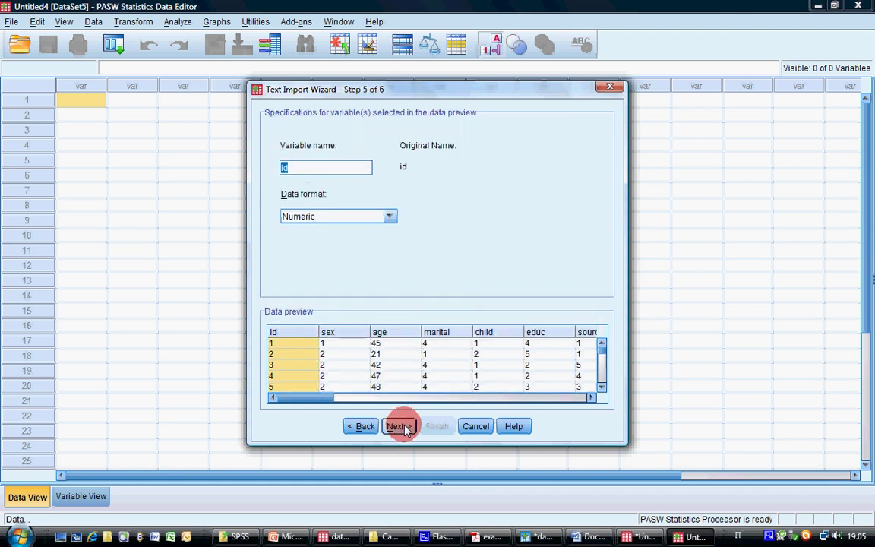
Step: Check the names and formats of the id, sex and child variables, and finish the text import without saving the format or pasting syntax
left_click(348, 334)
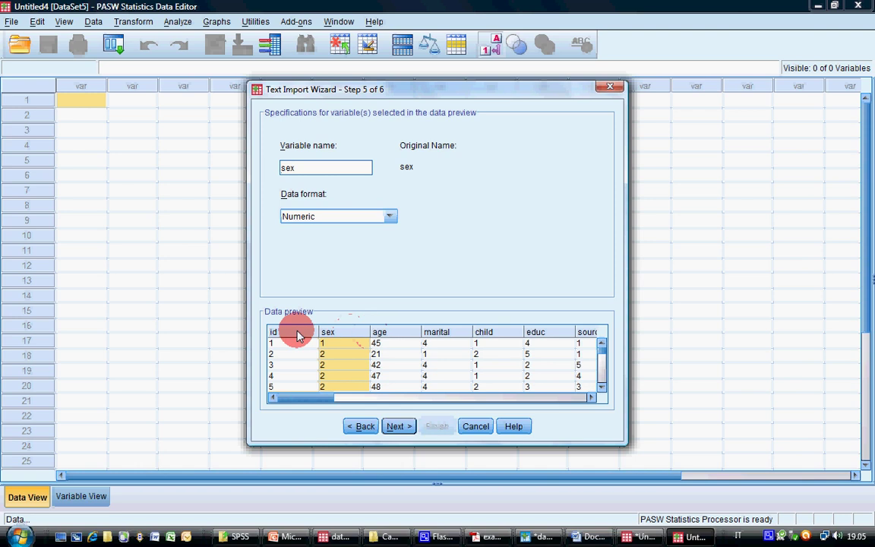
left_click(299, 336)
left_click(352, 335)
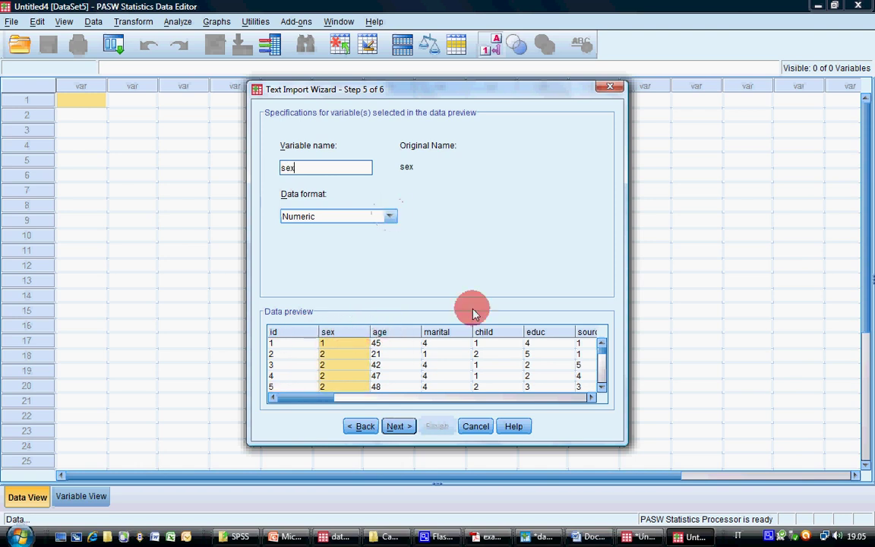
left_click(497, 342)
left_click(385, 397)
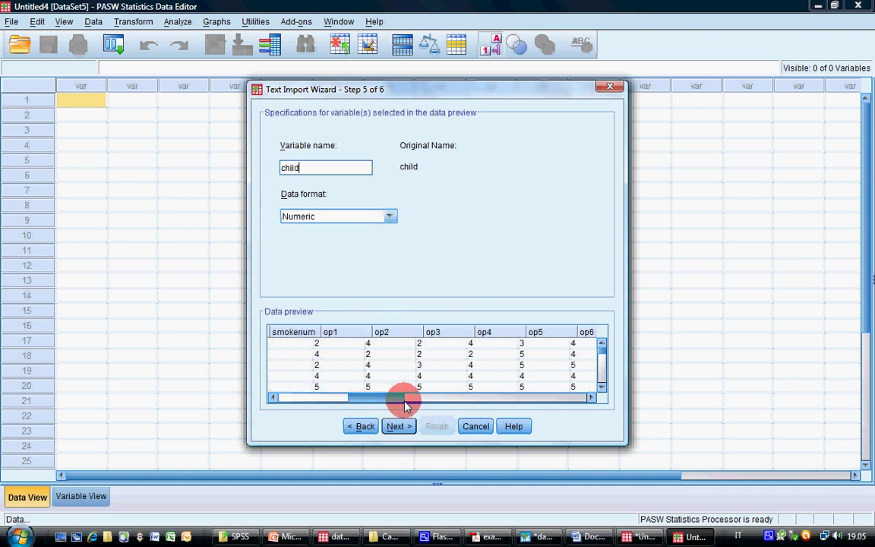
left_click_drag(405, 403, 294, 401)
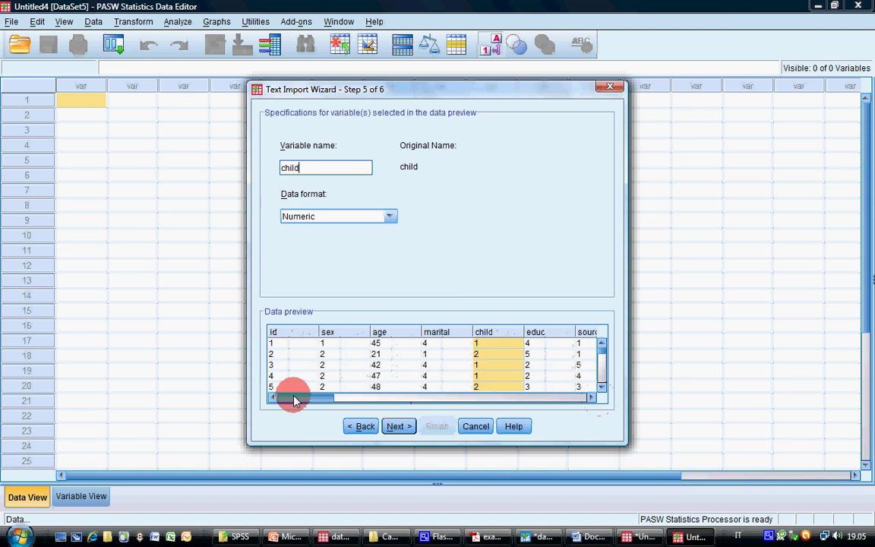
left_click(465, 430)
left_click(398, 426)
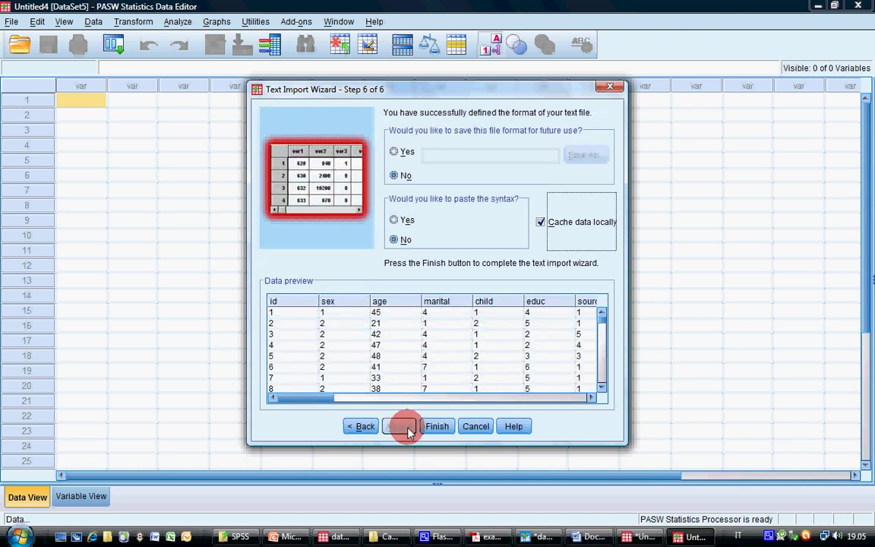
left_click(445, 424)
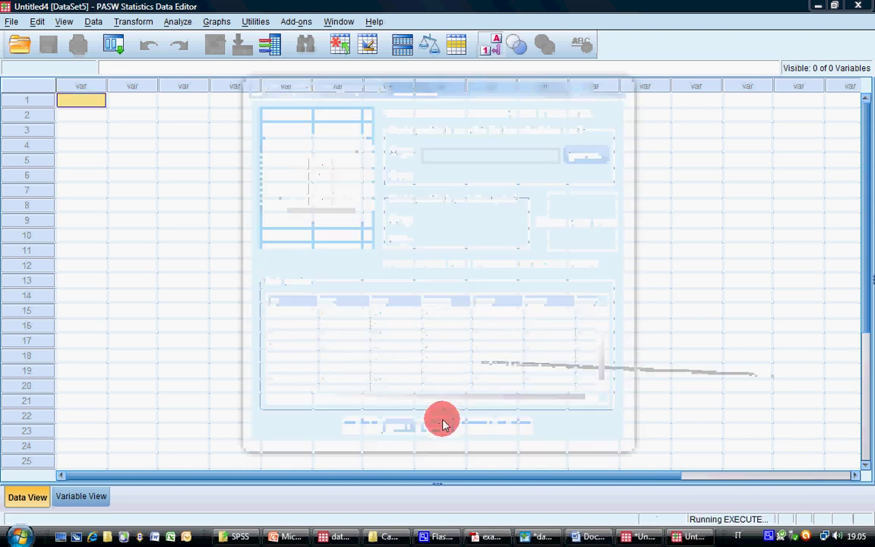
Step: Review the Label, Values, Missing and Measure attributes of the variables imported from the text file
left_click(89, 496)
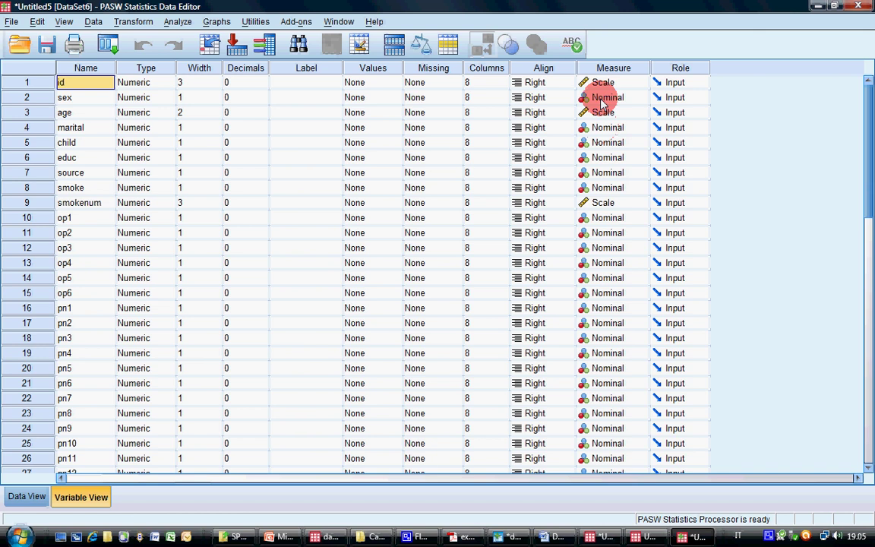
left_click(615, 68)
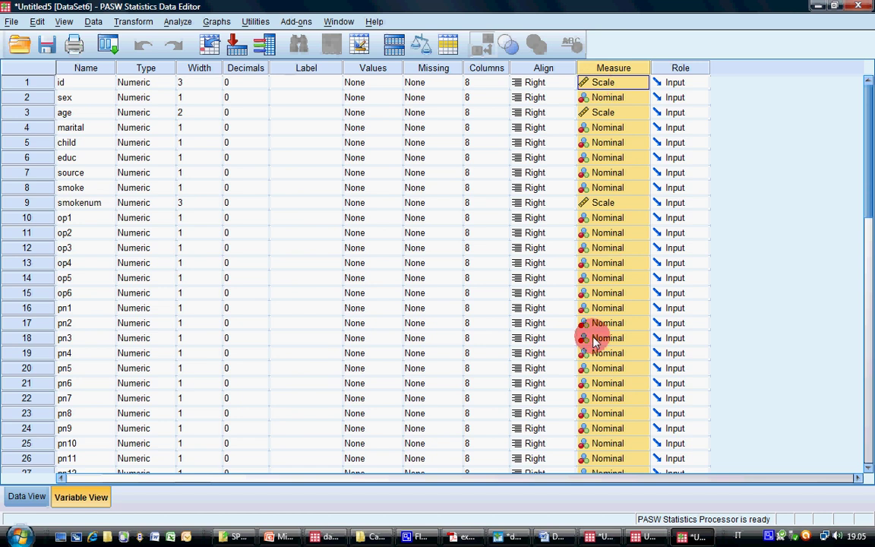
left_click(304, 68)
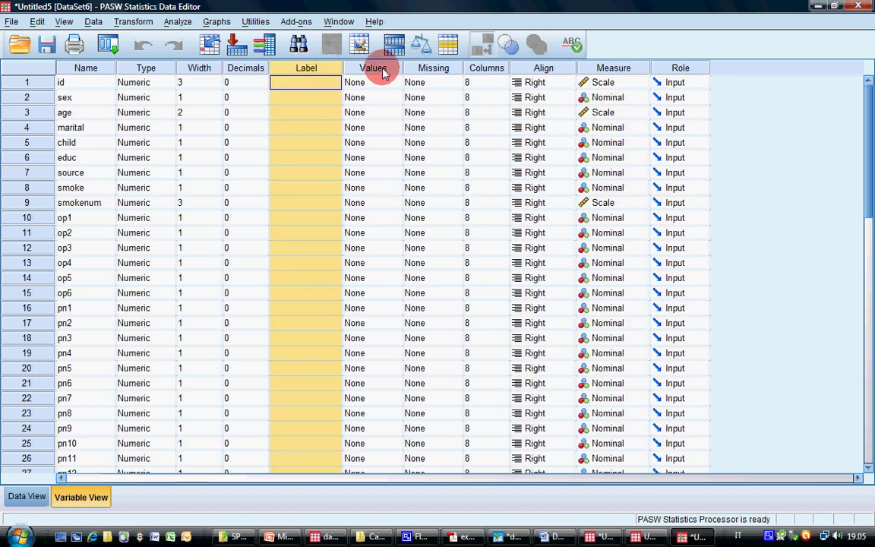
left_click(380, 68)
left_click(433, 69)
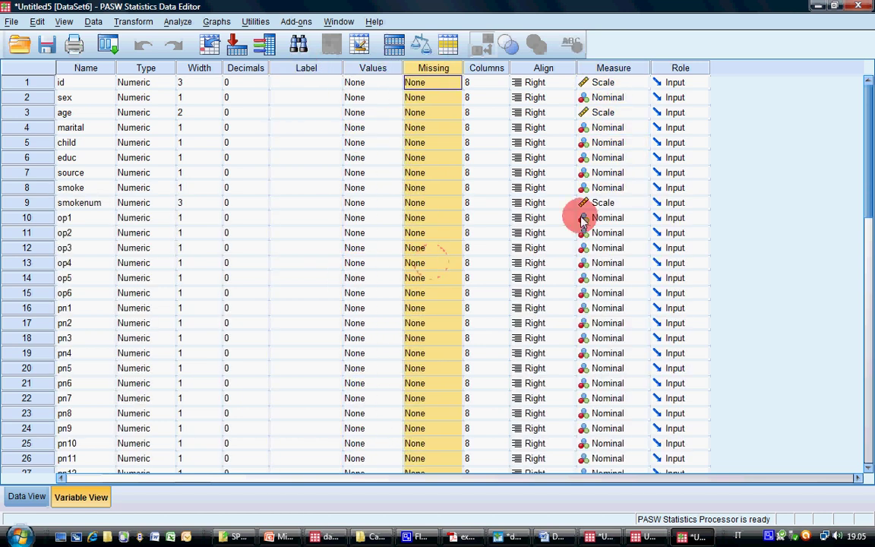
left_click(605, 70)
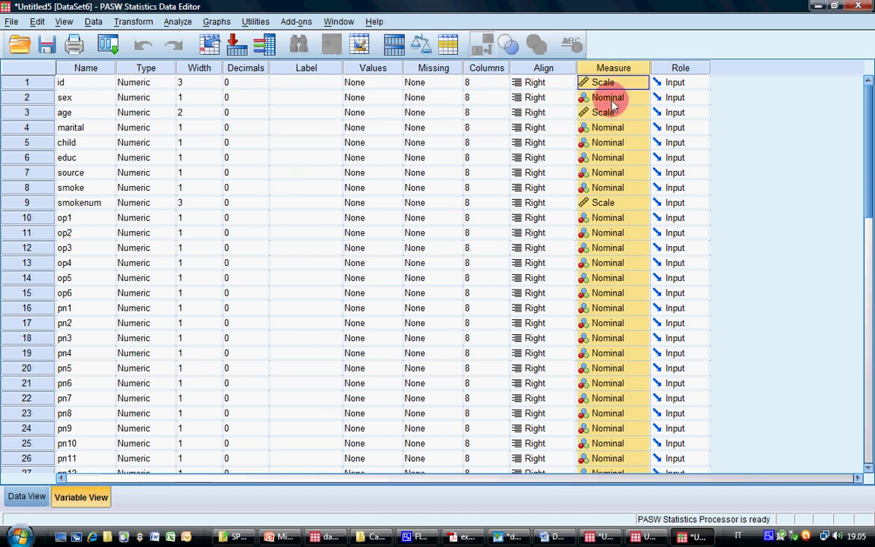
Step: Set the measurement level of id to Nominal and of child and educ to Scale
left_click(642, 82)
left_click(610, 123)
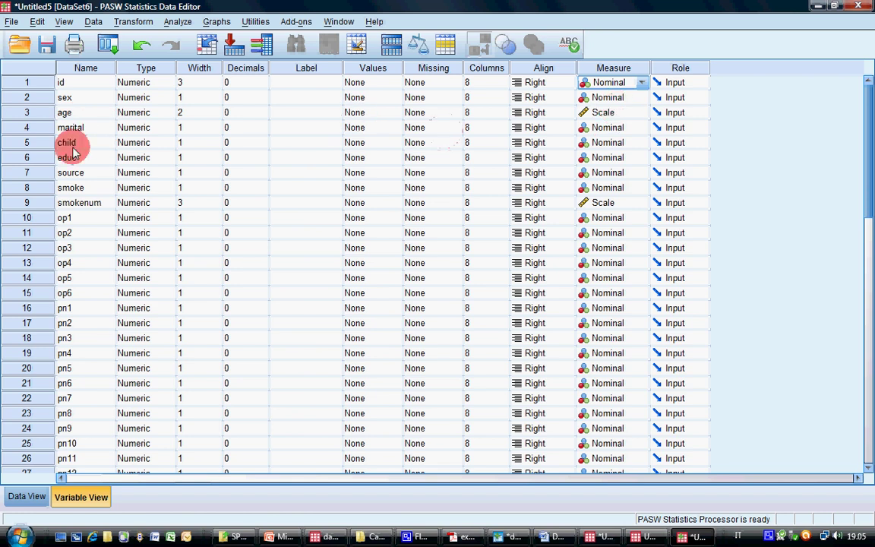
left_click(612, 142)
left_click(610, 158)
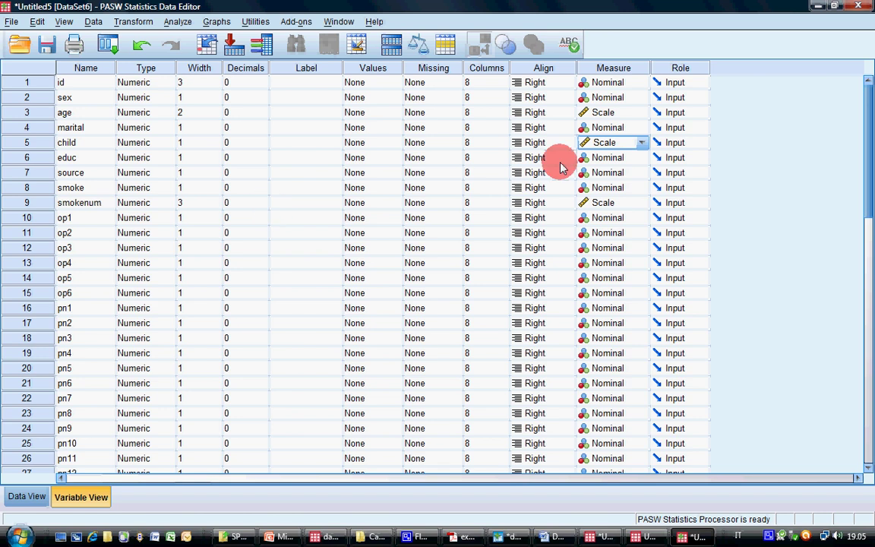
left_click(609, 158)
left_click(605, 173)
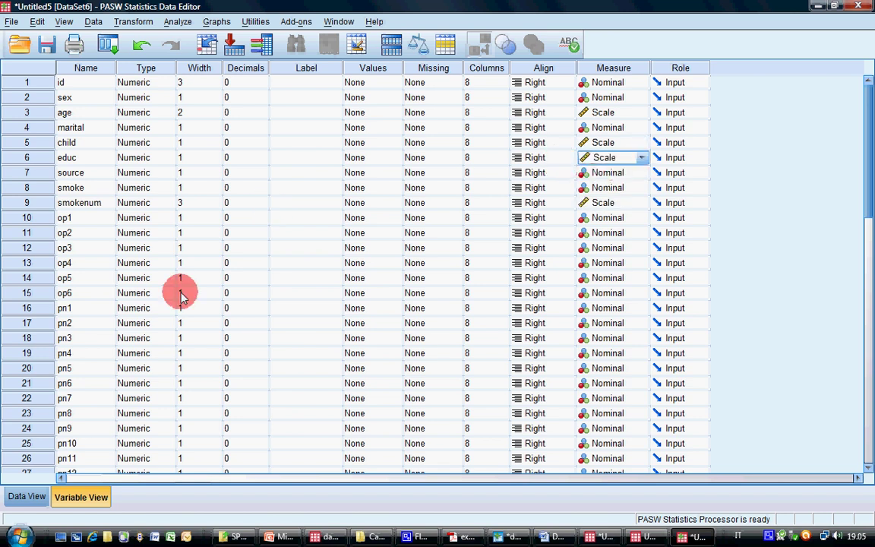
Step: Show the data values and load the text file symbol_delimited.txt into the Text Import Wizard without a predefined format
left_click(27, 497)
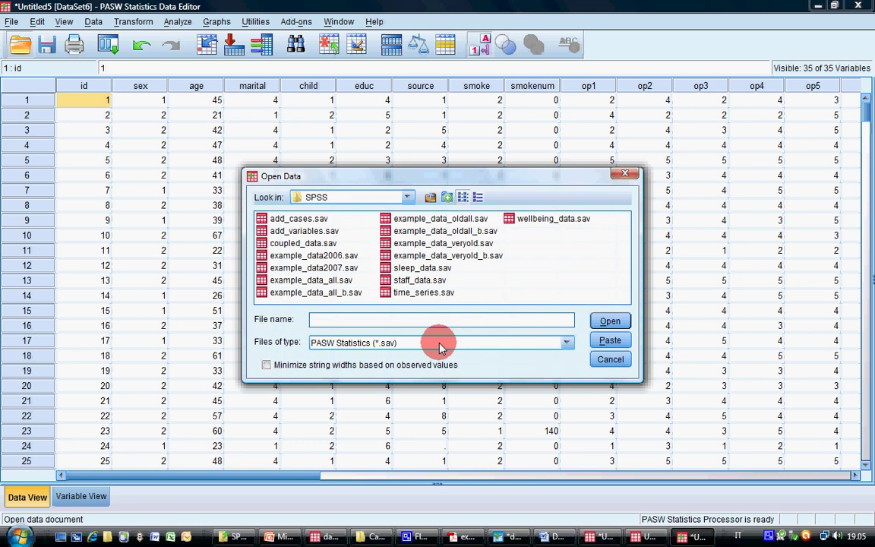
left_click(439, 344)
scroll(409, 433, "down", 1)
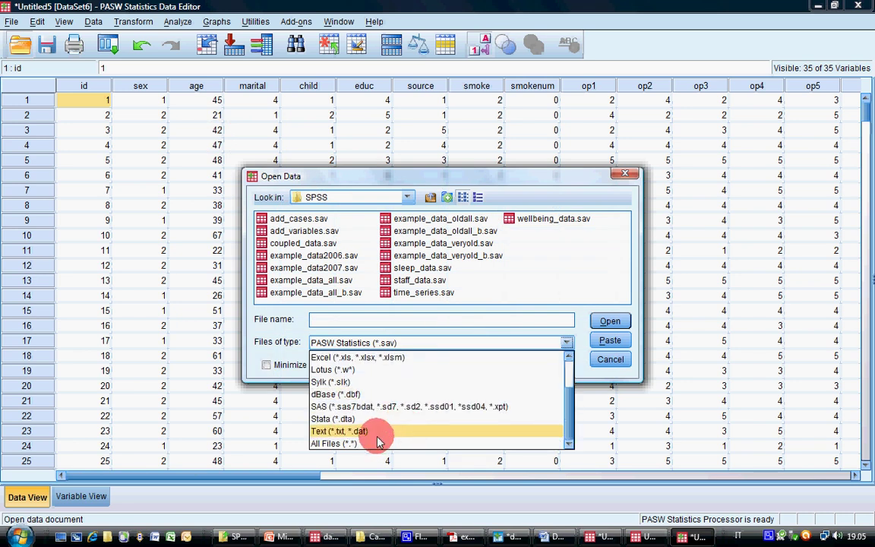
left_click(376, 431)
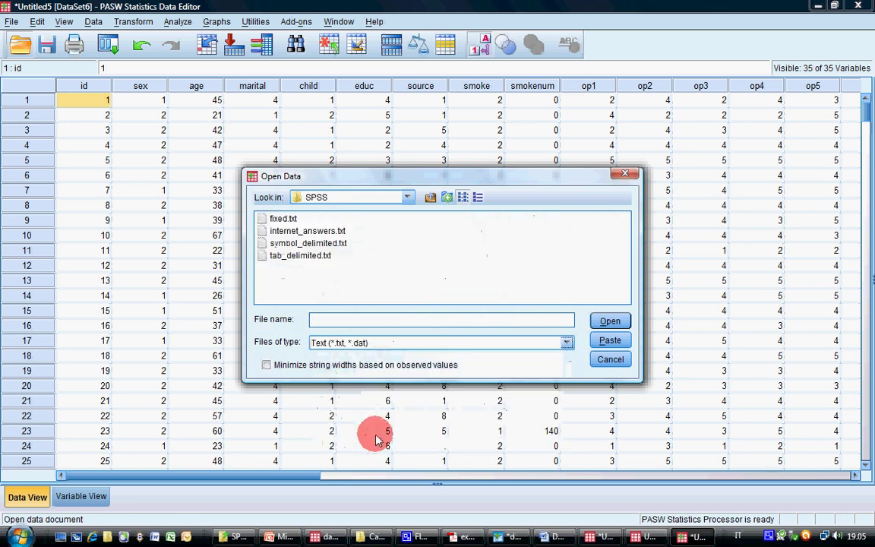
left_click(314, 245)
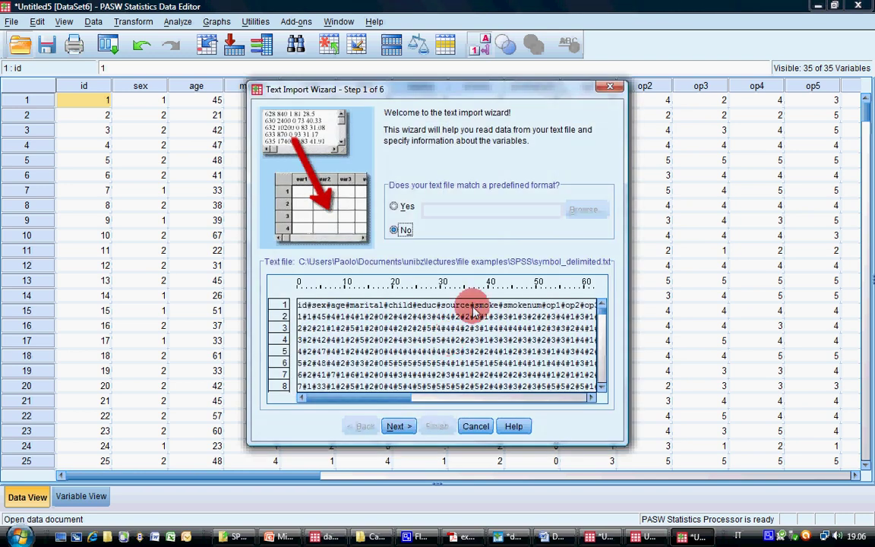
left_click(400, 427)
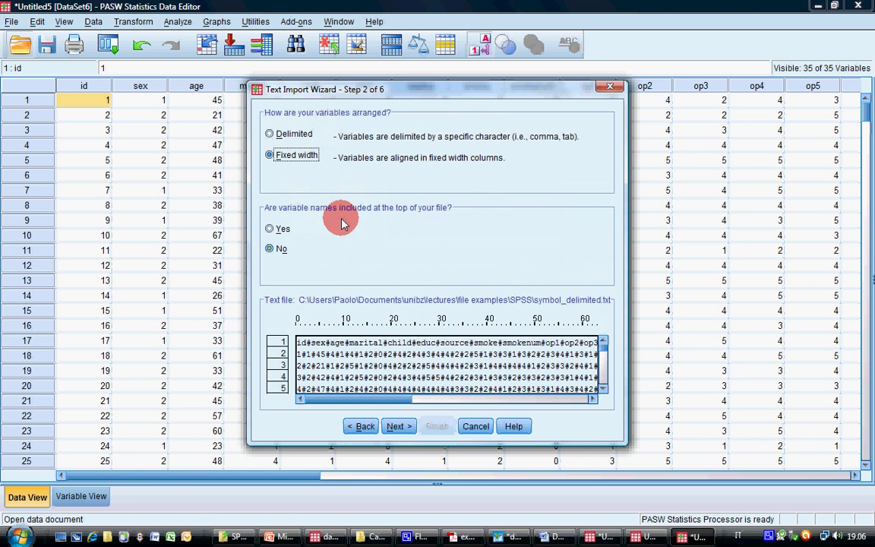
Step: Define symbol_delimited.txt as delimited with variable names at the top, one case per line, importing all cases
left_click(271, 135)
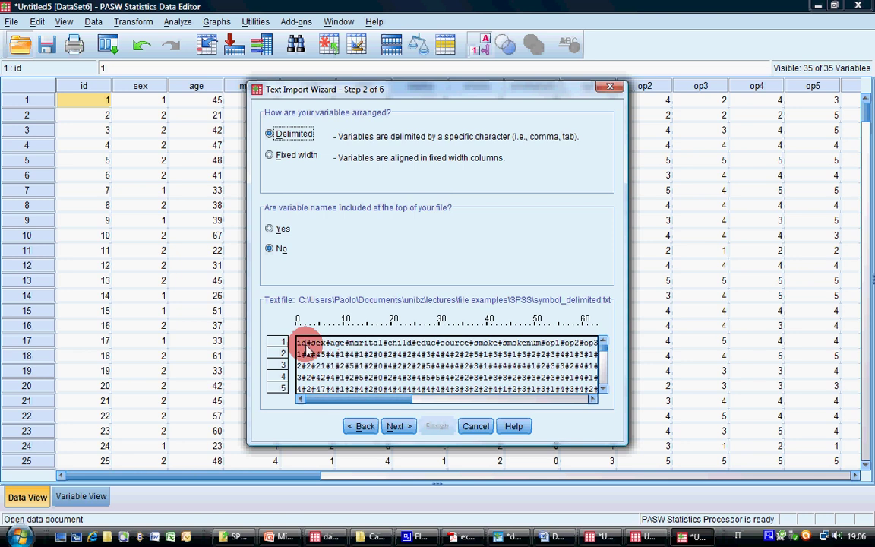
left_click(270, 229)
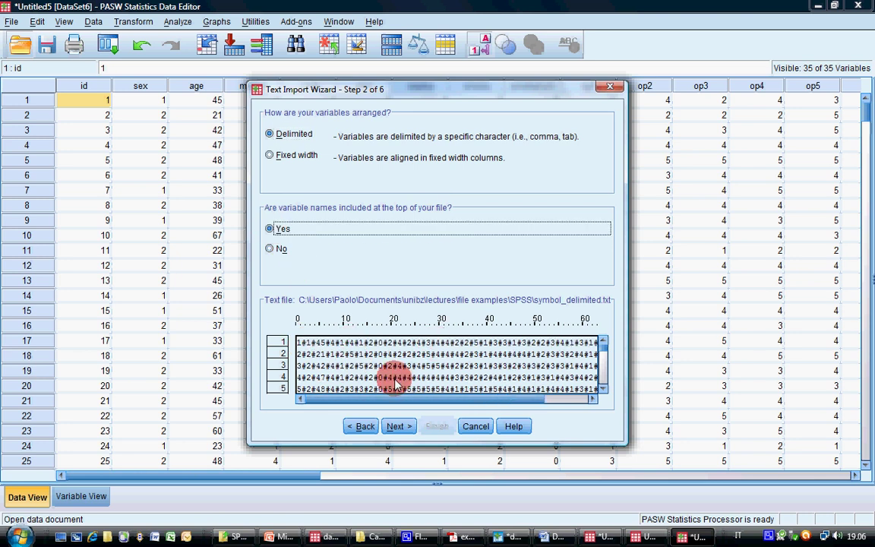
left_click(396, 426)
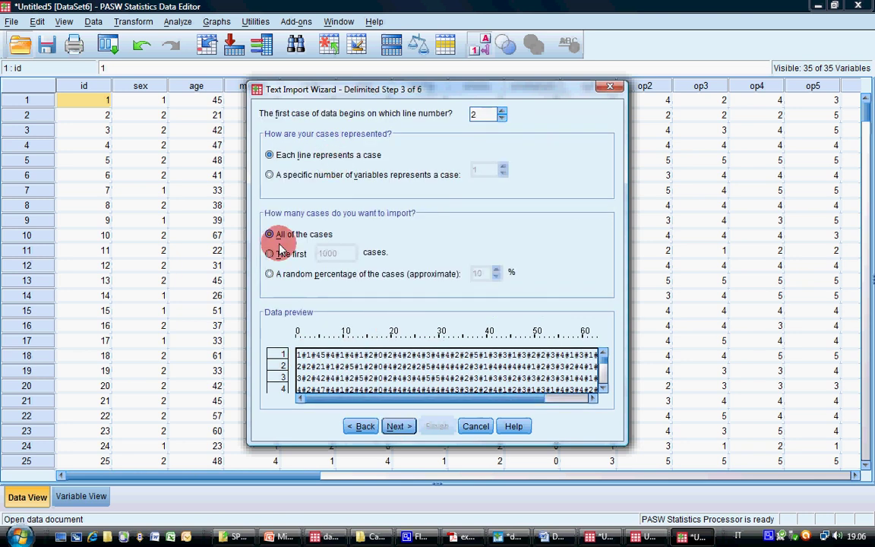
left_click(397, 427)
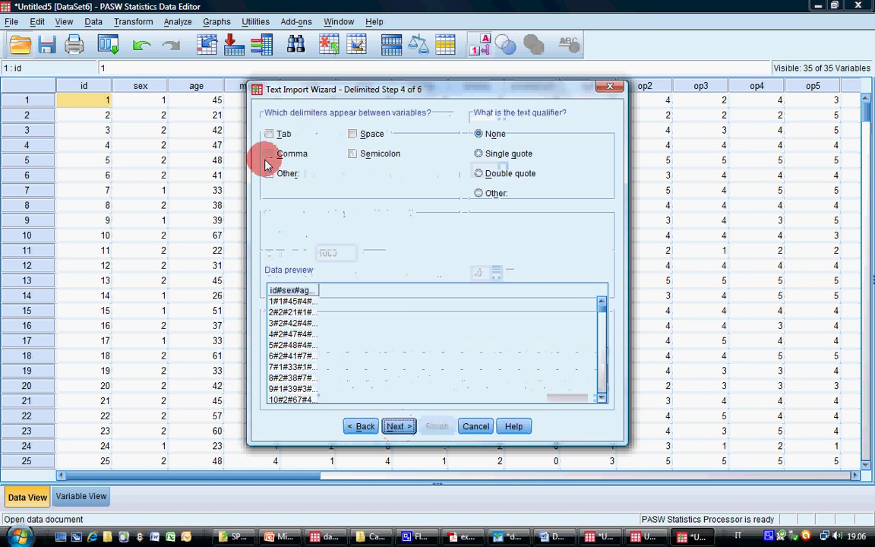
Step: Set # as the custom delimiter between variables and check the resulting columns in the data preview
left_click(305, 176)
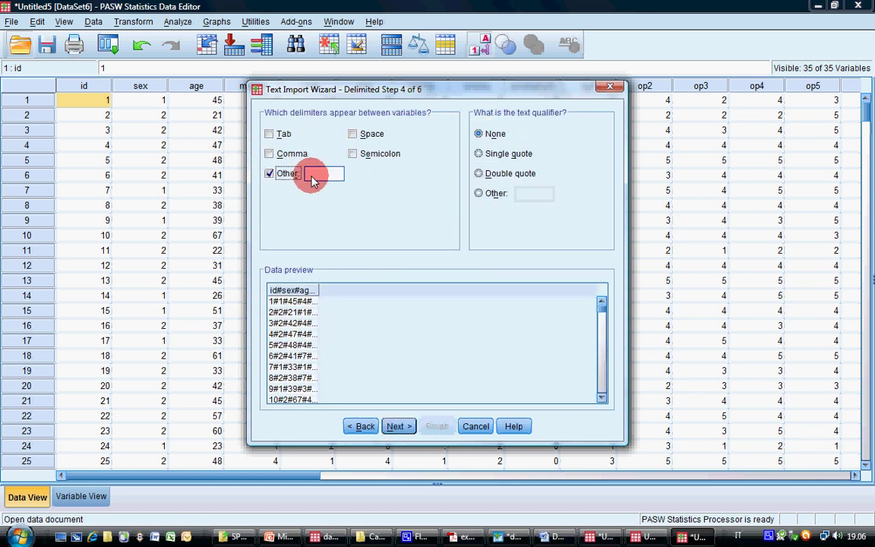
left_click(322, 174)
type("#")
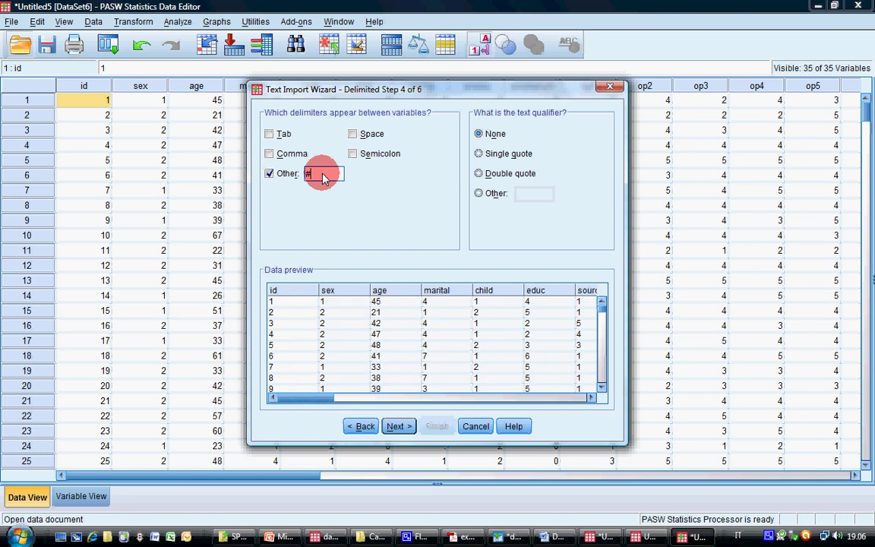
left_click(464, 295)
left_click(362, 397)
left_click(561, 397)
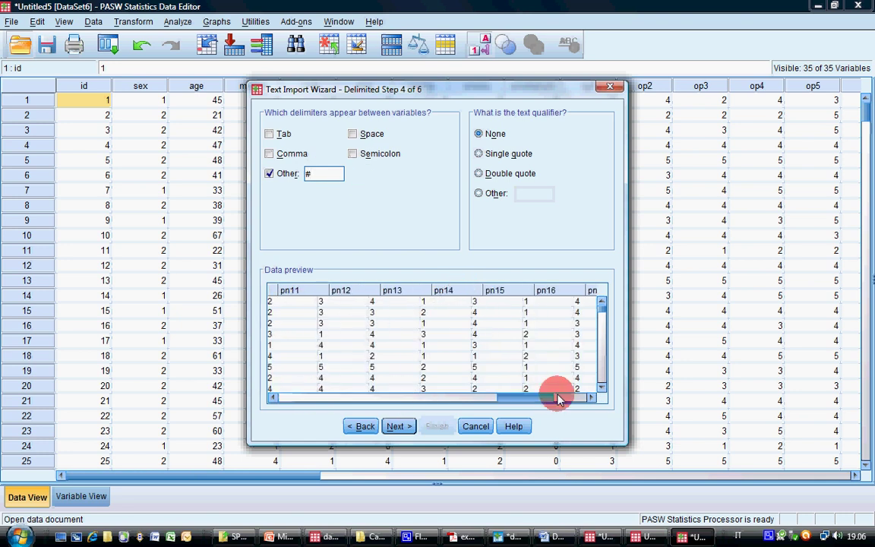
Step: Finish the text import with id kept numeric, and inspect source in case 24 and smokenum in case 23
left_click(402, 427)
left_click(313, 372)
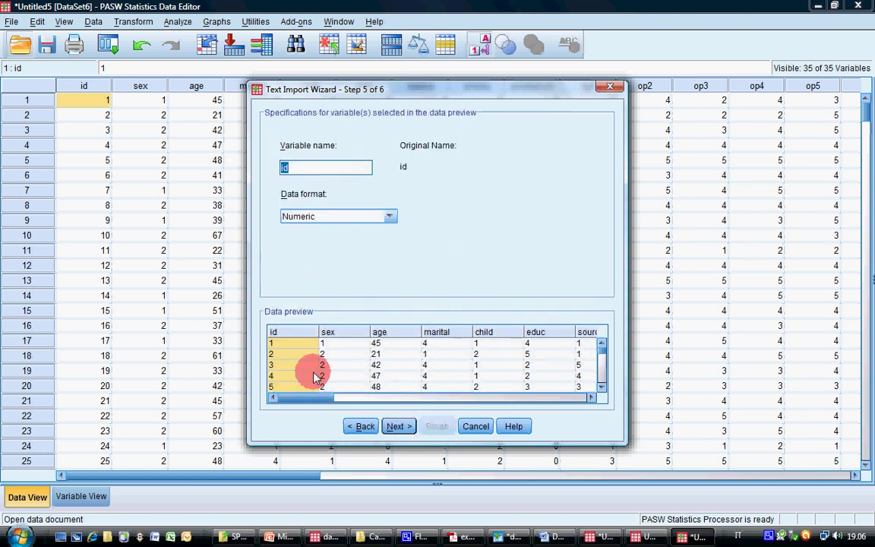
left_click(524, 398)
left_click_drag(529, 405, 334, 373)
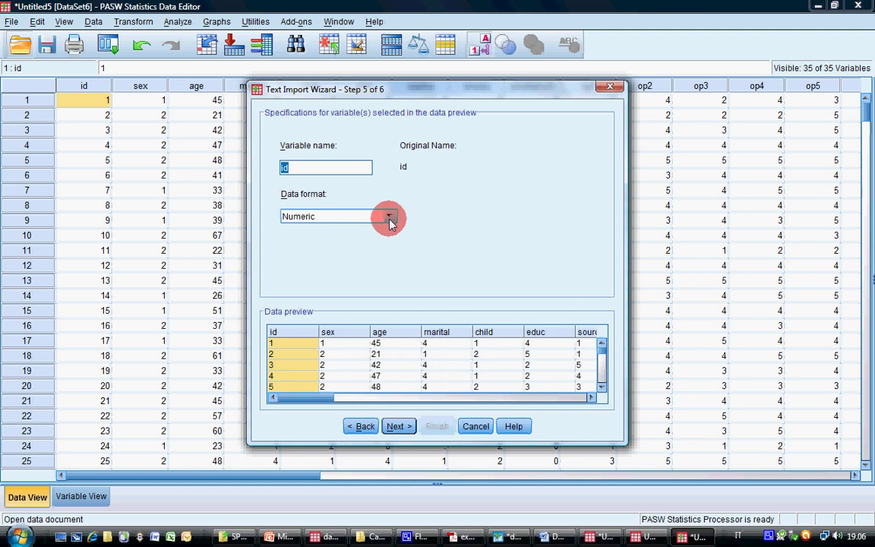
left_click(389, 216)
left_click(456, 218)
left_click(399, 426)
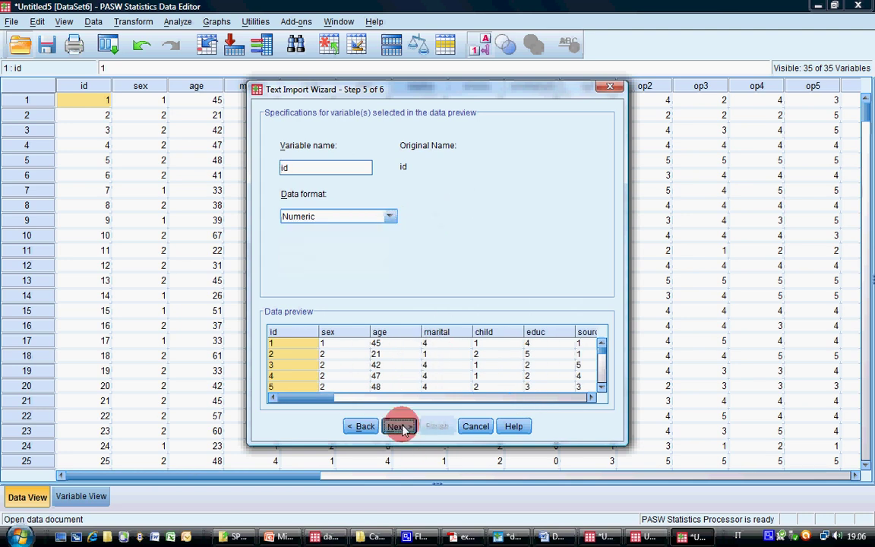
left_click(437, 426)
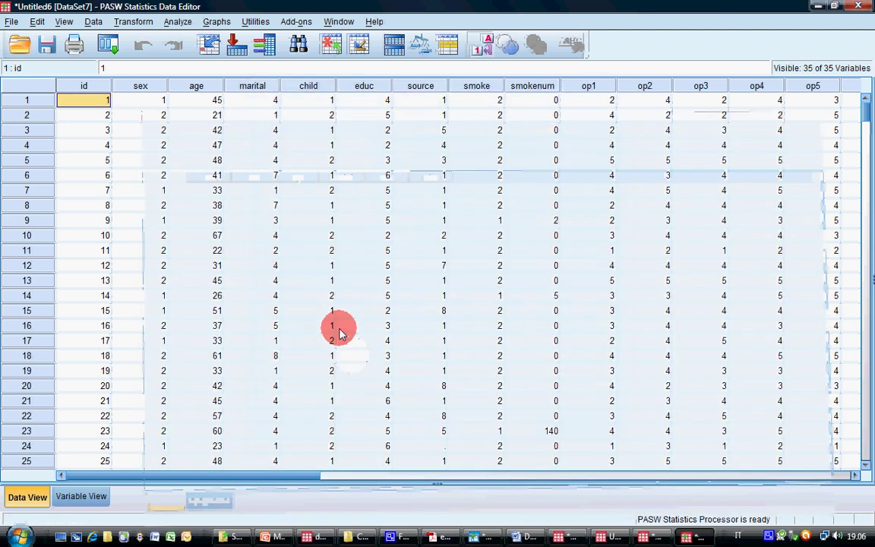
left_click(405, 447)
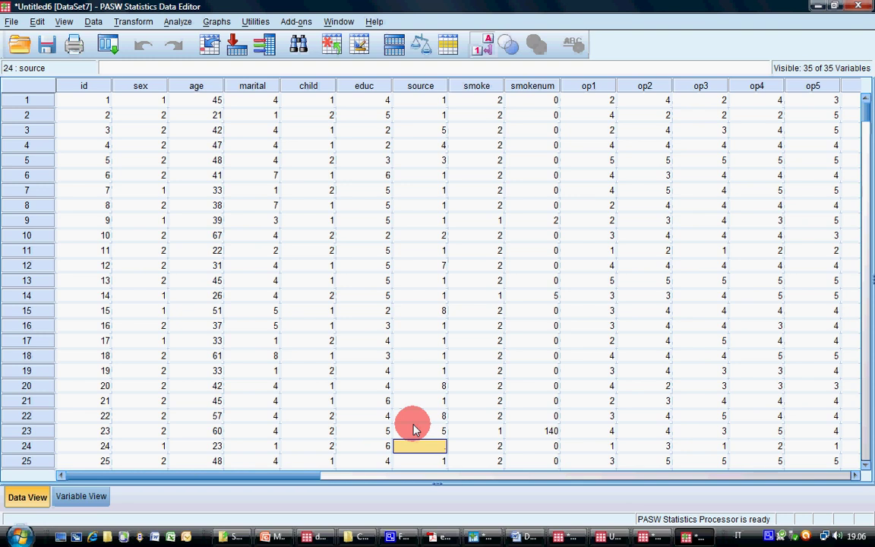
left_click(533, 433)
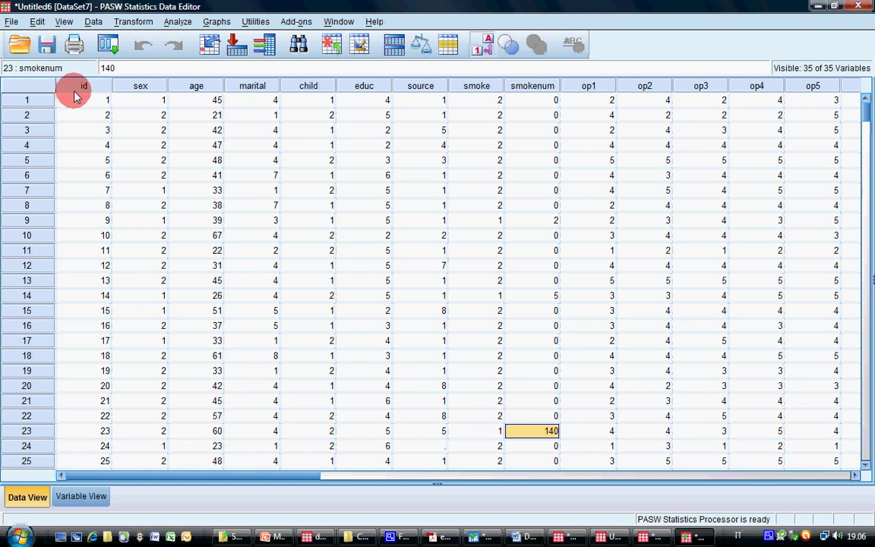
Step: Load the text file fixed.txt into the Text Import Wizard without a predefined format
left_click(22, 54)
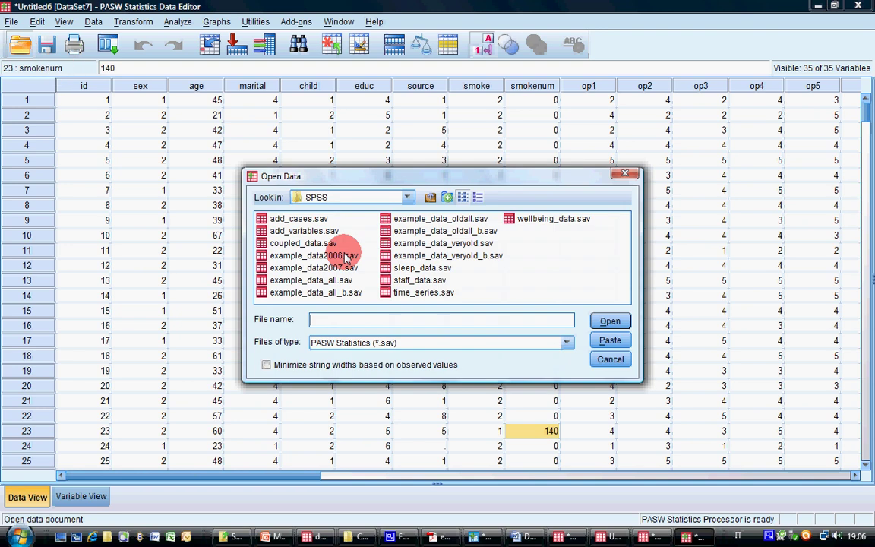
left_click(384, 344)
scroll(383, 421, "down", 1)
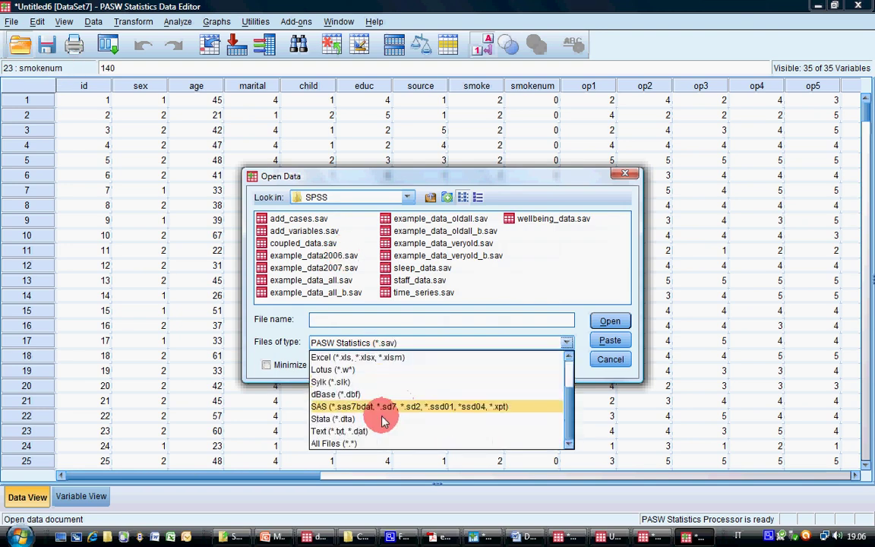
left_click(380, 431)
left_click(283, 219)
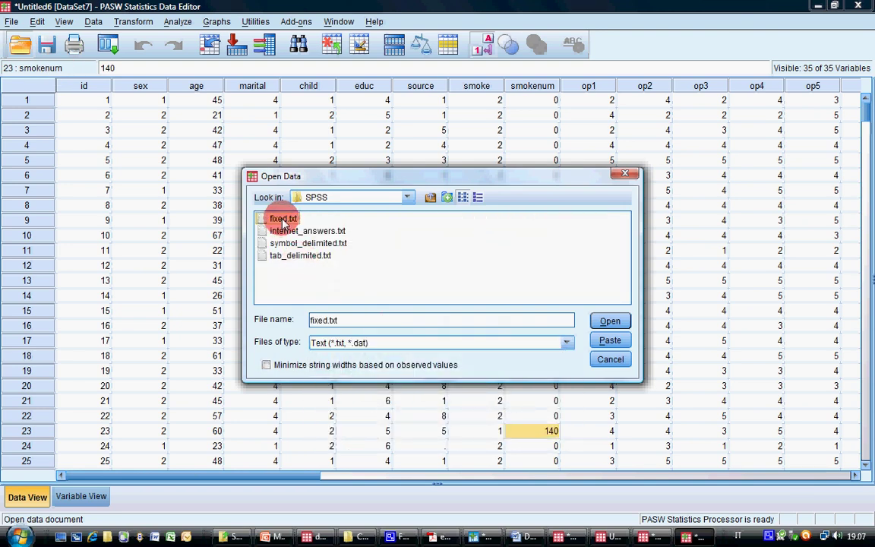
left_click(597, 320)
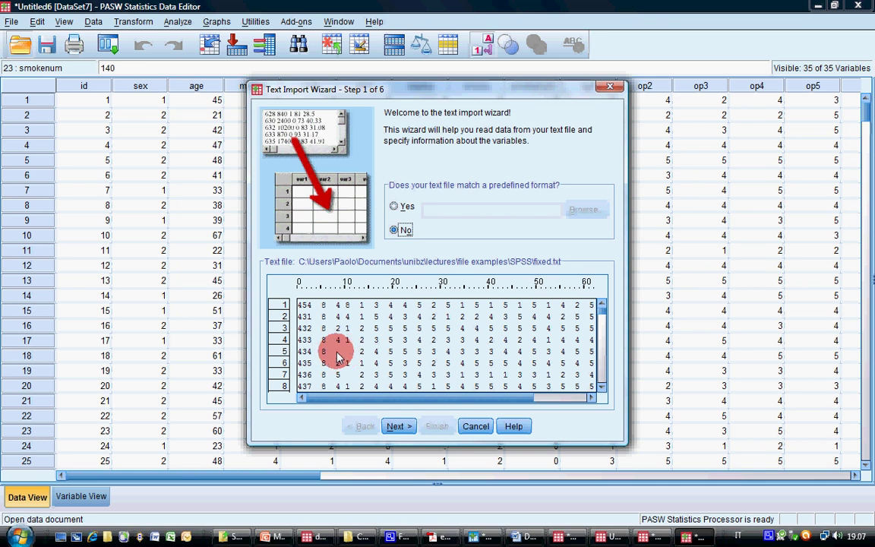
left_click(401, 426)
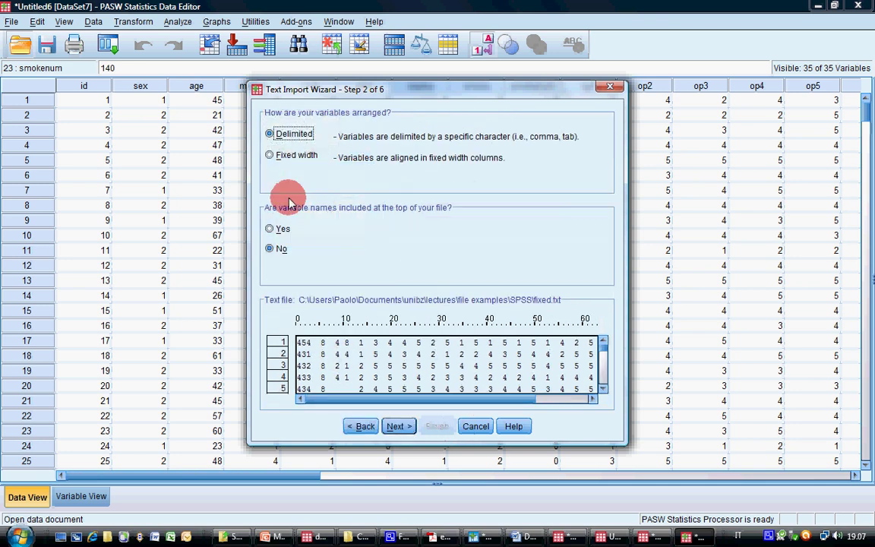
Step: Define the file as fixed width without variable names, with one line per case and all cases imported
left_click(279, 157)
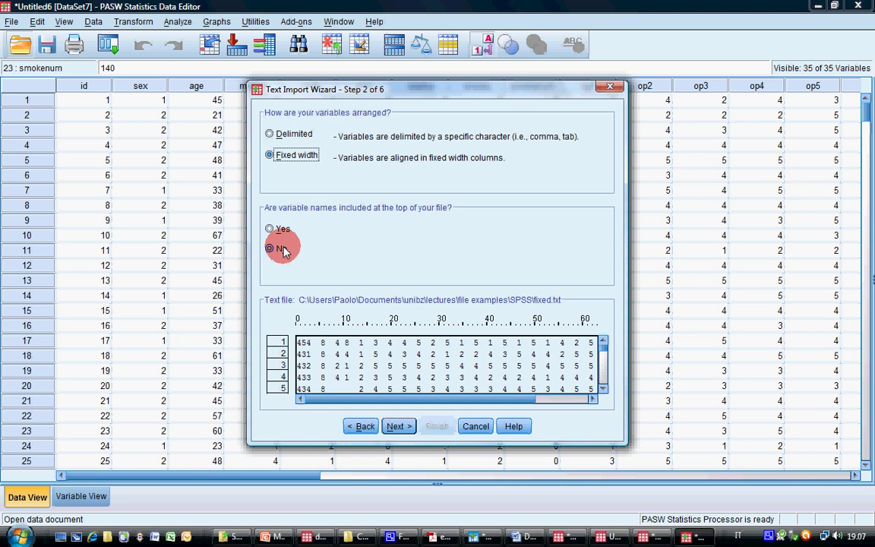
left_click(399, 426)
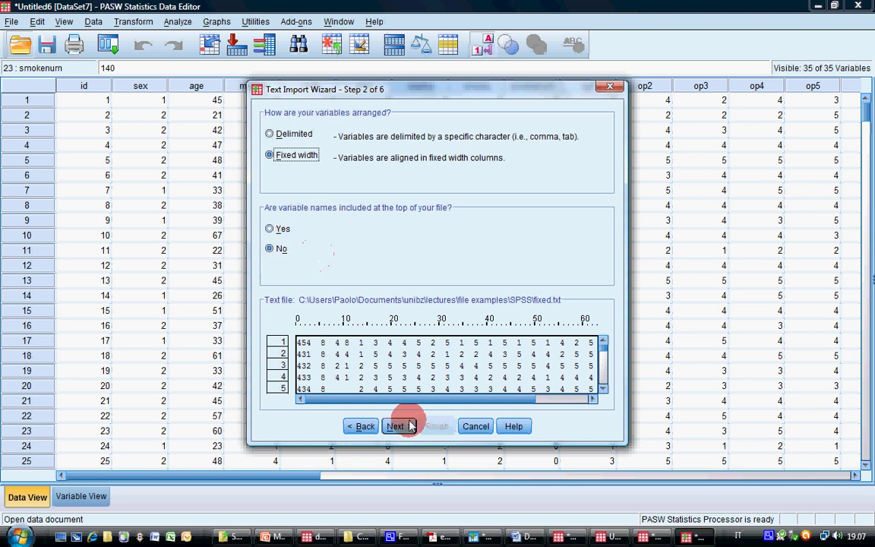
left_click(310, 186)
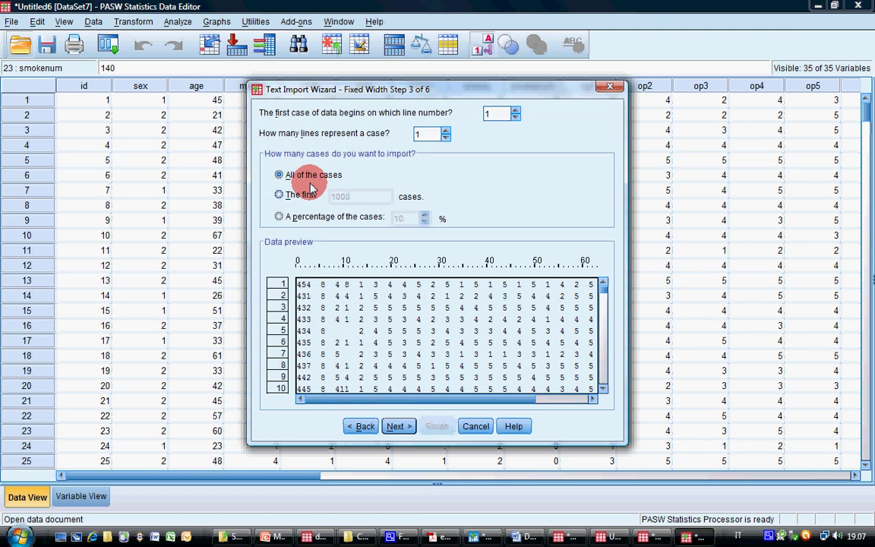
left_click(398, 427)
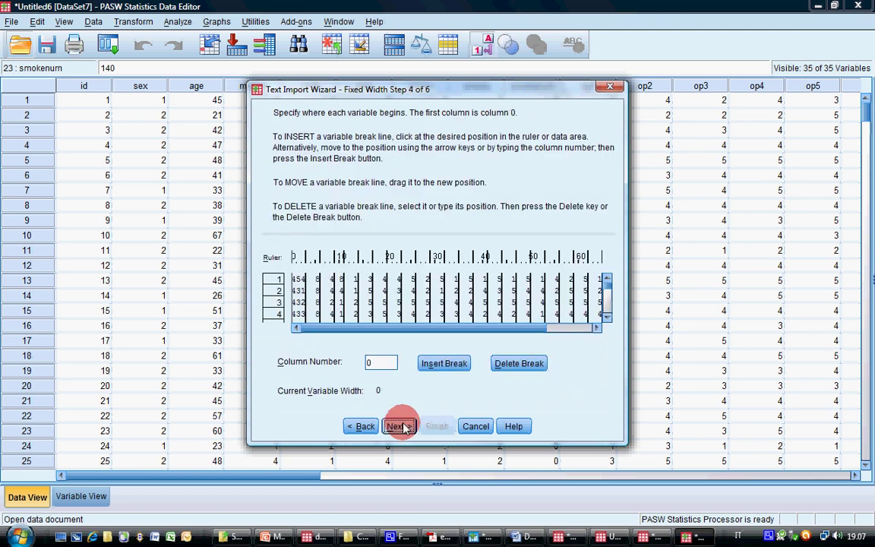
Step: Check the variable break lines, including the one at column 3, down to the last previewed rows and accept them
left_click(306, 285)
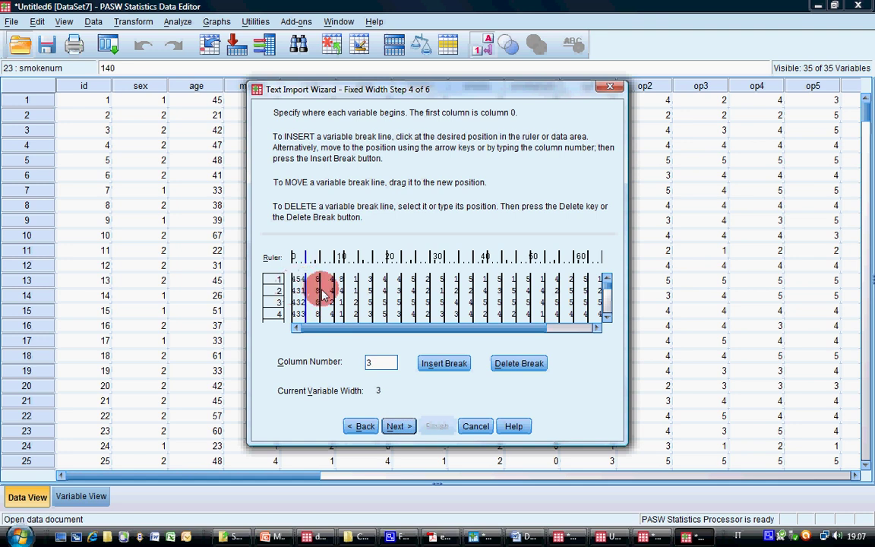
mouse_move(608, 289)
left_mouse_down()
mouse_move(608, 314)
mouse_move(607, 280)
mouse_move(614, 321)
mouse_move(612, 278)
left_mouse_up()
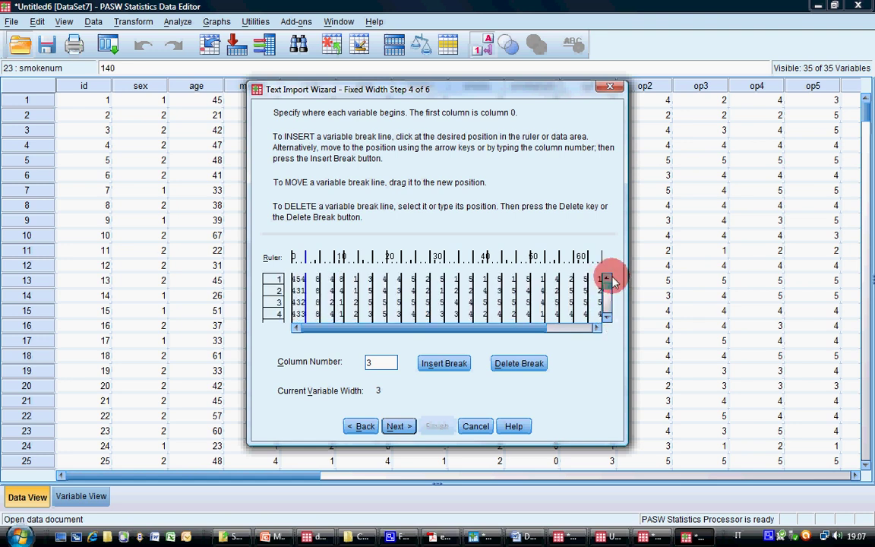
left_click_drag(499, 335, 608, 292)
left_click_drag(476, 328, 429, 332)
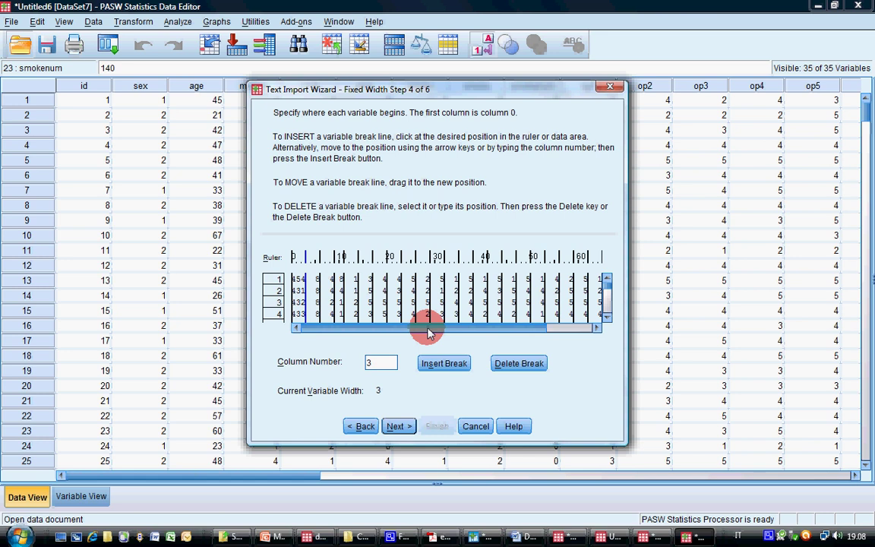
left_click_drag(604, 287, 612, 327)
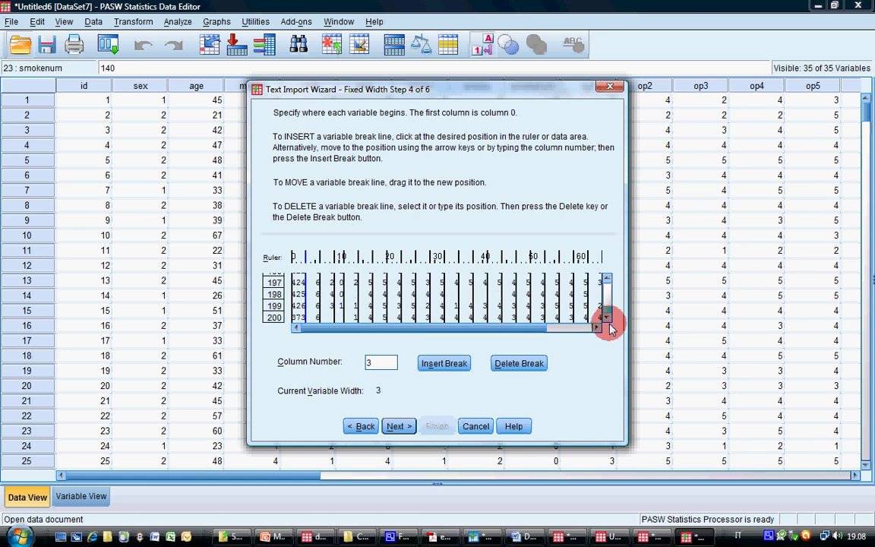
left_click(399, 426)
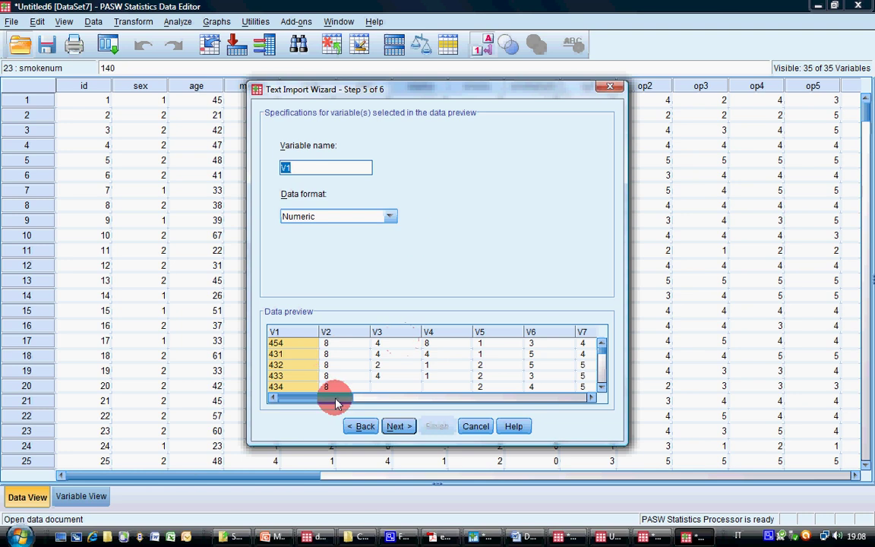
Step: Name the first variable ID and finish the import without saving the file format or pasting syntax
left_click_drag(337, 403, 318, 386)
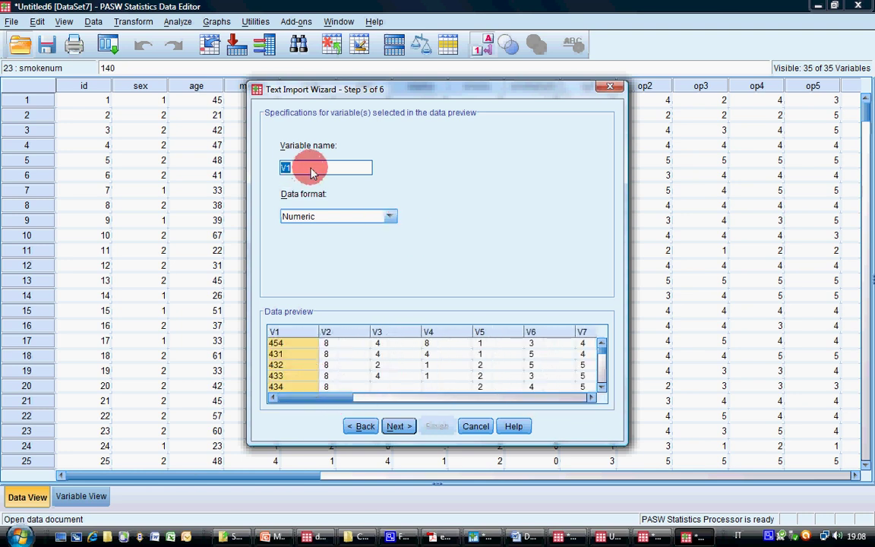
type("ID")
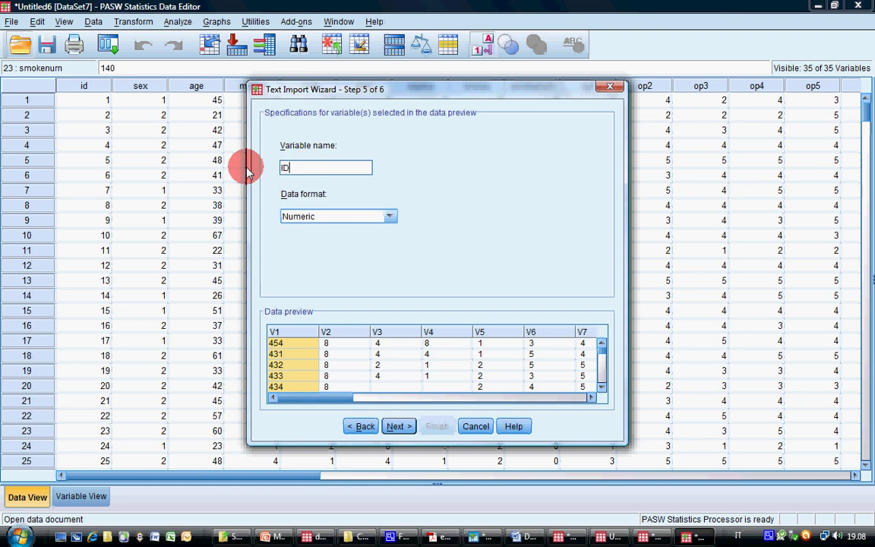
left_click(338, 331)
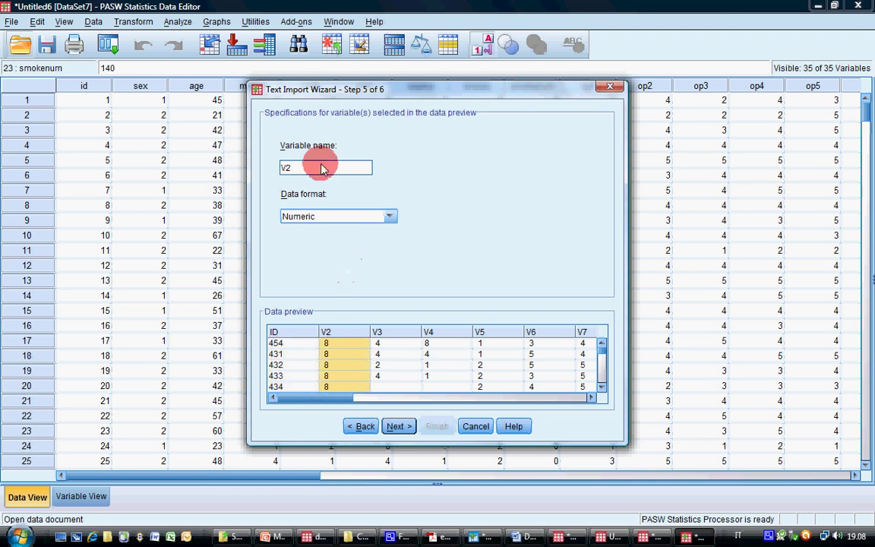
left_click(396, 427)
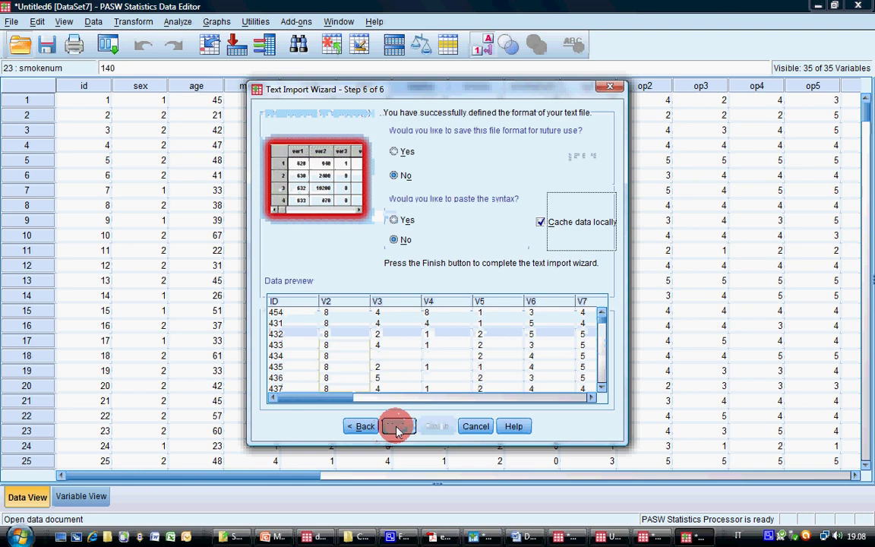
left_click(437, 426)
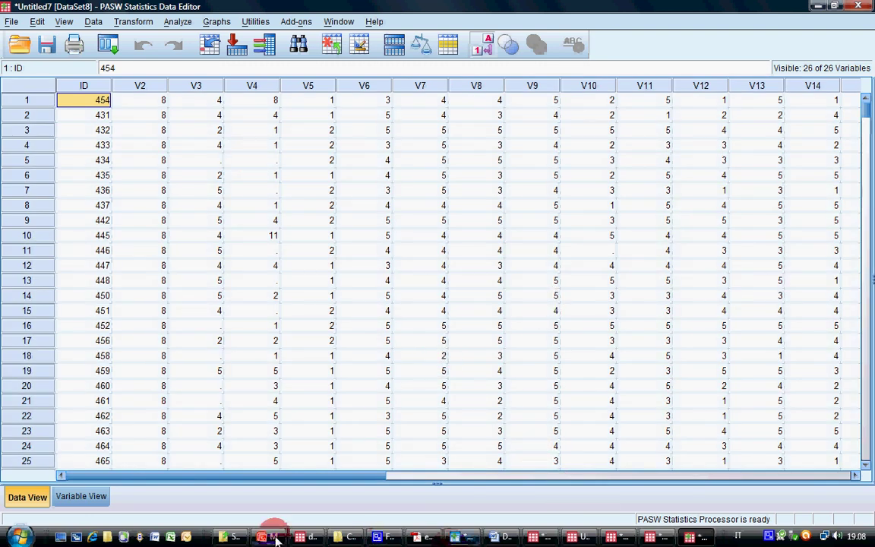
Step: Switch to the PowerPoint presentation and show the Inserting data slide full screen
left_click(344, 537)
left_click(731, 519)
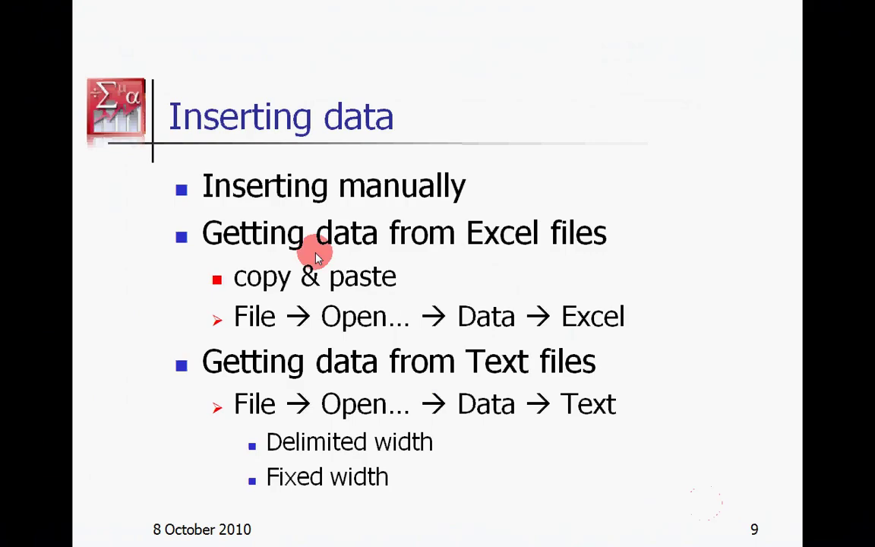